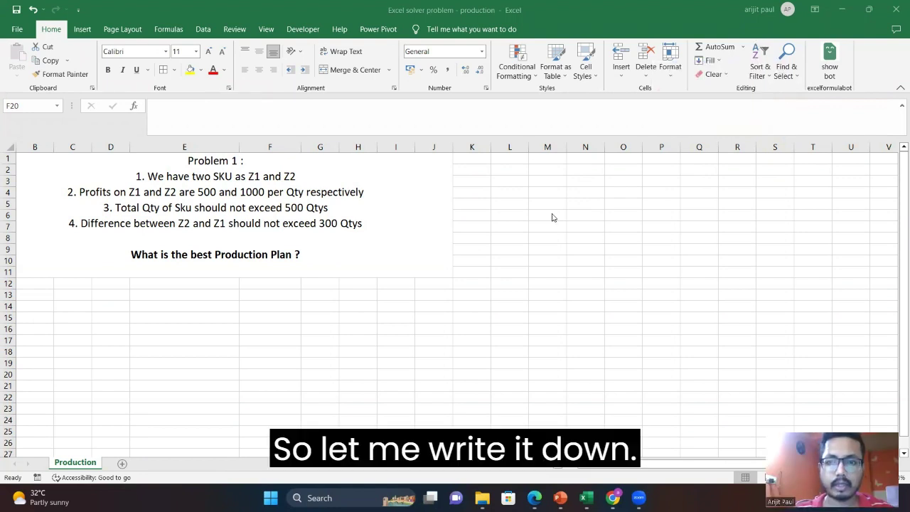
# Enter the label SKU in L2 with the SKU names Z1 in N2 and Z2 in O2
pyautogui.click(505, 170)
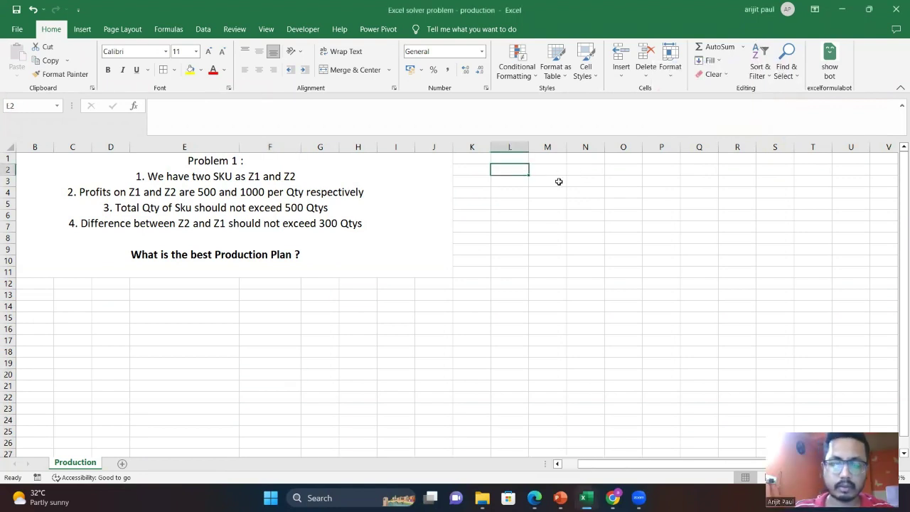
pyautogui.write('SKU')
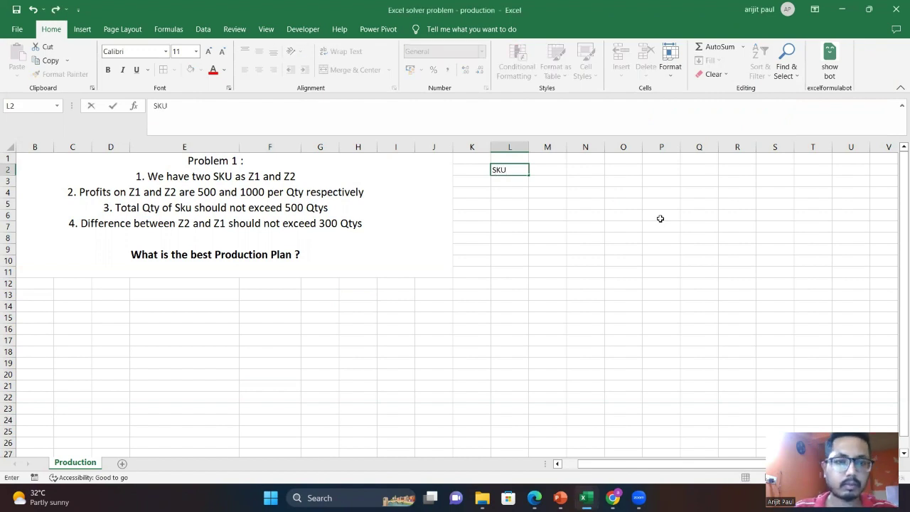
pyautogui.press('Tab')
pyautogui.press('Tab')
pyautogui.write('Z')
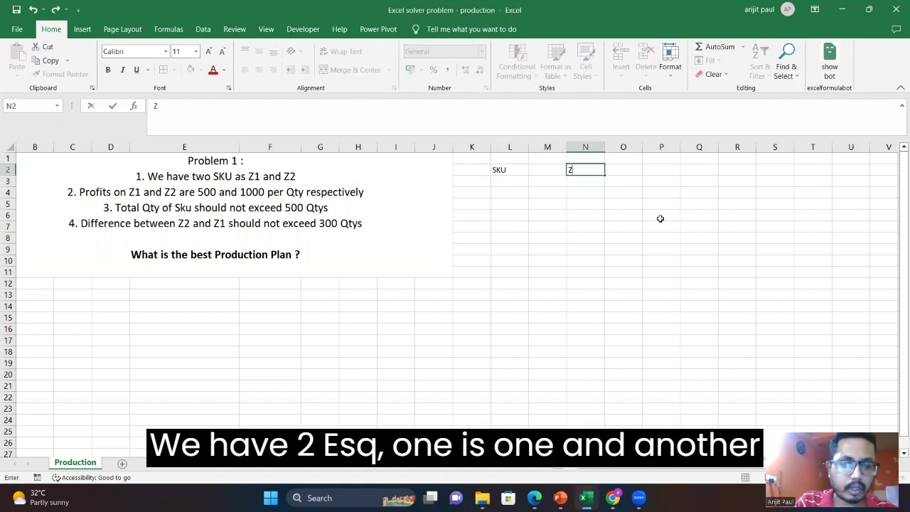
pyautogui.write('1')
pyautogui.press('Tab')
pyautogui.write('Z2')
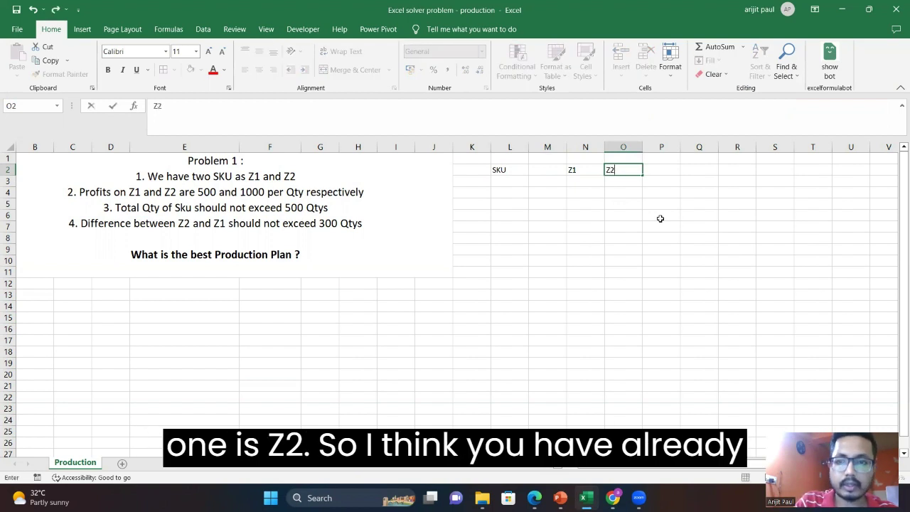
pyautogui.press('Tab')
# Add the note "Stock Keeping Unit" in cell P2 to spell out the SKU abbreviation
pyautogui.click(501, 171)
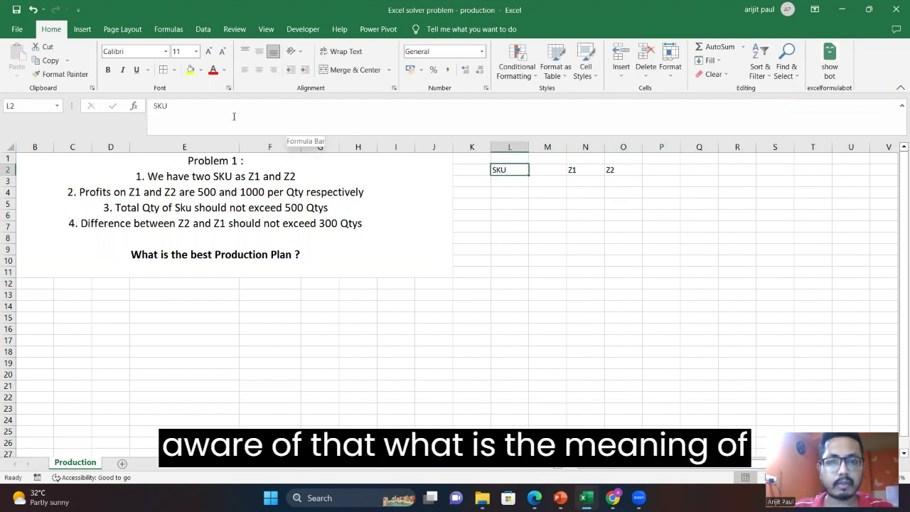
pyautogui.press('Right')
pyautogui.press('Right')
pyautogui.press('Right')
pyautogui.press('Right')
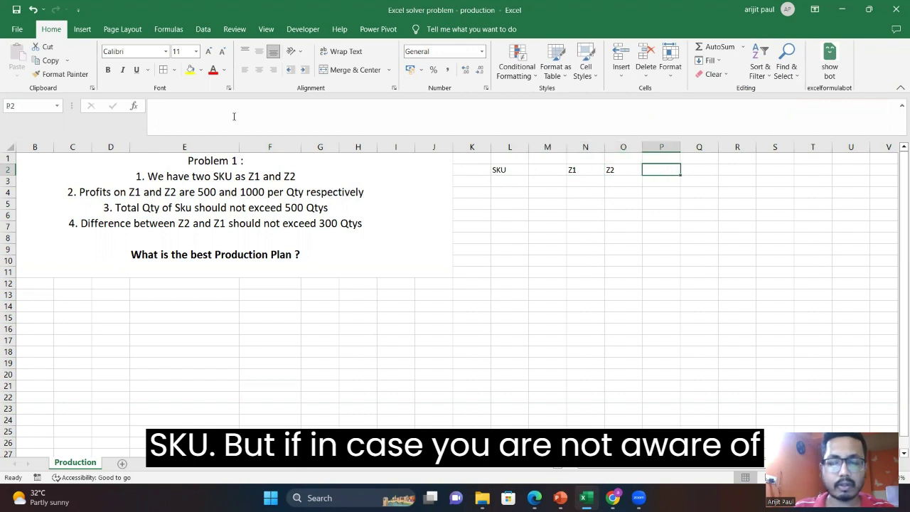
pyautogui.write('Sto')
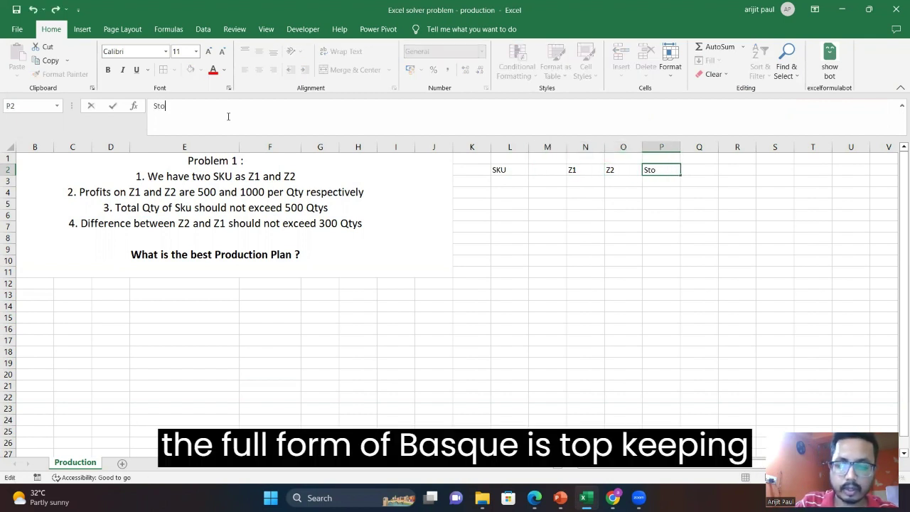
pyautogui.write('ck Keeping Uni')
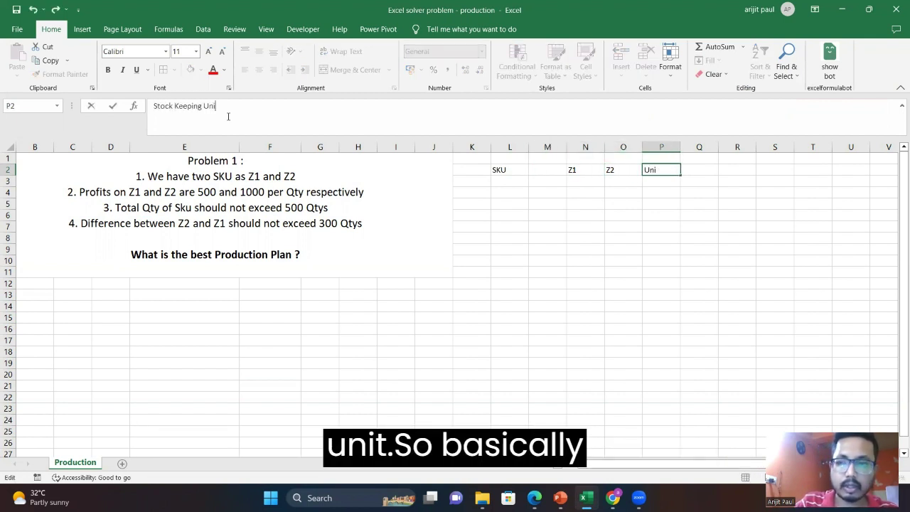
pyautogui.hotkey('shift', 'Tab')
pyautogui.press('Left')
pyautogui.press('Left')
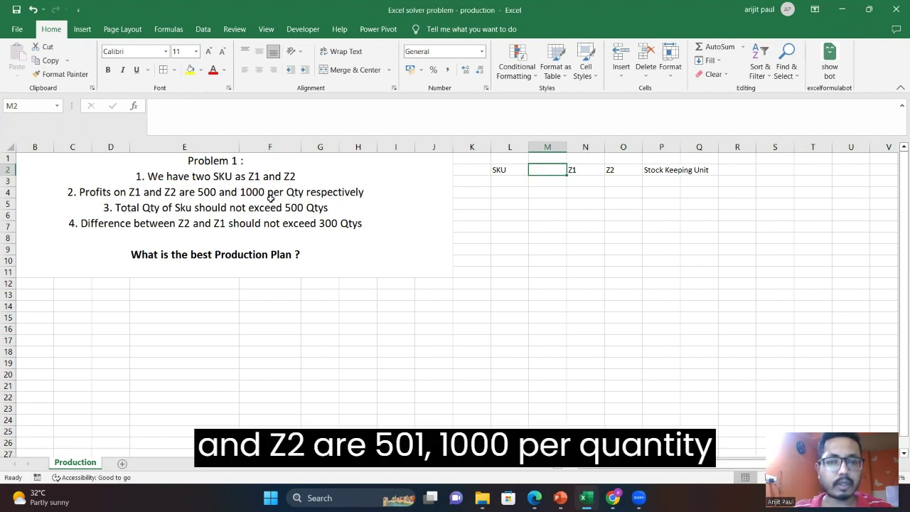
# Enter the label Profit/Qty in L4 with the profits 500 for Z1 in N4 and 1000 for Z2 in O4
pyautogui.click(511, 195)
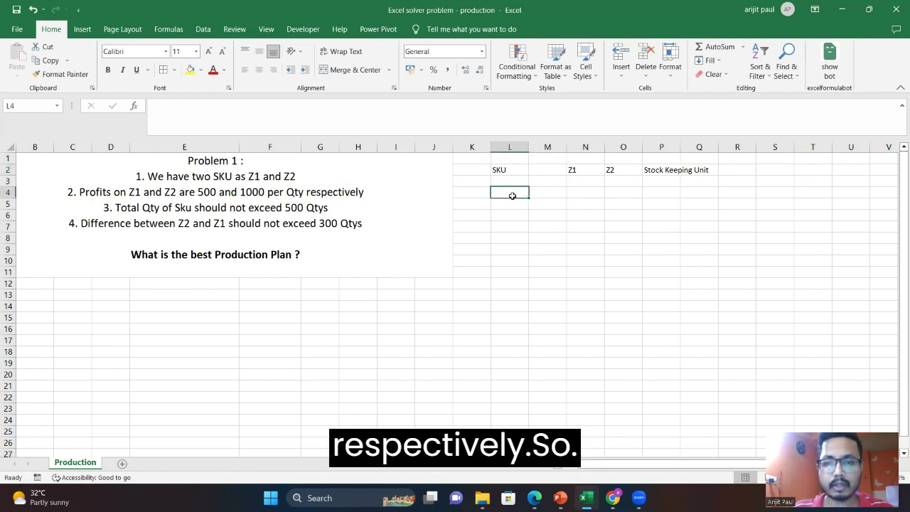
pyautogui.write('Pro')
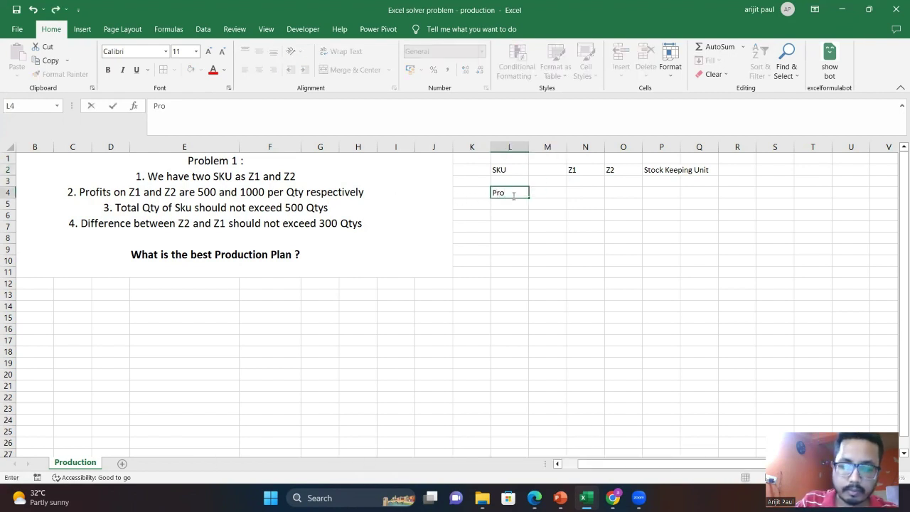
pyautogui.write('fit/Qty')
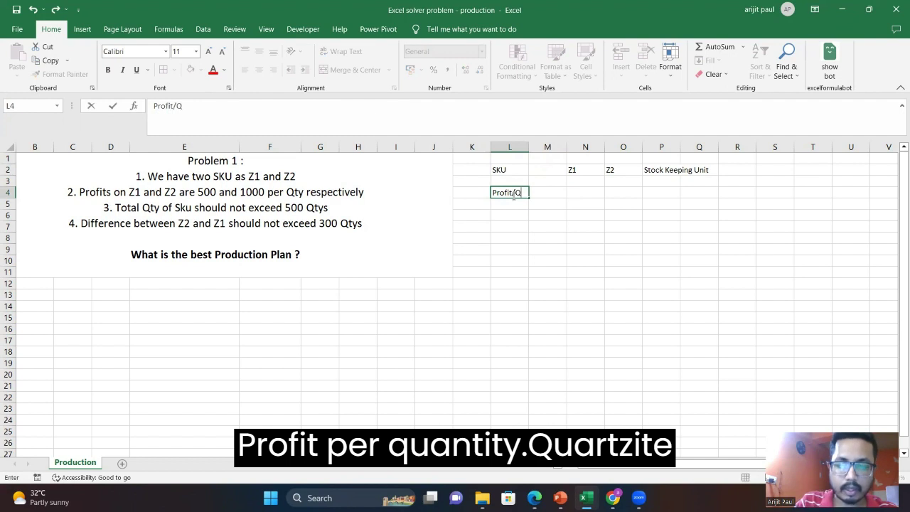
pyautogui.press('Tab')
pyautogui.press('Tab')
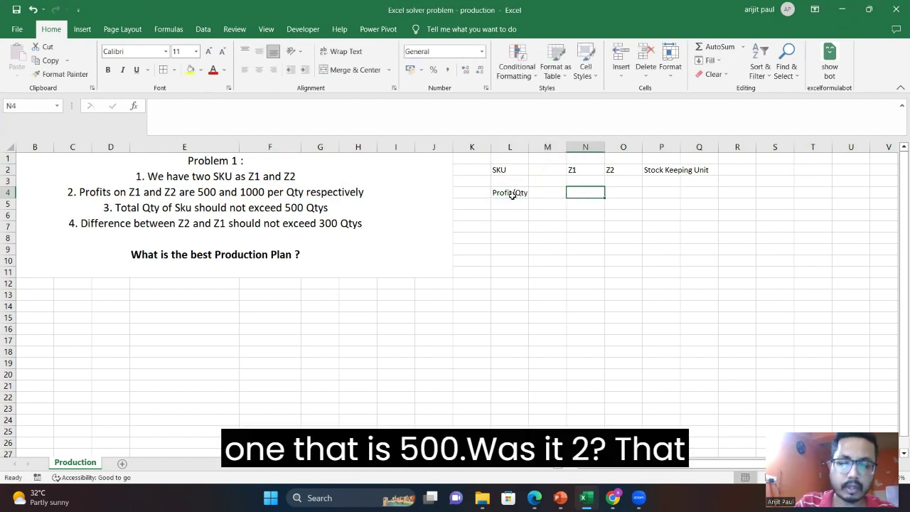
pyautogui.write('500')
pyautogui.press('Tab')
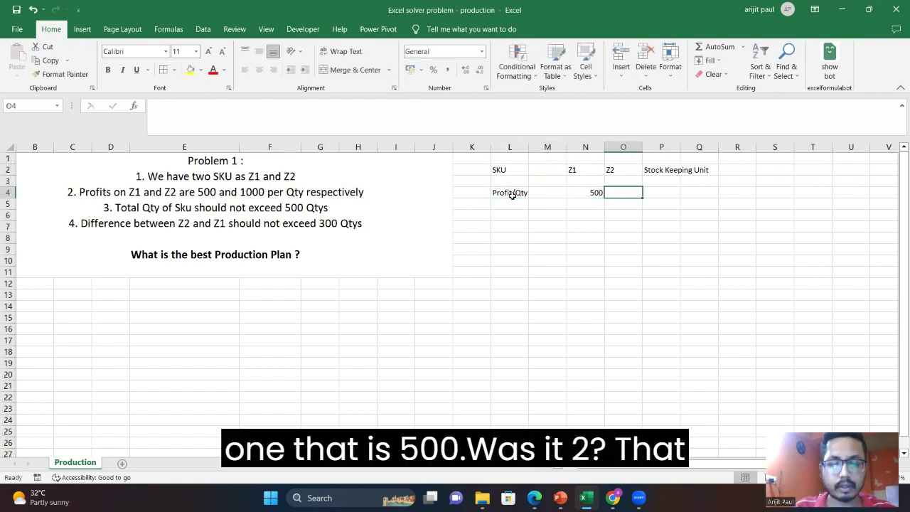
pyautogui.write('100')
pyautogui.press('Tab')
# Label the profit row as "Input Parameters" in cell Q4
pyautogui.press('Tab')
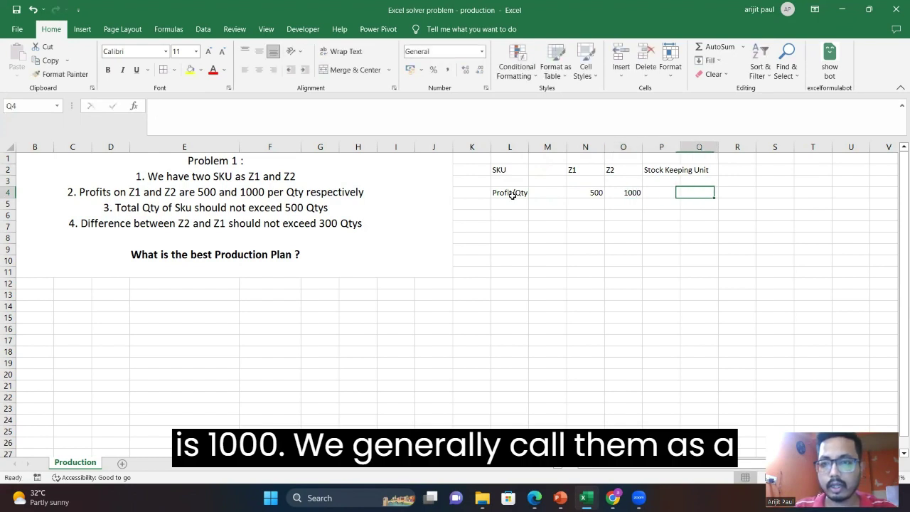
pyautogui.write('Iput')
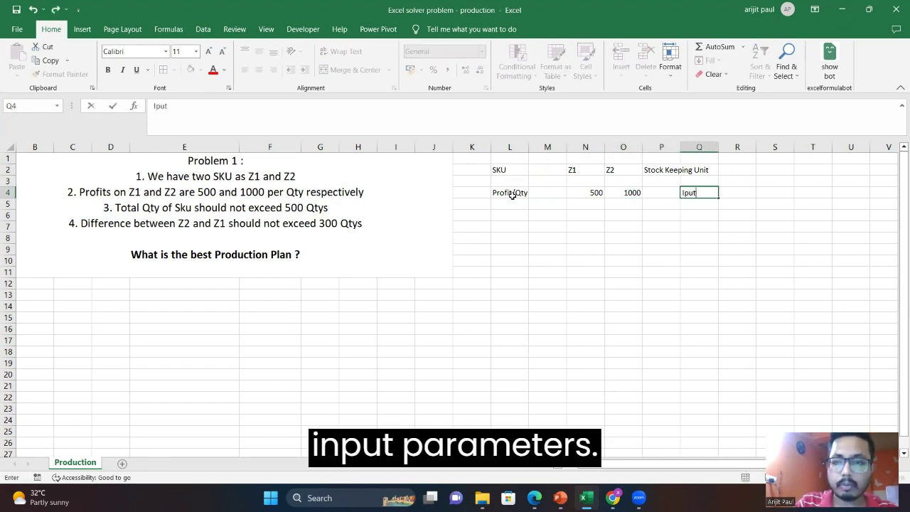
pyautogui.press('BackSpace')
pyautogui.press('BackSpace')
pyautogui.press('BackSpace')
pyautogui.write('np')
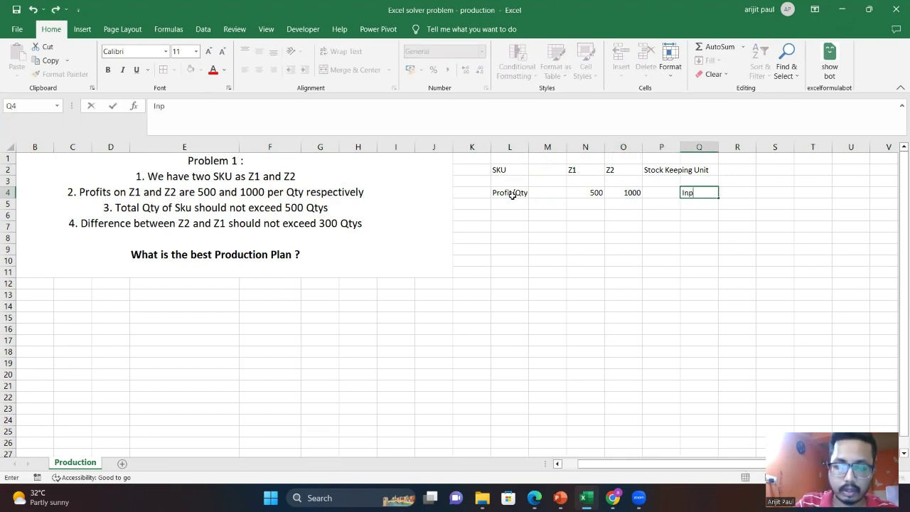
pyautogui.write('ut Parameters')
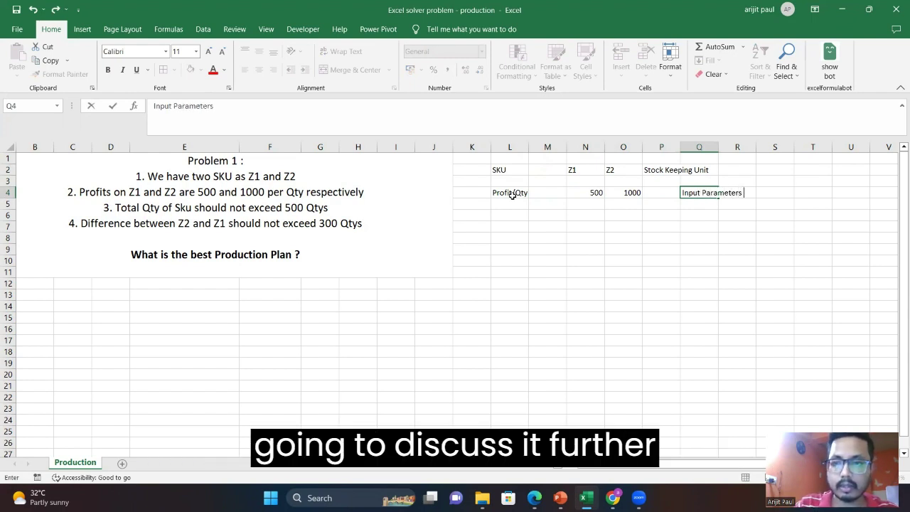
pyautogui.press('Right')
pyautogui.press('Right')
pyautogui.press('Left')
pyautogui.press('Left')
pyautogui.press('Left')
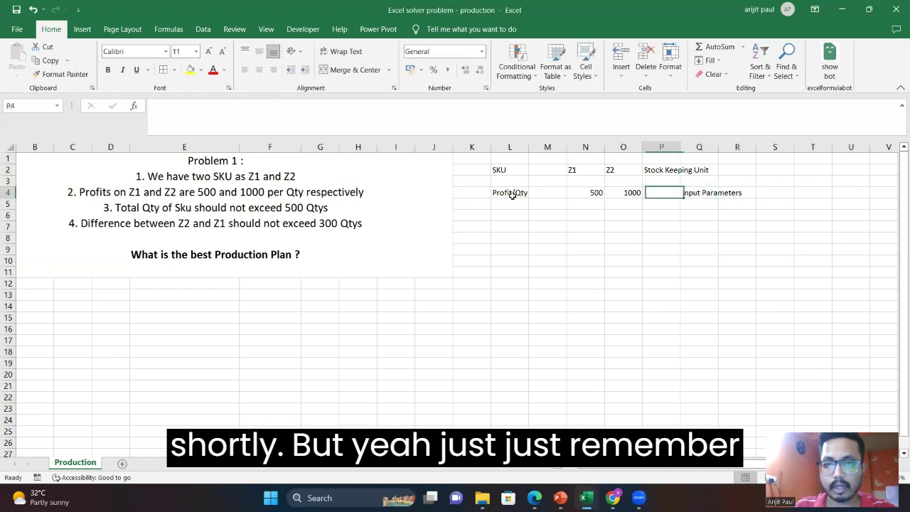
pyautogui.press('Left')
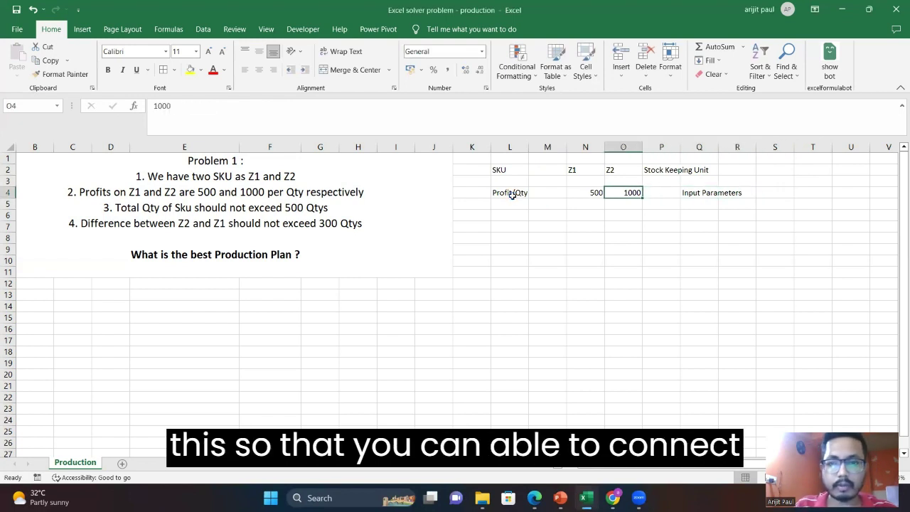
pyautogui.press('Left')
pyautogui.press('Left')
pyautogui.press('Left')
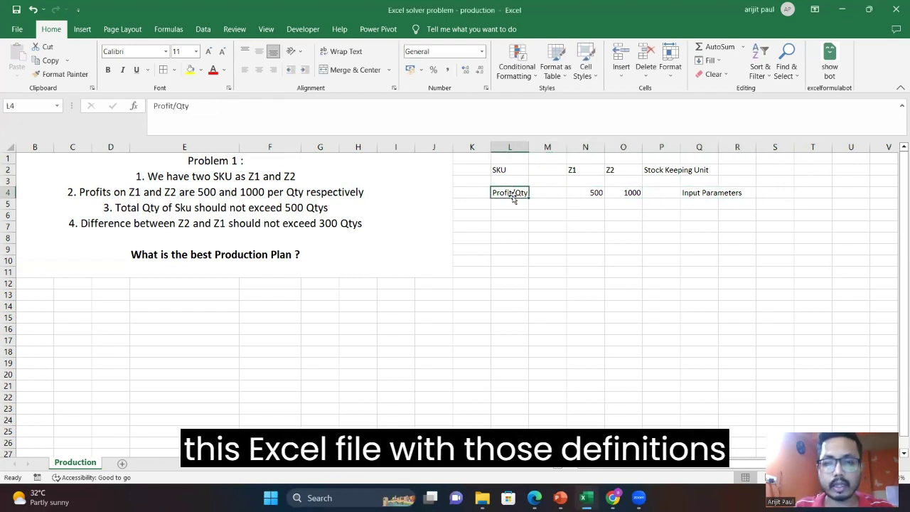
pyautogui.press('Down')
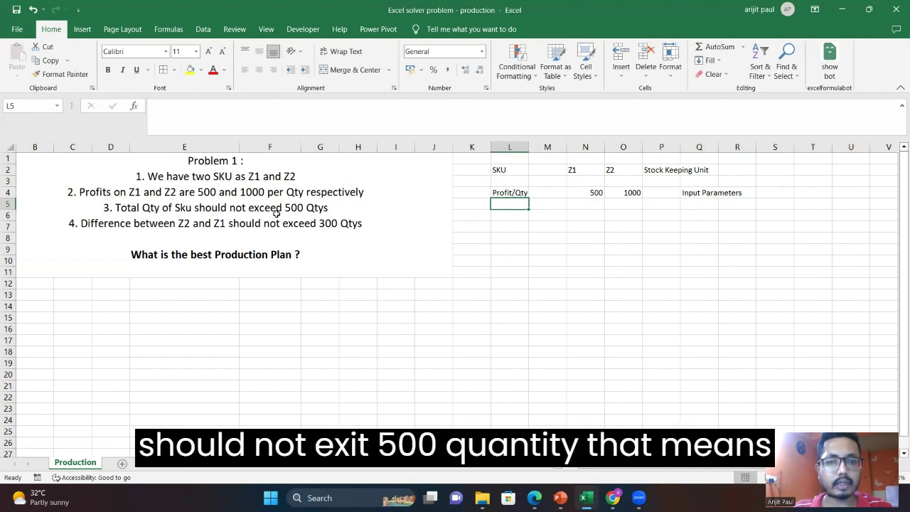
# Write the total quantity limit in row 6 as Z1+Z2 in P6, <= in Q6 and 500 in R6
pyautogui.click(660, 213)
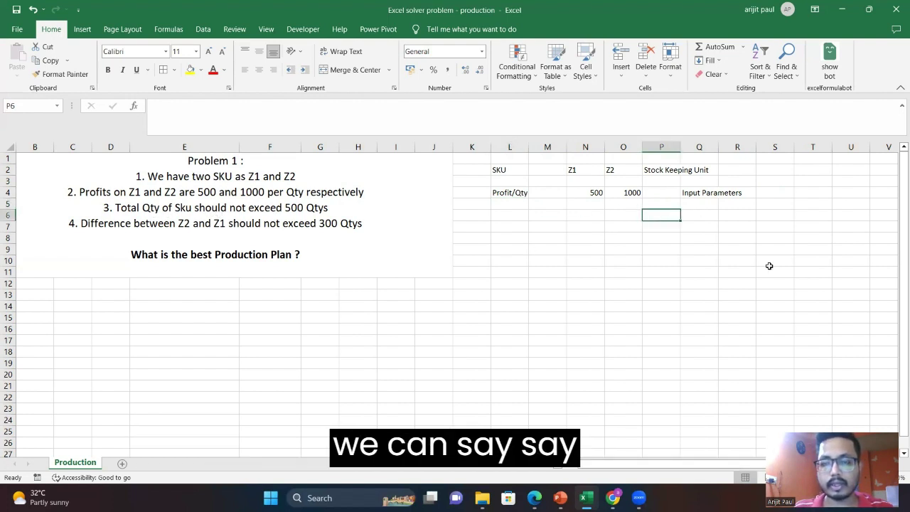
pyautogui.write('Z1')
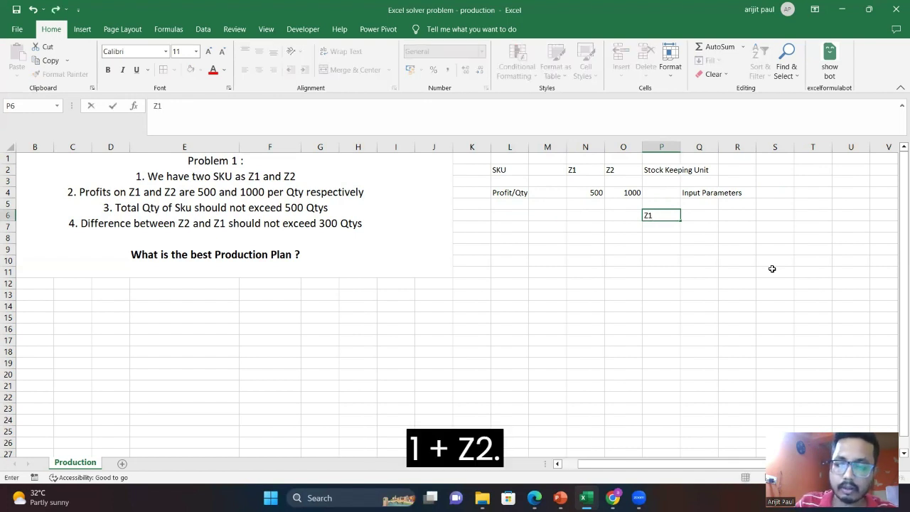
pyautogui.write('+Z2')
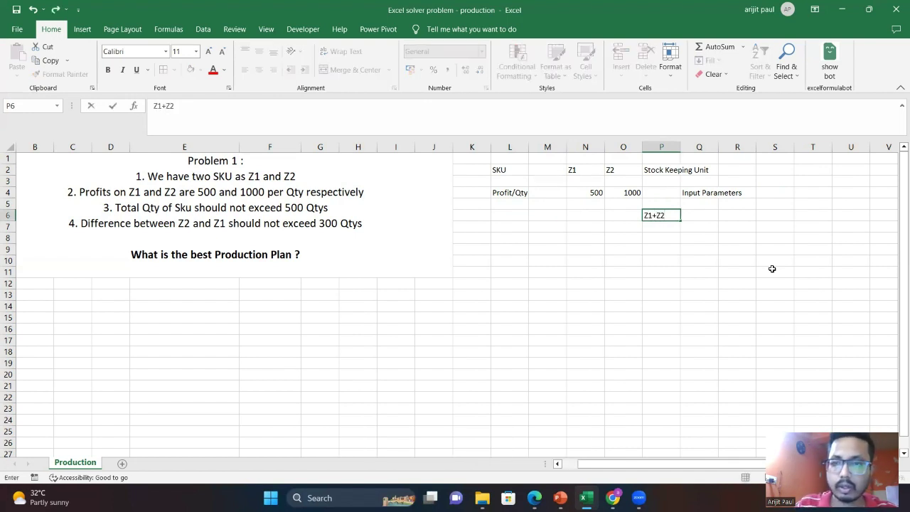
pyautogui.press('Tab')
pyautogui.write('<=')
pyautogui.press('Tab')
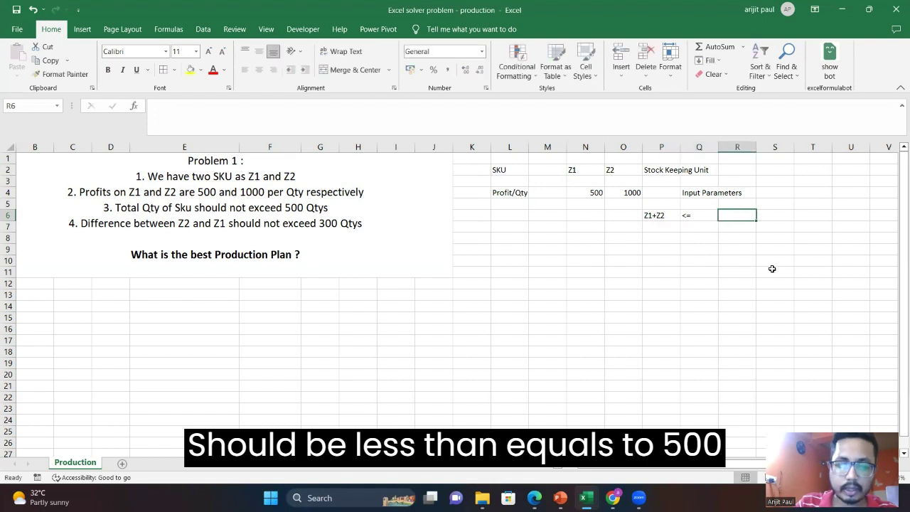
pyautogui.write('500')
pyautogui.press('Tab')
pyautogui.press('Left')
pyautogui.press('Left')
pyautogui.press('Left')
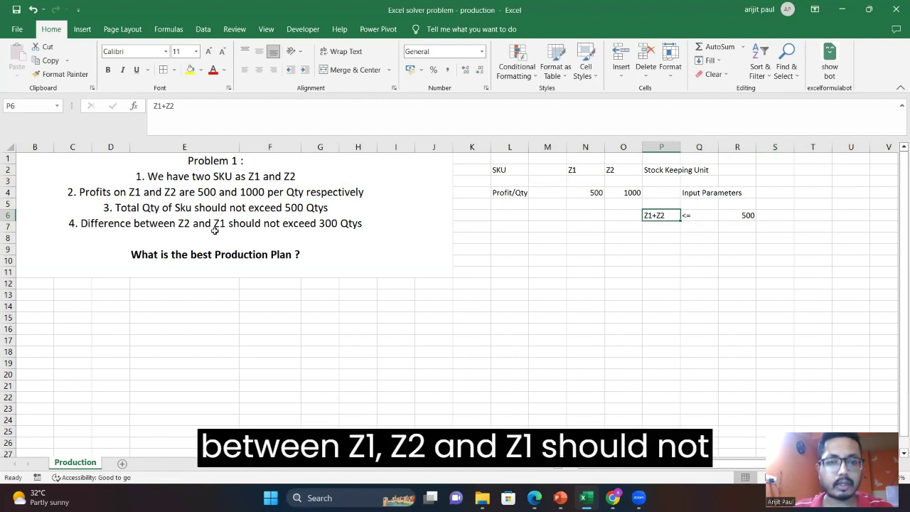
# Write the quantity difference limit in row 7 as Z2-Z1 in P7, <= in Q7 and 300 in R7
pyautogui.click(660, 230)
pyautogui.write('Z2')
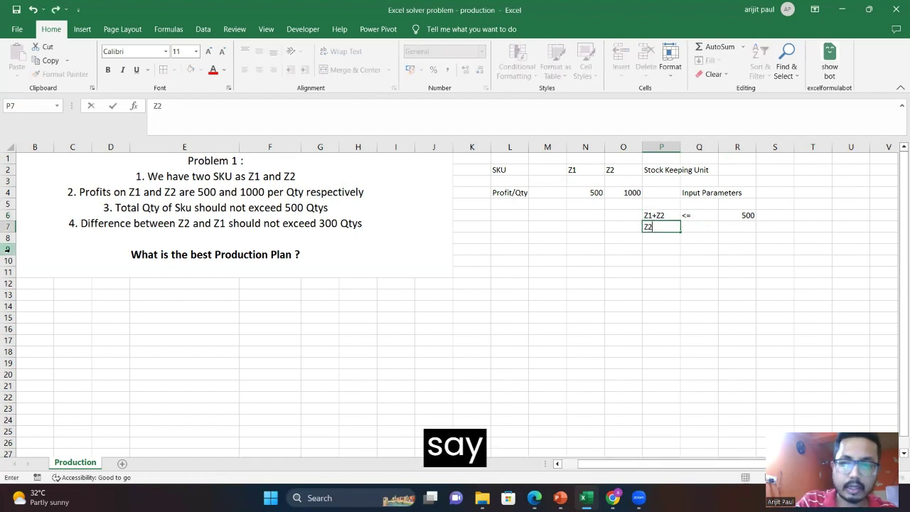
pyautogui.write('-')
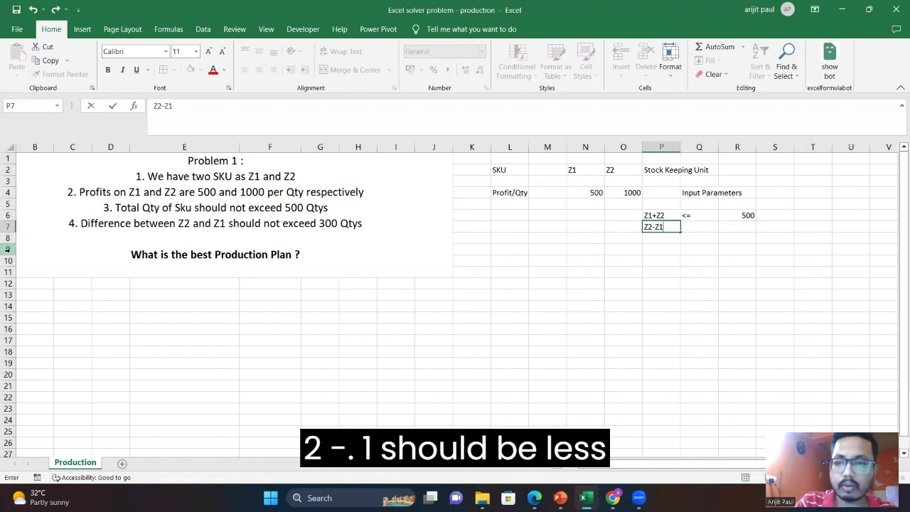
pyautogui.write('Z1')
pyautogui.press('Tab')
pyautogui.write('<=')
pyautogui.press('Tab')
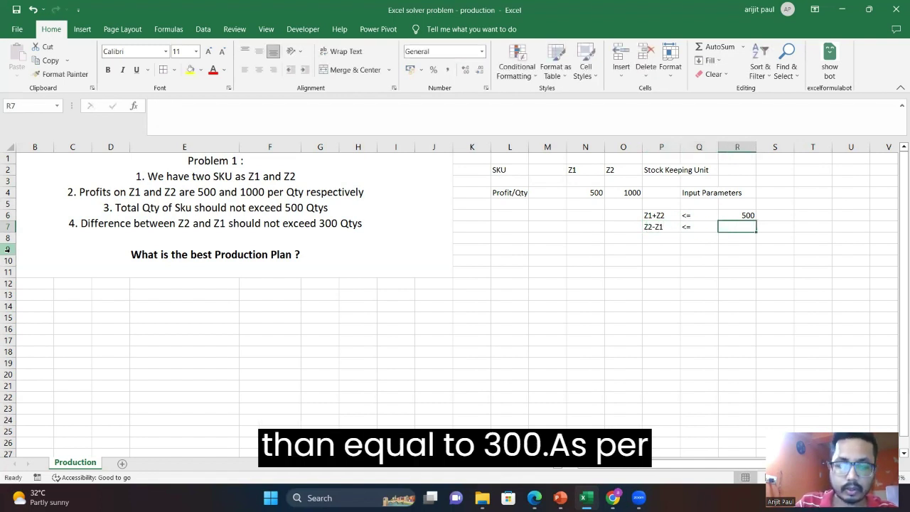
pyautogui.write('300')
pyautogui.press('Tab')
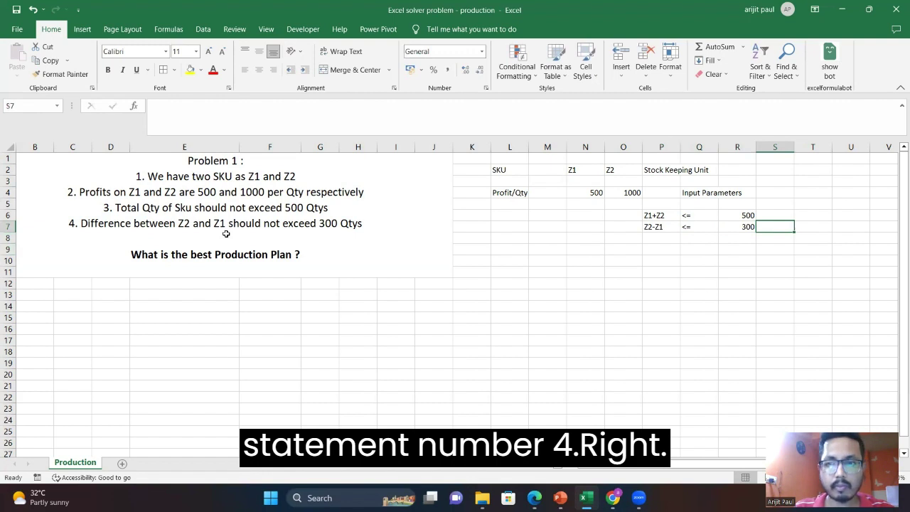
# Label the two limits as "Constraint 1" in S6 and "Constraint 2" in S7
pyautogui.click(776, 215)
pyautogui.write('Con')
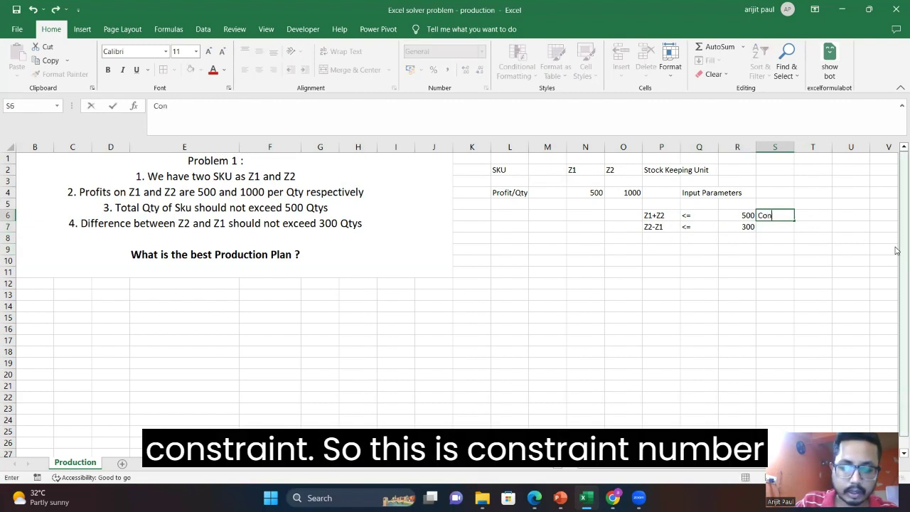
pyautogui.write('straint 1')
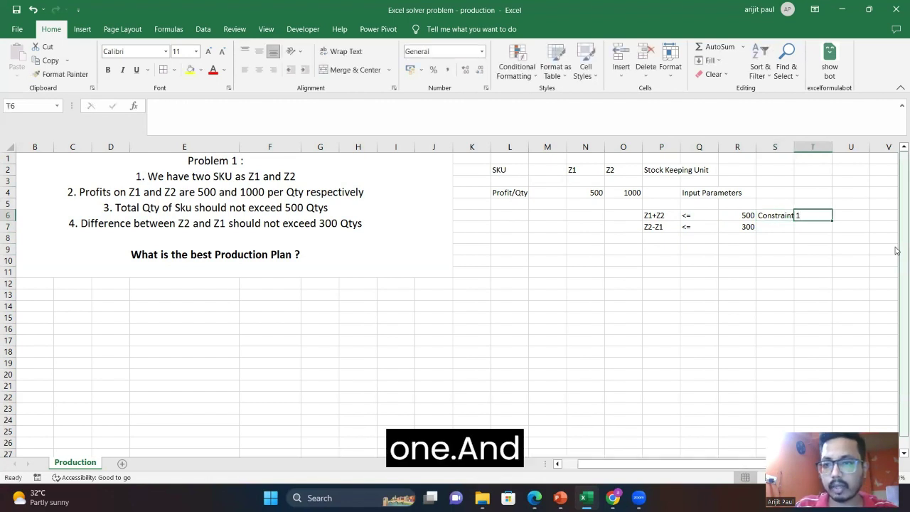
pyautogui.press('Return')
pyautogui.write('C')
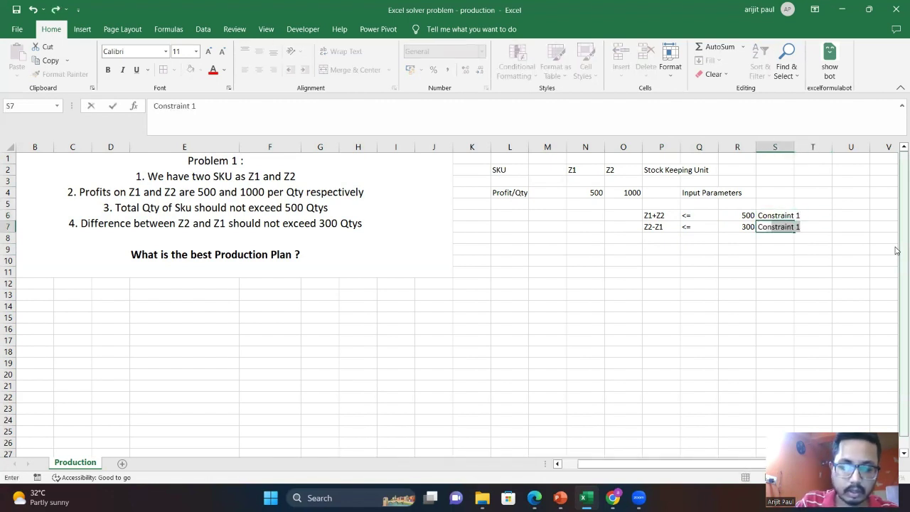
pyautogui.write('onstraint 2')
pyautogui.press('Tab')
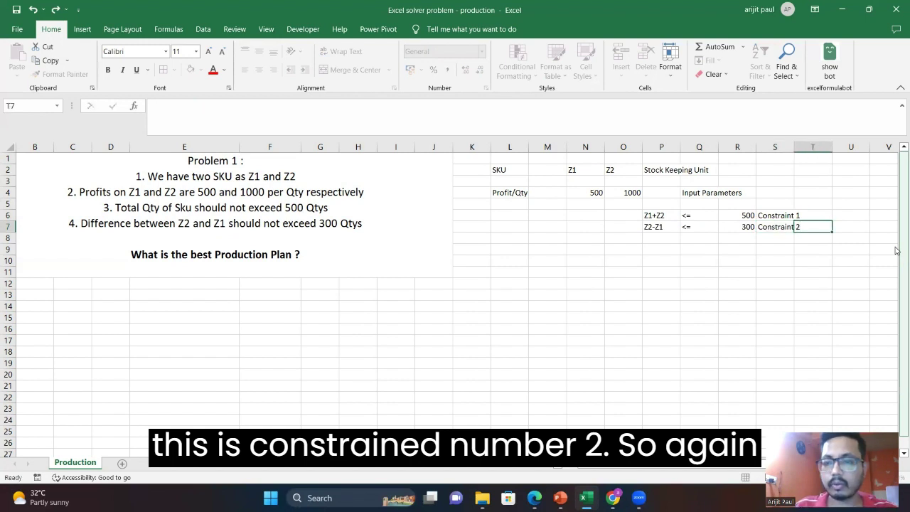
pyautogui.press('Left')
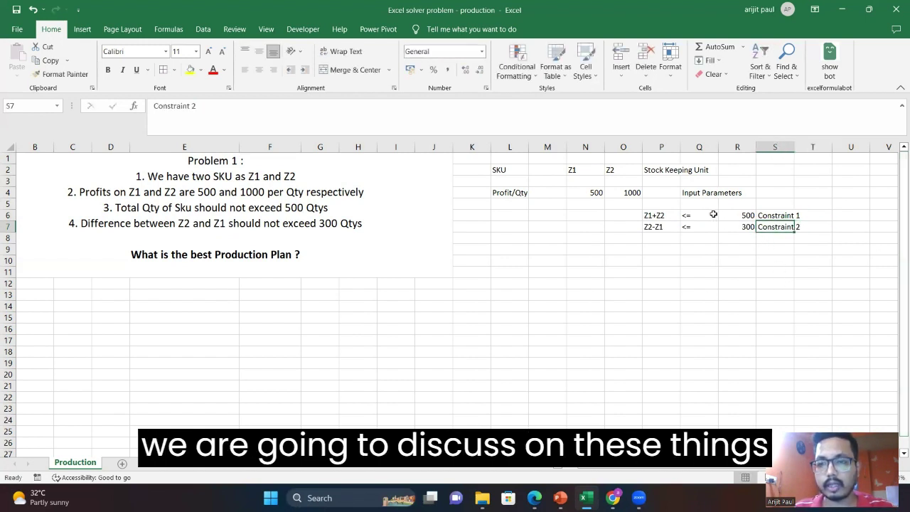
pyautogui.moveTo(773, 216); pyautogui.dragTo(772, 226)
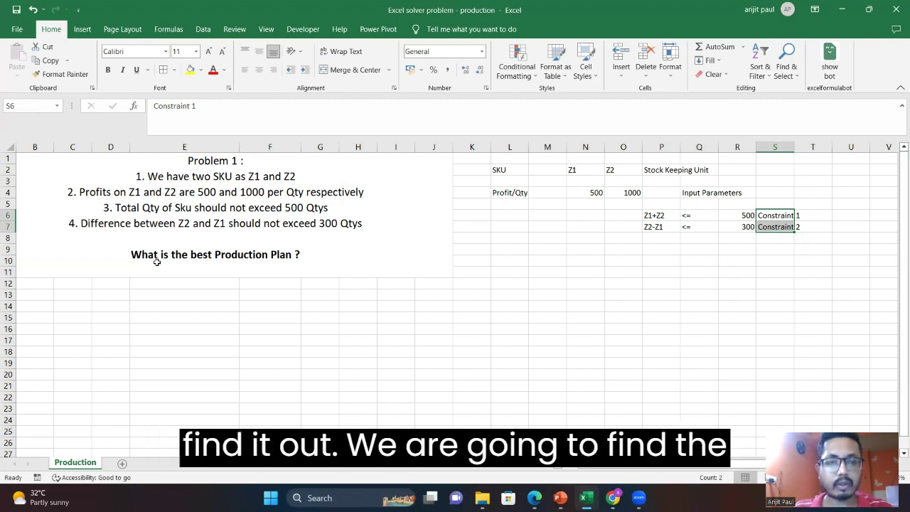
# Add a "Production Plan" row label in L3 with "?" placeholders for Z1 in N3 and Z2 in O3
pyautogui.click(515, 180)
pyautogui.write('P')
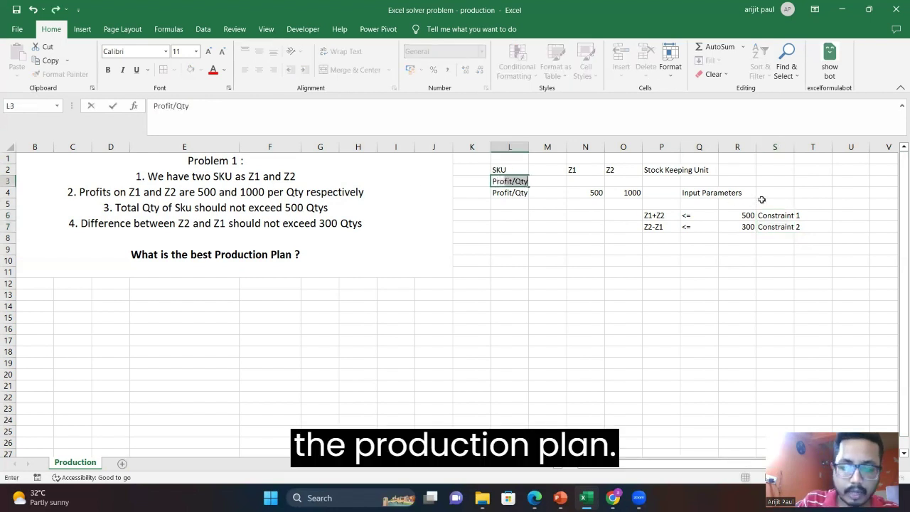
pyautogui.write('roduction Plan')
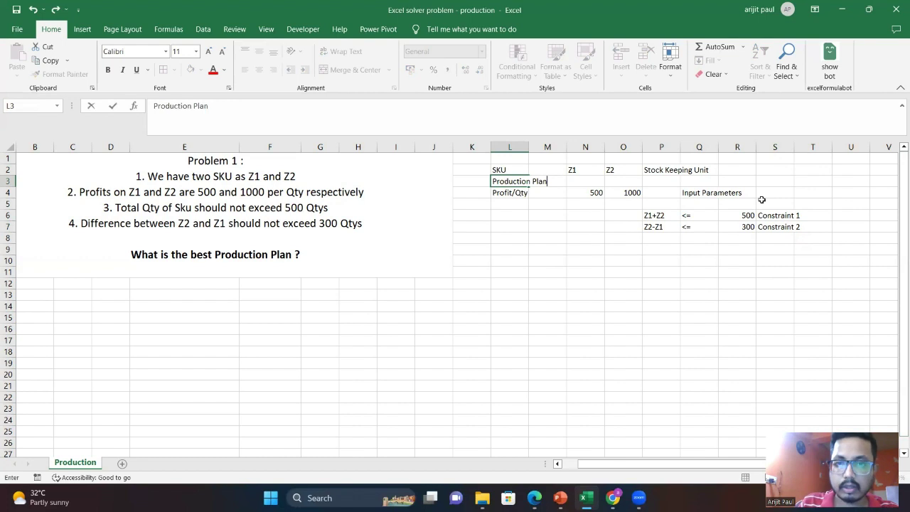
pyautogui.press('Tab')
pyautogui.press('Tab')
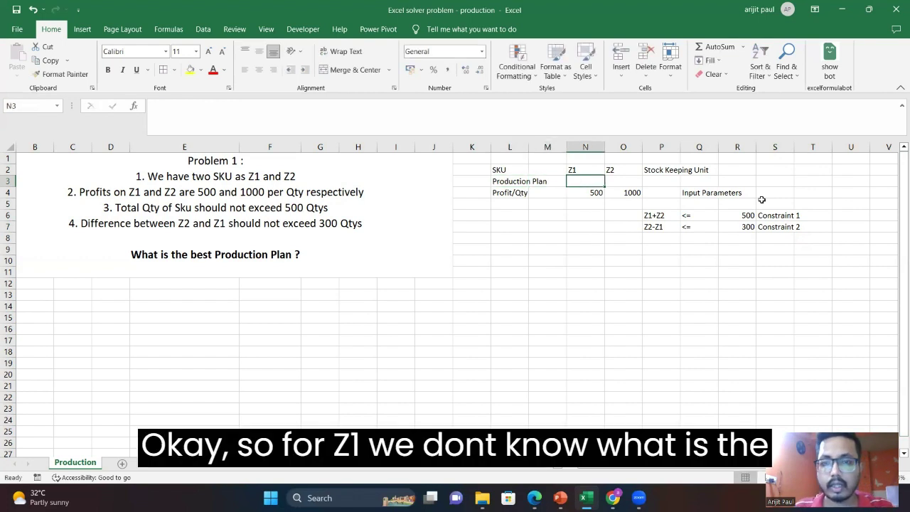
pyautogui.write('?')
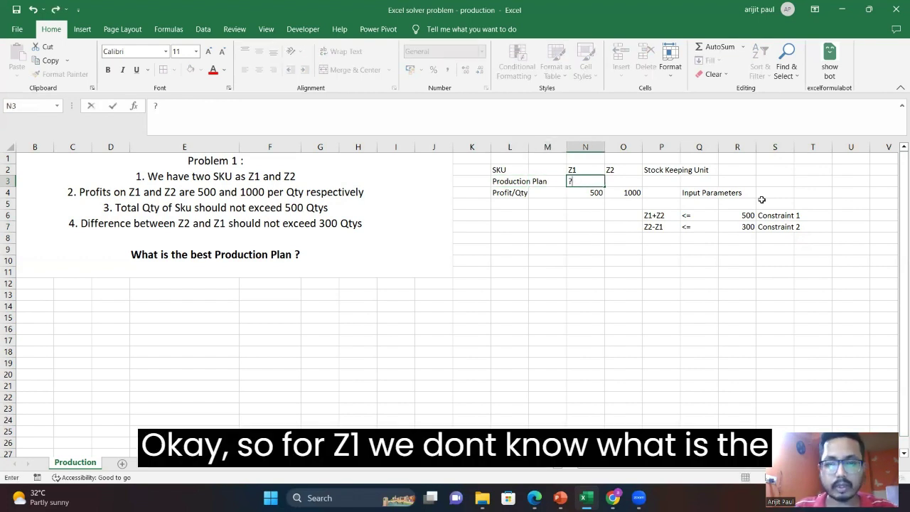
pyautogui.press('Tab')
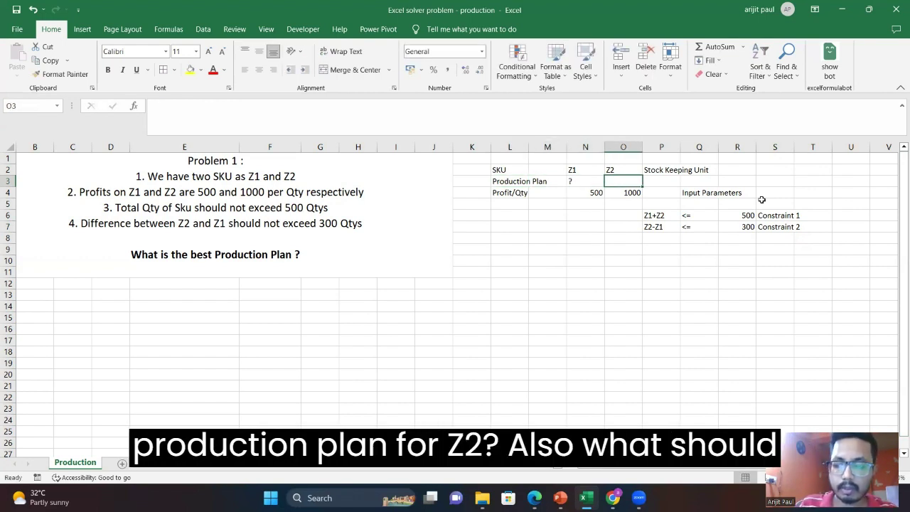
pyautogui.write('?')
pyautogui.press('Tab')
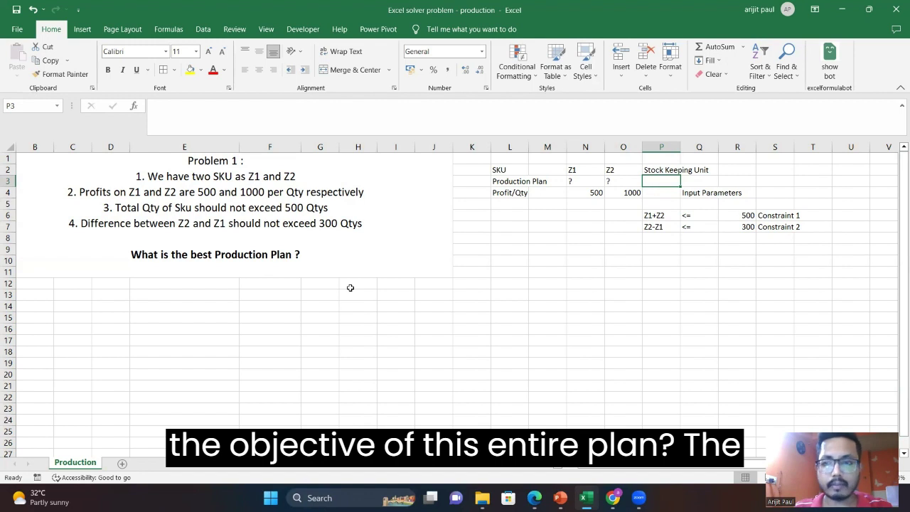
# Write the problem's goal in row 1 as "Objective" in S1 and "To max the Profit" in T1
pyautogui.click(781, 158)
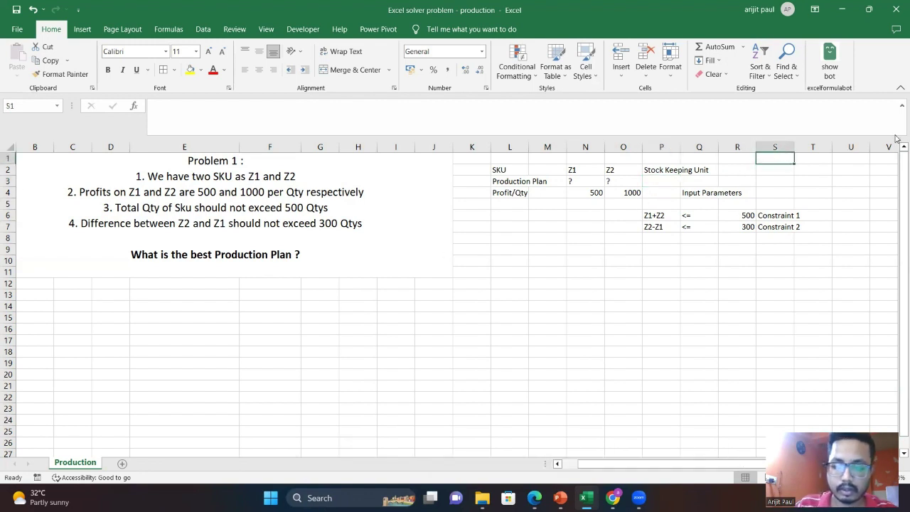
pyautogui.write('Objective')
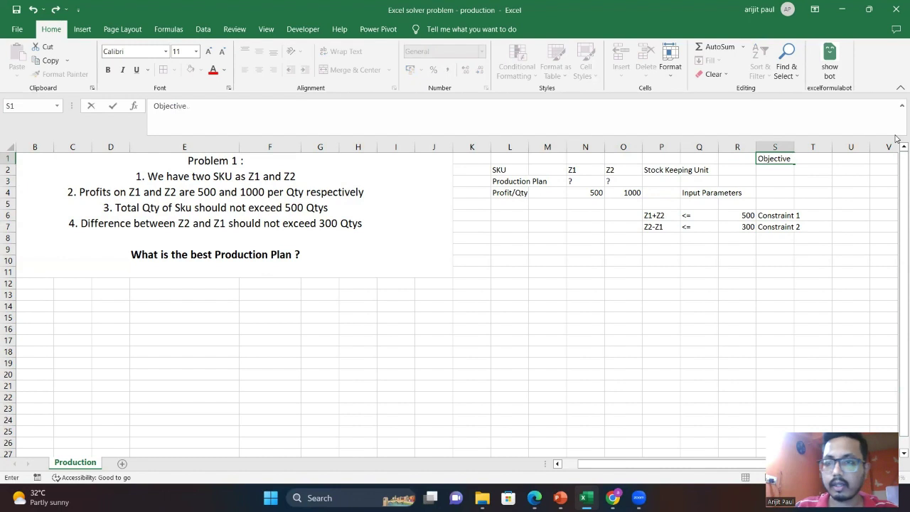
pyautogui.press('Tab')
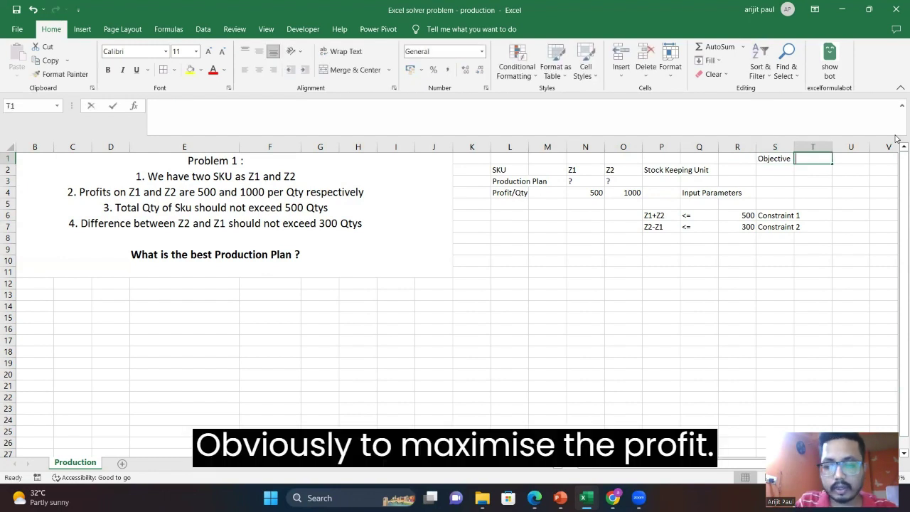
pyautogui.write('To max the P')
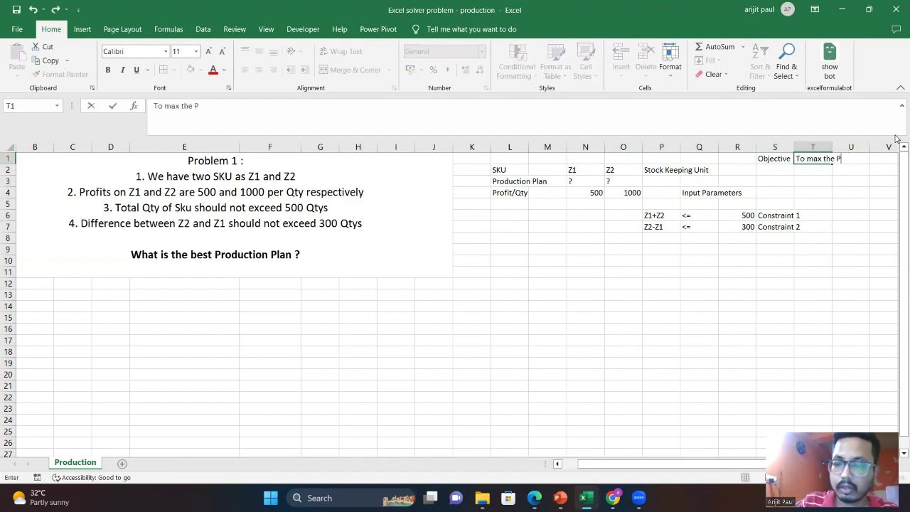
pyautogui.write('rofit')
pyautogui.hotkey('ctrl', 'Return')
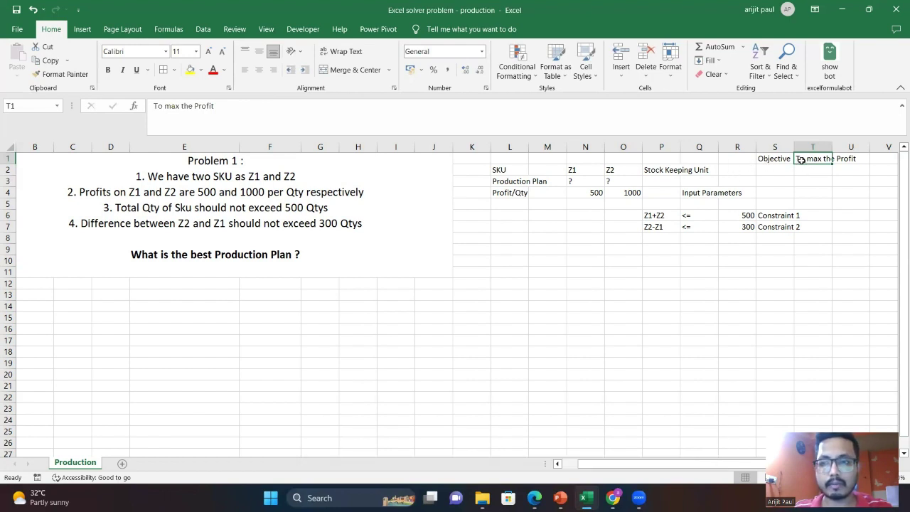
# Highlight the objective cells S1:T1 with a yellow fill
pyautogui.moveTo(777, 157); pyautogui.dragTo(824, 159)
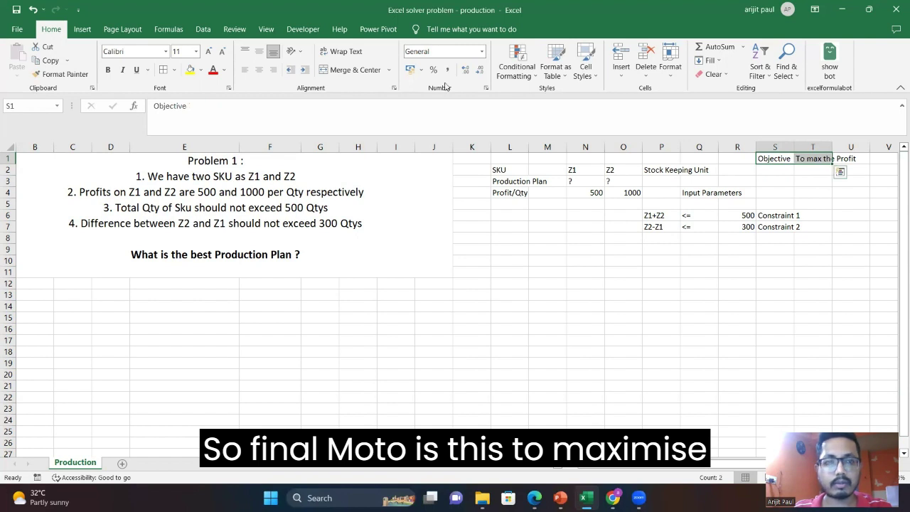
pyautogui.click(190, 69)
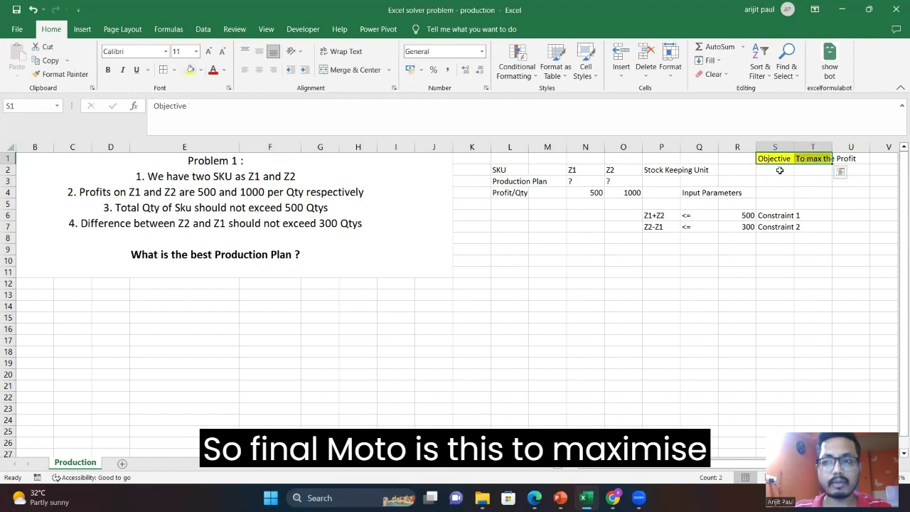
pyautogui.click(502, 318)
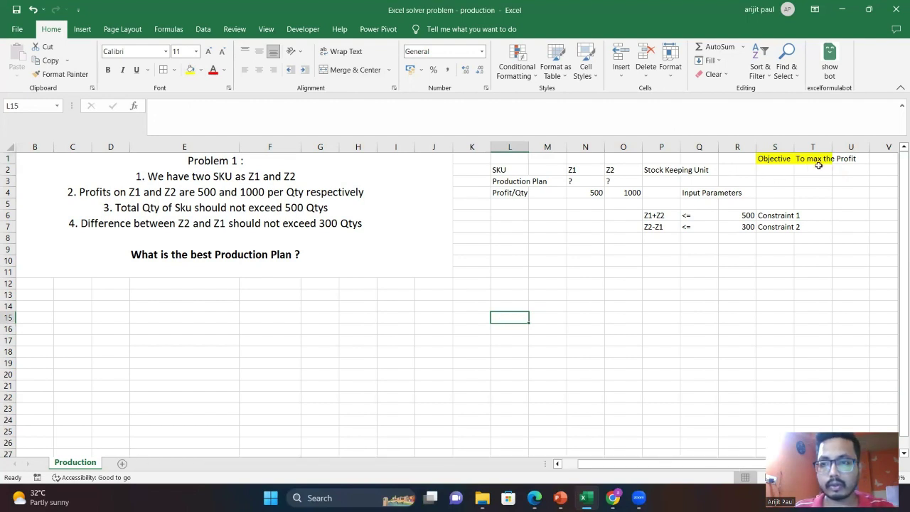
# Write "OFV - Objective Function Variable" in V1, beside the objective
pyautogui.click(772, 157)
pyautogui.press('Right')
pyautogui.press('Right')
pyautogui.press('Right')
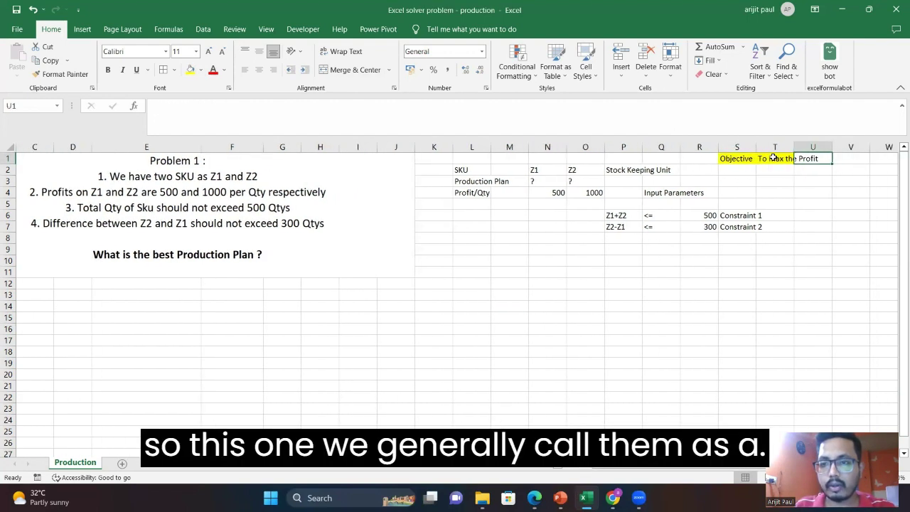
pyautogui.hscroll(3, 773, 157)
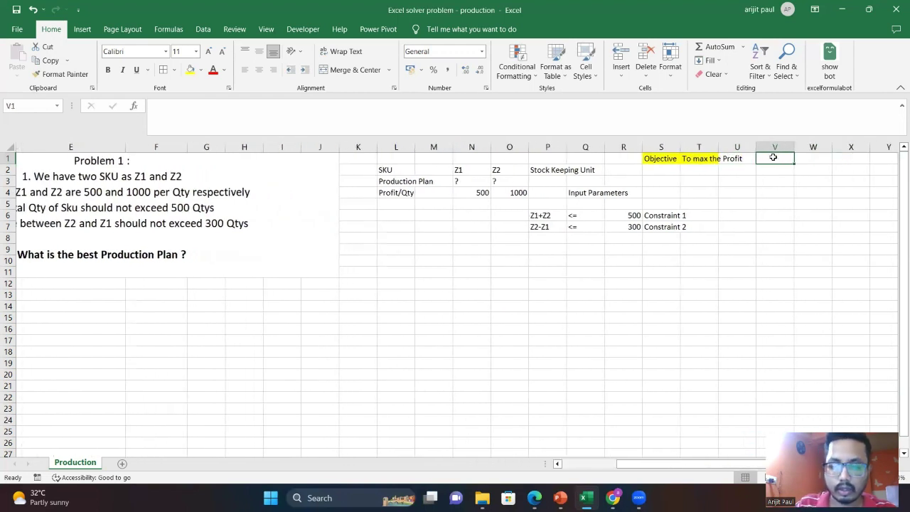
pyautogui.write('OFV')
pyautogui.hotkey('ctrl', 'Return')
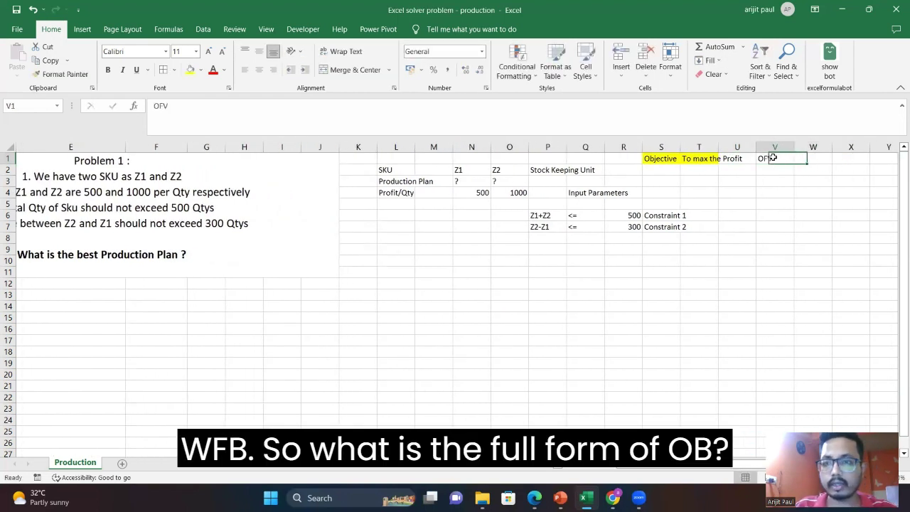
pyautogui.click(351, 108)
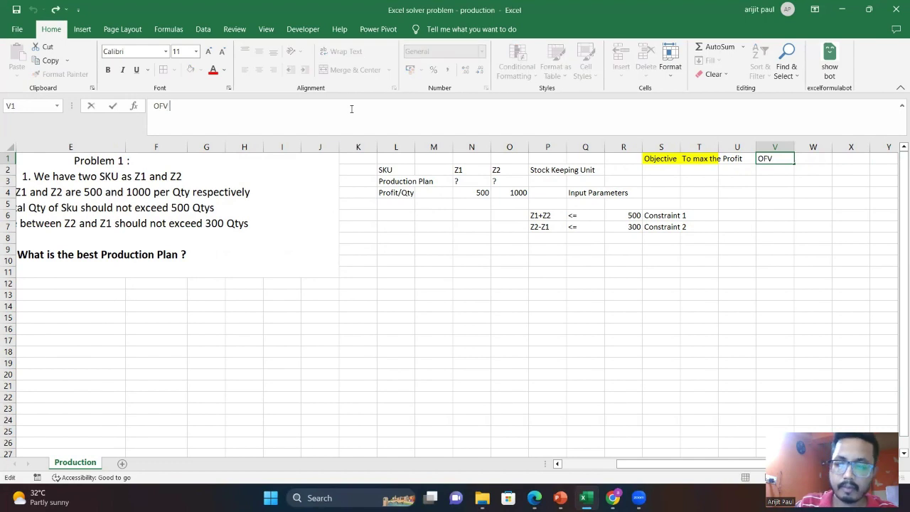
pyautogui.write('- Oj')
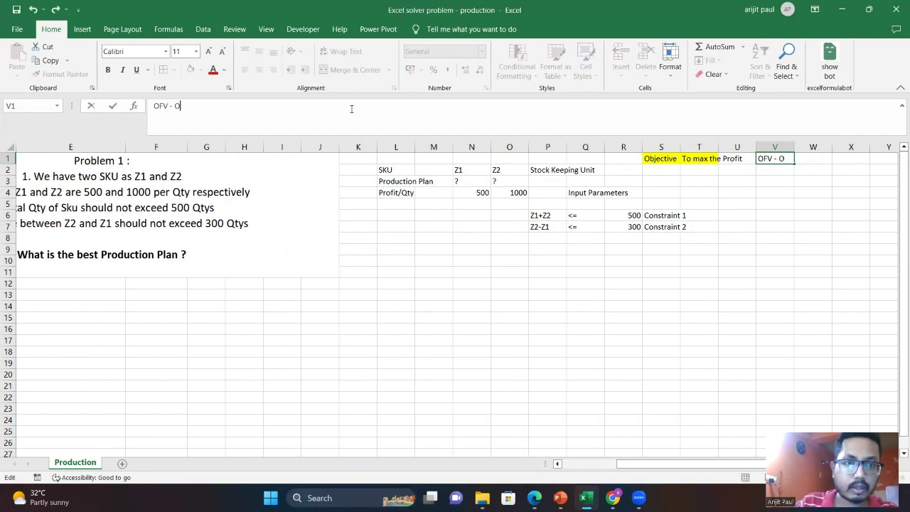
pyautogui.write('bjective')
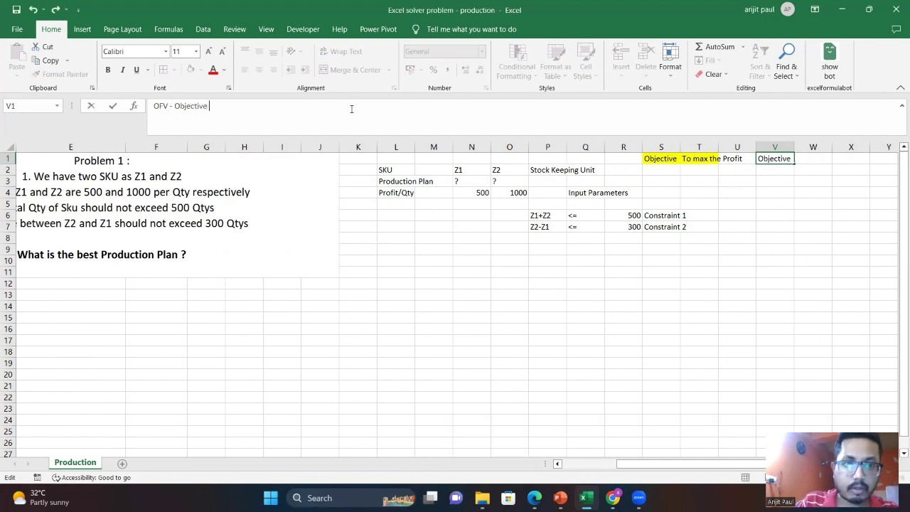
pyautogui.write(' Function')
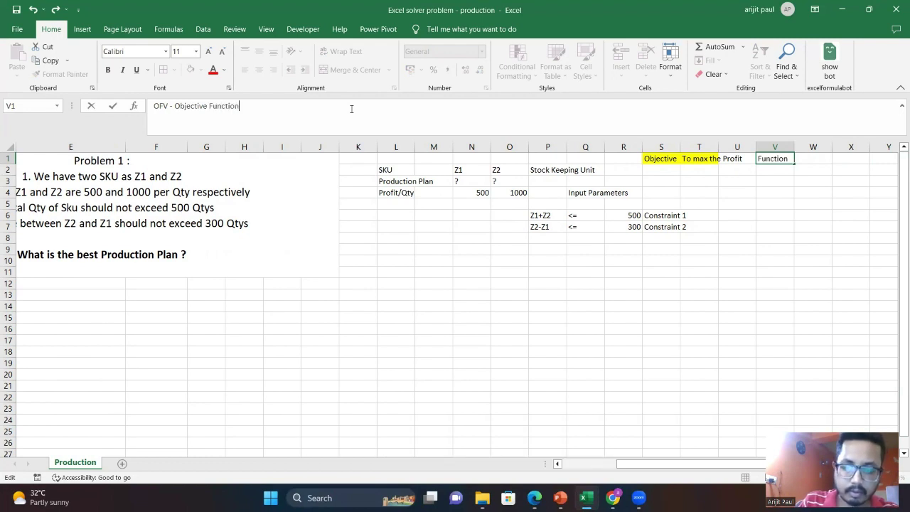
pyautogui.write(' Variable')
pyautogui.press('Return')
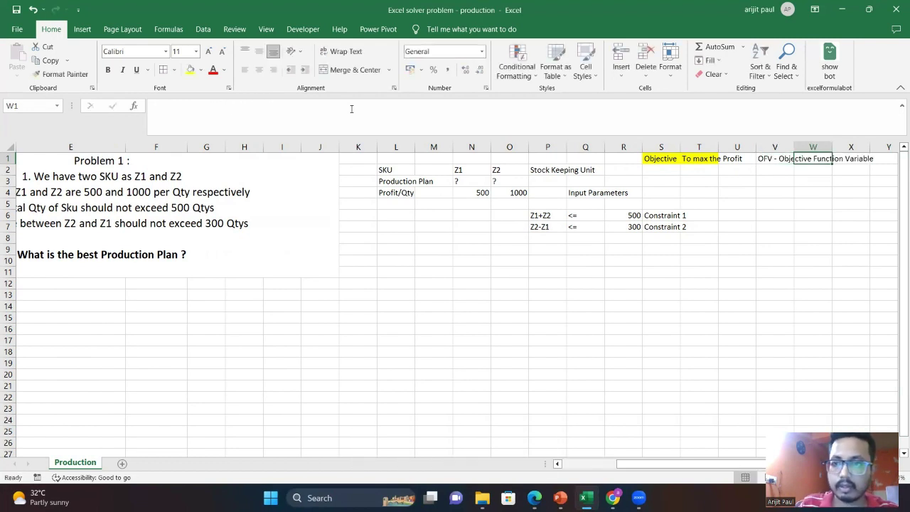
pyautogui.press('Up')
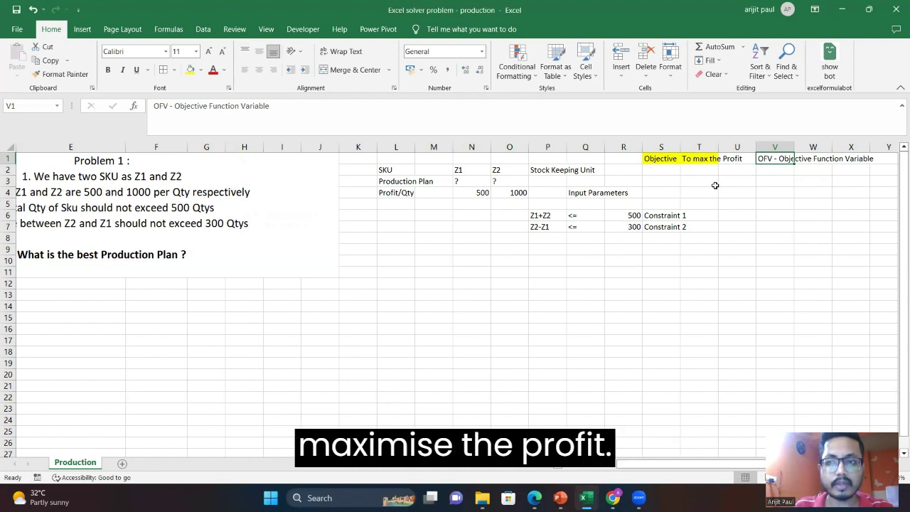
# Label the production plan row as "Decision Variables" in cell R3
pyautogui.press('Left')
pyautogui.press('Left')
pyautogui.press('Left')
pyautogui.press('Left')
pyautogui.press('Left')
pyautogui.press('Left')
pyautogui.press('Left')
pyautogui.press('Left')
pyautogui.press('Left')
pyautogui.press('Left')
pyautogui.press('Left')
pyautogui.press('Left')
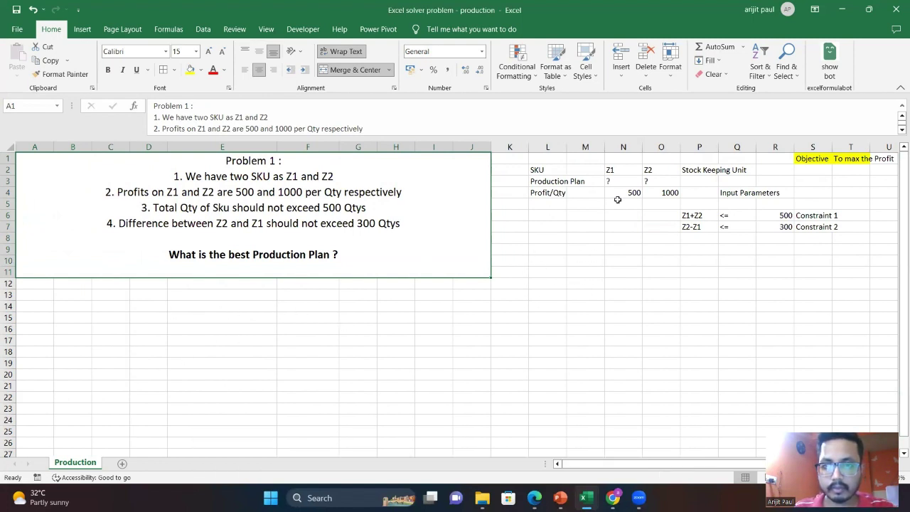
pyautogui.moveTo(557, 185); pyautogui.dragTo(679, 183)
pyautogui.click(773, 181)
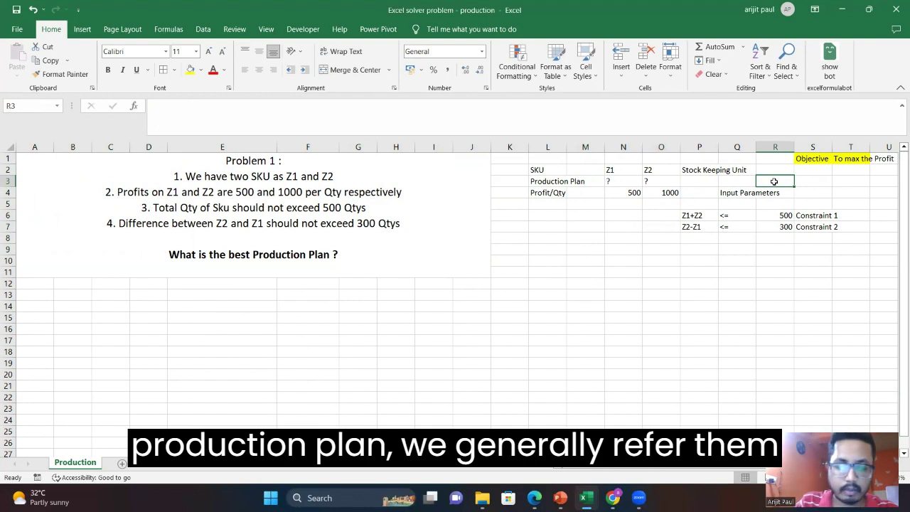
pyautogui.write('Decios')
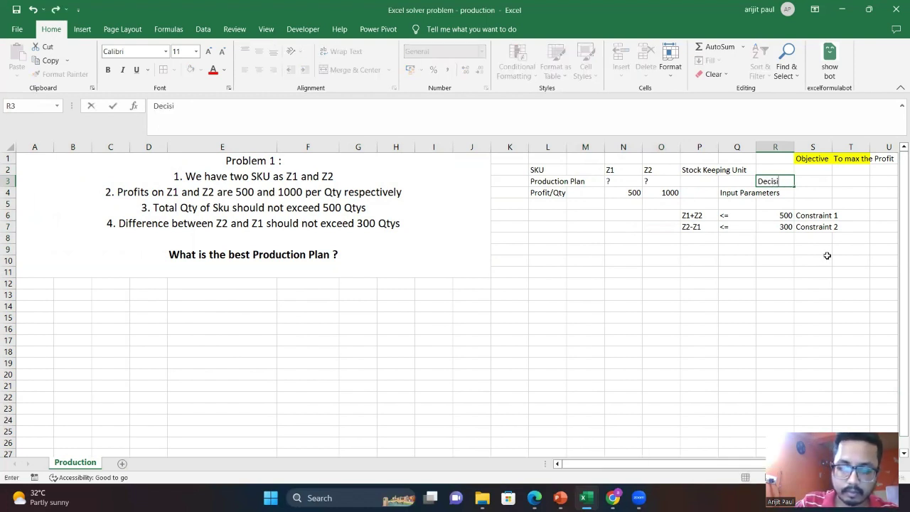
pyautogui.write('on Variables')
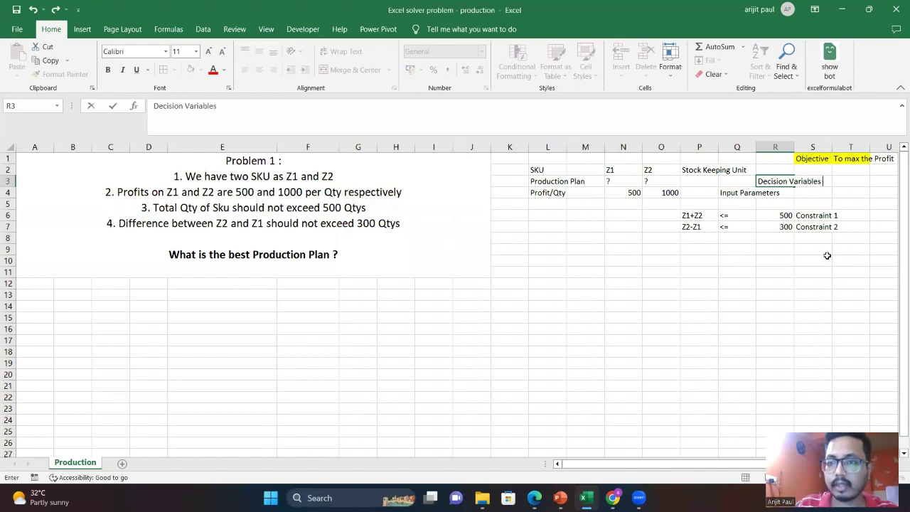
pyautogui.hotkey('ctrl', 'Return')
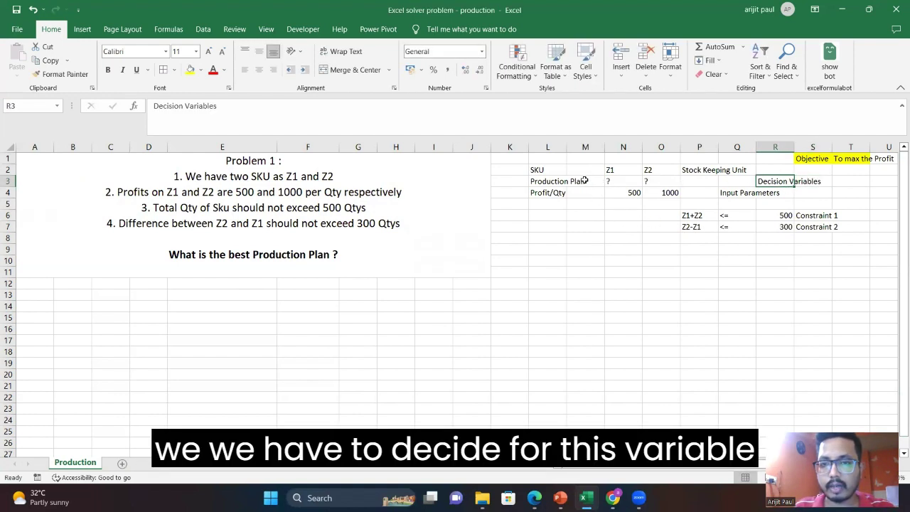
# Fill the "Decision Variables" cell R3, the constraint labels S6:S7 and the "Input Parameters" cell Q4 with yellow
pyautogui.moveTo(584, 180); pyautogui.dragTo(657, 181)
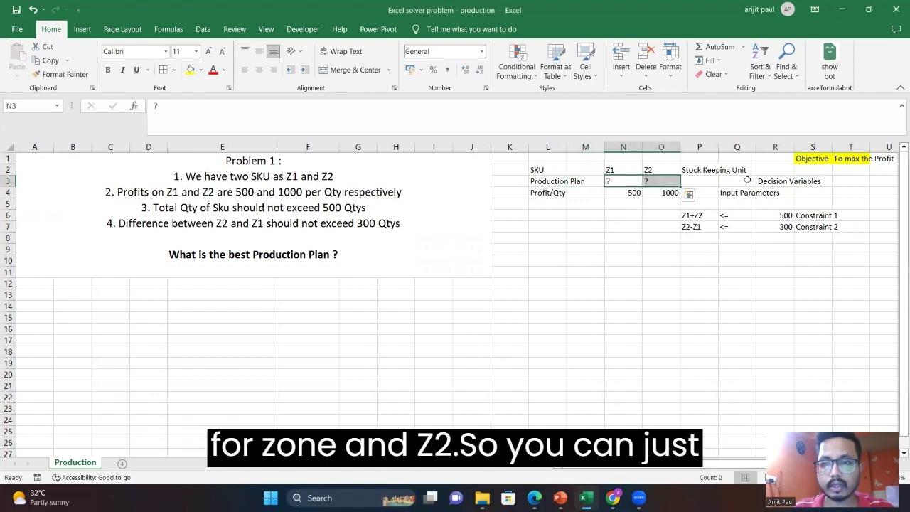
pyautogui.click(775, 181)
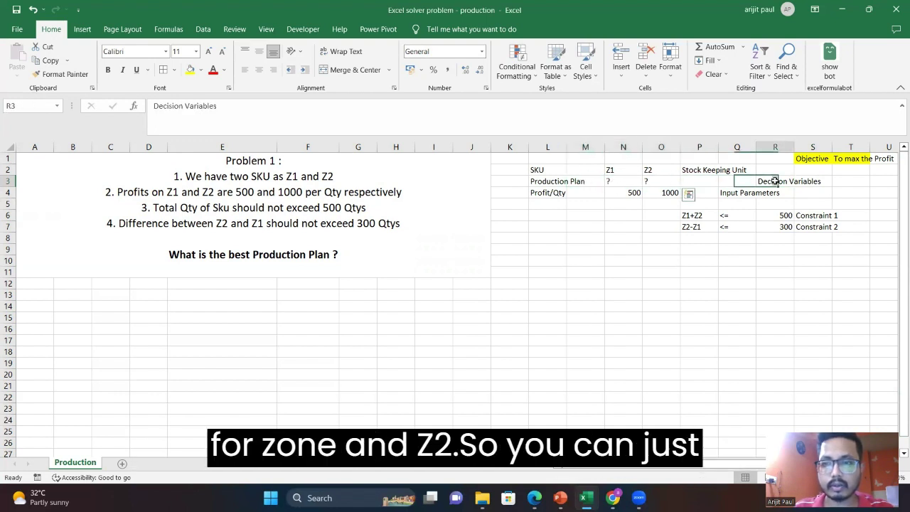
pyautogui.click(190, 71)
pyautogui.moveTo(806, 215); pyautogui.dragTo(816, 226)
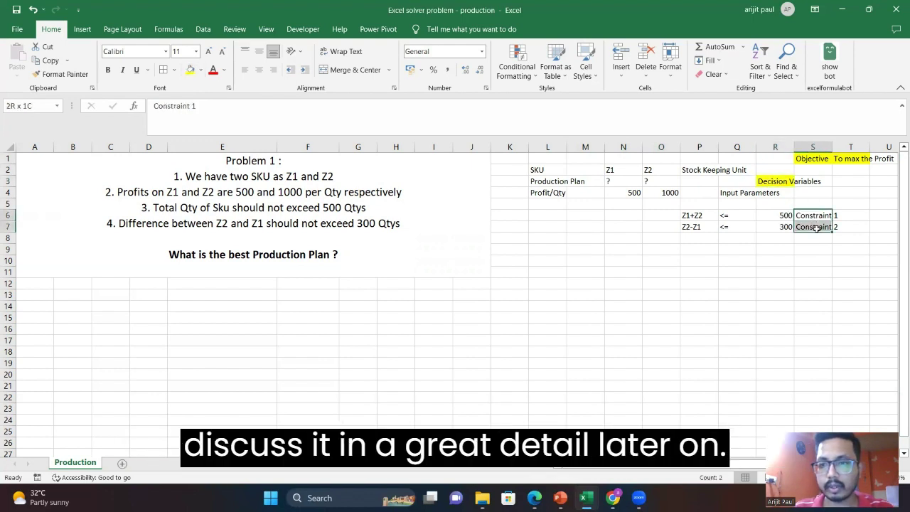
pyautogui.click(190, 70)
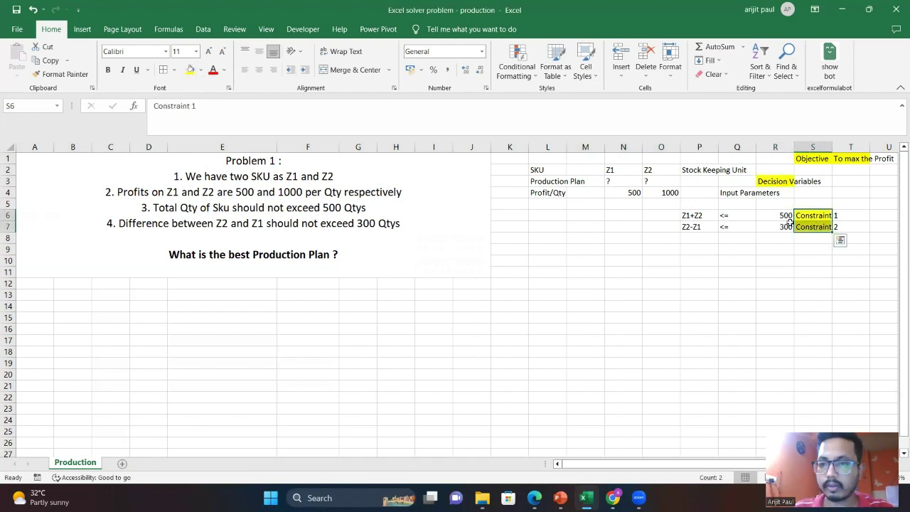
pyautogui.click(732, 192)
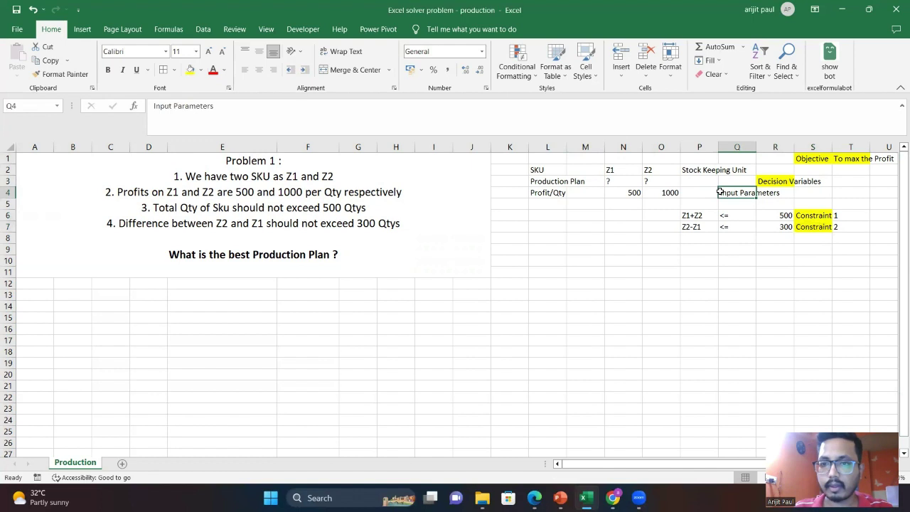
pyautogui.click(190, 70)
pyautogui.click(505, 302)
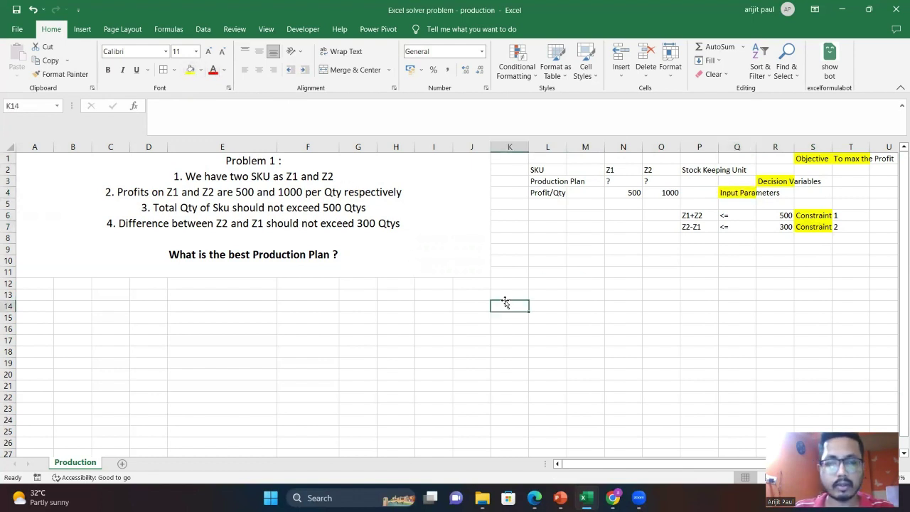
# Enter the table headers "Z1", "Z2" and "OFV" in cells E14, F14 and G14, below the problem statement
pyautogui.click(244, 306)
pyautogui.write('Z1')
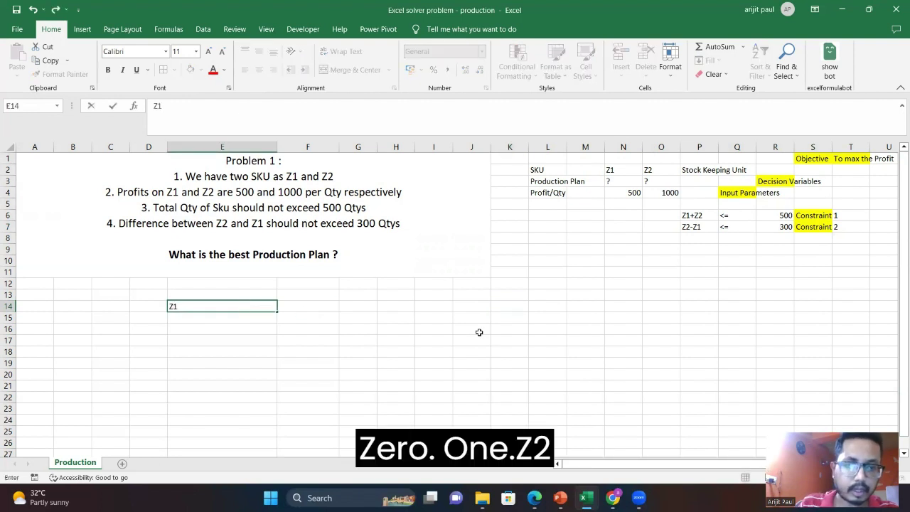
pyautogui.press('Tab')
pyautogui.write('Z2')
pyautogui.press('Tab')
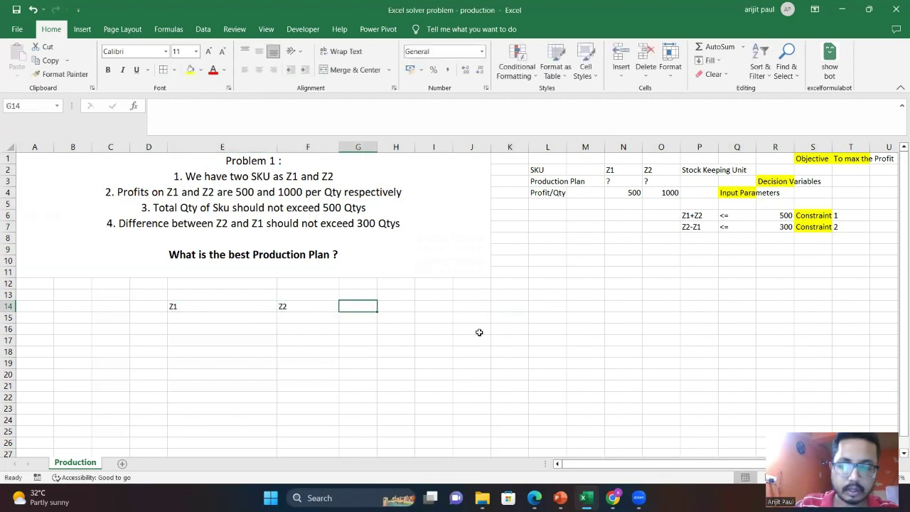
pyautogui.write('OFV')
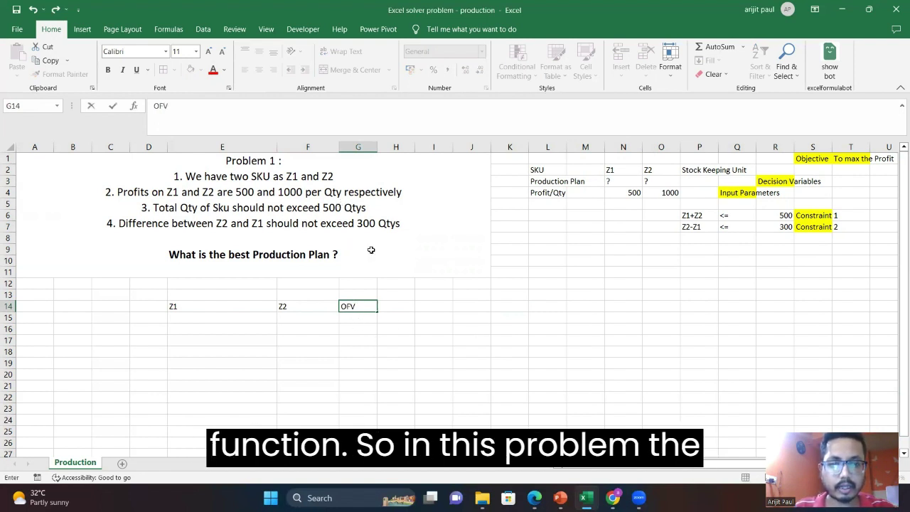
# Label the two table rows for the managers "M1" in D15 and "M2" in D16
pyautogui.click(160, 322)
pyautogui.write('M2')
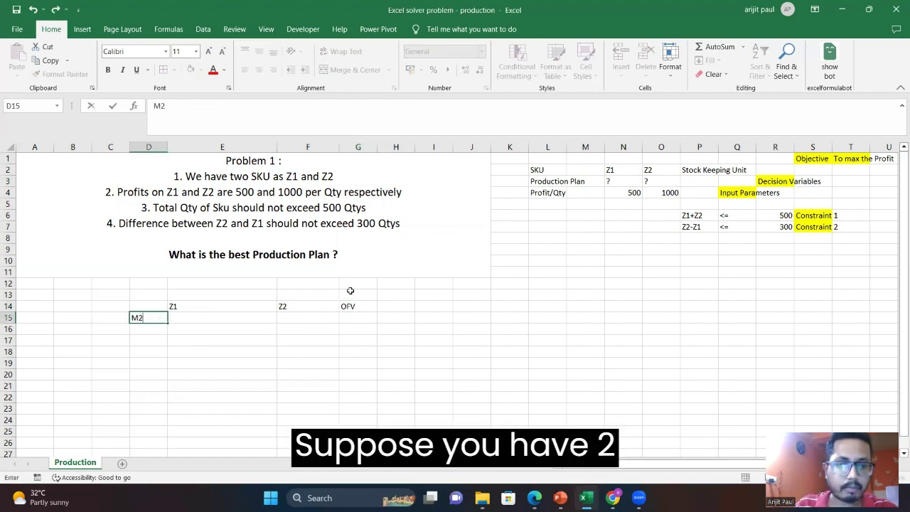
pyautogui.press('Tab')
pyautogui.press('Return')
pyautogui.write('M2')
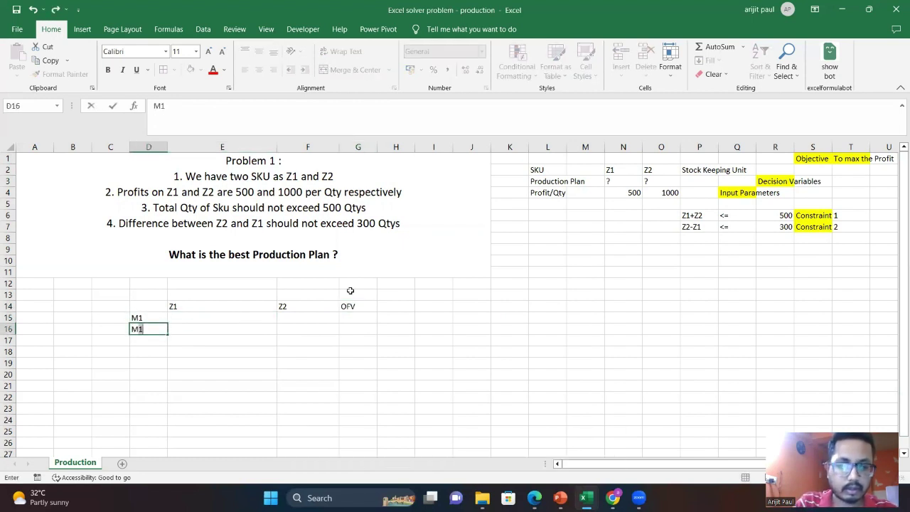
pyautogui.press('Tab')
# Enter M1's production plan in row 15 as 250 for Z1 and 250 for Z2
pyautogui.press('Up')
pyautogui.press('Left')
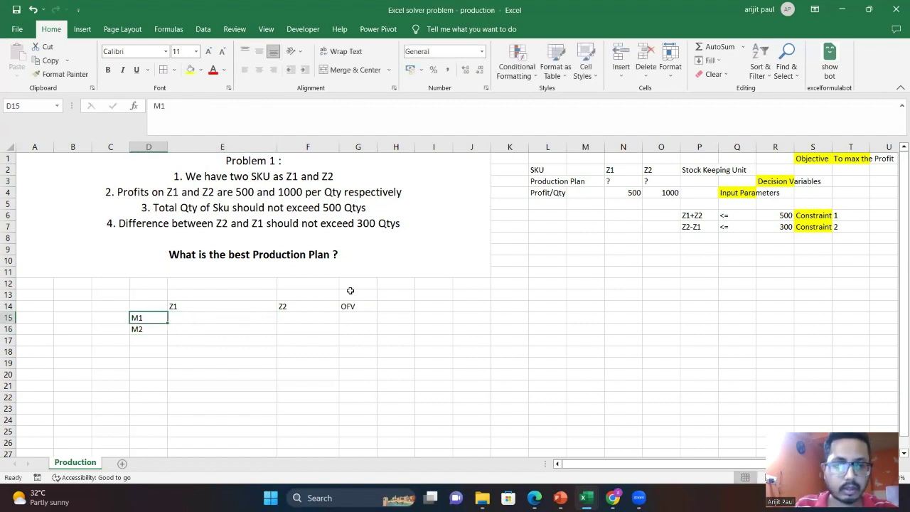
pyautogui.press('Right')
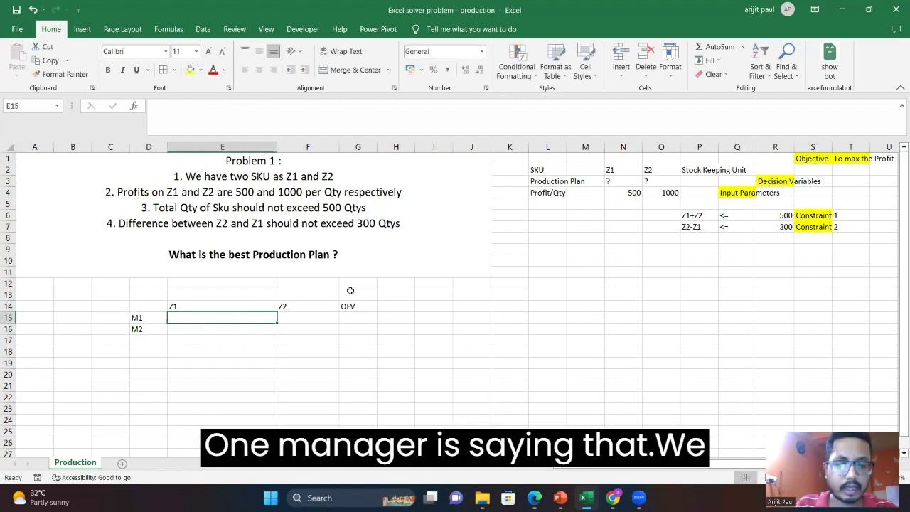
pyautogui.write('250')
pyautogui.press('Tab')
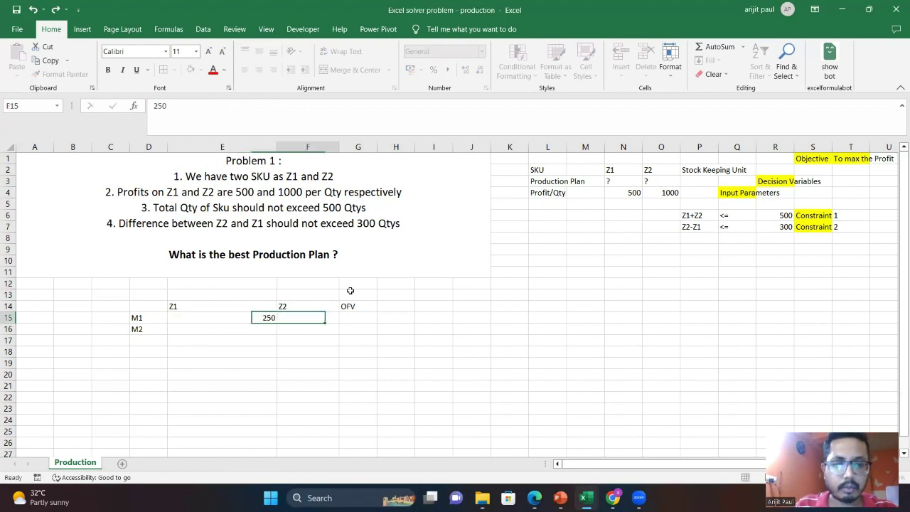
pyautogui.write('250')
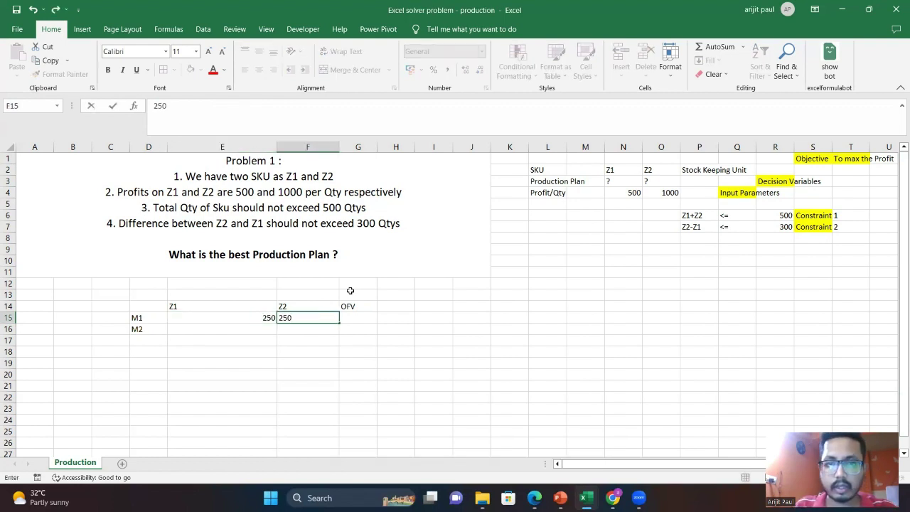
pyautogui.press('Tab')
pyautogui.press('Left')
pyautogui.press('Left')
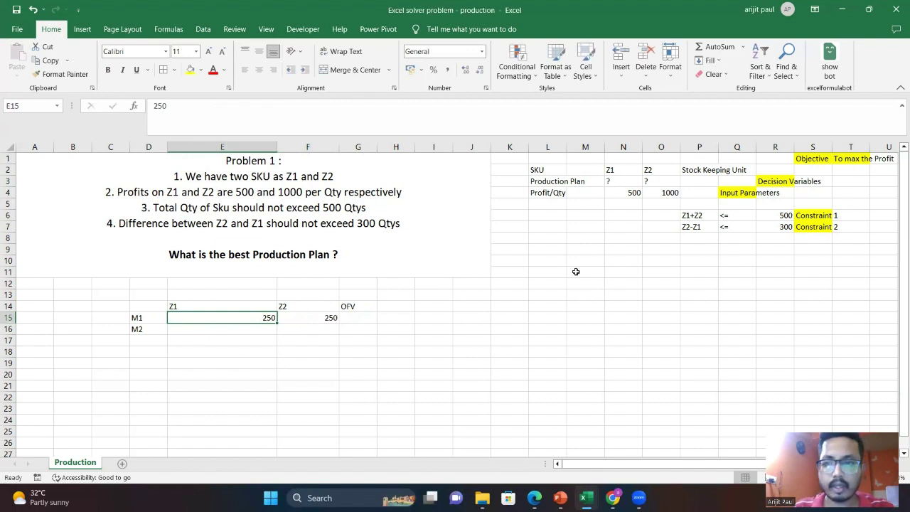
# Apply borders to all cells of the plan comparison table D14:G16
pyautogui.click(134, 319)
pyautogui.moveTo(142, 306); pyautogui.dragTo(356, 329)
pyautogui.click(165, 71)
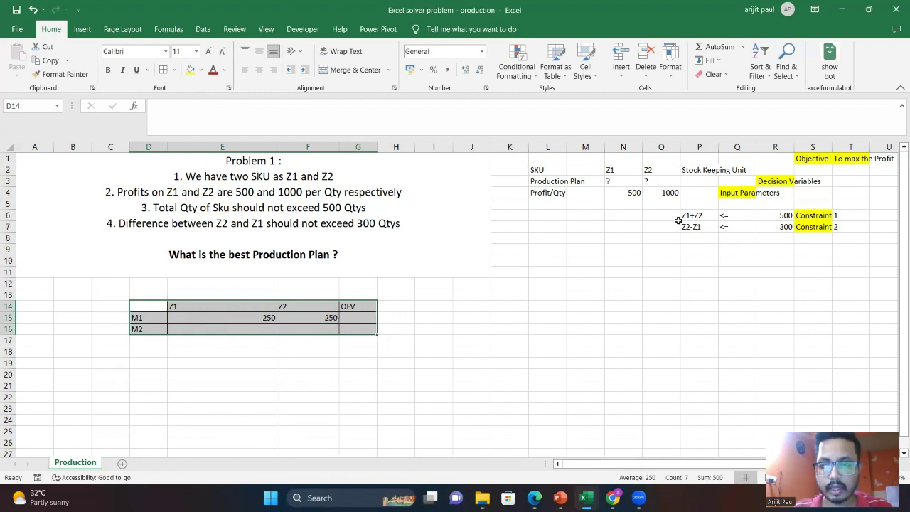
# Open Calculator beside the table and compute 250 + 250 to check M1's plan against the constraint Z1+Z2 <= 500
pyautogui.moveTo(689, 218); pyautogui.dragTo(778, 216)
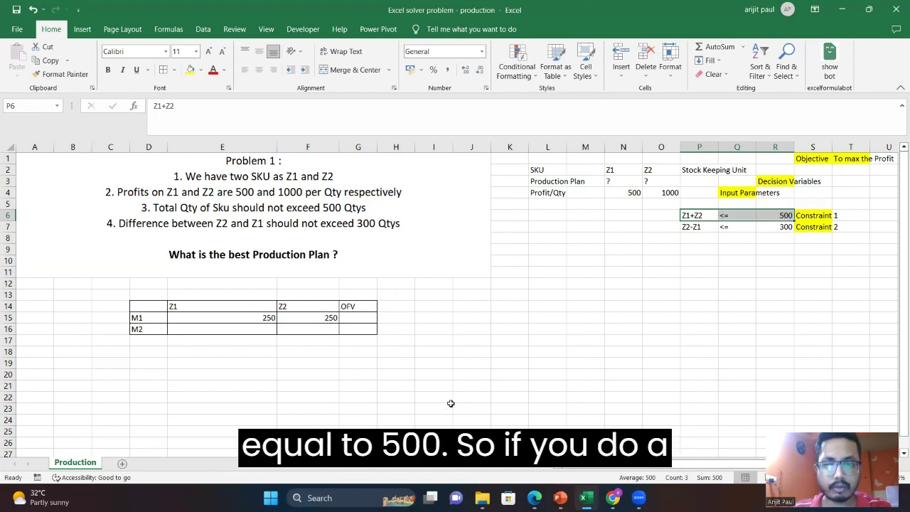
pyautogui.press('super+r')
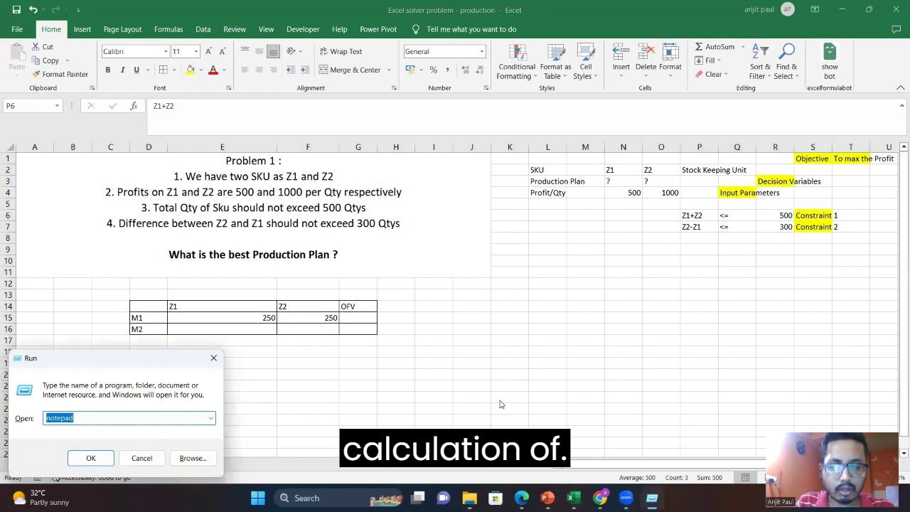
pyautogui.write('calc')
pyautogui.press('Return')
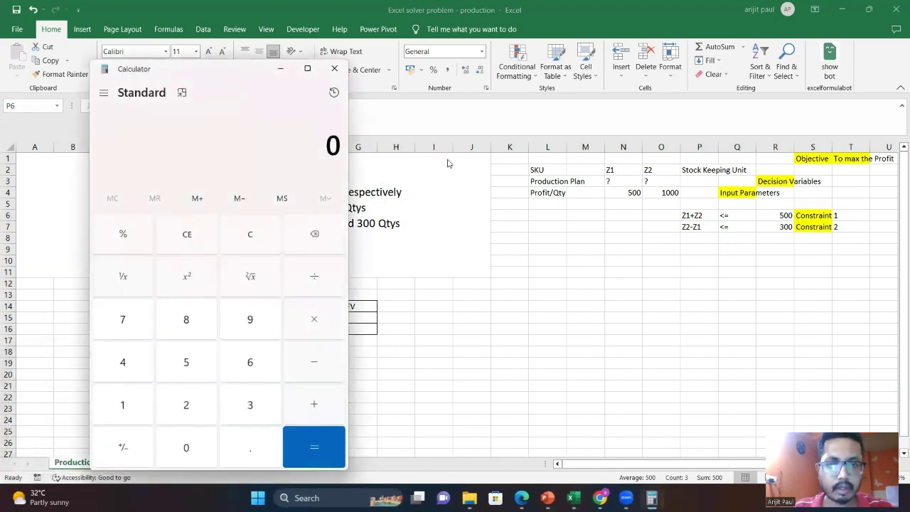
pyautogui.moveTo(222, 71); pyautogui.dragTo(584, 272)
pyautogui.write('250')
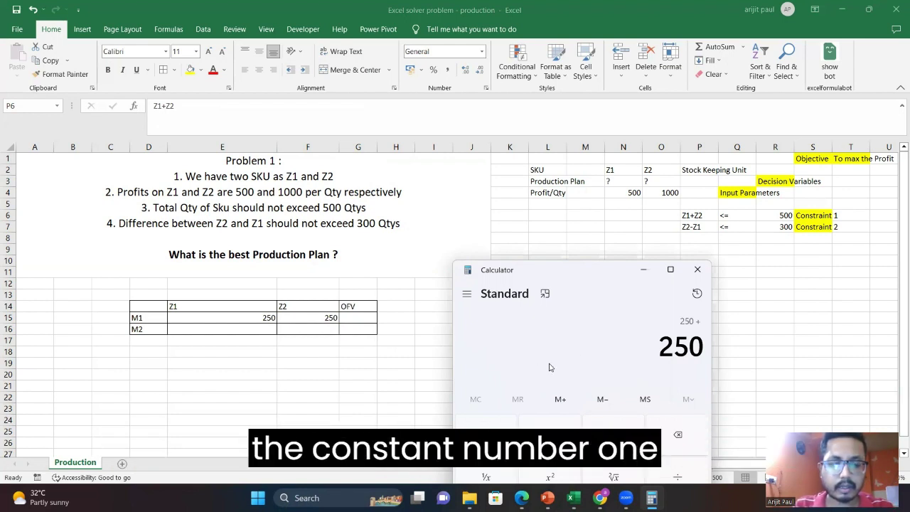
pyautogui.write('250')
pyautogui.press('Return')
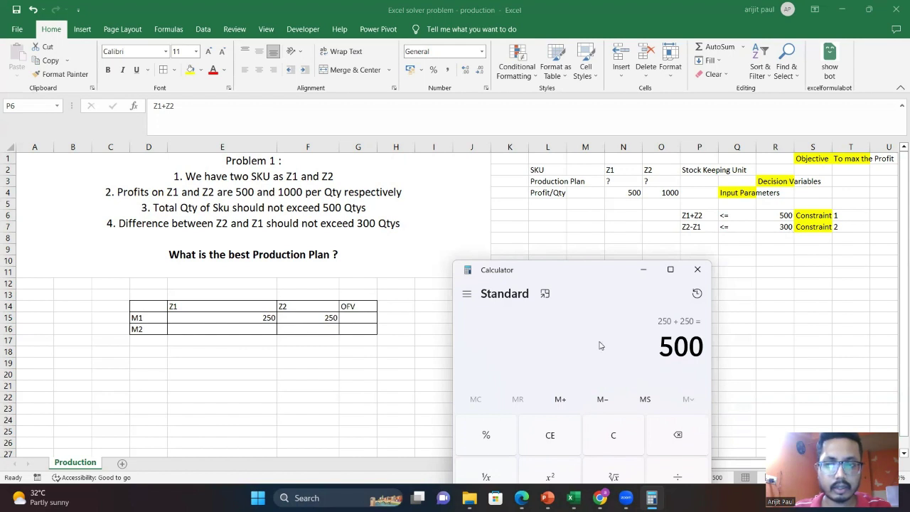
# Compute 250 - 250 to check M1's plan against the constraint Z2-Z1 <= 300, and minimize Calculator
pyautogui.write('250 - ')
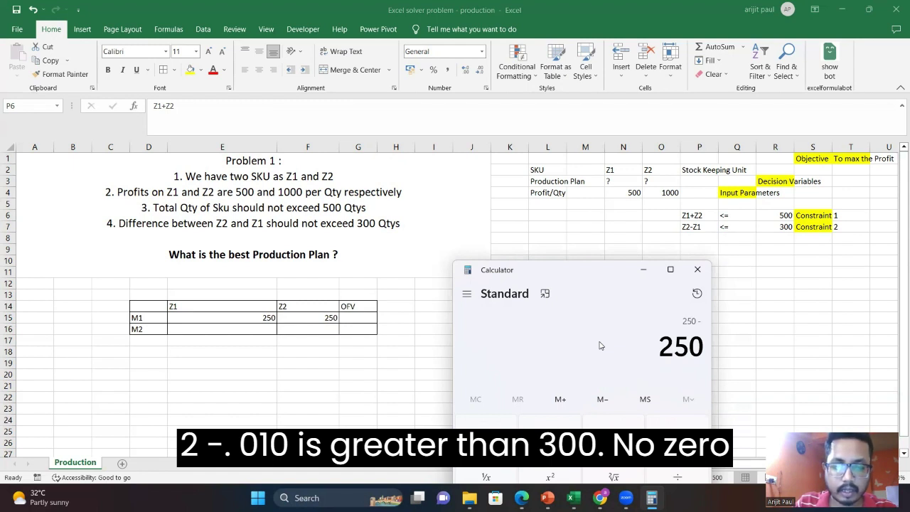
pyautogui.write('250')
pyautogui.press('Return')
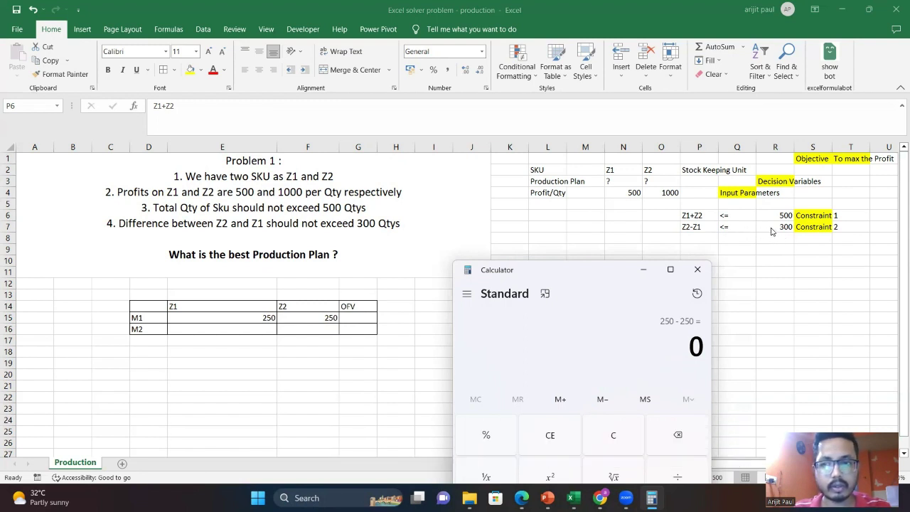
pyautogui.click(644, 269)
# Write "Feasible Solution" in H15, beside the M1 row of the table
pyautogui.click(400, 322)
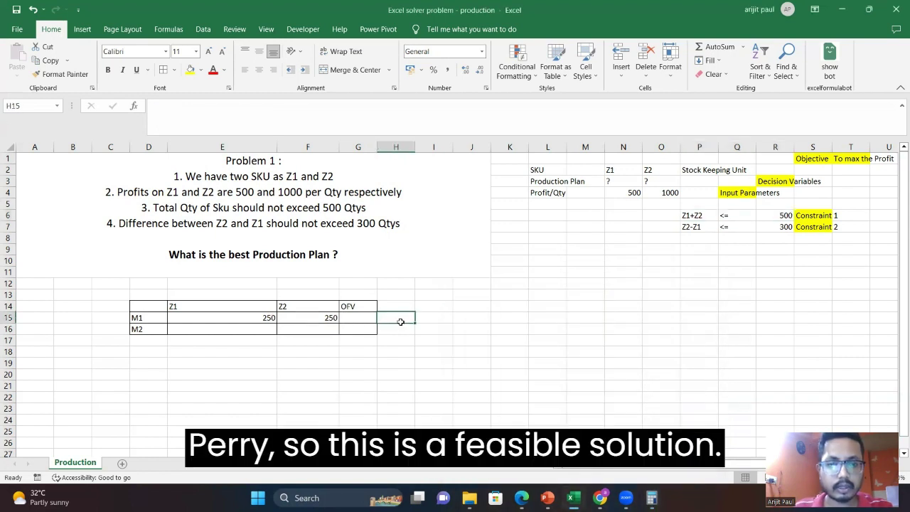
pyautogui.write('Feasible')
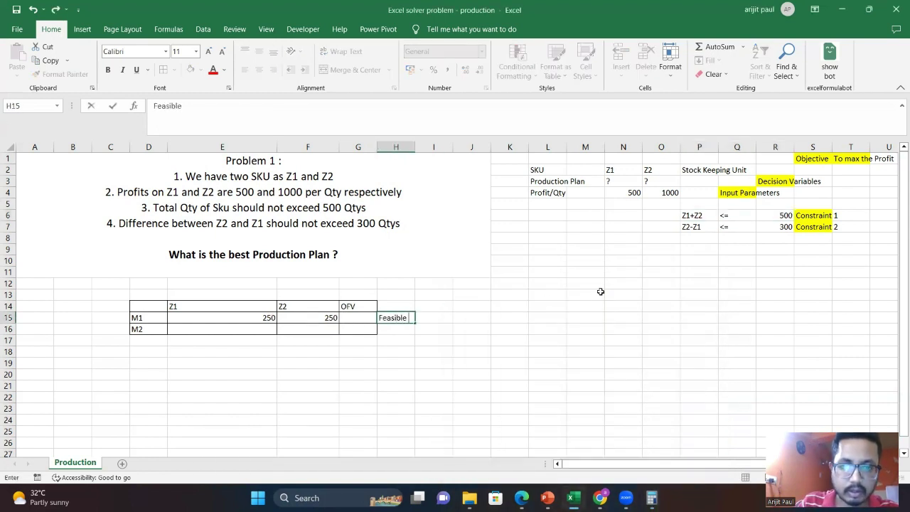
pyautogui.write(' Solution')
pyautogui.press('Return')
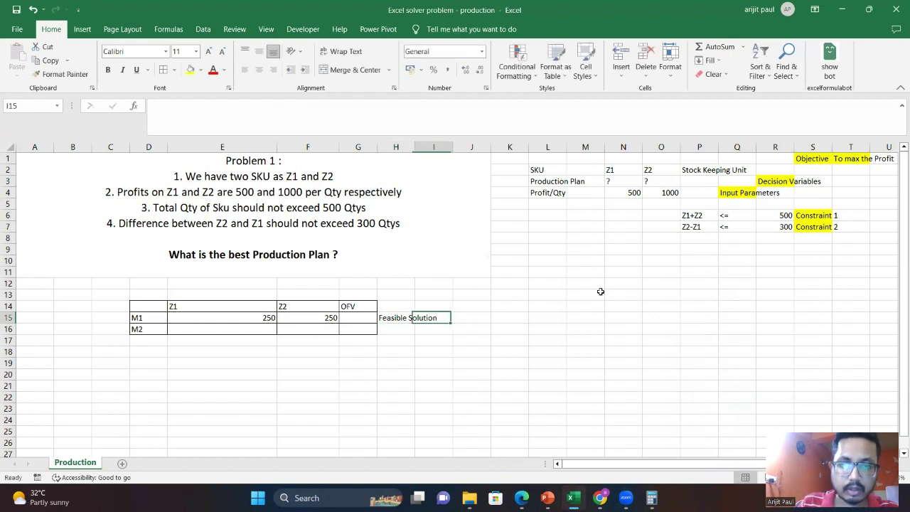
# Fill the "Feasible Solution" cell H15 with yellow and fit column H's width to its text
pyautogui.press('Up')
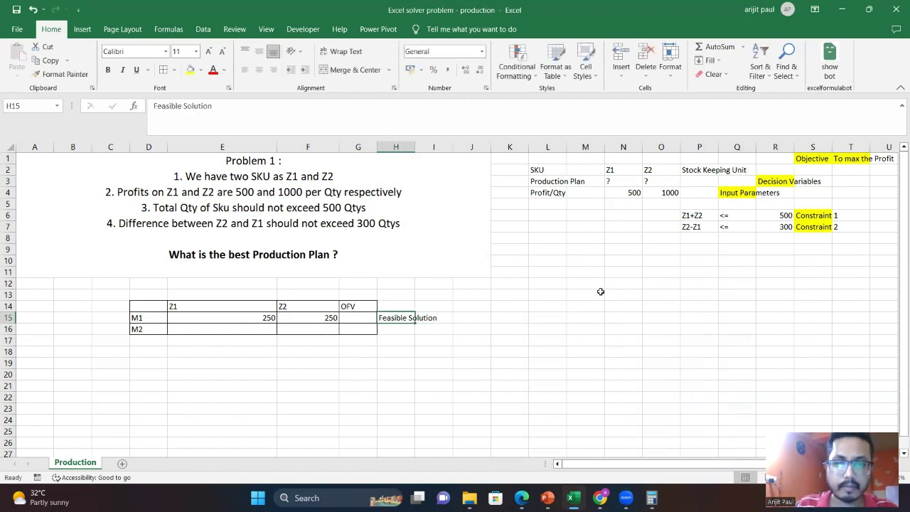
pyautogui.click(190, 69)
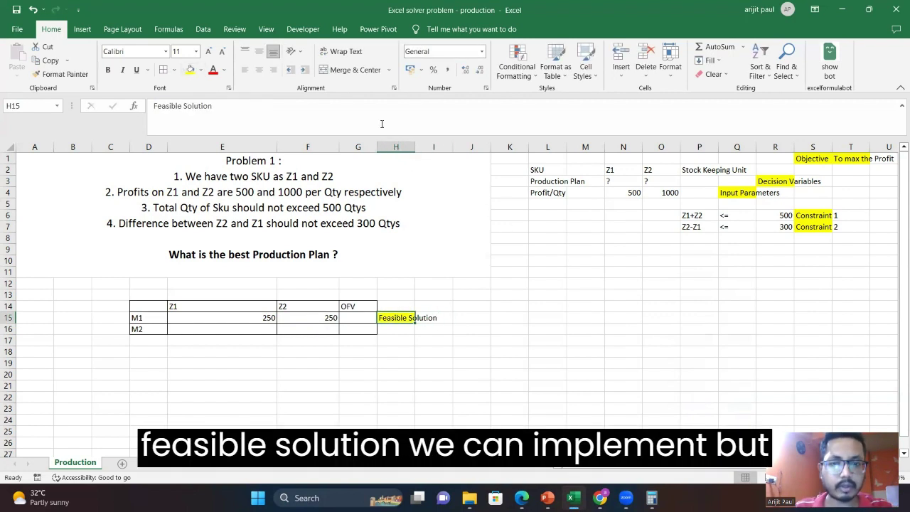
pyautogui.doubleClick(415, 148)
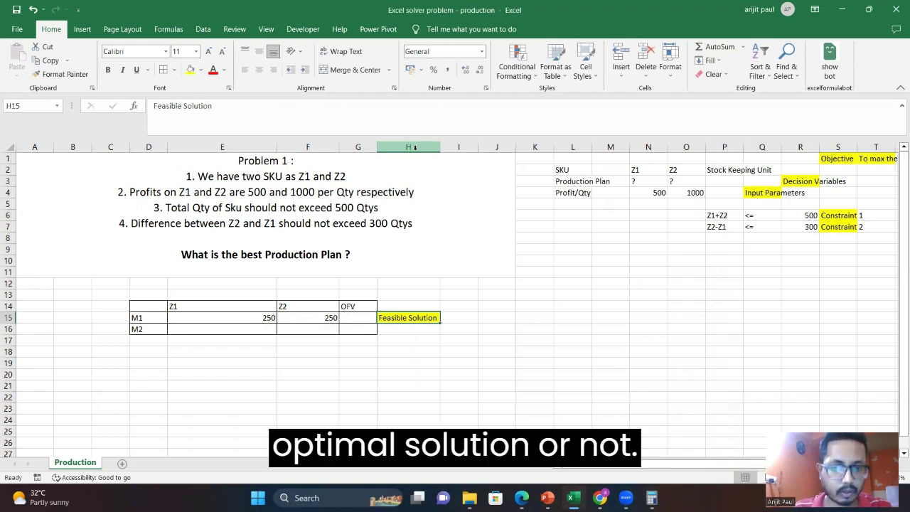
pyautogui.click(473, 337)
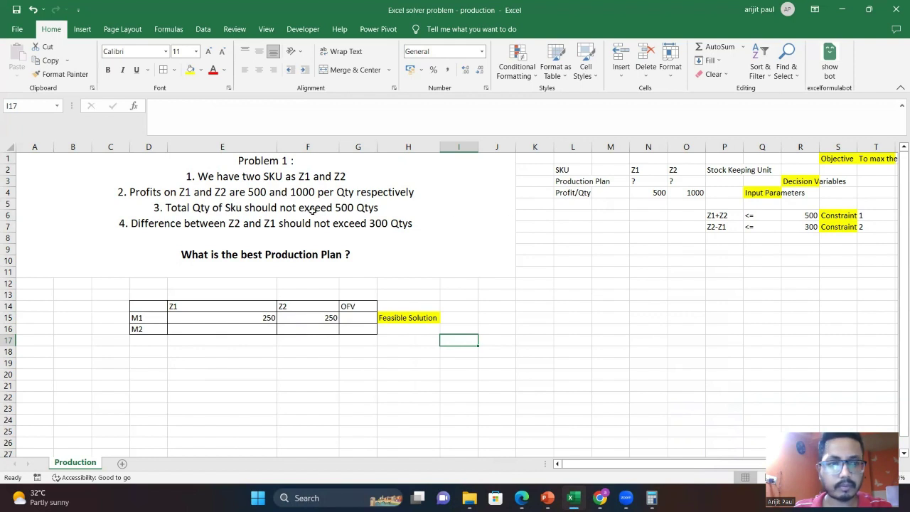
# Enter M2's production plan in row 16 as 300 for Z1 and 200 for Z2
pyautogui.click(249, 329)
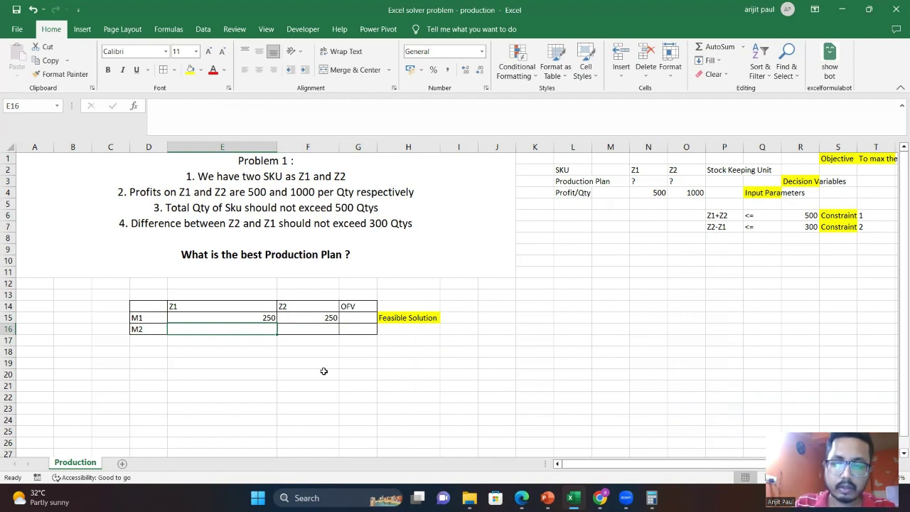
pyautogui.write('300')
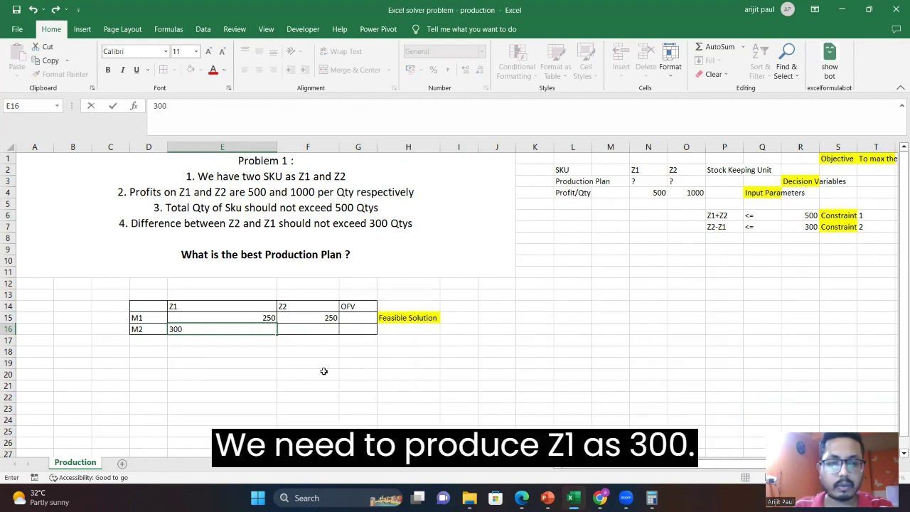
pyautogui.press('Tab')
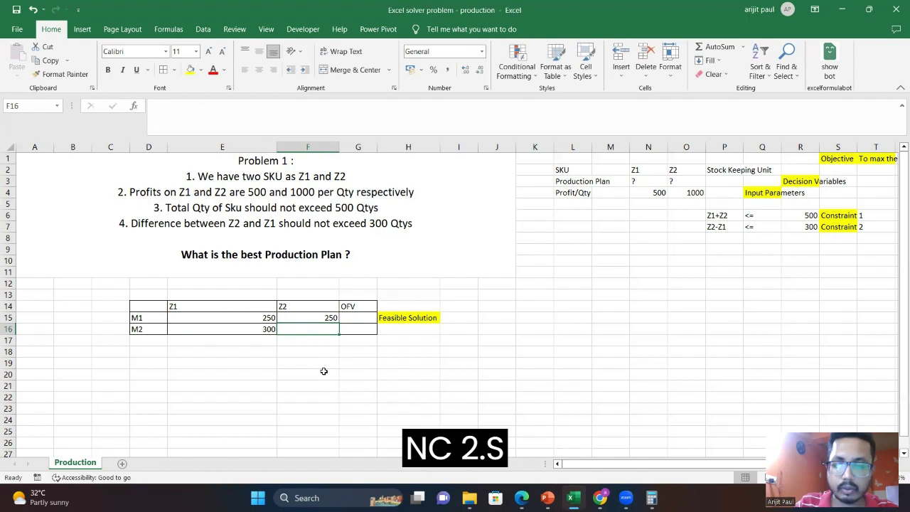
pyautogui.write('200')
pyautogui.press('Tab')
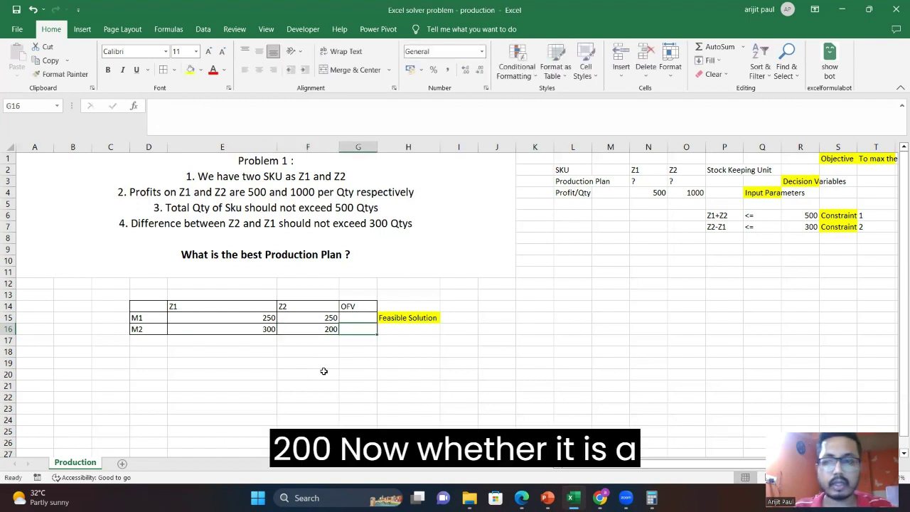
# Compute 300 + 200 in Calculator to check M2's plan against the constraint Z1+Z2 <= 500
pyautogui.hscroll(1, 668, 463)
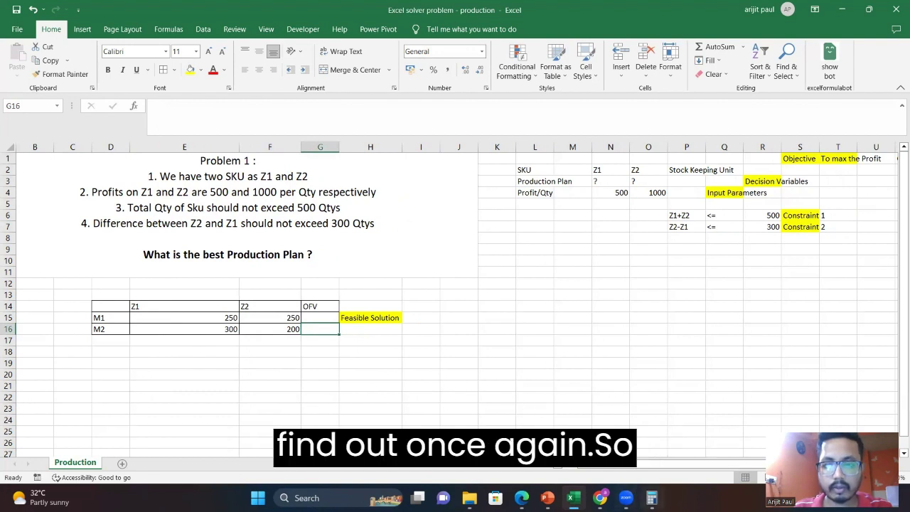
pyautogui.click(651, 498)
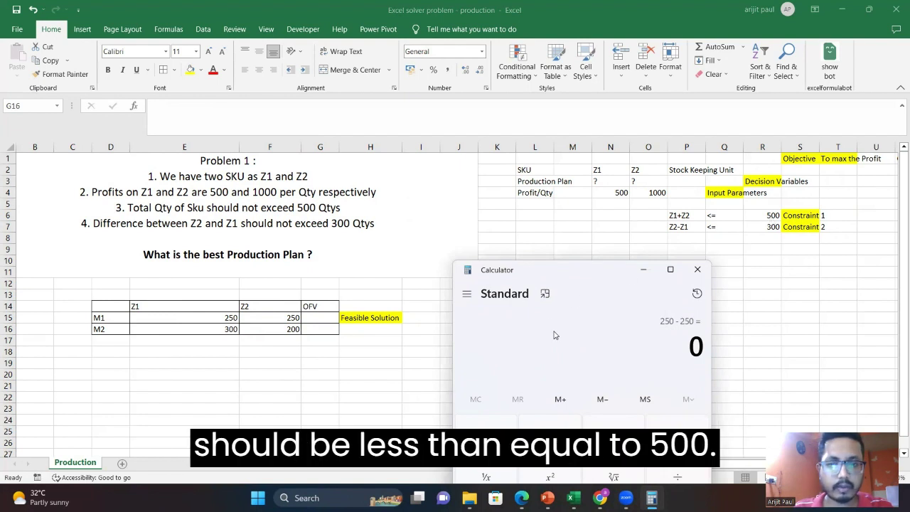
pyautogui.write('300 + ')
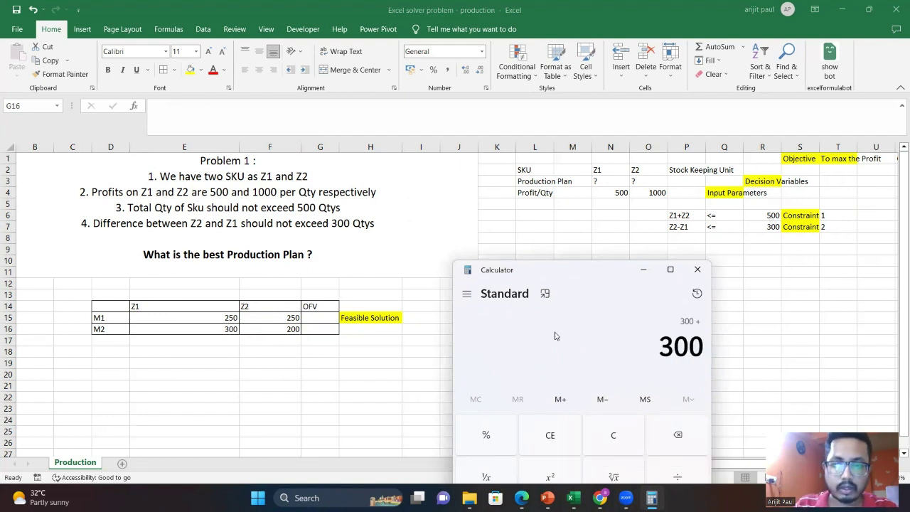
pyautogui.write('200')
pyautogui.press('Return')
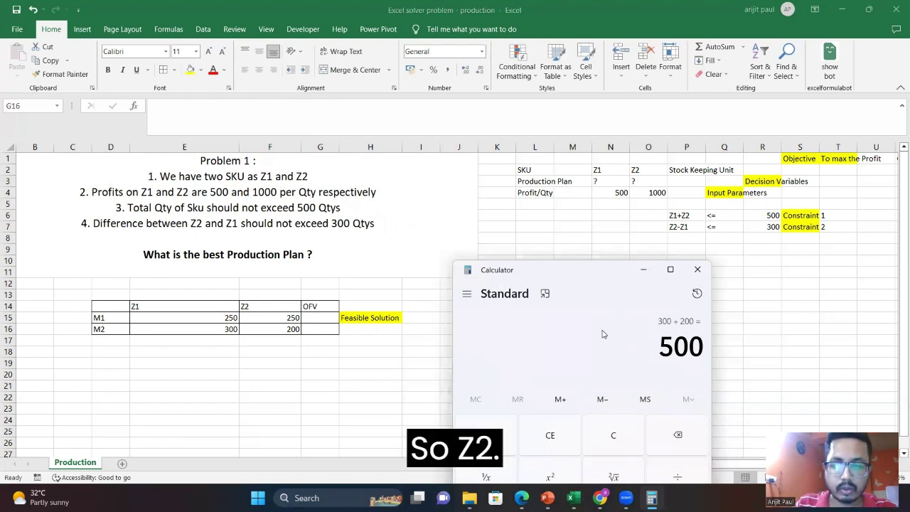
# Compute 200 - 300 to check M2's plan against the constraint Z2-Z1 <= 300
pyautogui.write('200 ')
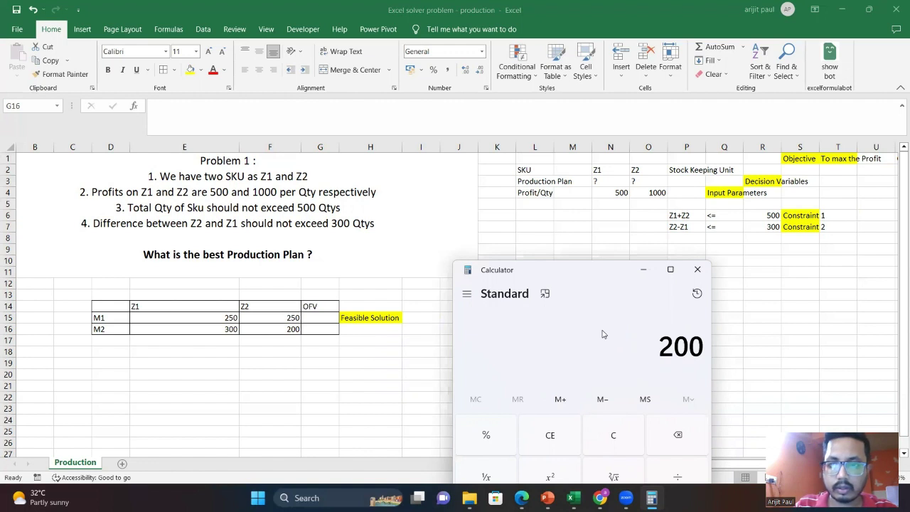
pyautogui.write('- 300')
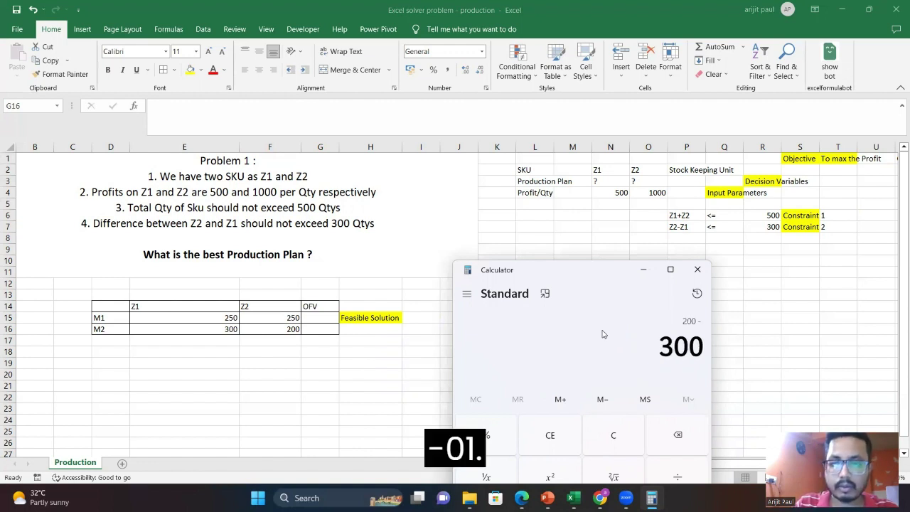
pyautogui.press('Return')
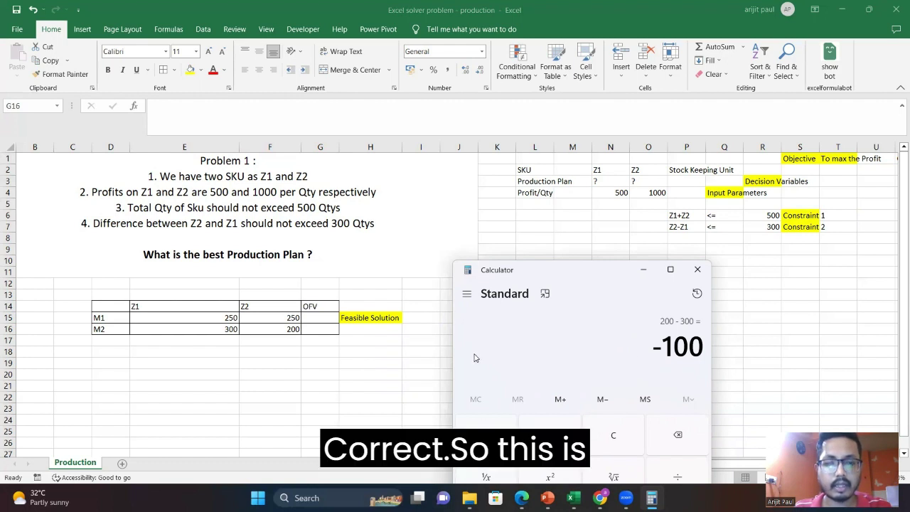
# Back in Excel, copy the yellow "Feasible Solution" cell H15 into H16 beside the M2 row
pyautogui.click(369, 318)
pyautogui.click(369, 318)
pyautogui.hotkey('ctrl', 'c')
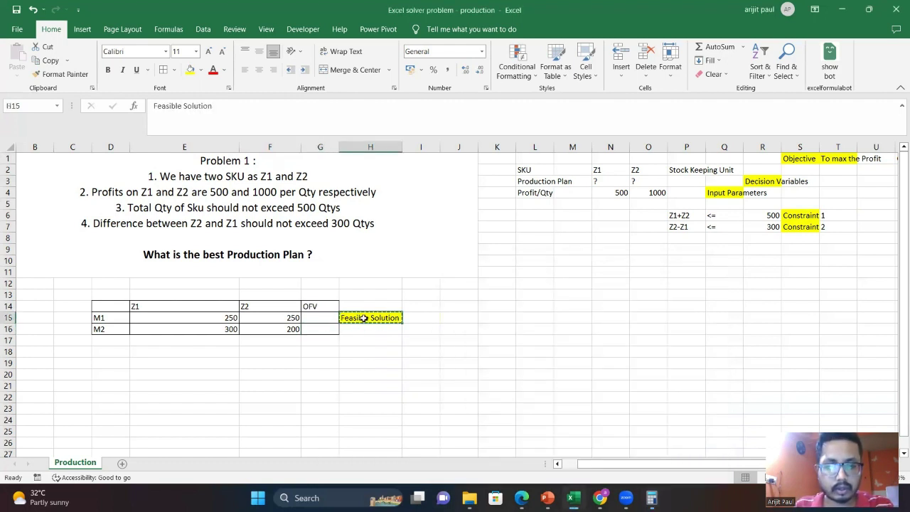
pyautogui.press('Down')
pyautogui.hotkey('ctrl', 'v')
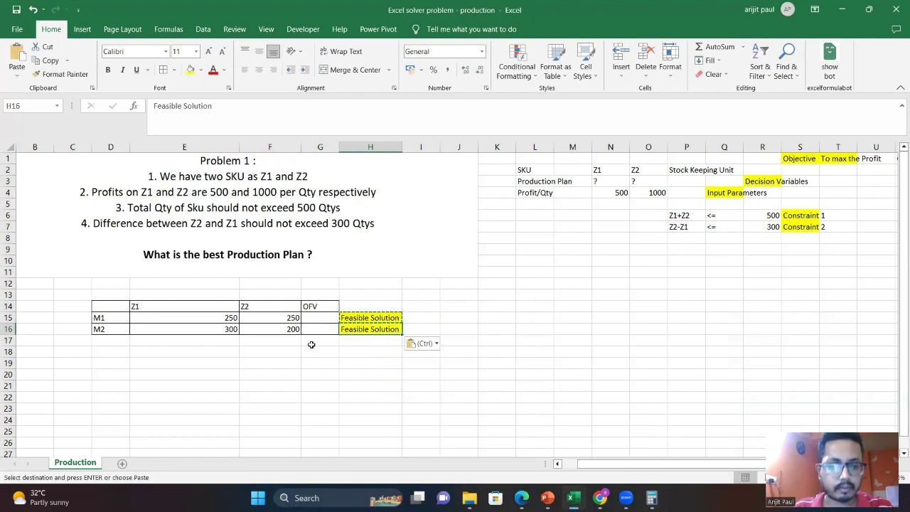
pyautogui.press('Escape')
# Label a third table row "M3" in D17 and apply the table's borders to D14:G17
pyautogui.click(121, 339)
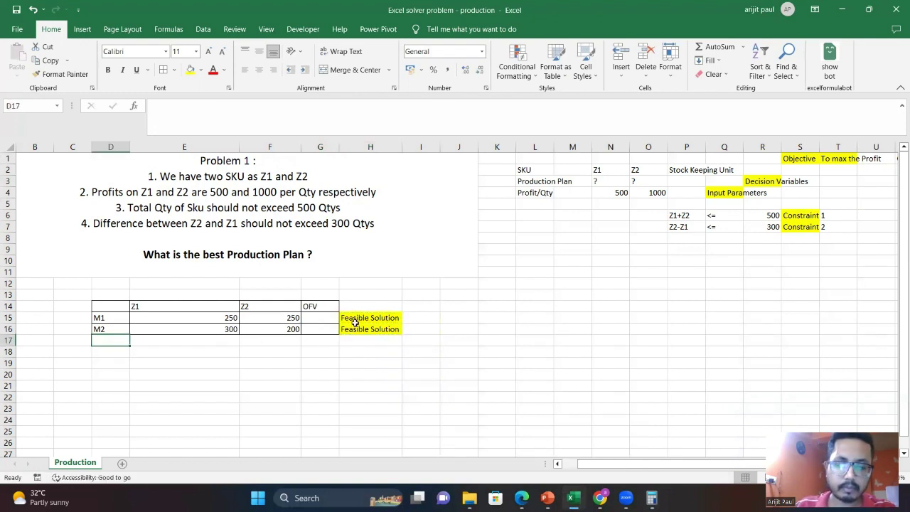
pyautogui.write('M3')
pyautogui.press('Tab')
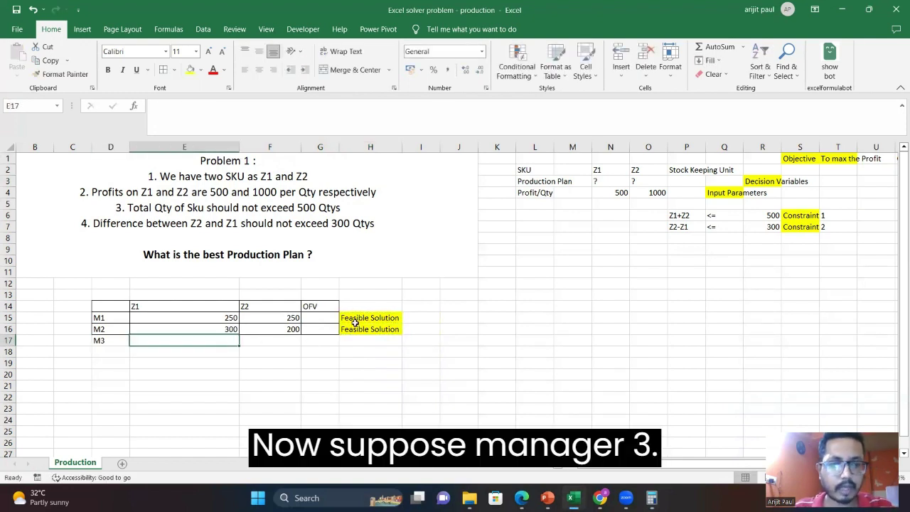
pyautogui.moveTo(326, 341); pyautogui.dragTo(111, 306)
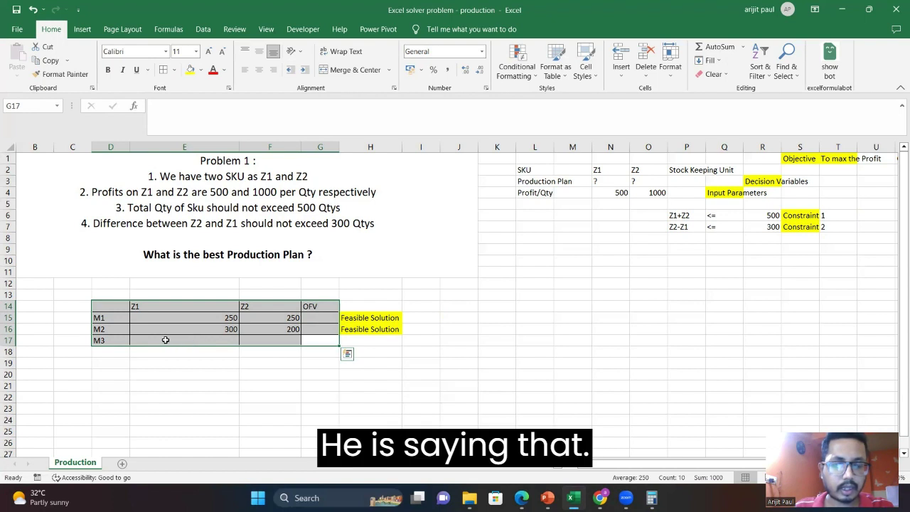
# Enter M3's production plan in row 17 as 500 for Z1 and 100 for Z2
pyautogui.doubleClick(192, 340)
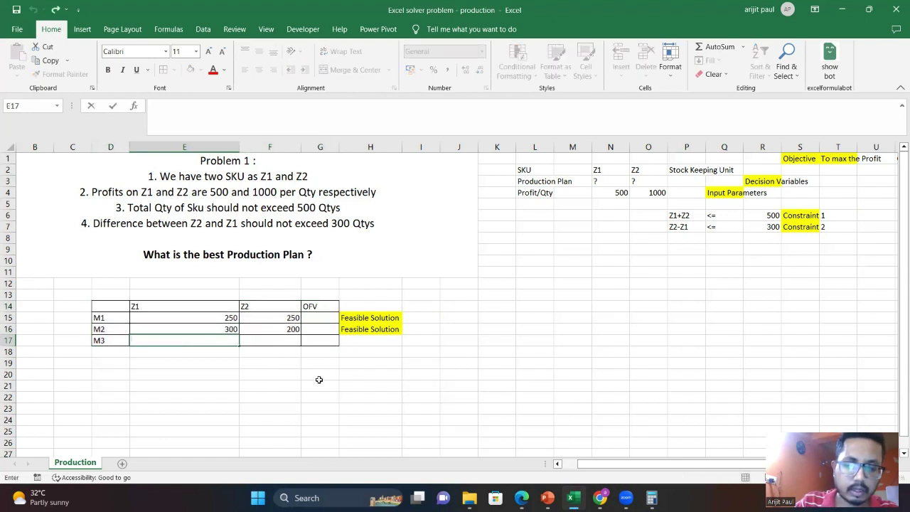
pyautogui.write('500')
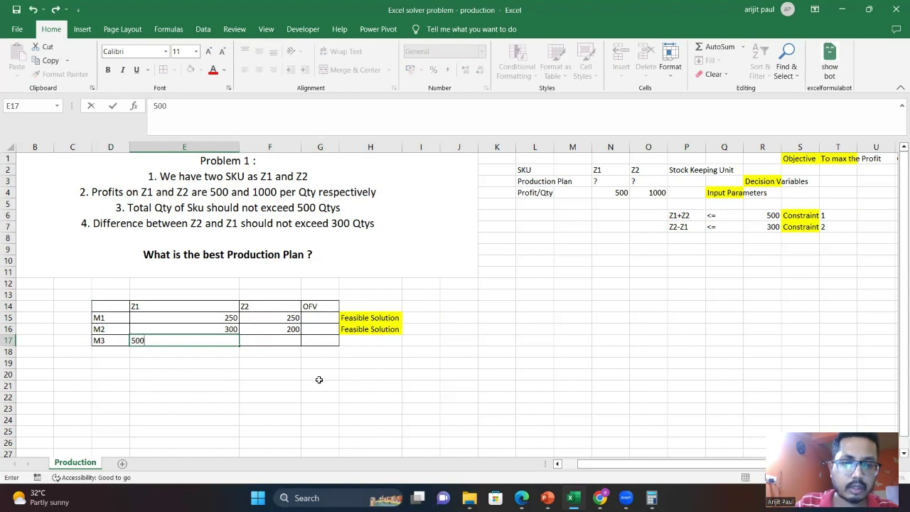
pyautogui.press('Tab')
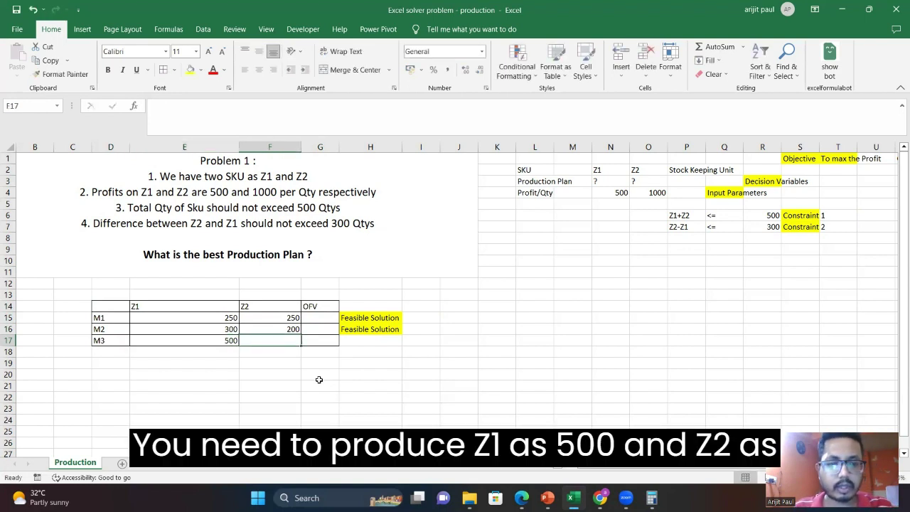
pyautogui.write('100')
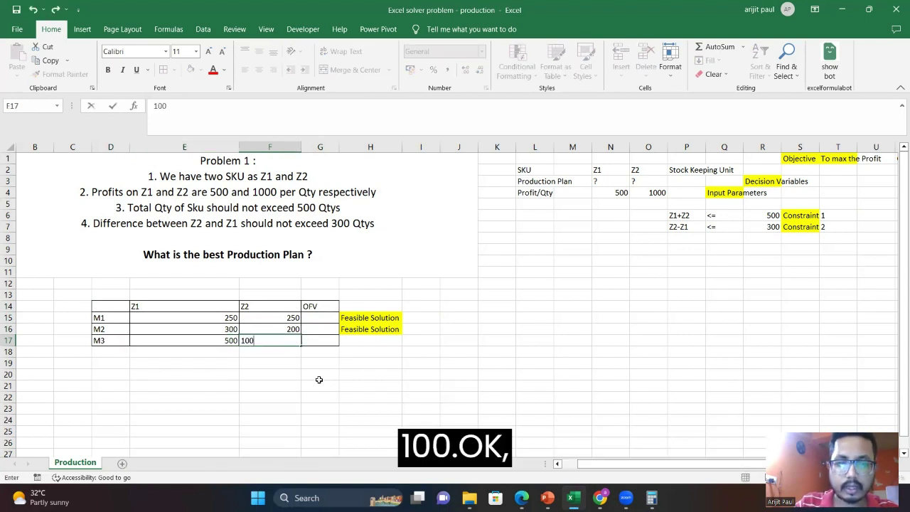
pyautogui.press('Tab')
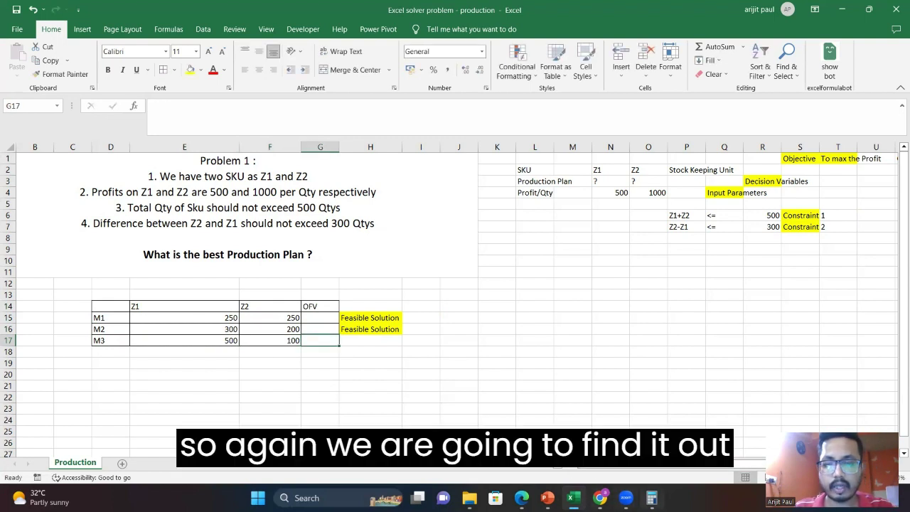
# Switch to Calculator and compute 500 + 100 to check M3's plan against the constraint Z1+Z2 <= 500
pyautogui.click(650, 497)
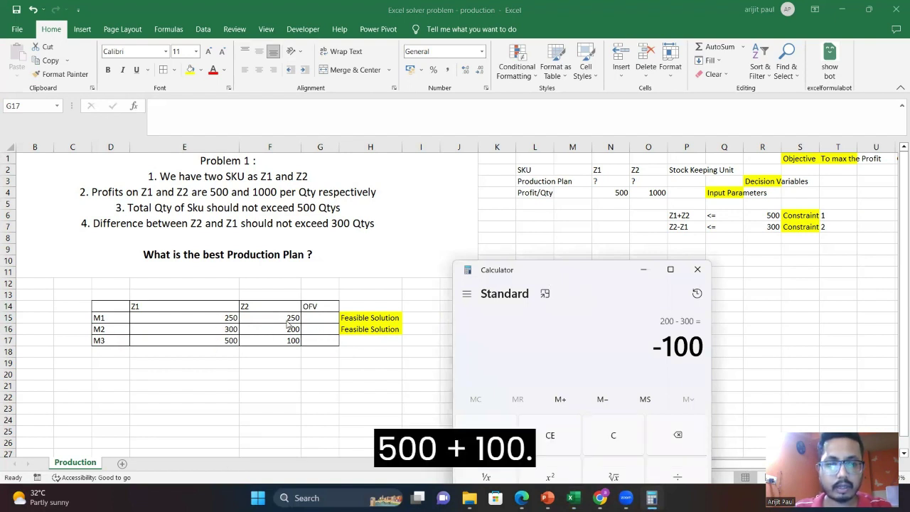
pyautogui.write('5')
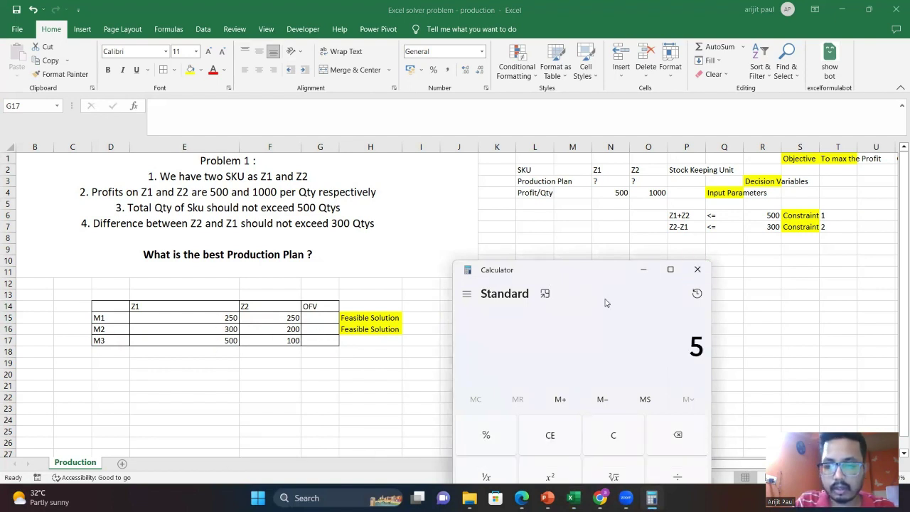
pyautogui.write('00 + 100')
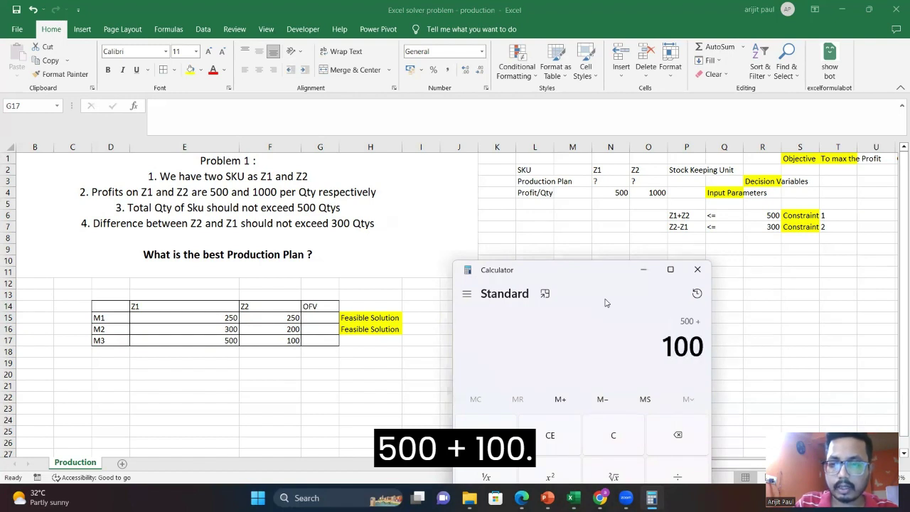
pyautogui.press('Return')
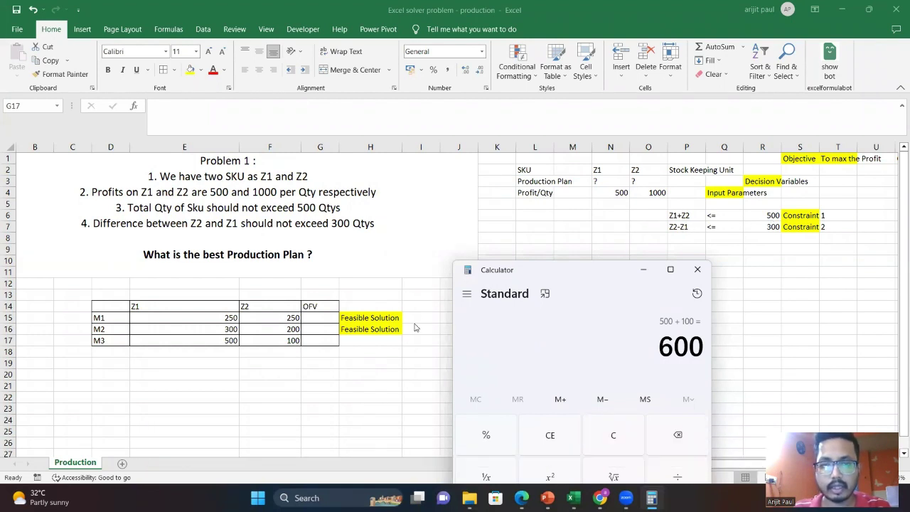
# Return to Excel and write "Infeasible Solution" in H17 beside the M3 row, removing the stray space in the text
pyautogui.click(378, 343)
pyautogui.click(369, 342)
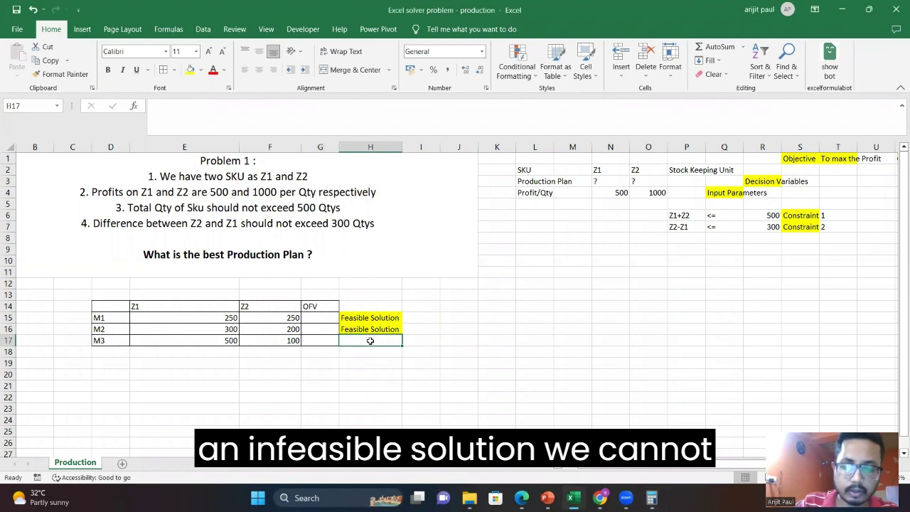
pyautogui.write('Infeasible')
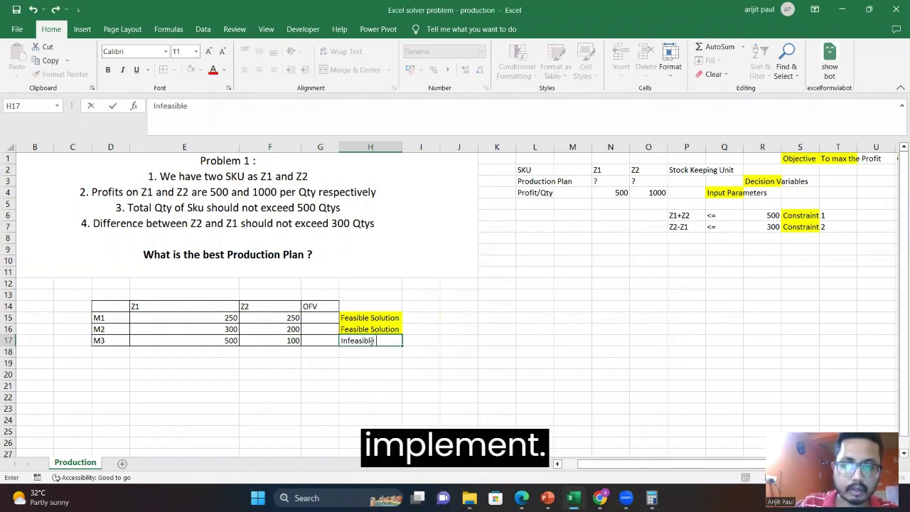
pyautogui.write(' Solutio n')
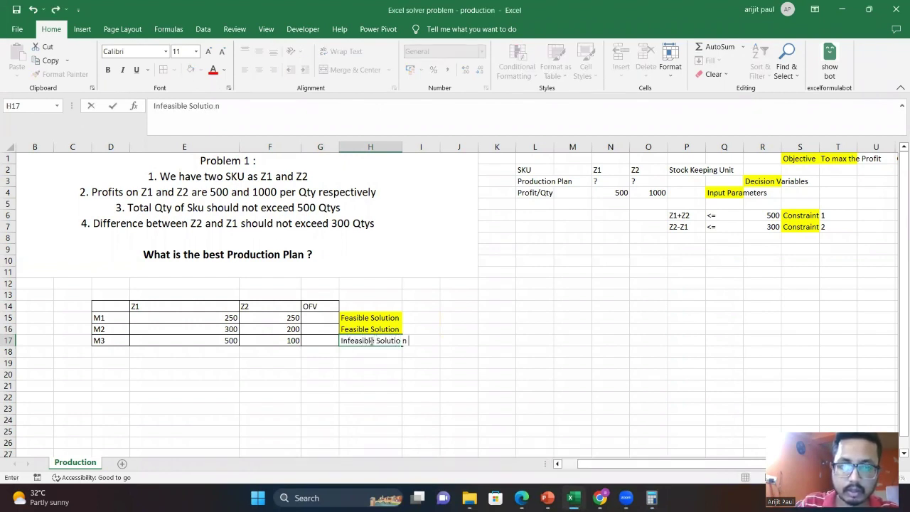
pyautogui.press('Return')
pyautogui.click(370, 341)
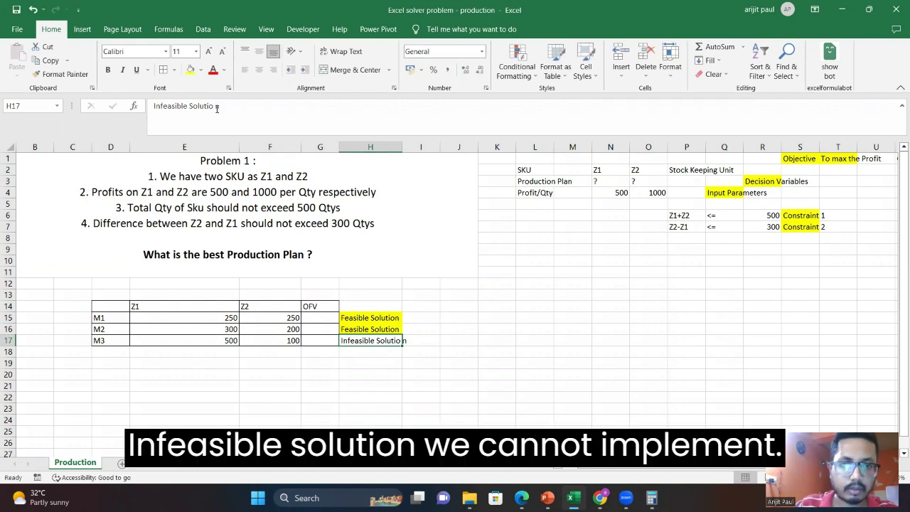
pyautogui.click(217, 106)
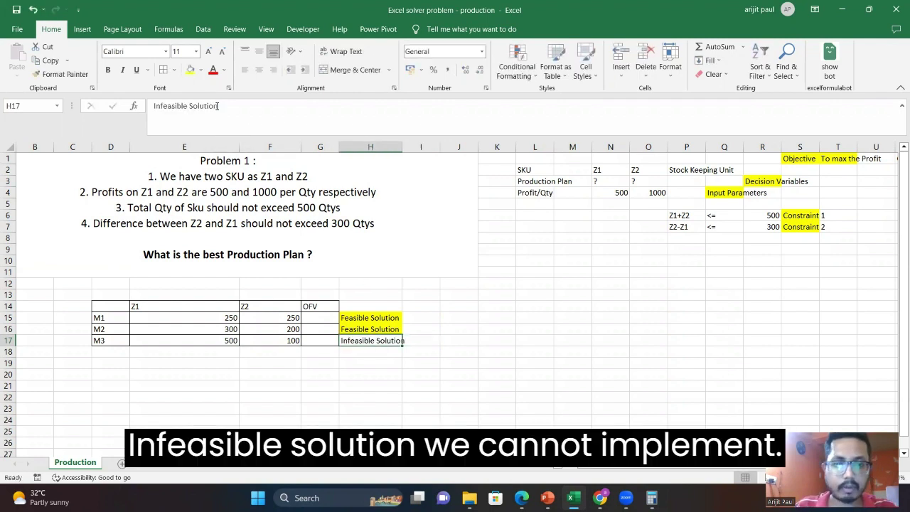
# Set the font colour of the M3 row, D17:H17, to red
pyautogui.moveTo(375, 339); pyautogui.dragTo(119, 342)
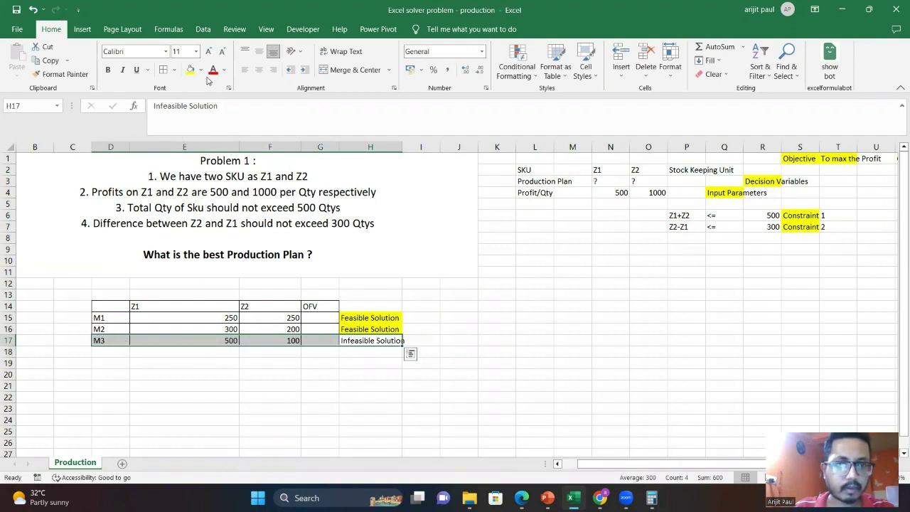
pyautogui.click(212, 71)
pyautogui.click(443, 218)
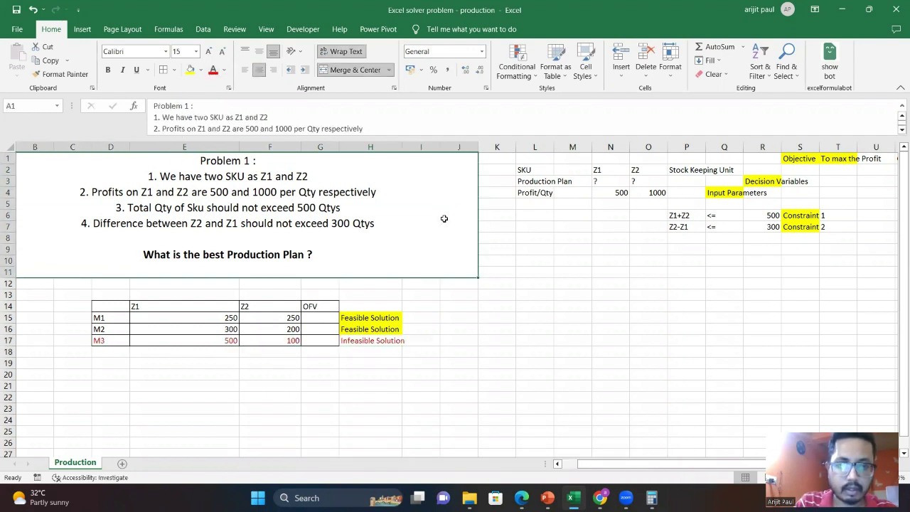
# Write in E12: "A problem can have multiple feasible solutions but we need to find out the best optimal solution from the feasible Options"
pyautogui.moveTo(100, 309); pyautogui.dragTo(367, 326)
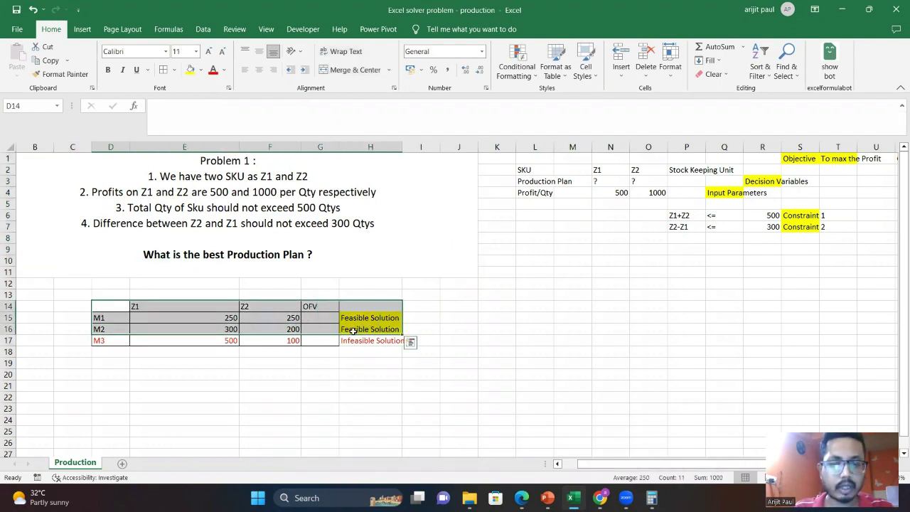
pyautogui.click(195, 285)
pyautogui.write('A pro')
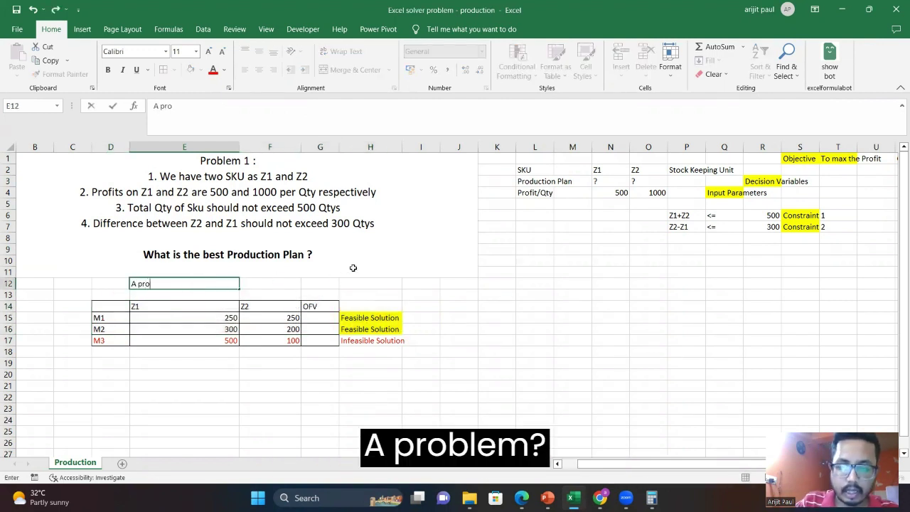
pyautogui.write('blem can ha')
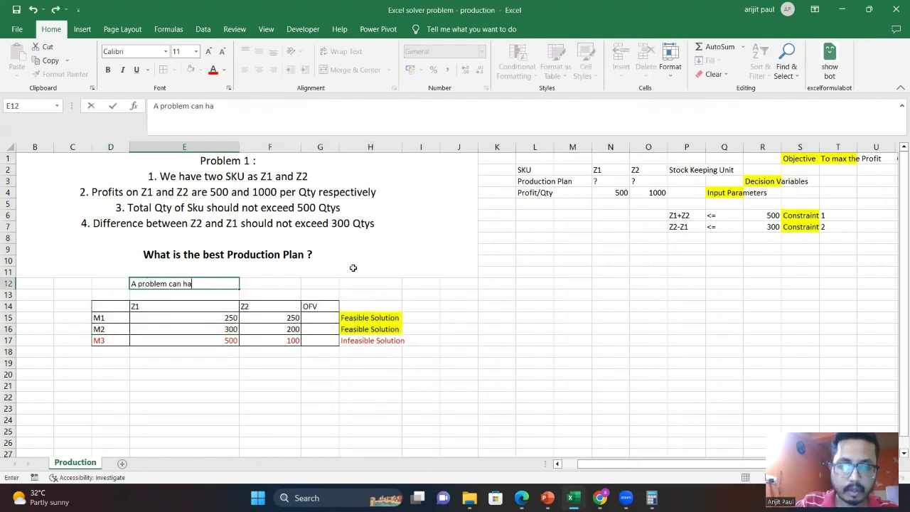
pyautogui.write('ve mul')
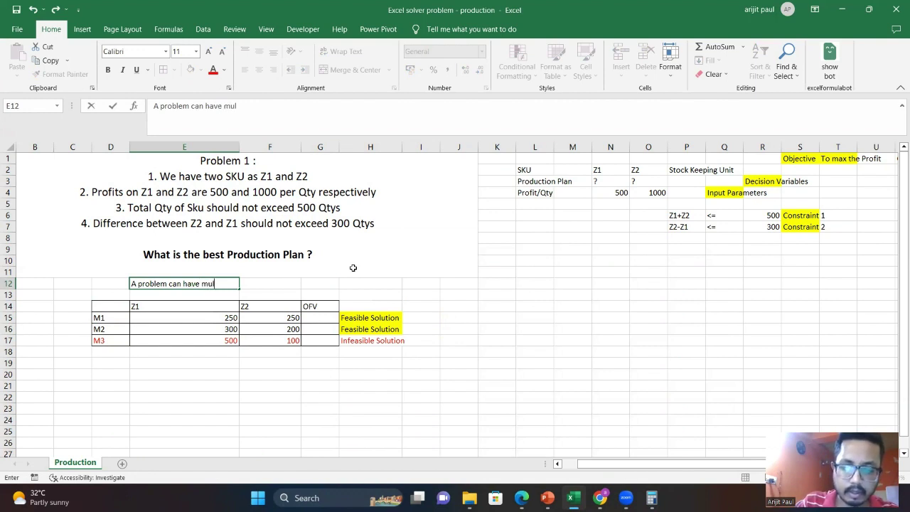
pyautogui.write('tiple fe')
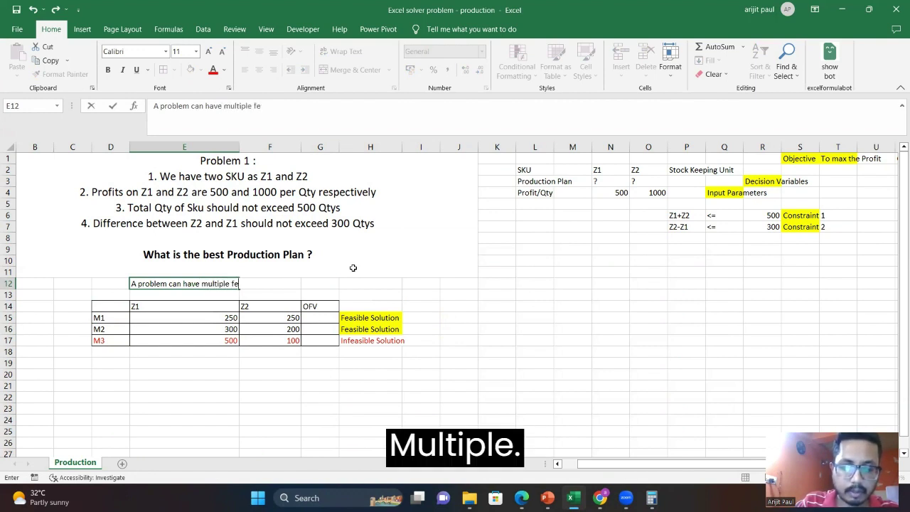
pyautogui.write('asible ')
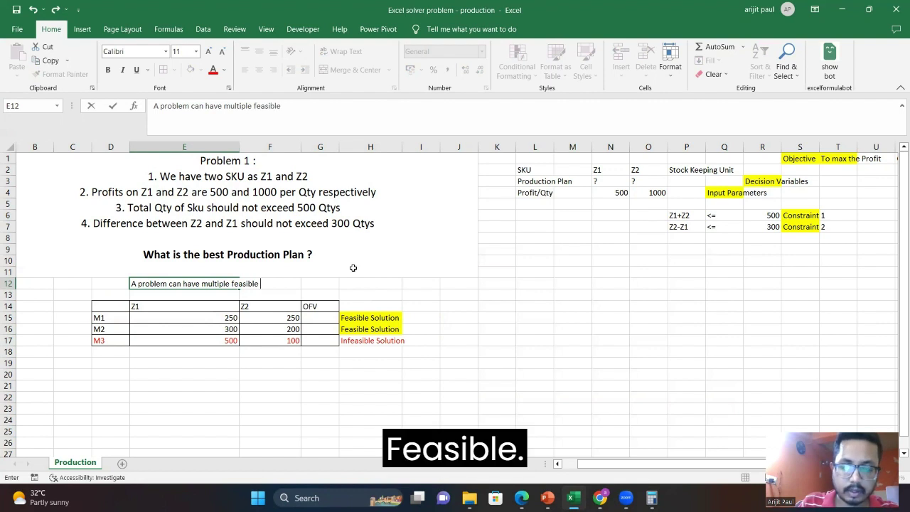
pyautogui.write('solution ')
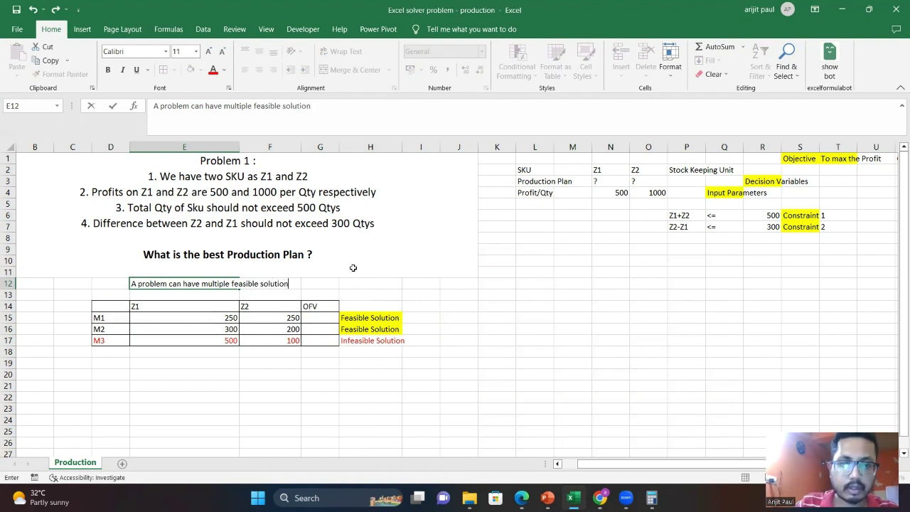
pyautogui.write('s but ')
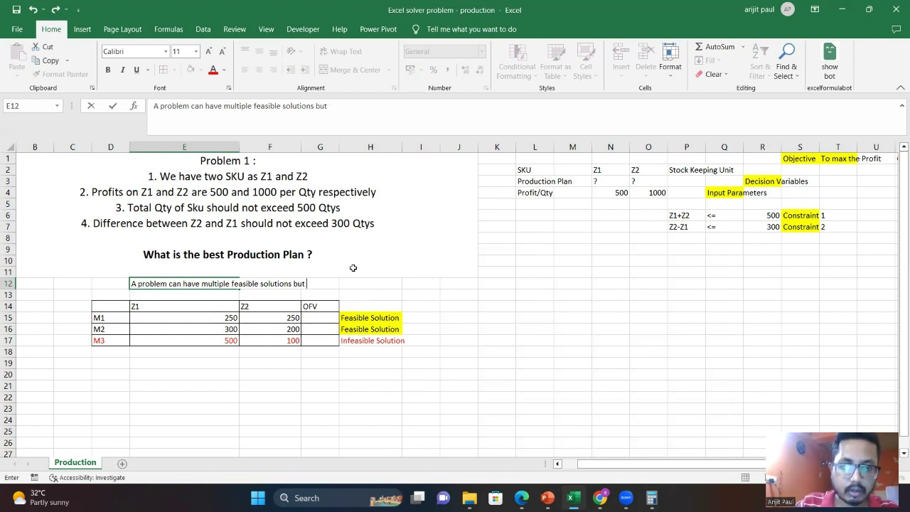
pyautogui.write('we ned')
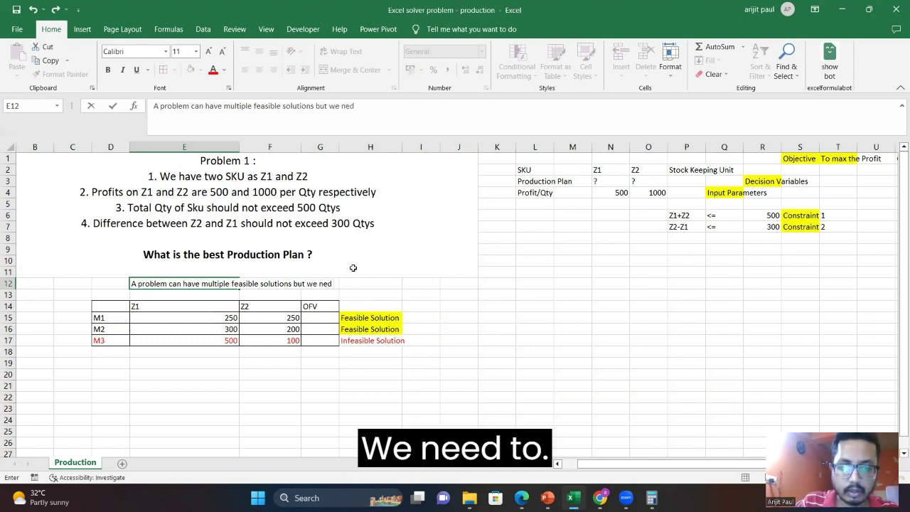
pyautogui.write('e')
pyautogui.press('BackSpace')
pyautogui.press('BackSpace')
pyautogui.write('ed ')
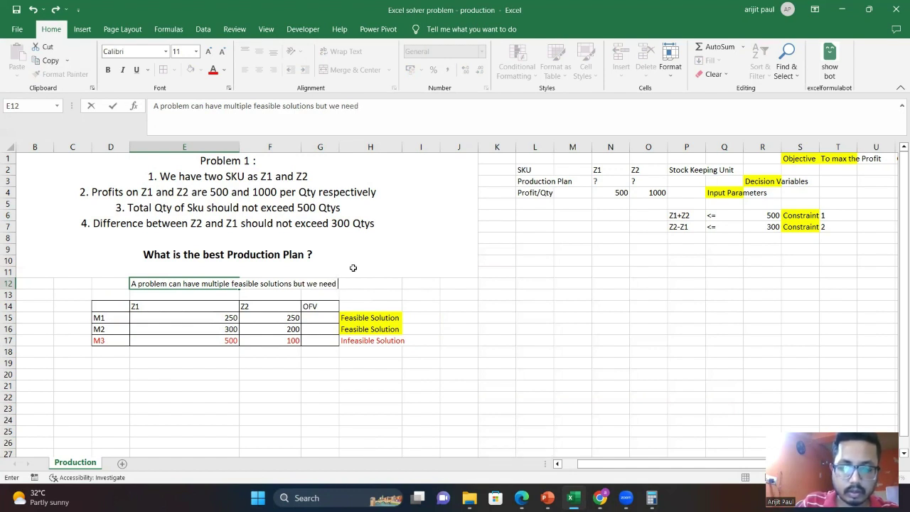
pyautogui.write('to find th')
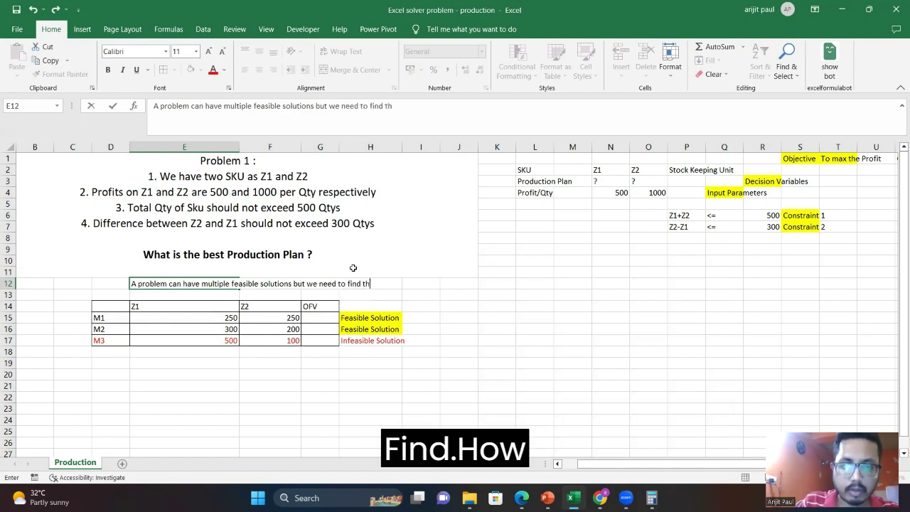
pyautogui.press('BackSpace')
pyautogui.press('BackSpace')
pyautogui.write('out the')
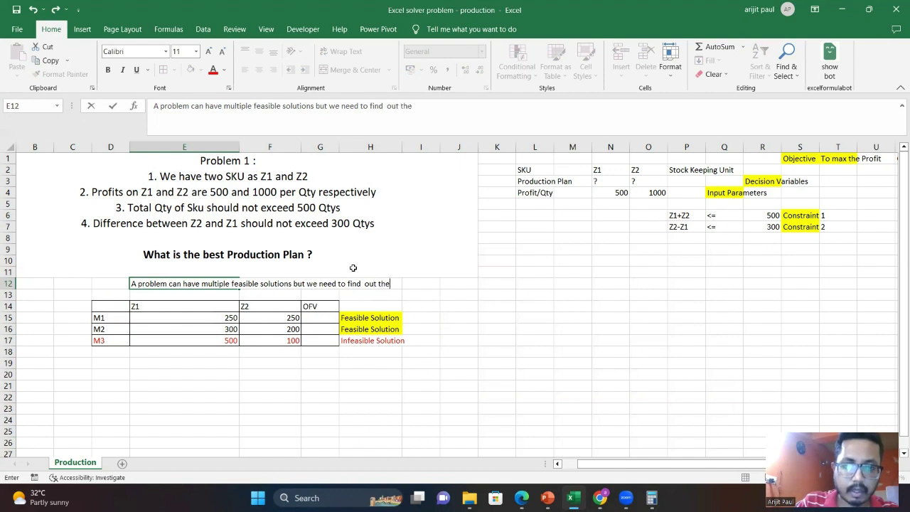
pyautogui.write(' best op')
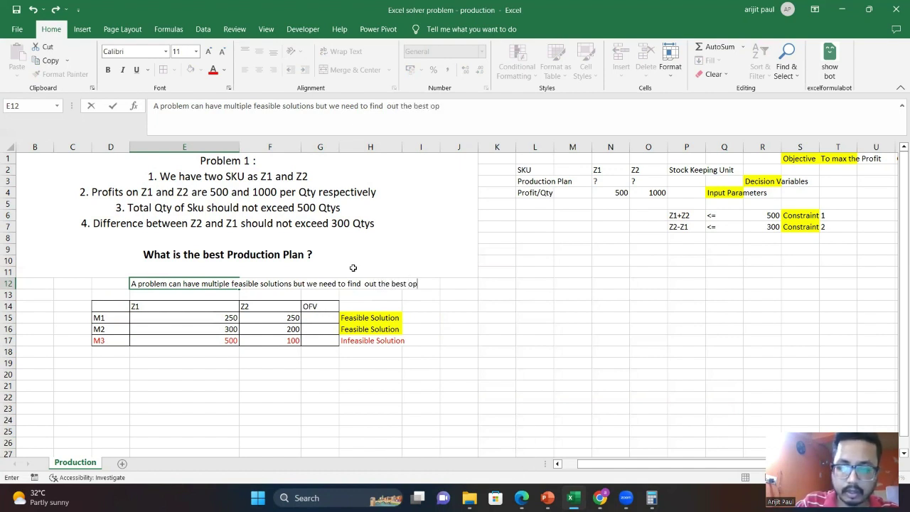
pyautogui.write('timal solutio')
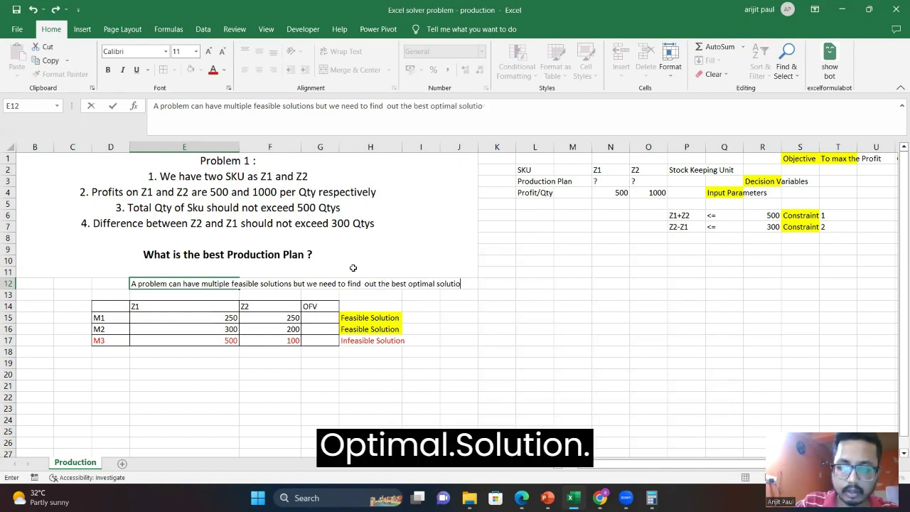
pyautogui.write('n from t')
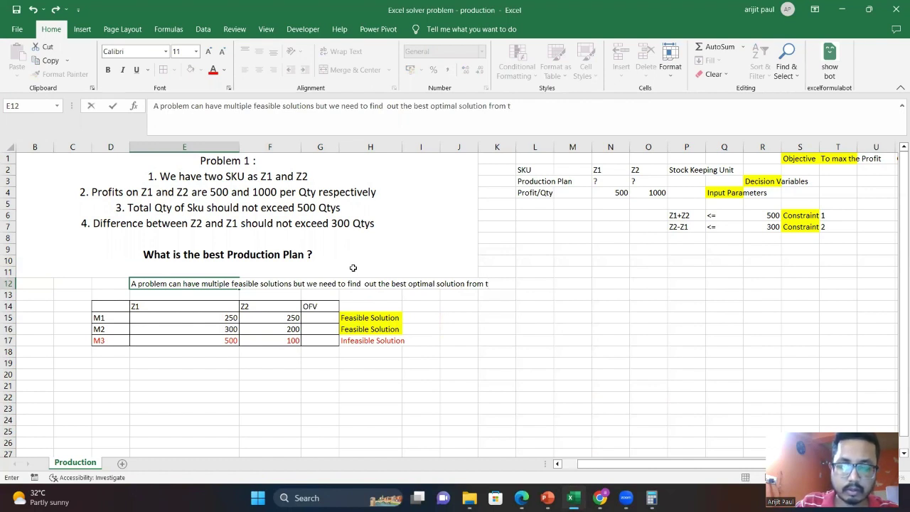
pyautogui.write('he fe')
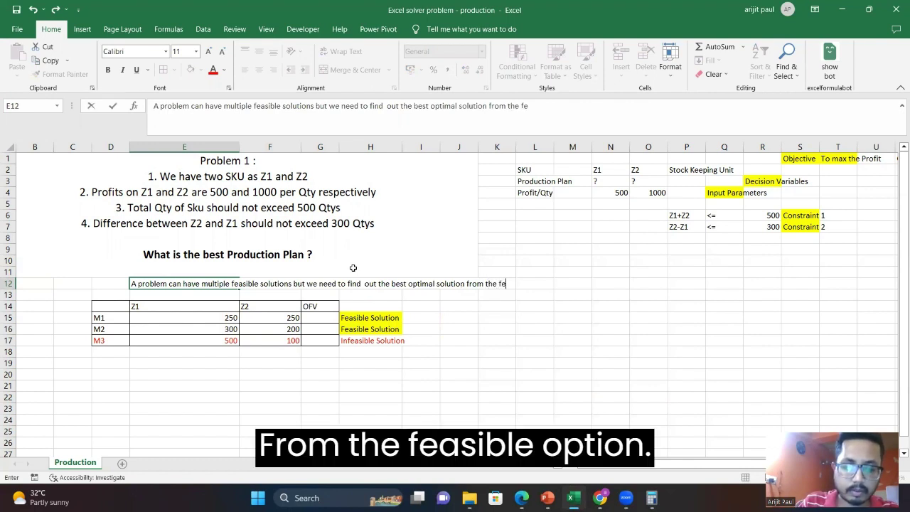
pyautogui.write('s')
pyautogui.write('as')
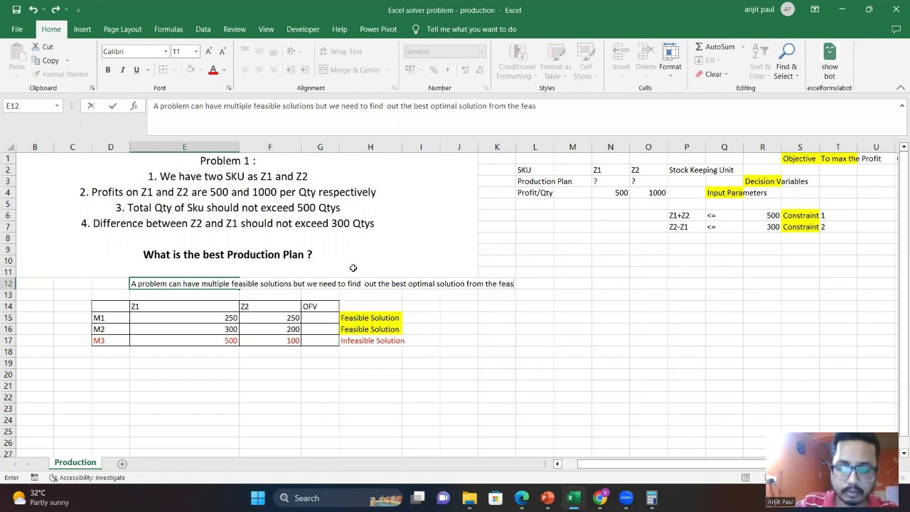
pyautogui.write('ible Optip')
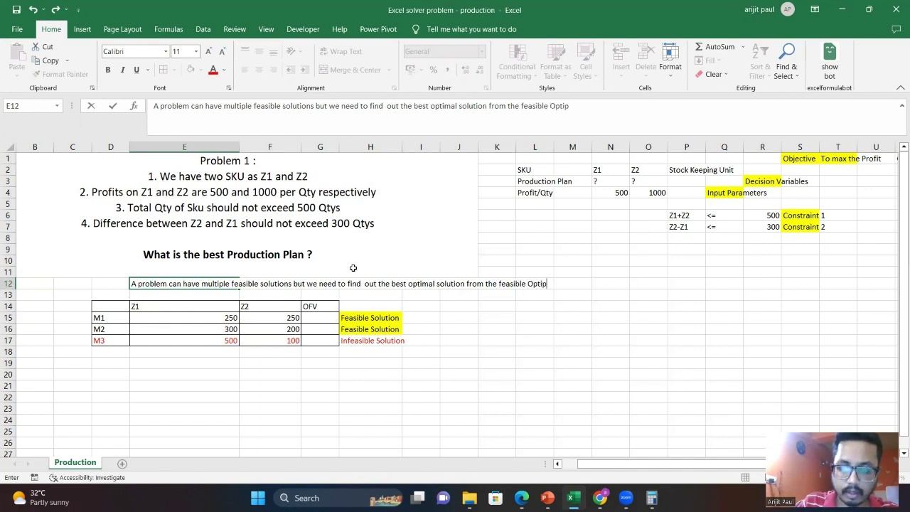
pyautogui.write('ns')
pyautogui.hotkey('ctrl', 'Return')
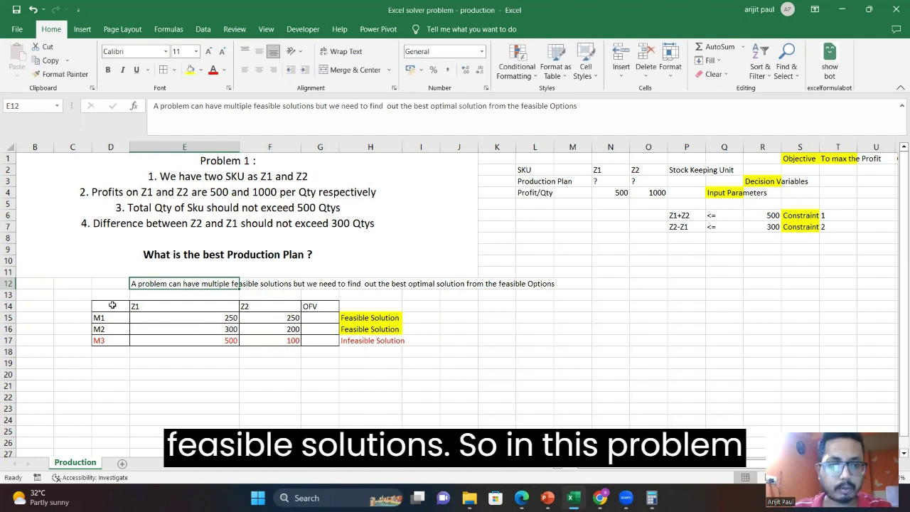
pyautogui.moveTo(114, 307); pyautogui.dragTo(294, 330)
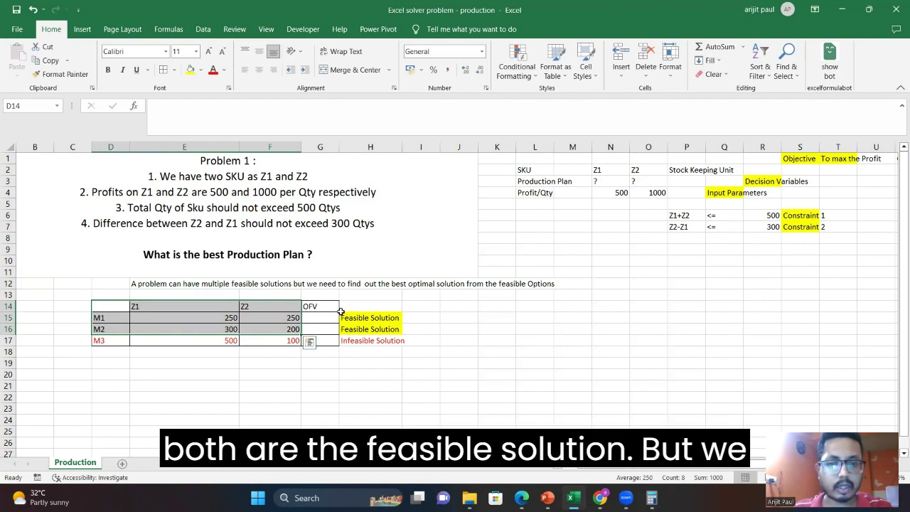
pyautogui.moveTo(361, 318); pyautogui.dragTo(364, 330)
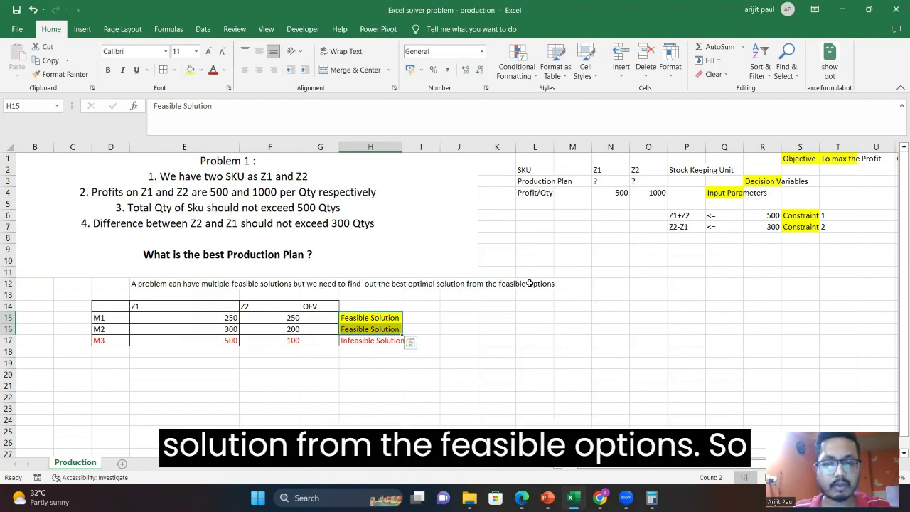
pyautogui.moveTo(358, 317); pyautogui.dragTo(368, 328)
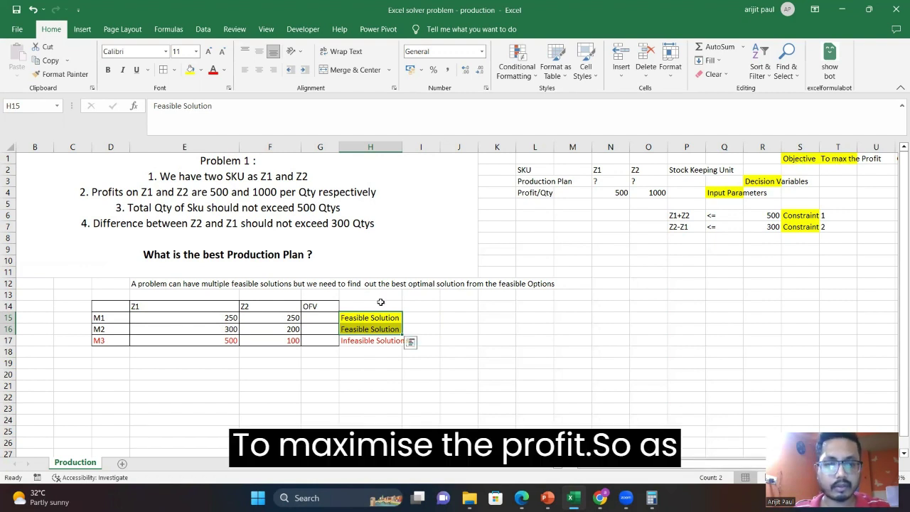
# Calculate M1's OFV in G15 with the formula =(E15*500)+(F15*O4), adding the Z1 and Z2 profits
pyautogui.click(320, 314)
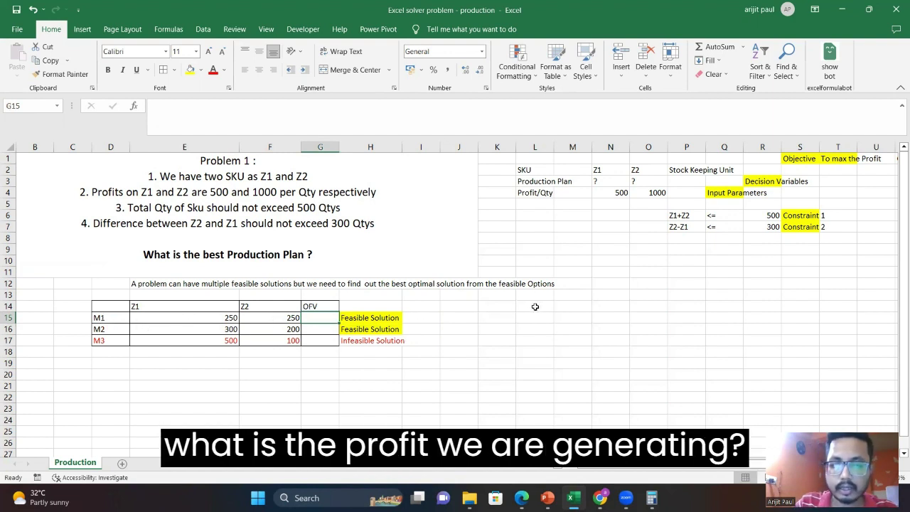
pyautogui.write('=')
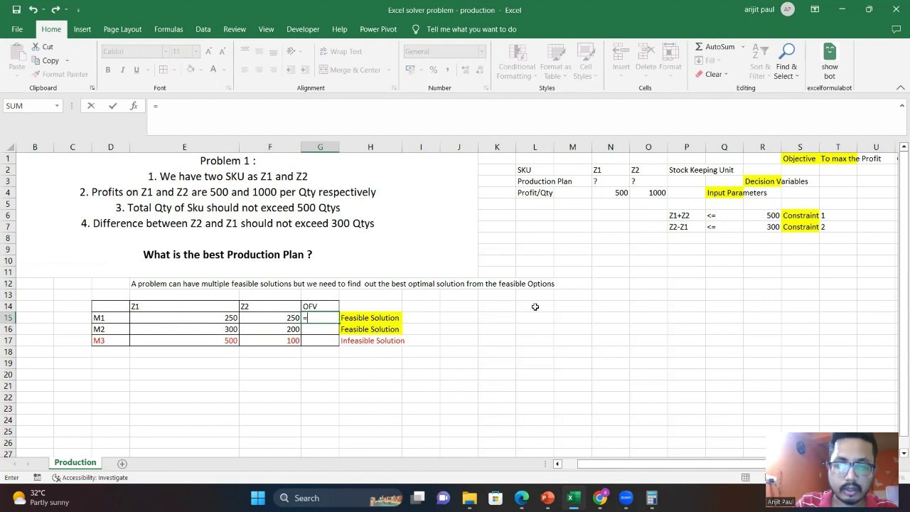
pyautogui.write('(')
pyautogui.press('Left')
pyautogui.press('Left')
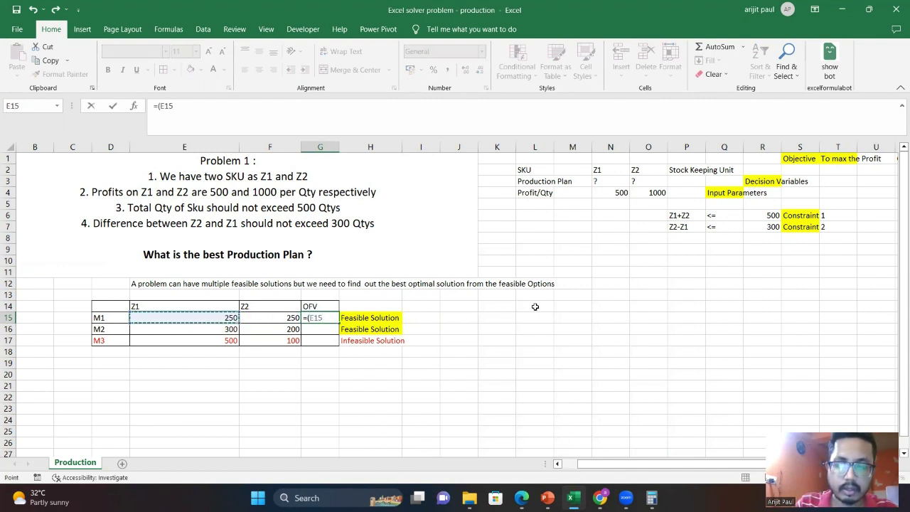
pyautogui.write('*')
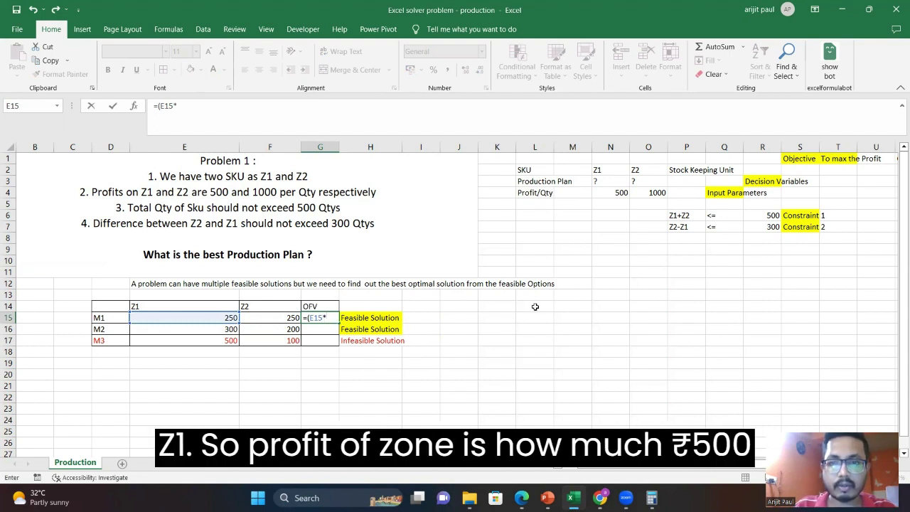
pyautogui.write('5')
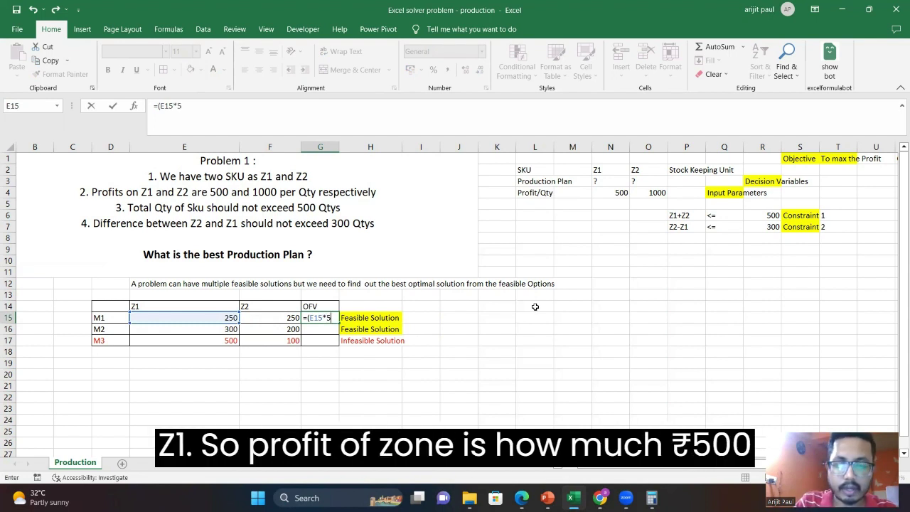
pyautogui.write('00)')
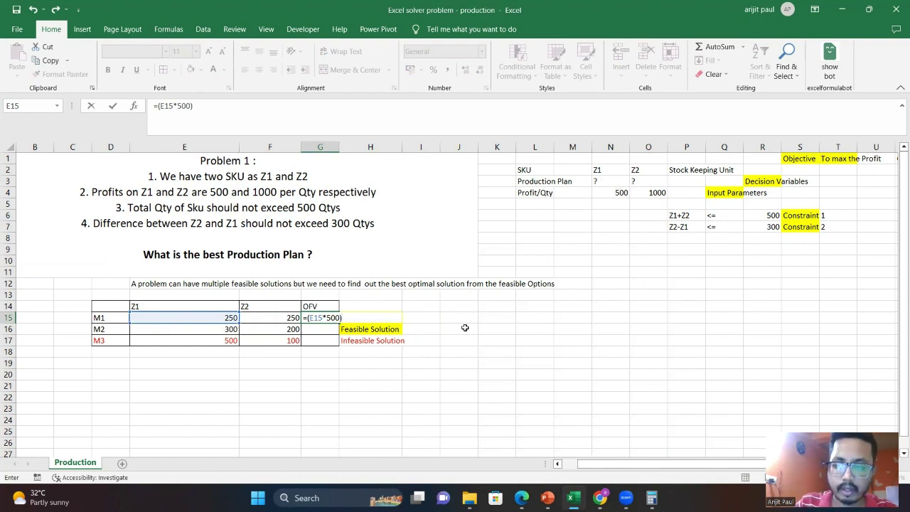
pyautogui.write('+')
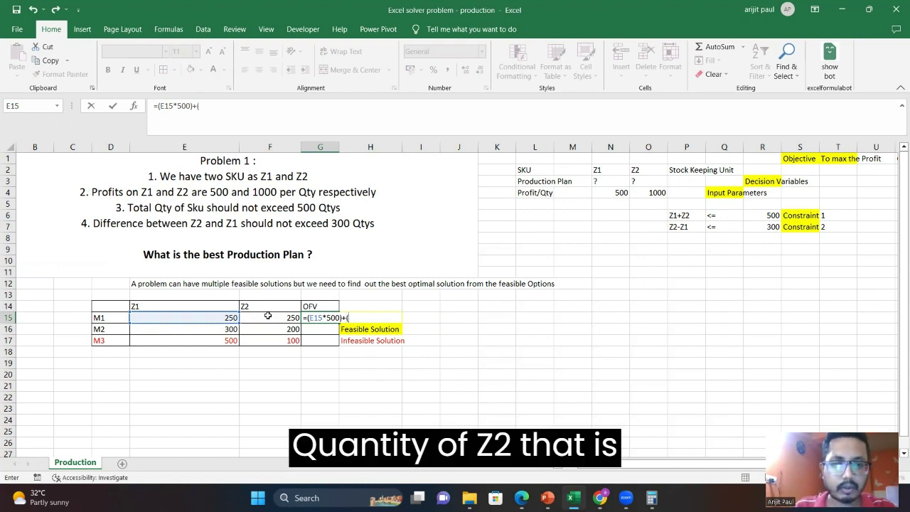
pyautogui.write('(')
pyautogui.click(282, 319)
pyautogui.write('*')
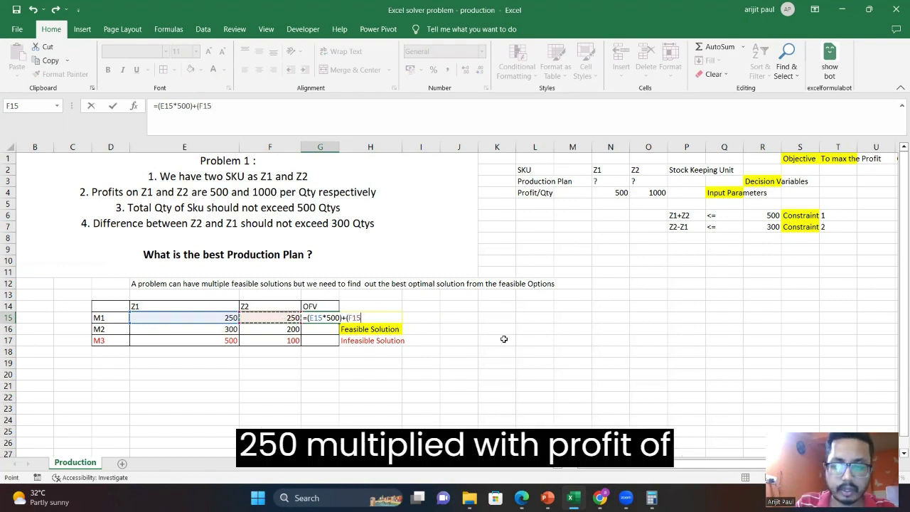
pyautogui.click(651, 192)
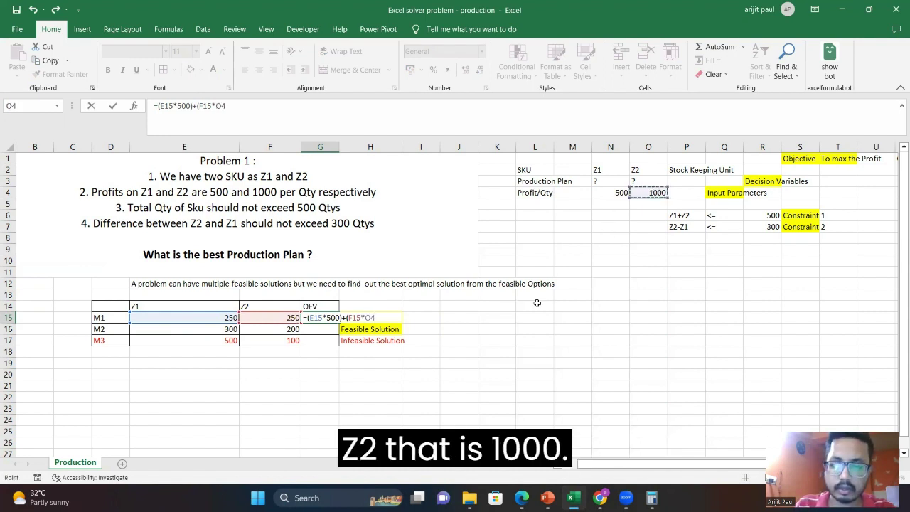
pyautogui.write(')')
pyautogui.press('Tab')
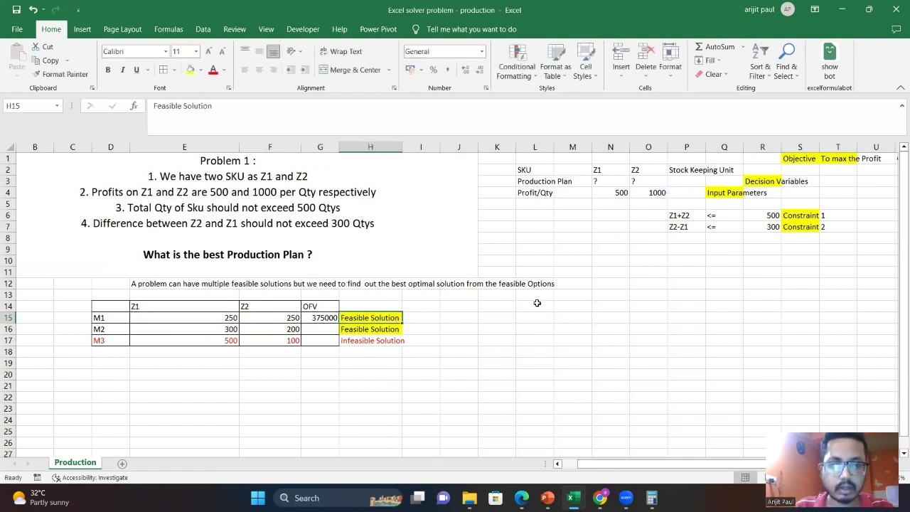
# Apply the comma-style number format to M1's OFV in G15
pyautogui.press('Left')
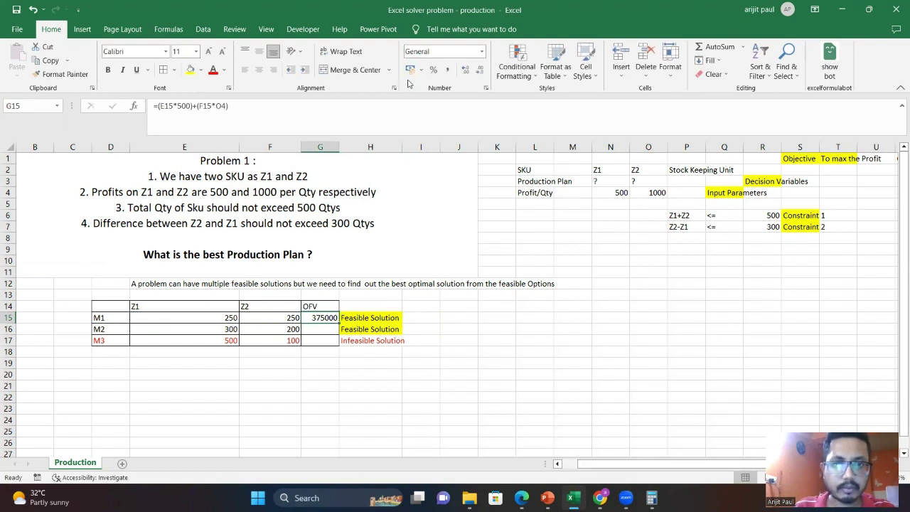
pyautogui.click(447, 70)
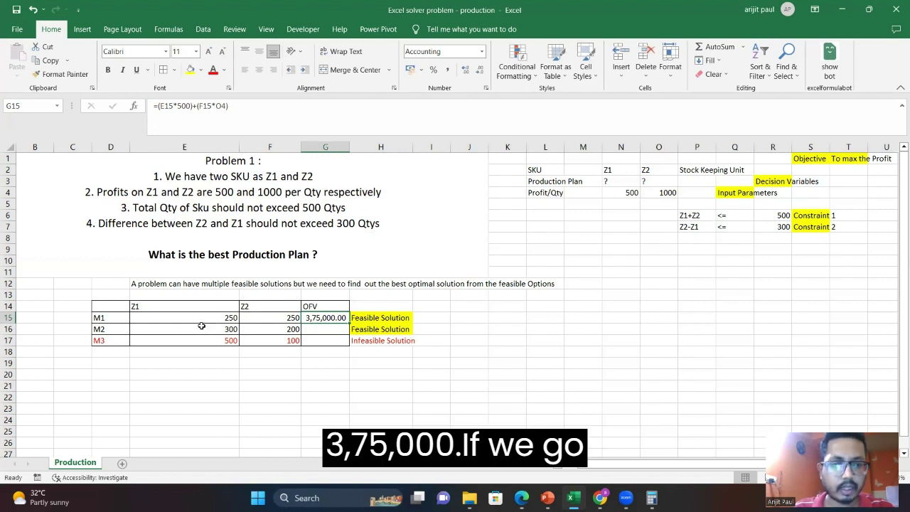
pyautogui.moveTo(99, 318); pyautogui.dragTo(309, 320)
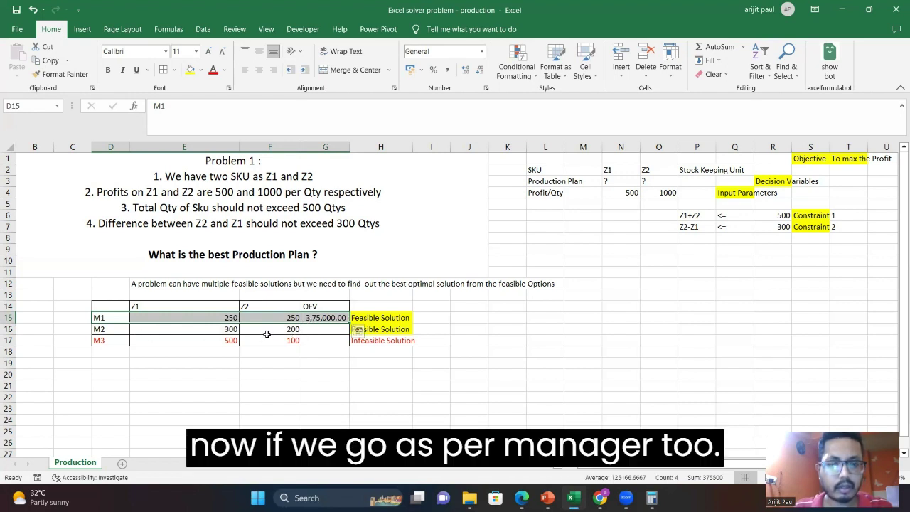
# Calculate M2's OFV in G16 with the formula =(E16*N4)+(F16*O4) and apply the comma-style number format
pyautogui.click(312, 332)
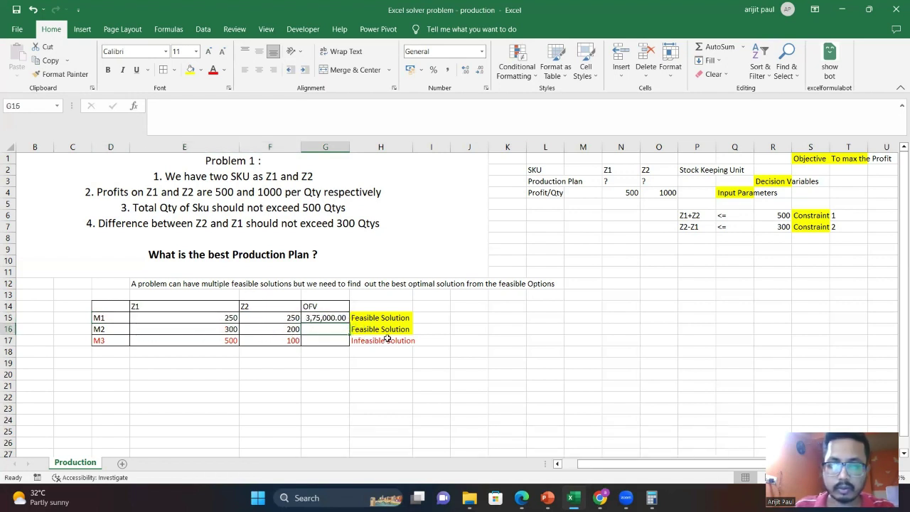
pyautogui.write('=')
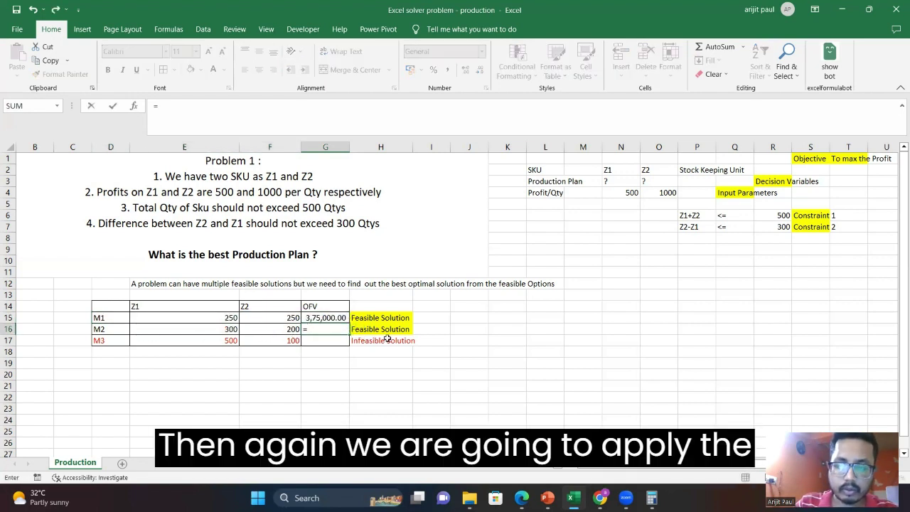
pyautogui.write('(')
pyautogui.press('Left')
pyautogui.press('Left')
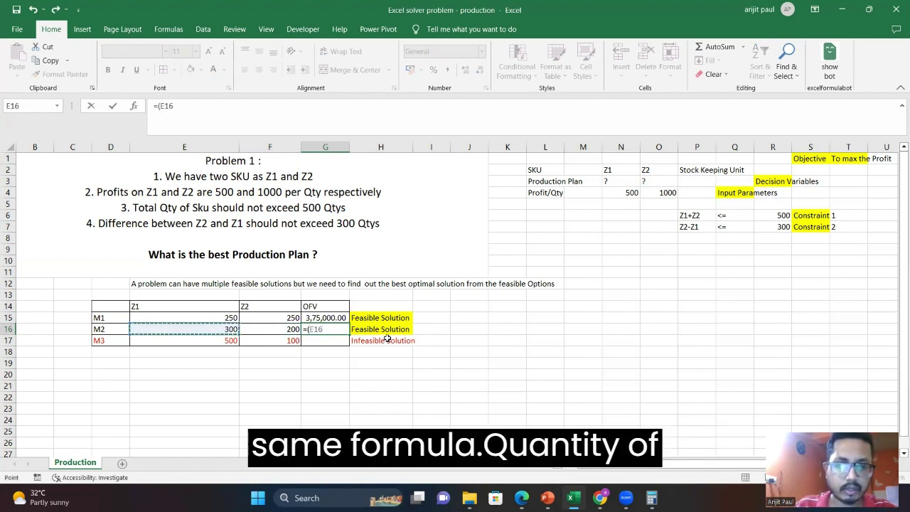
pyautogui.write('*')
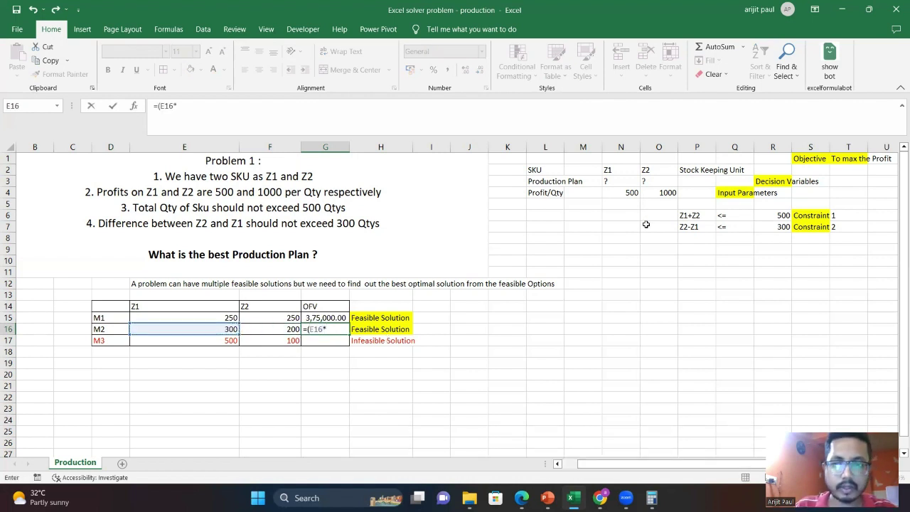
pyautogui.click(629, 191)
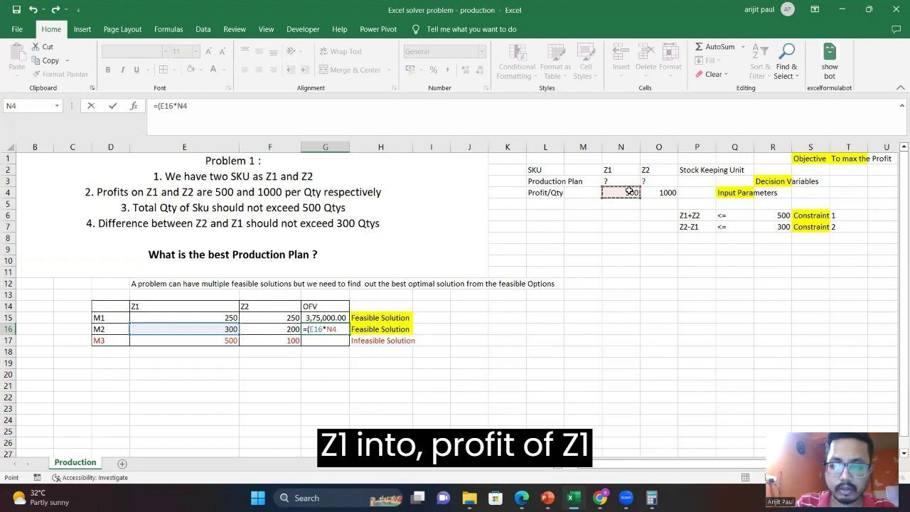
pyautogui.write(')+(')
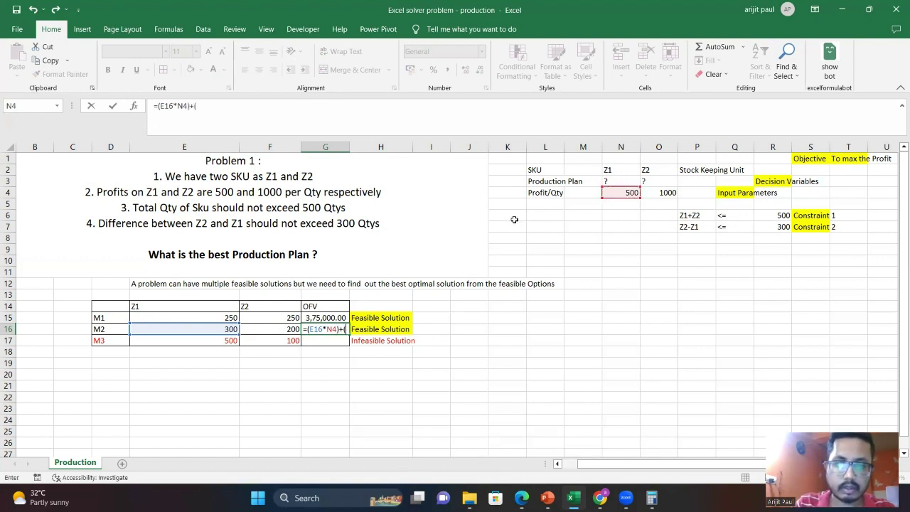
pyautogui.click(278, 330)
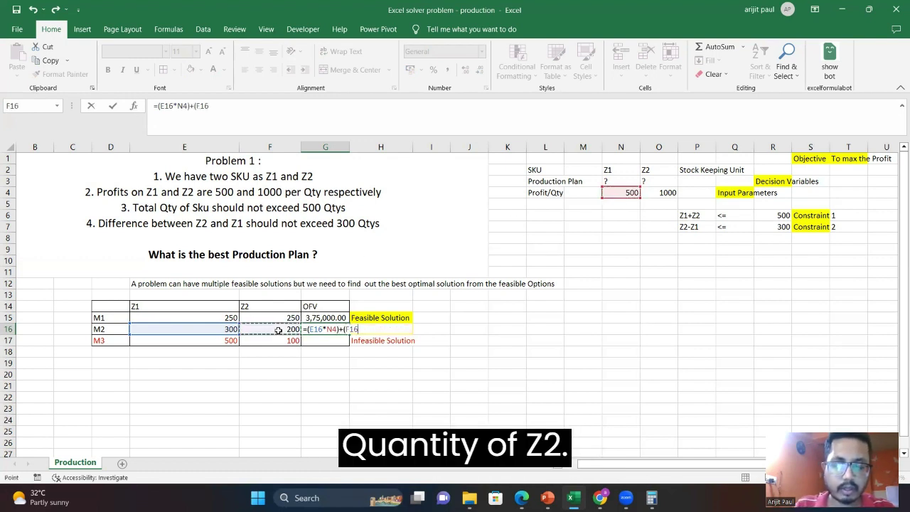
pyautogui.write('*')
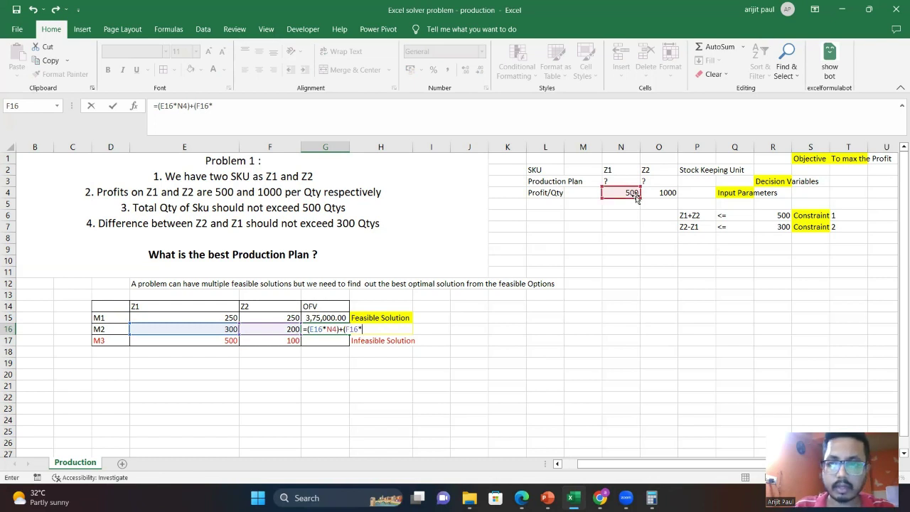
pyautogui.click(663, 193)
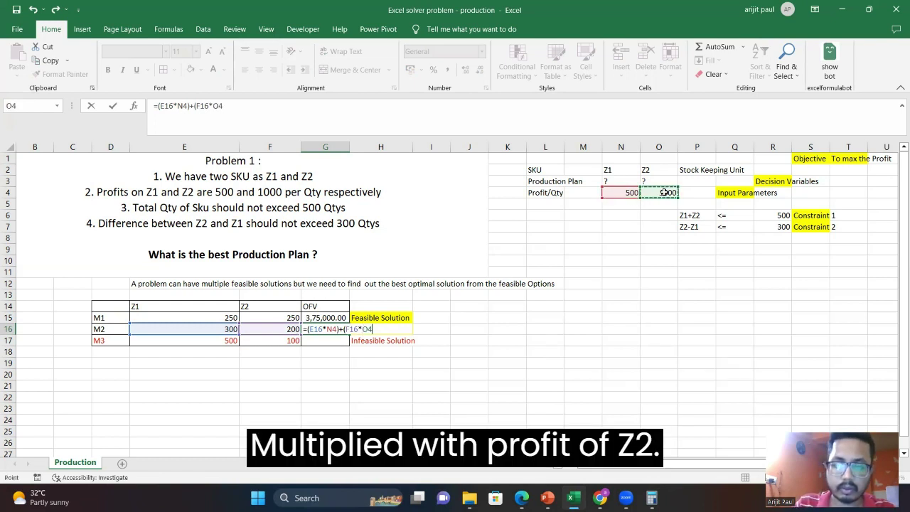
pyautogui.write(')')
pyautogui.hotkey('ctrl', 'Return')
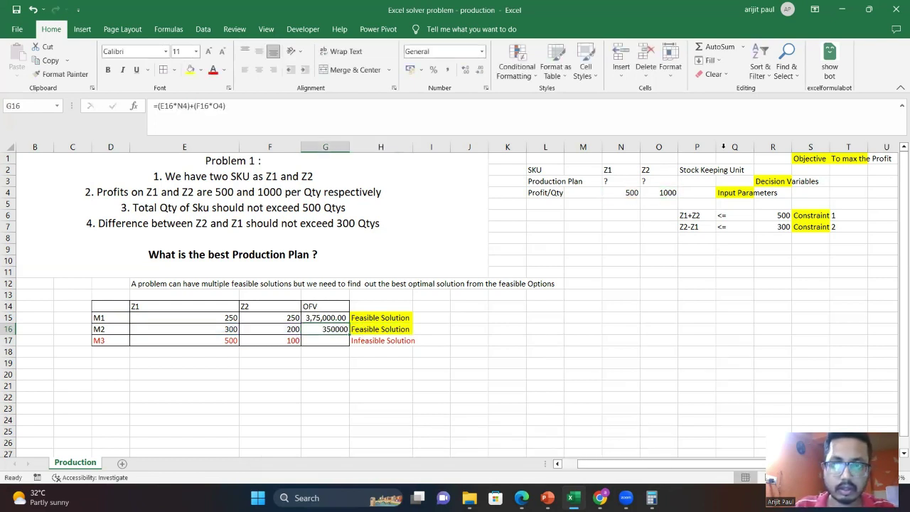
pyautogui.click(447, 69)
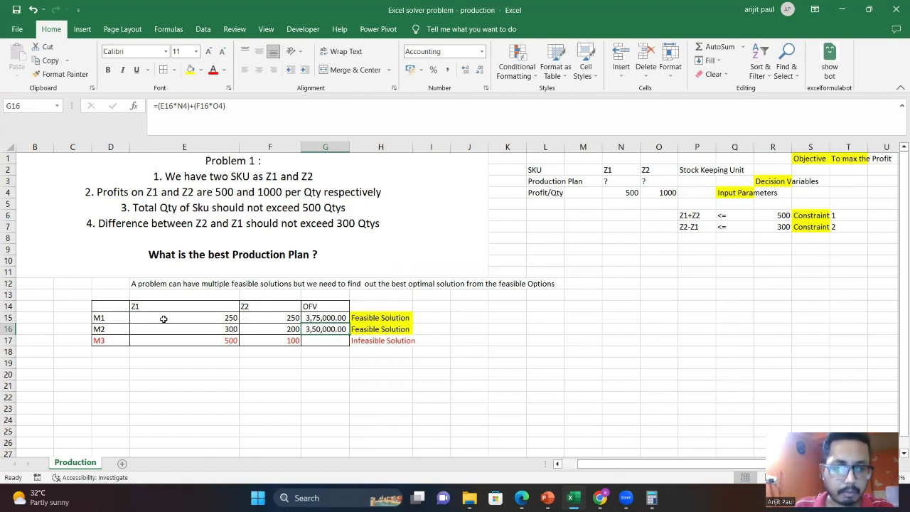
# Highlight the M1 plan row, D15:G15, with a yellow fill
pyautogui.moveTo(111, 321)
pyautogui.mouseDown()
pyautogui.moveTo(336, 340)
pyautogui.moveTo(270, 320)
pyautogui.moveTo(109, 318)
pyautogui.mouseUp()
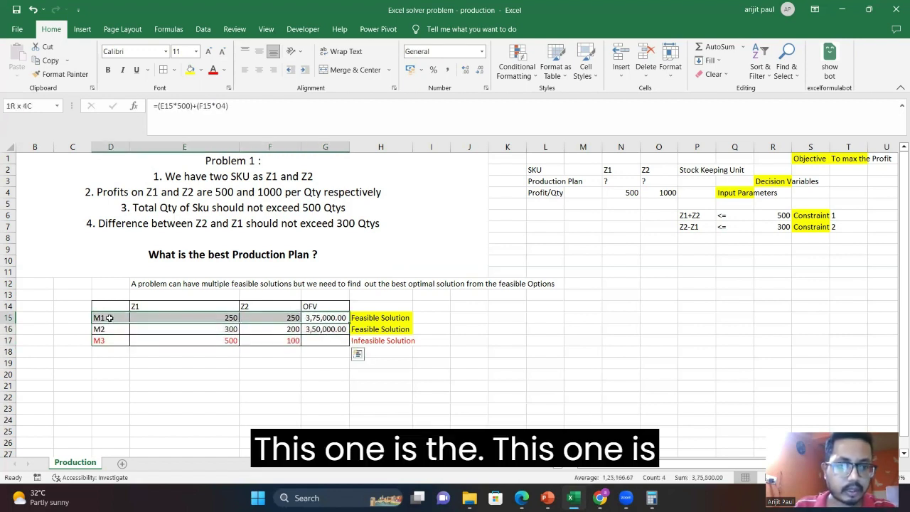
pyautogui.click(190, 71)
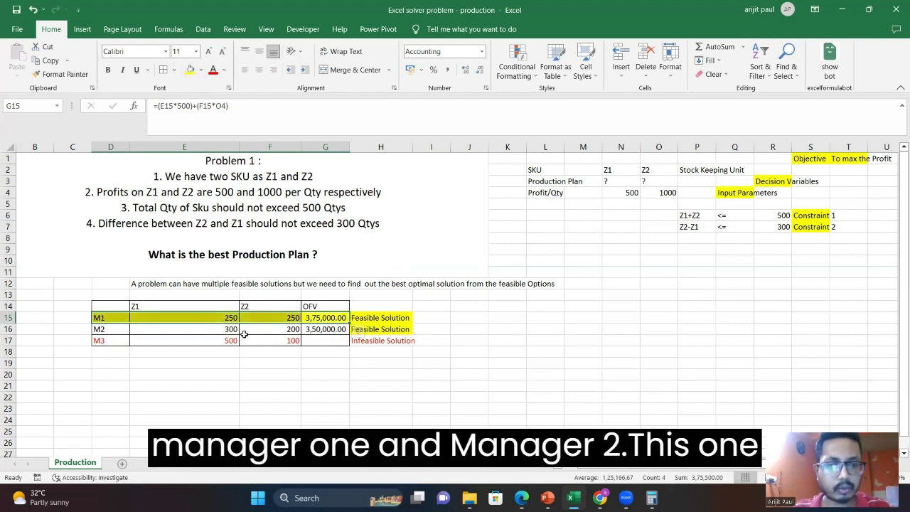
pyautogui.click(319, 318)
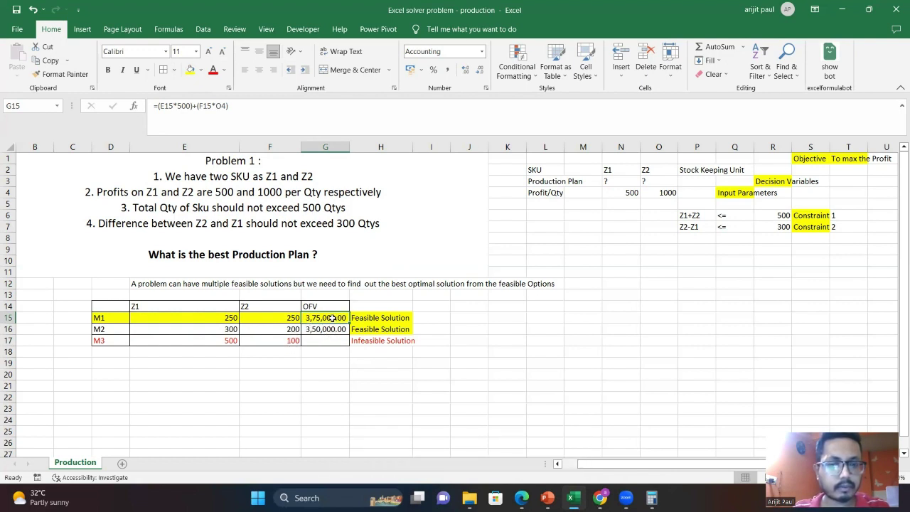
pyautogui.click(512, 361)
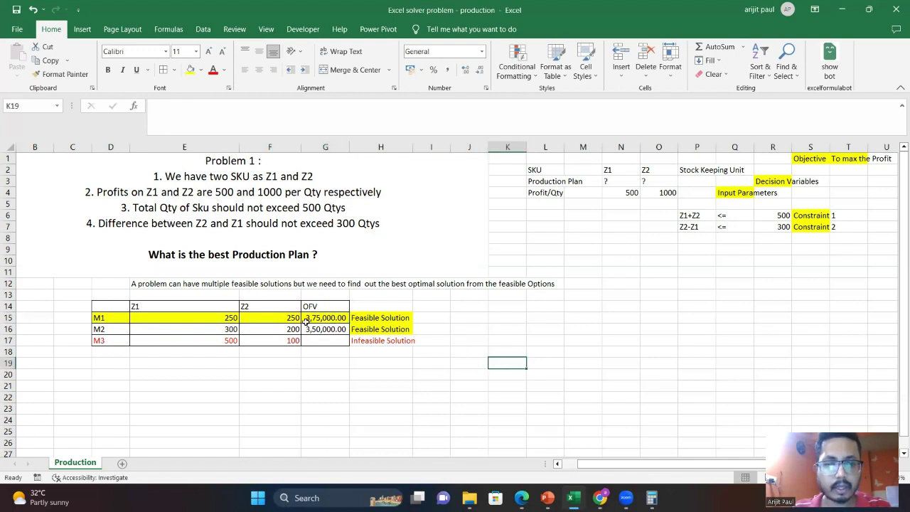
pyautogui.moveTo(107, 309); pyautogui.dragTo(178, 333)
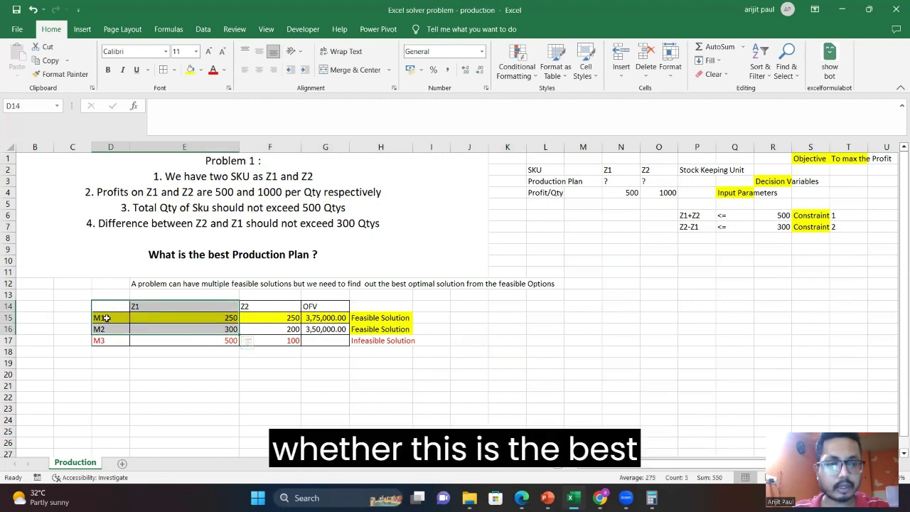
pyautogui.moveTo(105, 318); pyautogui.dragTo(325, 318)
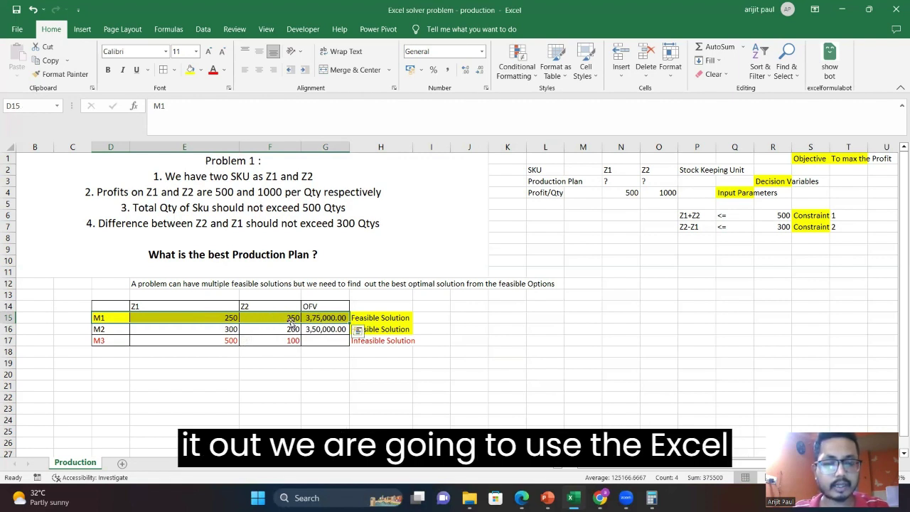
pyautogui.click(503, 405)
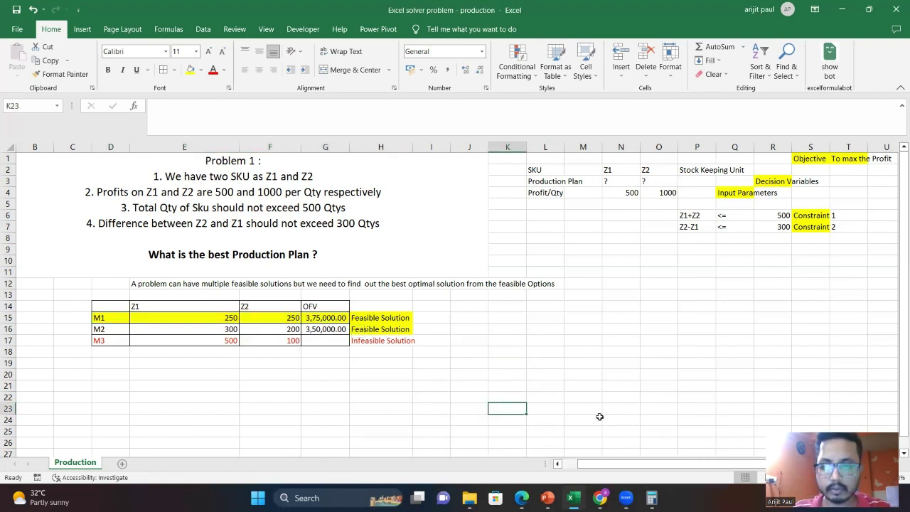
# Enter the headings Z1 in O13 and Z2 in P13 for the Solver decision variables
pyautogui.moveTo(643, 464); pyautogui.dragTo(661, 464)
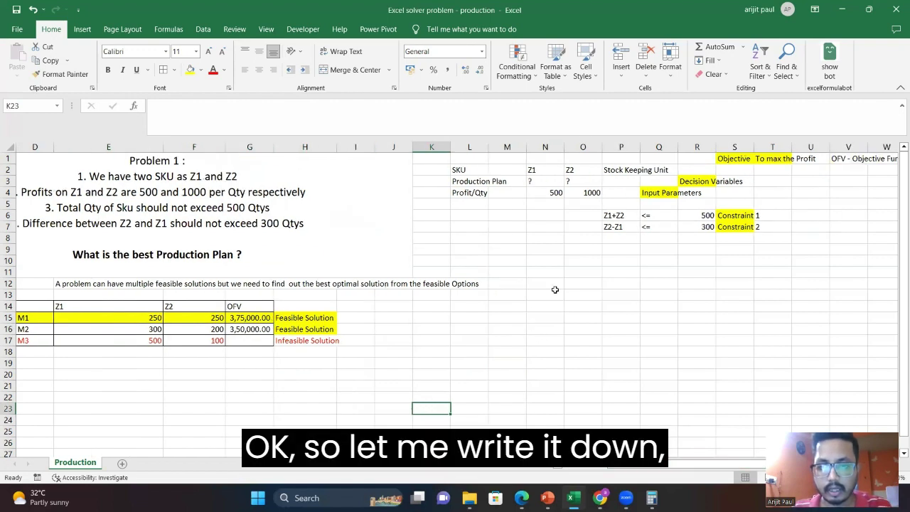
pyautogui.click(587, 293)
pyautogui.write('Z1')
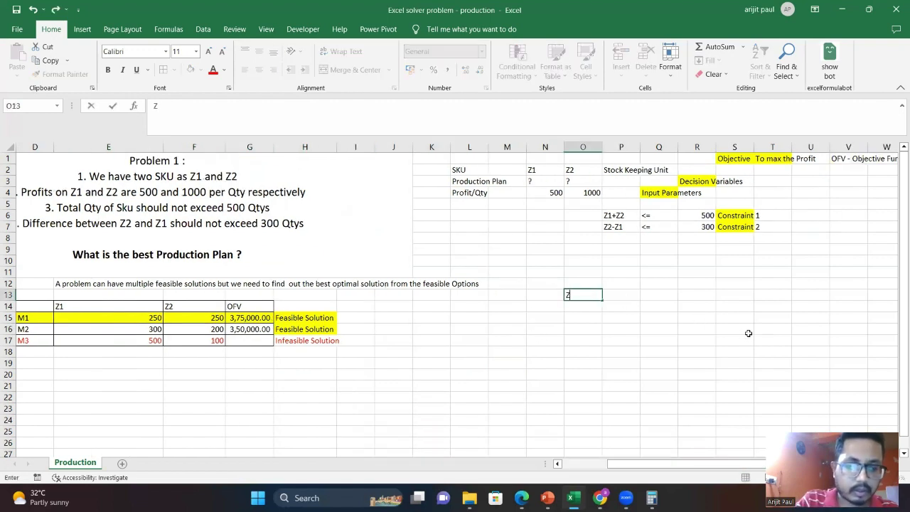
pyautogui.press('Tab')
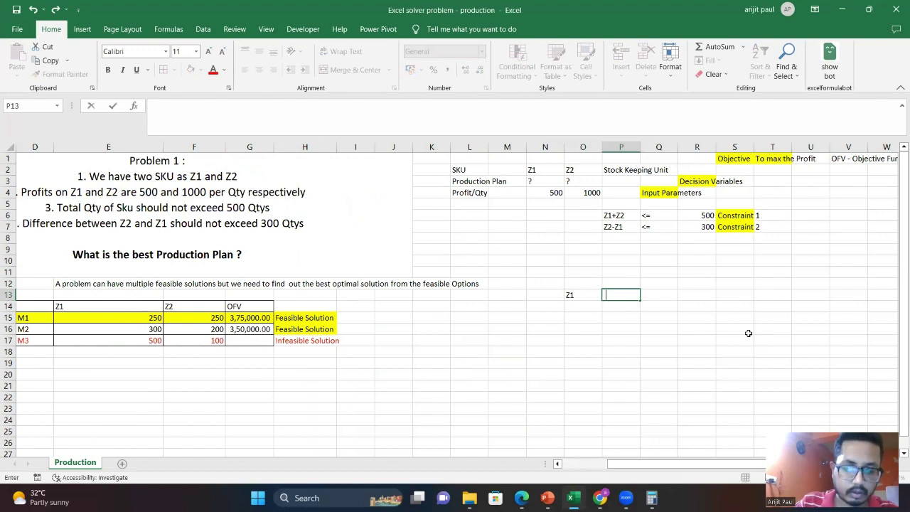
pyautogui.write('2')
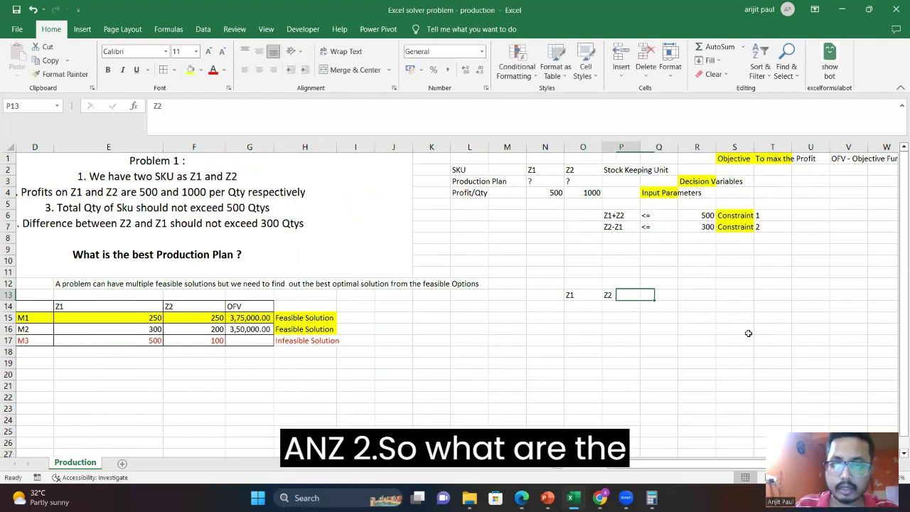
# Label the decision variable row DV in N14 and fill its empty cells O14:P14 with yellow
pyautogui.press('Left')
pyautogui.press('Left')
pyautogui.press('Down')
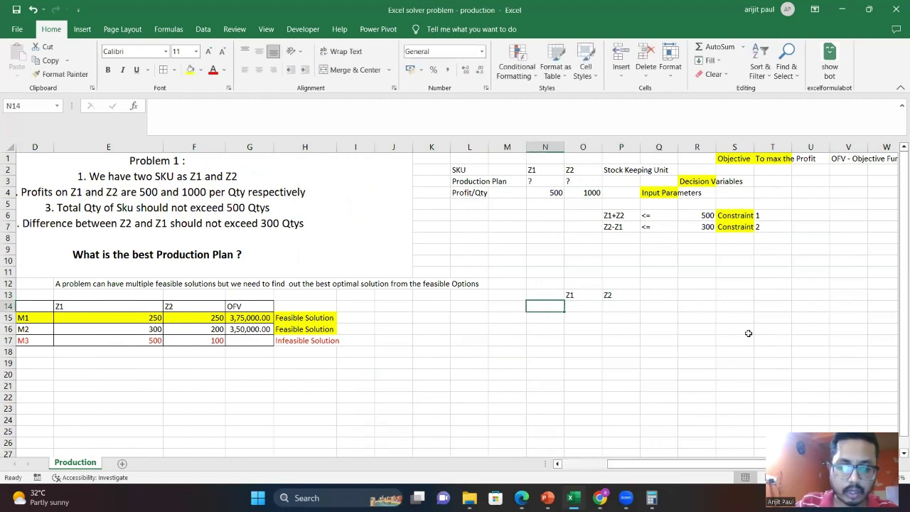
pyautogui.write('DV')
pyautogui.press('Tab')
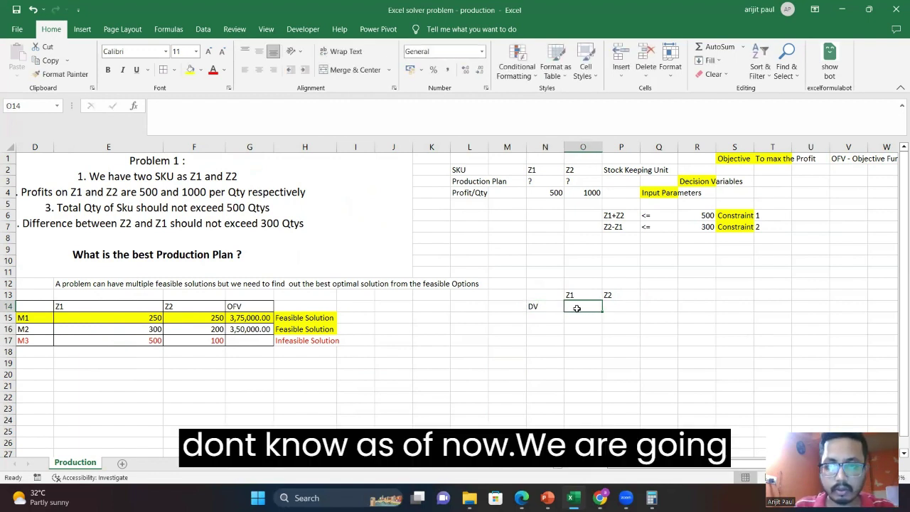
pyautogui.moveTo(582, 307); pyautogui.dragTo(620, 307)
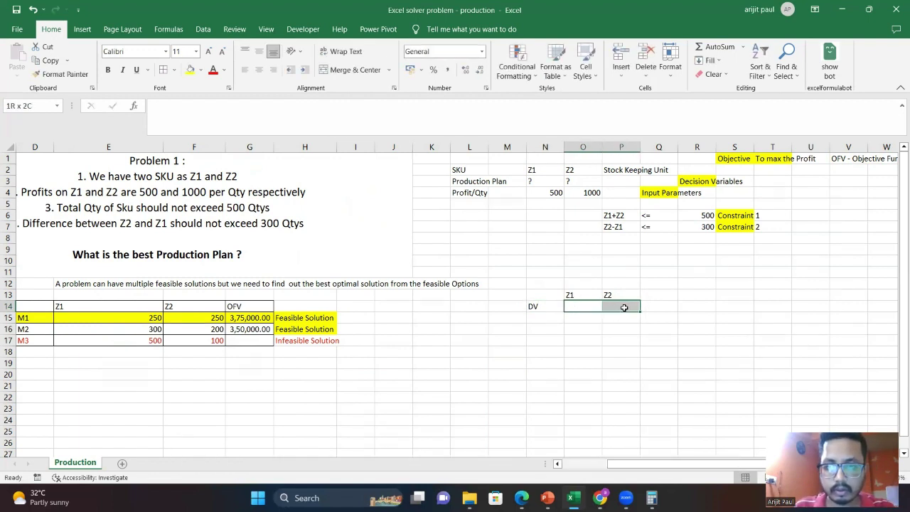
pyautogui.click(191, 71)
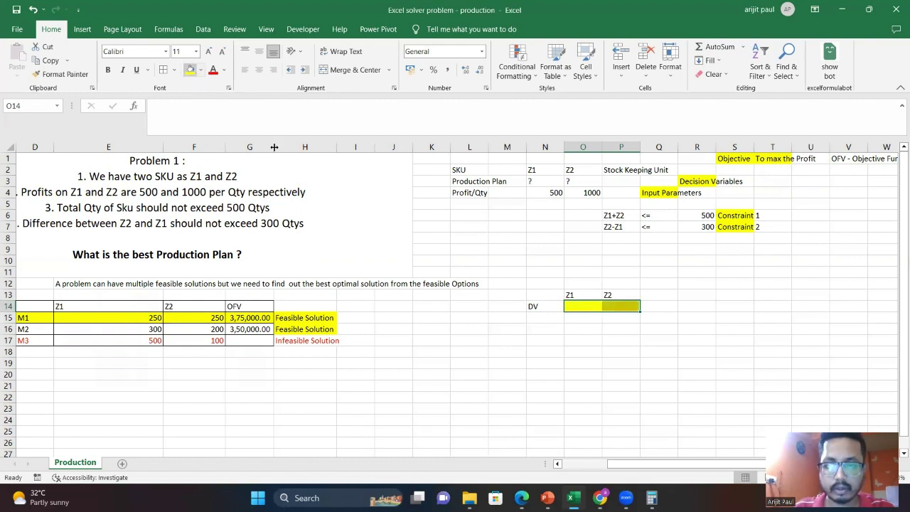
# Enter the label OFV in R12 for the objective function value
pyautogui.click(698, 279)
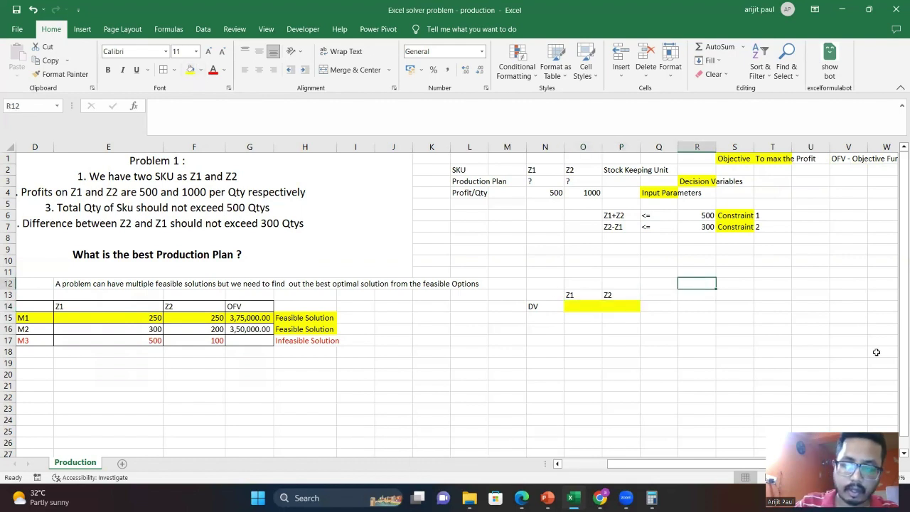
pyautogui.write('OFV')
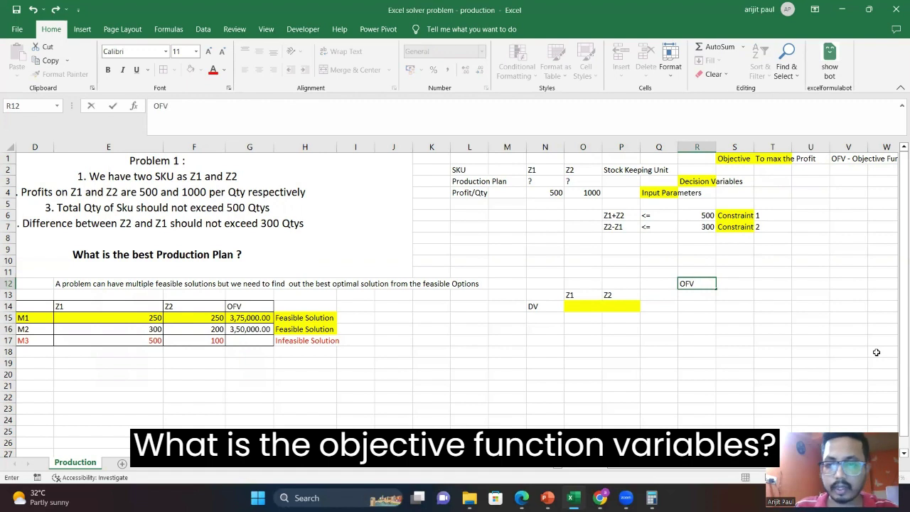
pyautogui.press('Tab')
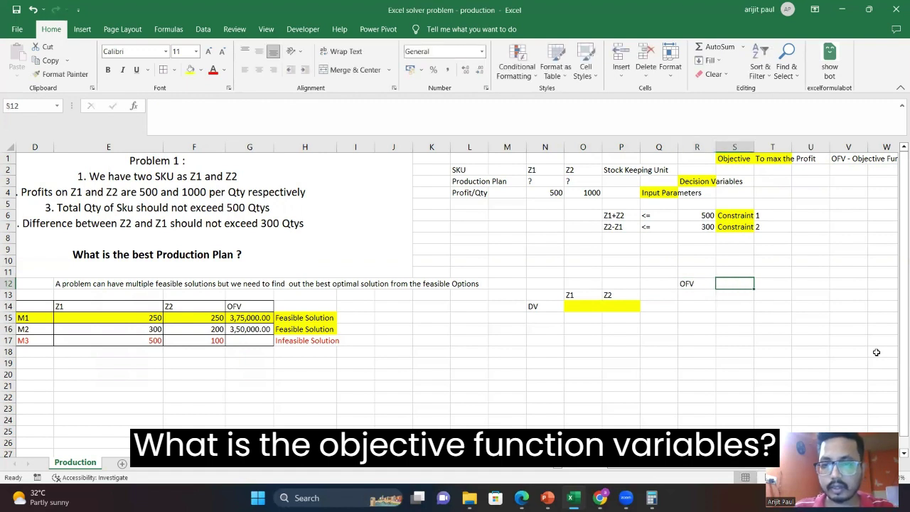
# Enter the objective formula =(O14*N4)+(P14*O4) in S12 and fill the cell with yellow
pyautogui.doubleClick(732, 283)
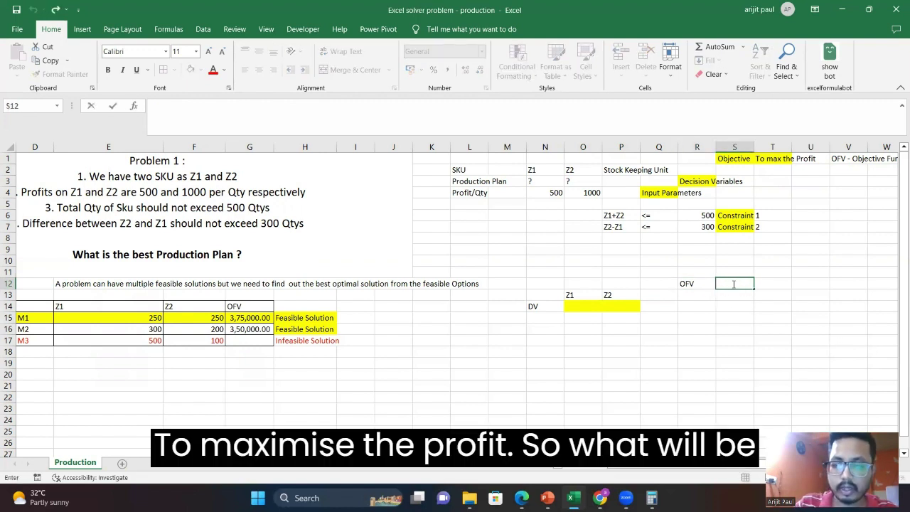
pyautogui.write('=(')
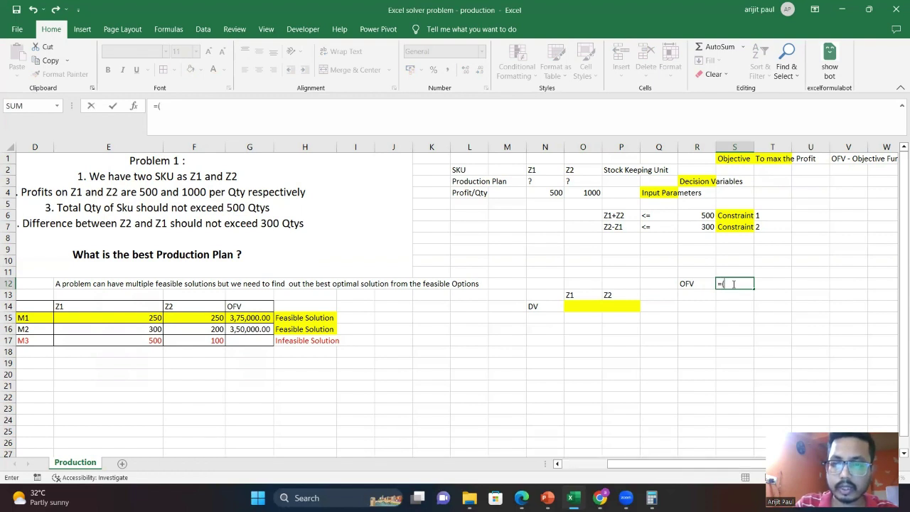
pyautogui.click(574, 307)
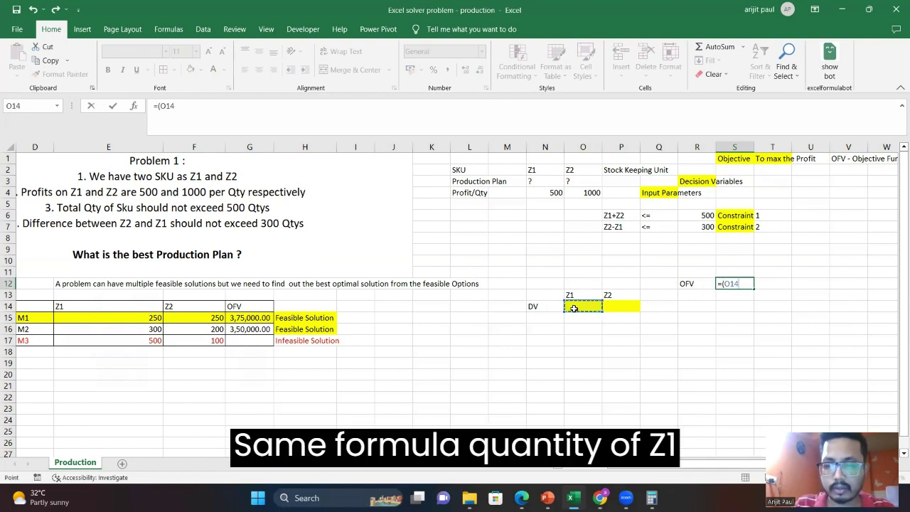
pyautogui.write('*')
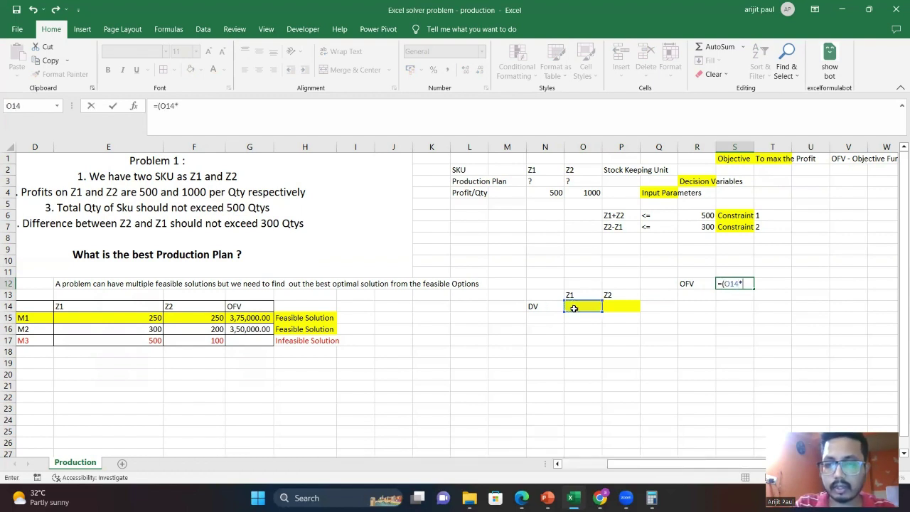
pyautogui.click(552, 191)
pyautogui.write(')+')
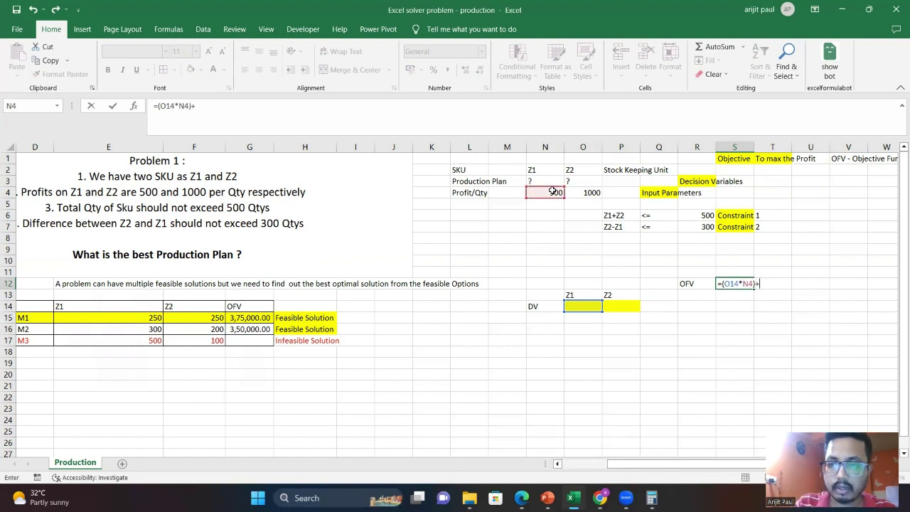
pyautogui.write('(')
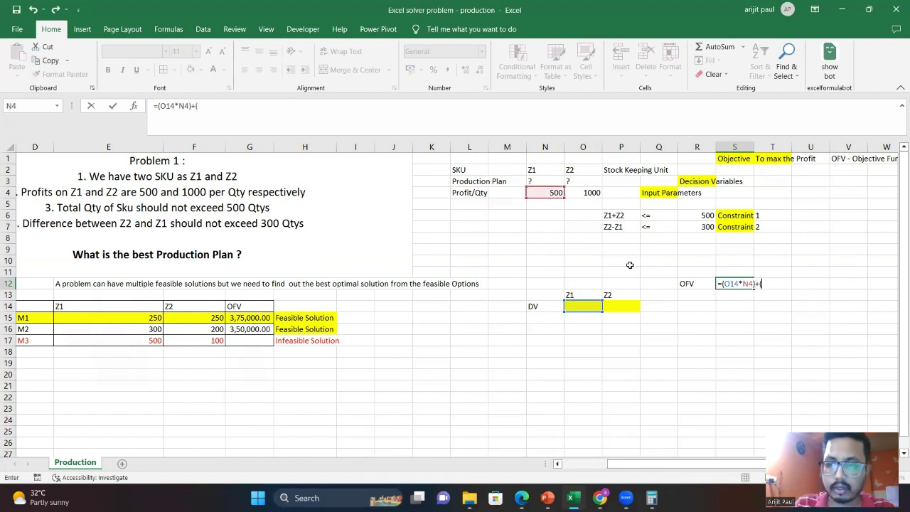
pyautogui.click(629, 306)
pyautogui.write('*')
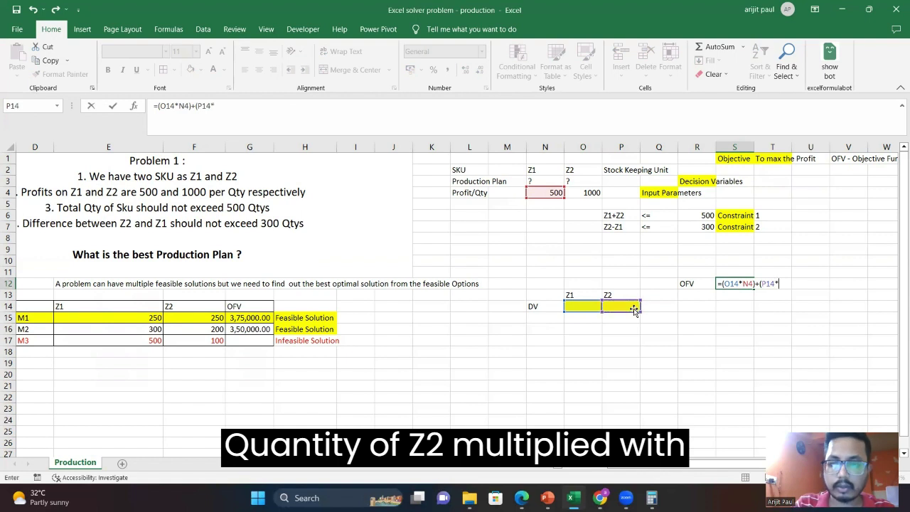
pyautogui.click(598, 191)
pyautogui.write(')')
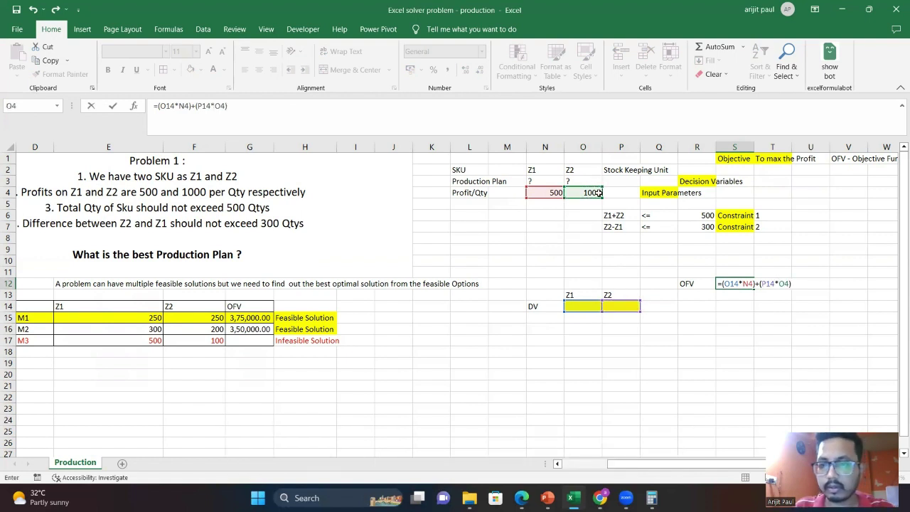
pyautogui.hotkey('ctrl', 'Return')
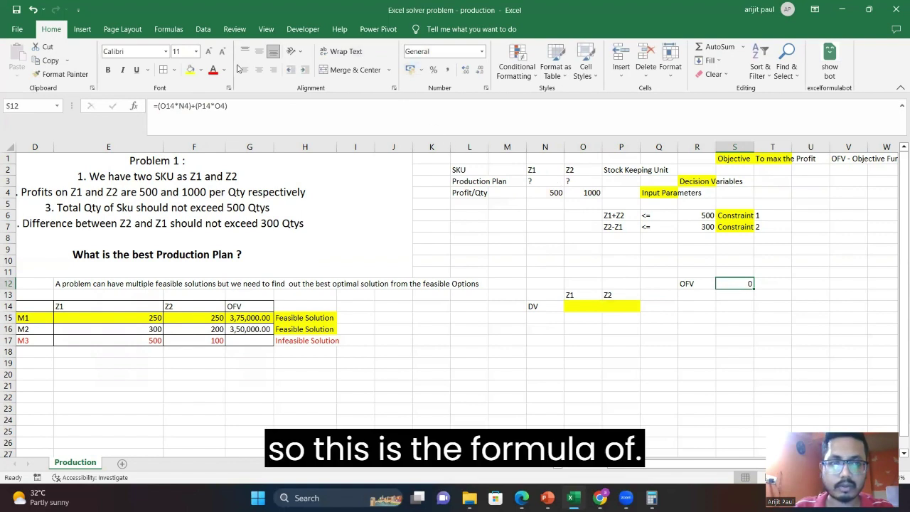
pyautogui.click(190, 69)
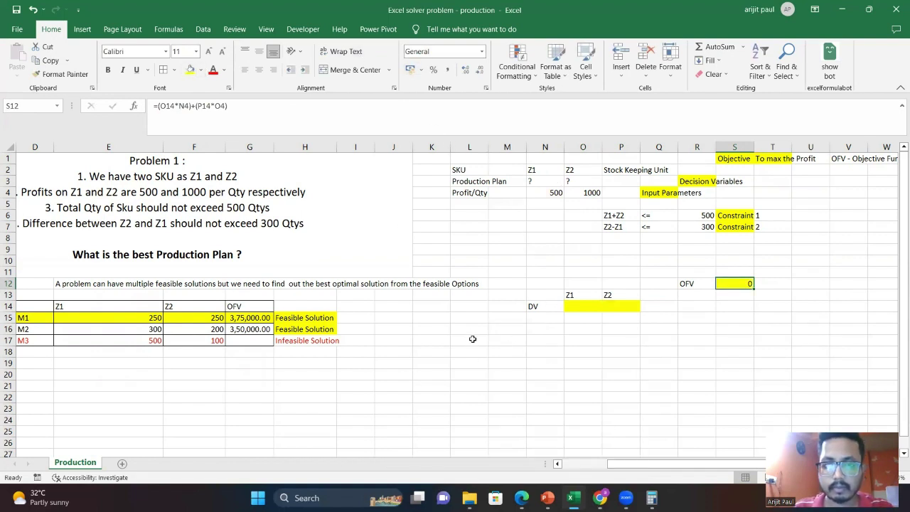
# Enter the label Contraint1 in M16 for the first constraint row
pyautogui.click(511, 325)
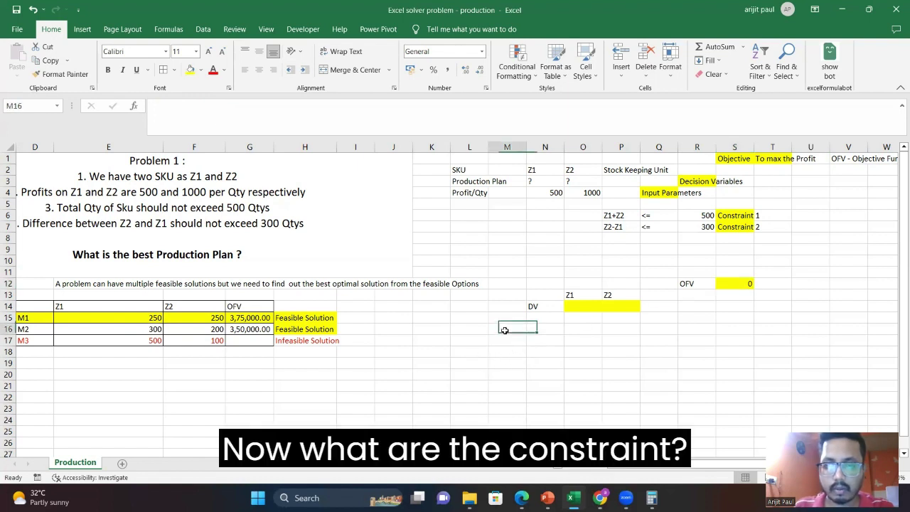
pyautogui.write('Contrsinat')
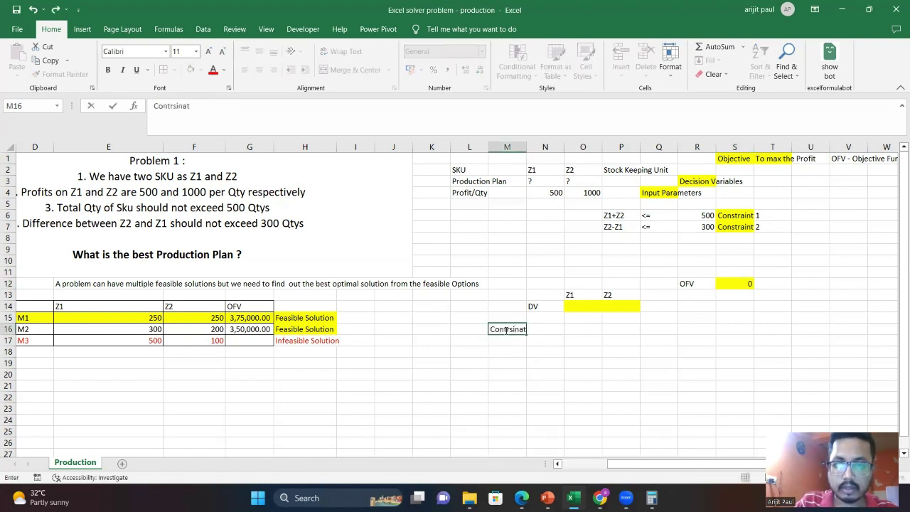
pyautogui.press('BackSpace')
pyautogui.press('BackSpace')
pyautogui.press('BackSpace')
pyautogui.press('BackSpace')
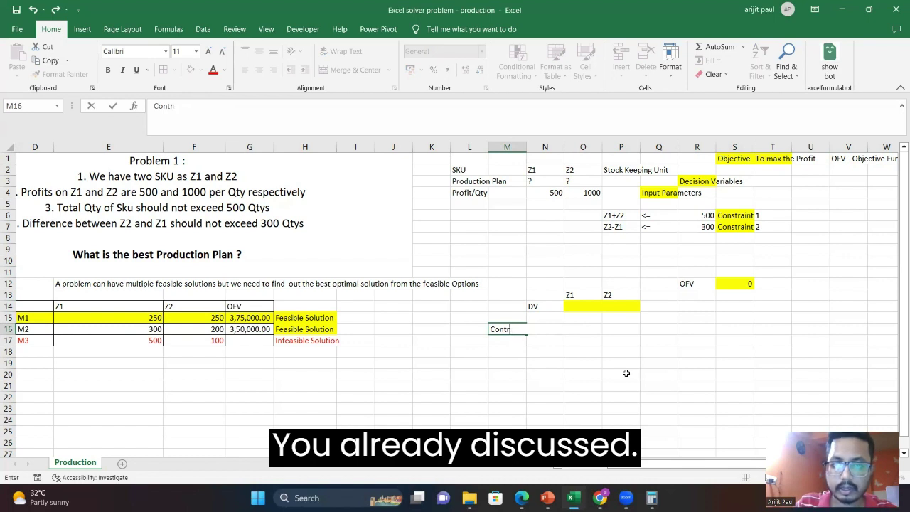
pyautogui.write('raint')
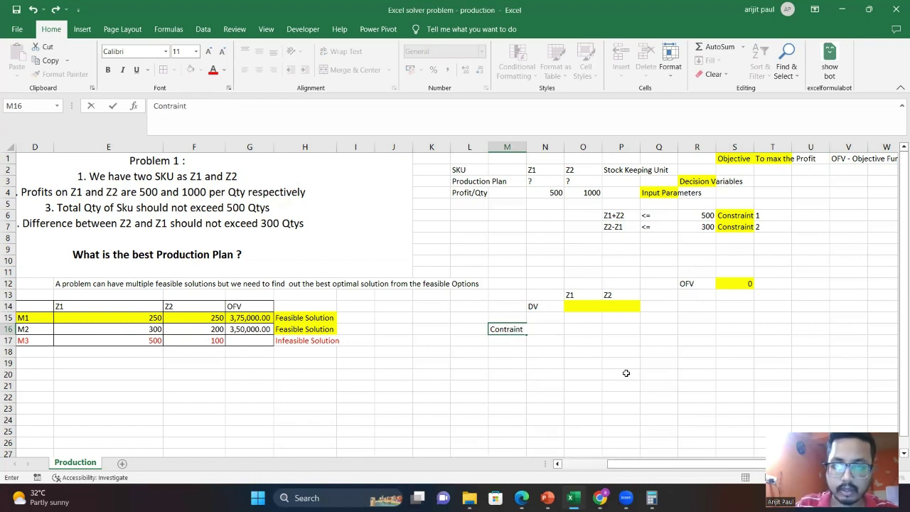
pyautogui.write('1')
pyautogui.press('Right')
# Enter the formula =O14+P14 in P16 as the first constraint's total of Z1 and Z2
pyautogui.press('Right')
pyautogui.press('Right')
pyautogui.press('Right')
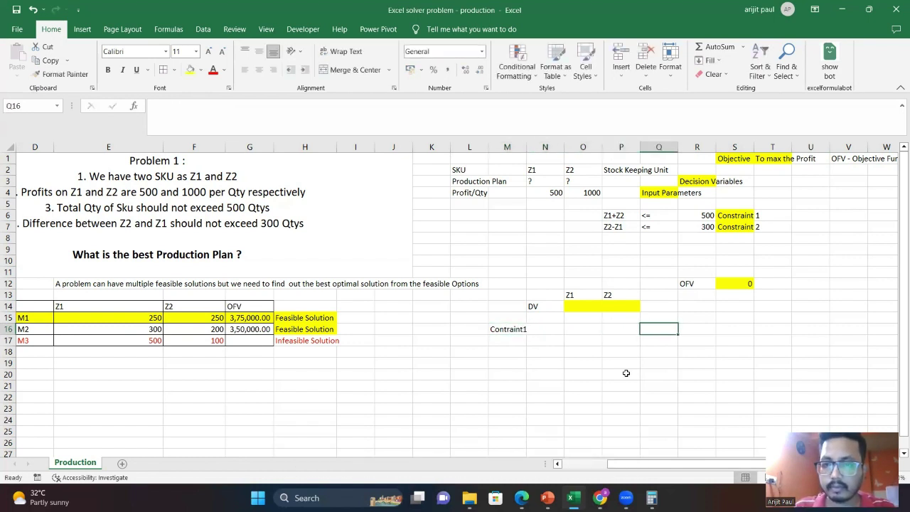
pyautogui.press('Left')
pyautogui.press('Left')
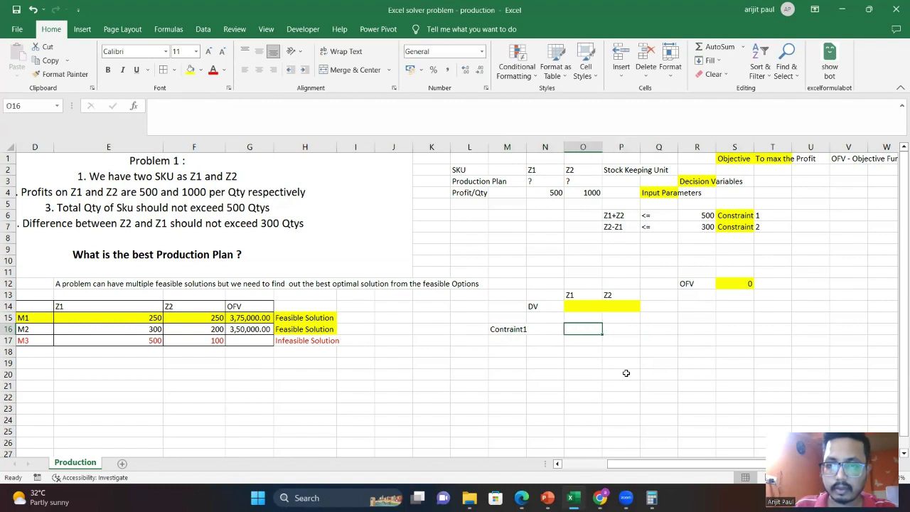
pyautogui.press('Right')
pyautogui.write('=')
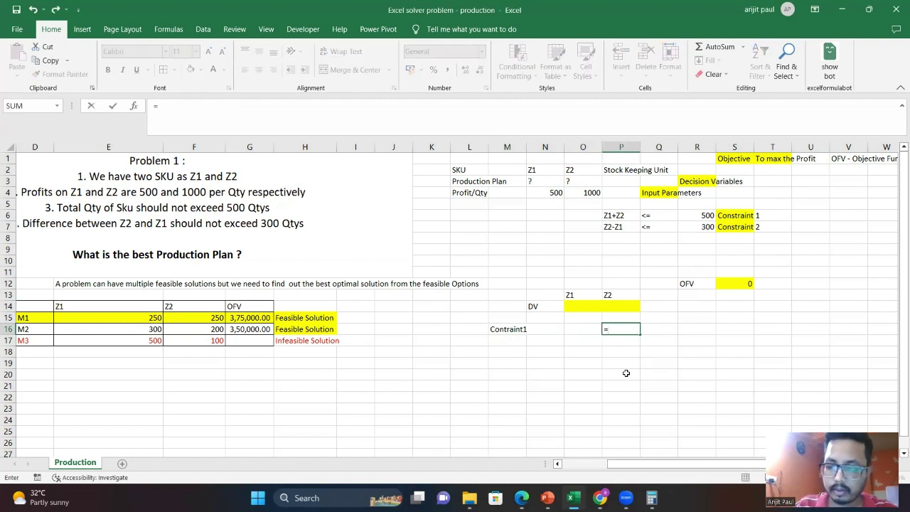
pyautogui.press('Up')
pyautogui.press('Up')
pyautogui.press('Left')
pyautogui.write('+')
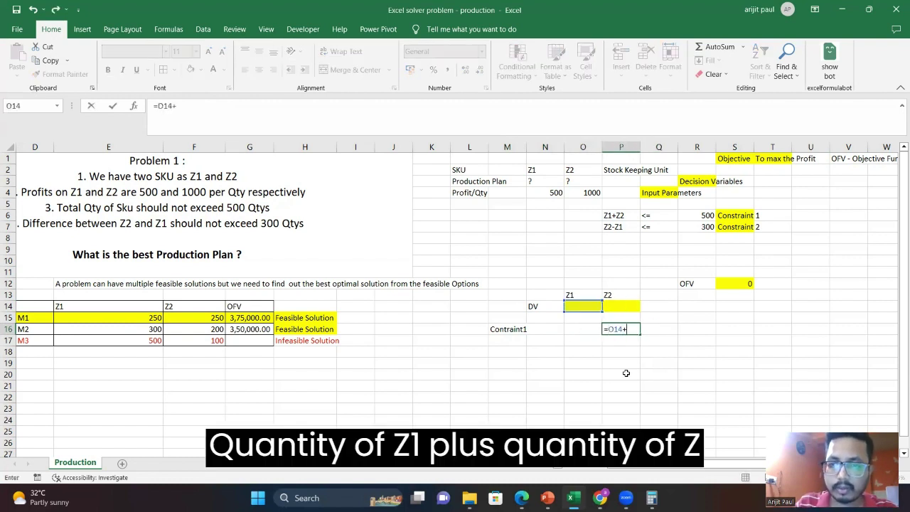
pyautogui.press('Up')
pyautogui.press('Up')
pyautogui.press('Tab')
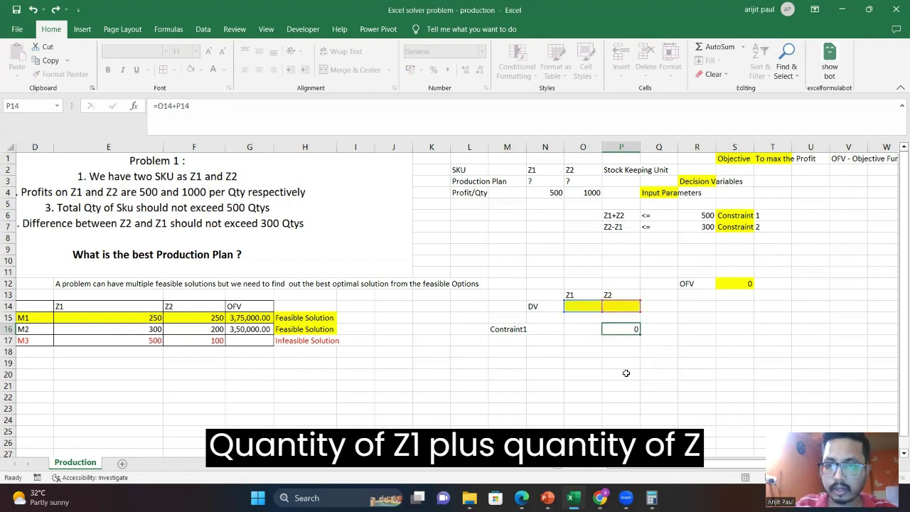
# Complete the first constraint with the operator <= in Q16 and the limit 500 in R16
pyautogui.write('<=')
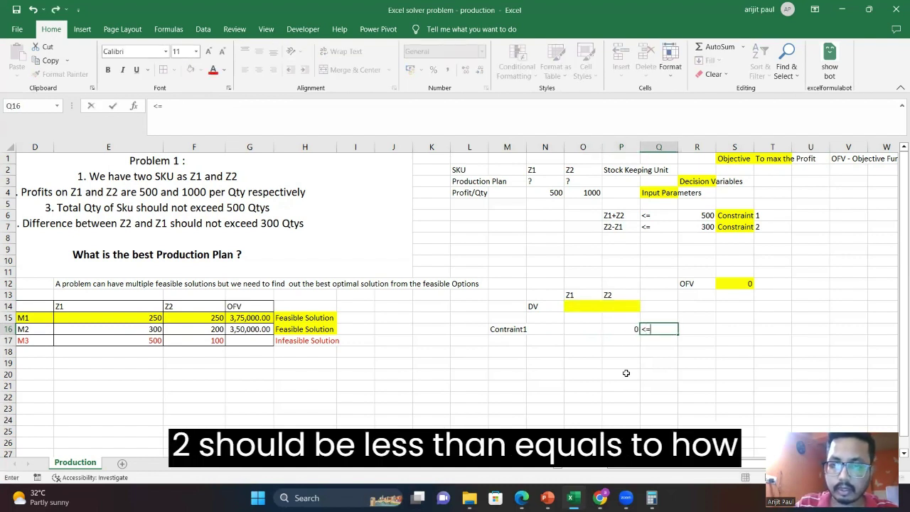
pyautogui.press('Tab')
pyautogui.write('500')
pyautogui.press('Tab')
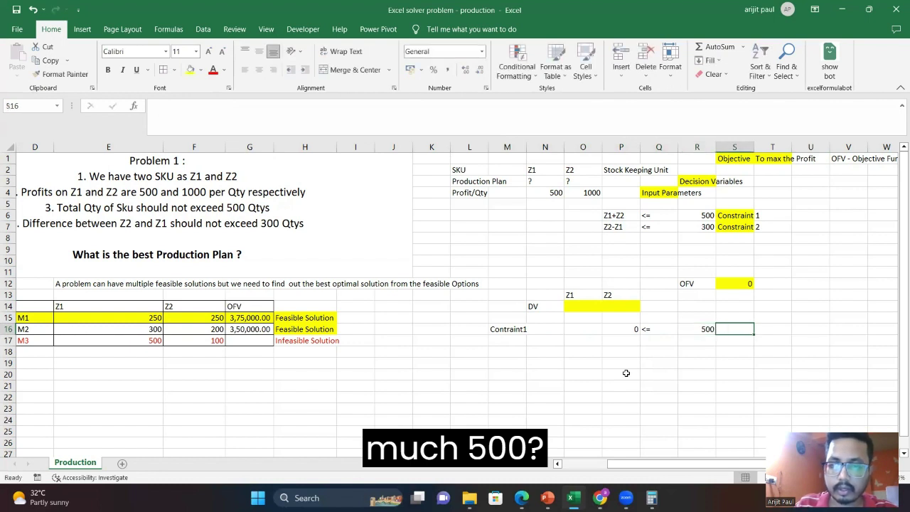
# Copy the first constraint's label from M16 to M17 and change the copy to Contraint2
pyautogui.press('Left')
pyautogui.press('Left')
pyautogui.press('Left')
pyautogui.press('Left')
pyautogui.press('Left')
pyautogui.press('Left')
pyautogui.hotkey('ctrl', 'c')
pyautogui.press('Down')
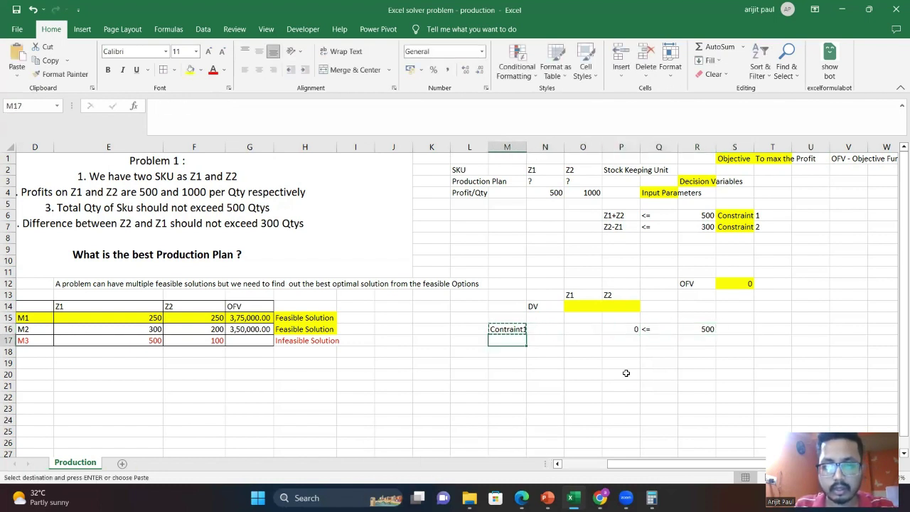
pyautogui.hotkey('ctrl', 'v')
pyautogui.click(242, 119)
pyautogui.press('BackSpace')
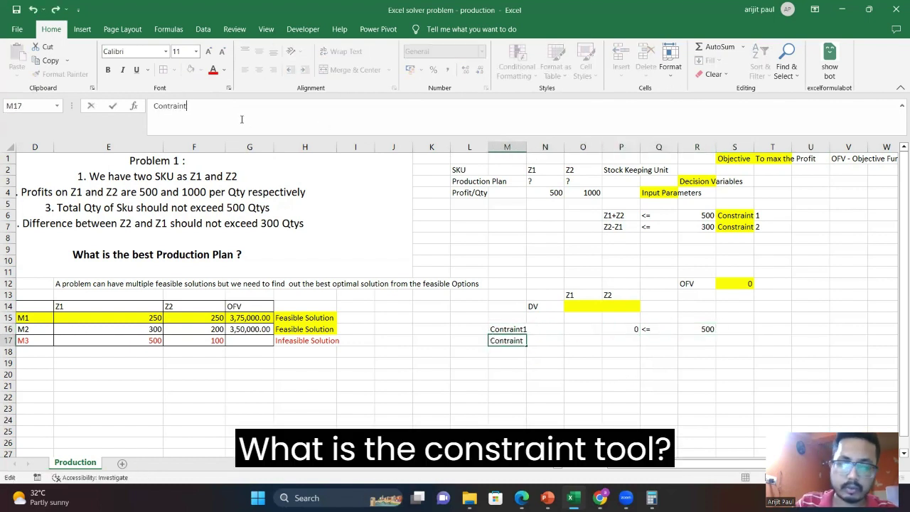
pyautogui.write('2')
pyautogui.press('Tab')
# Start the second constraint's formula in P17 for the difference between Z2 and Z1
pyautogui.press('Tab')
pyautogui.press('Tab')
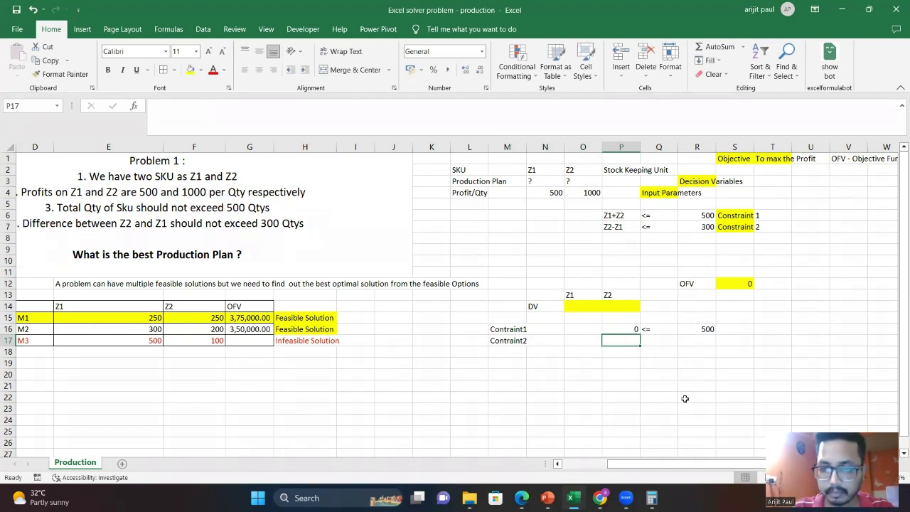
pyautogui.write('=')
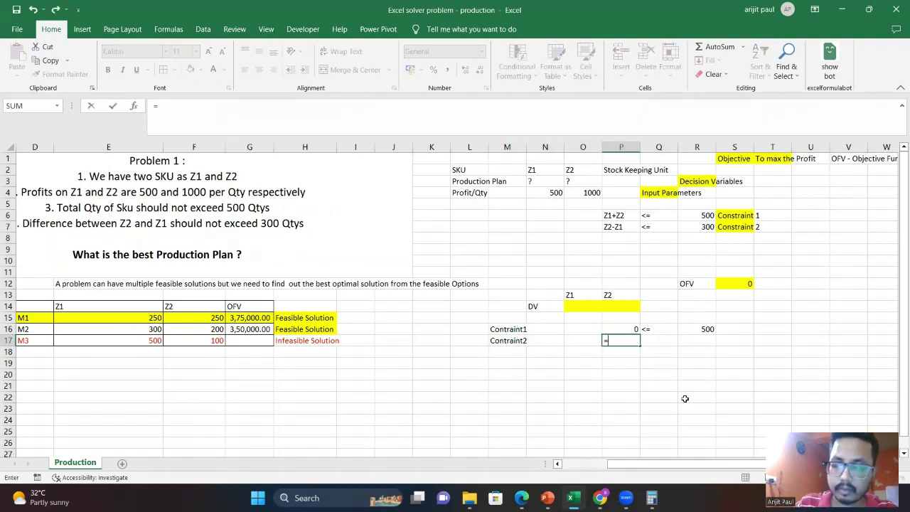
# Complete the Contraint2 formula in P17 as =P14-O14, subtracting the Z1 quantity from the Z2 quantity
pyautogui.press('Up')
pyautogui.press('Up')
pyautogui.press('Up')
pyautogui.write('-')
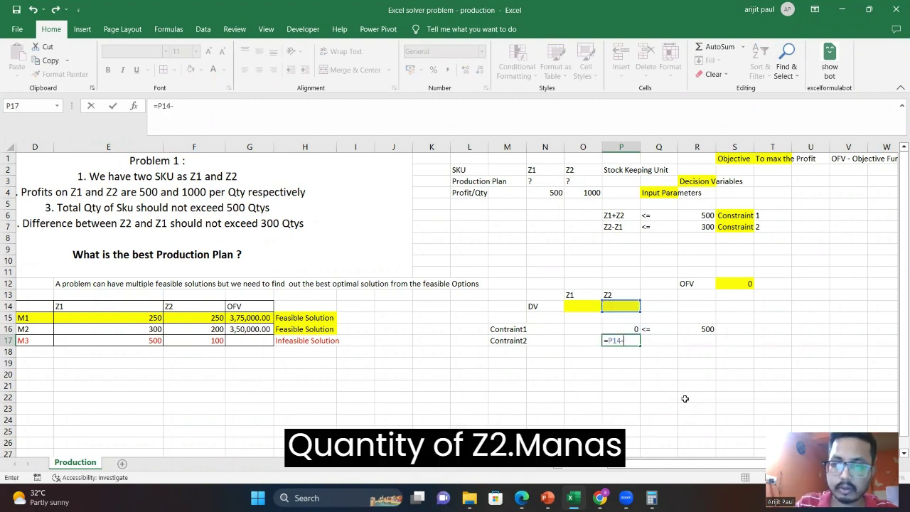
pyautogui.press('Up')
pyautogui.press('Up')
pyautogui.press('Up')
pyautogui.press('Left')
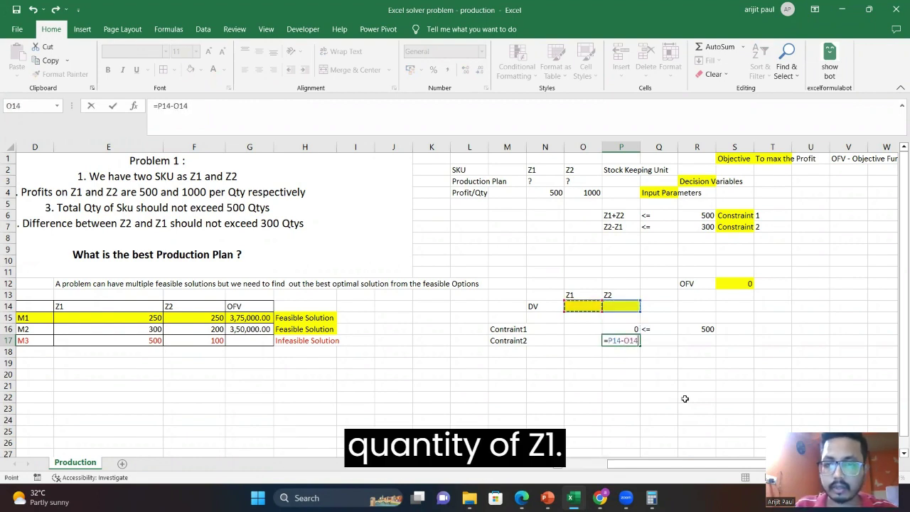
pyautogui.press('Tab')
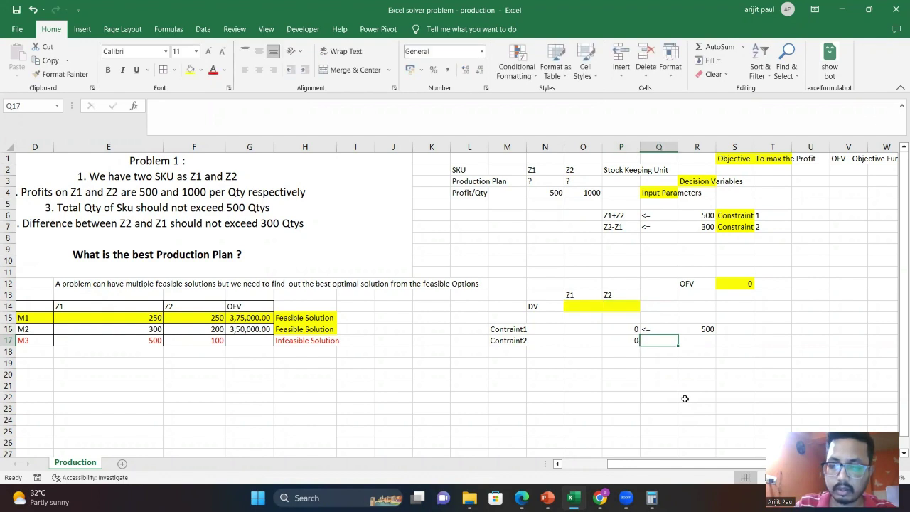
# Complete the Contraint2 row with the operator <= in Q17 and the limit 300 in R17
pyautogui.write('<=')
pyautogui.press('Tab')
pyautogui.write('300')
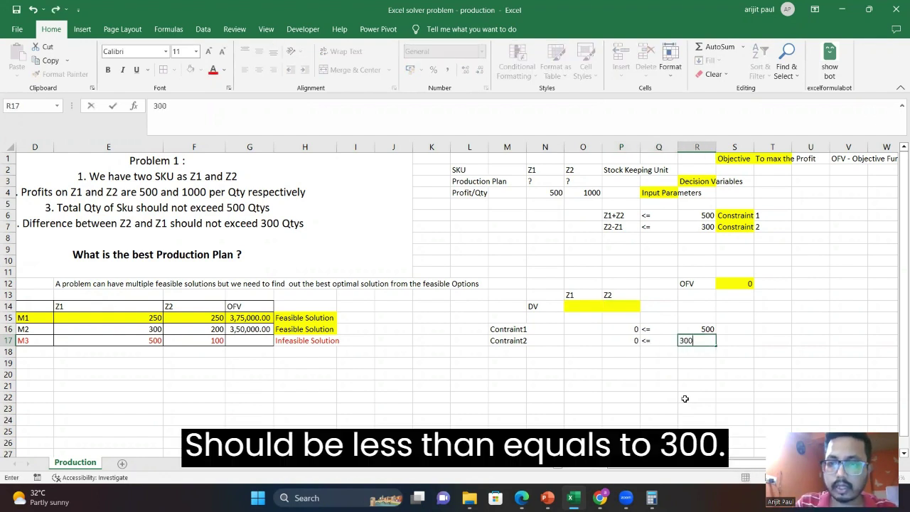
pyautogui.press('Tab')
# Auto-fit column M to the width of its constraint labels
pyautogui.press('Left')
pyautogui.press('Left')
pyautogui.press('Left')
pyautogui.press('Left')
pyautogui.press('Left')
pyautogui.press('Left')
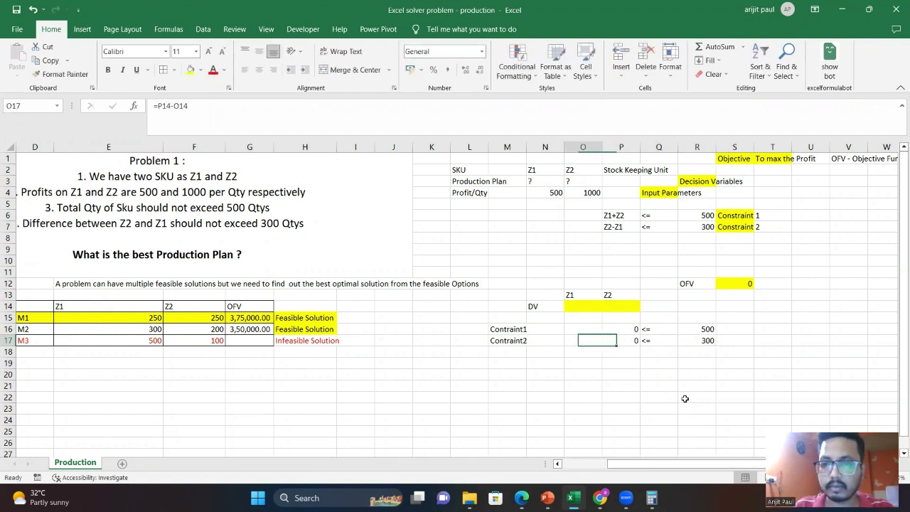
pyautogui.click(613, 385)
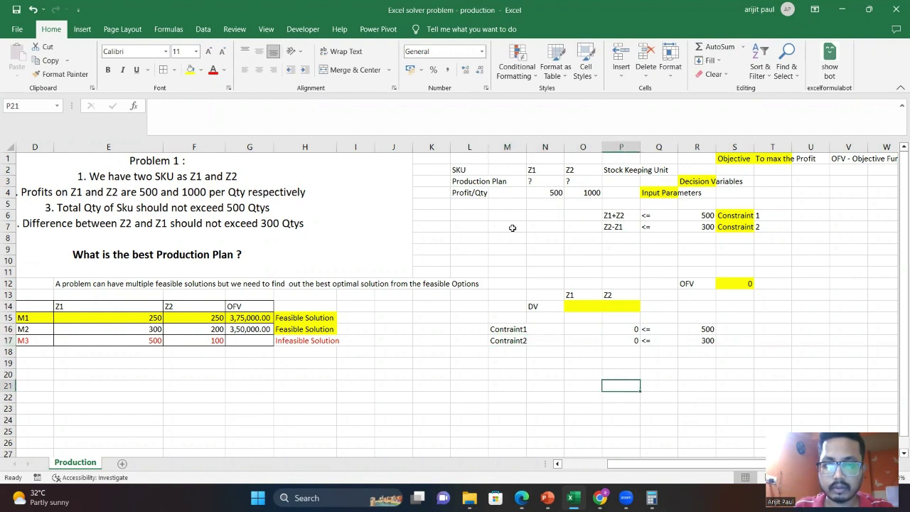
pyautogui.doubleClick(525, 149)
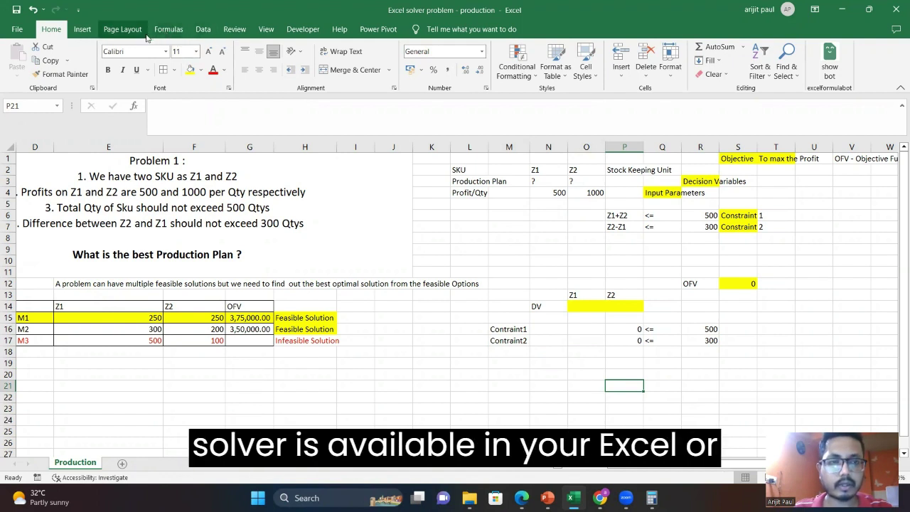
# Check that the Solver Add-in is enabled in the list of available Excel add-ins
pyautogui.click(203, 29)
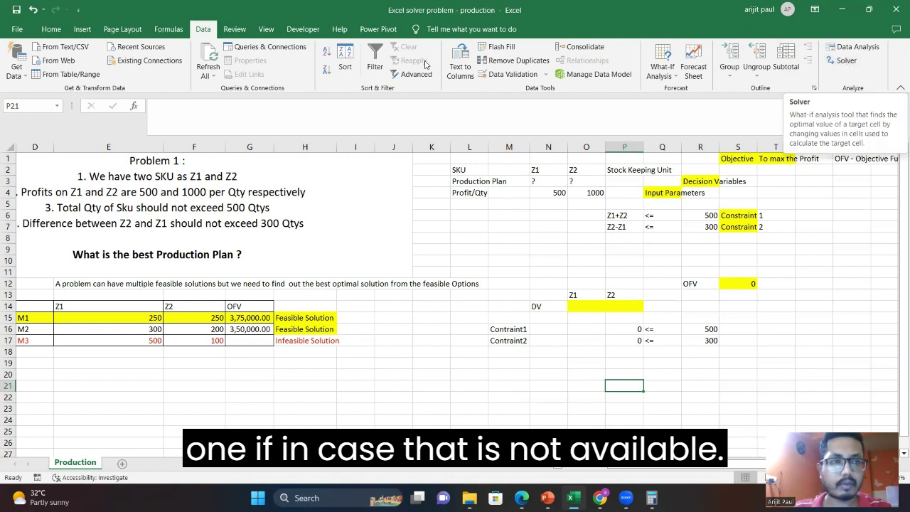
pyautogui.click(17, 31)
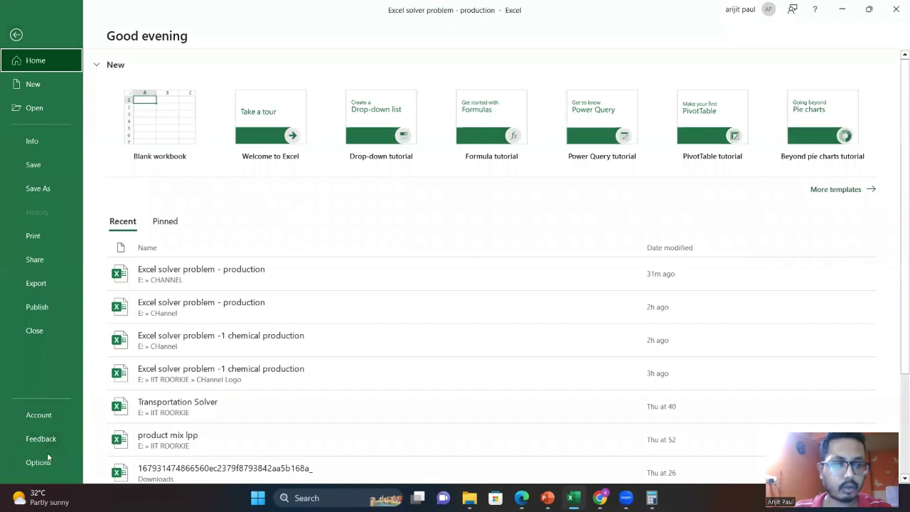
pyautogui.click(49, 459)
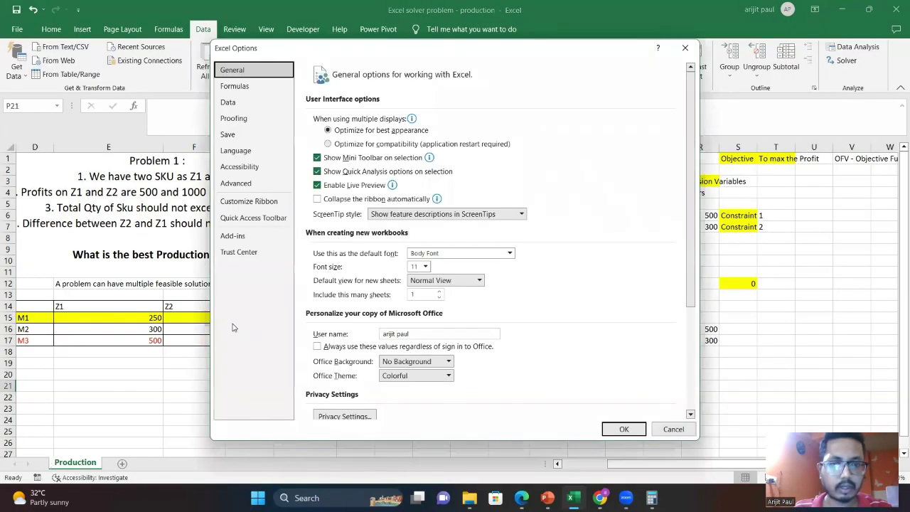
pyautogui.click(235, 237)
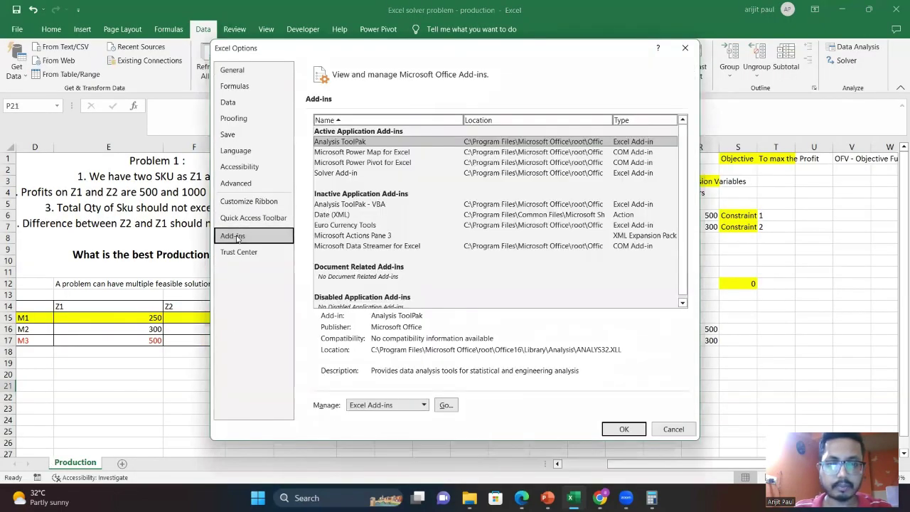
pyautogui.click(448, 405)
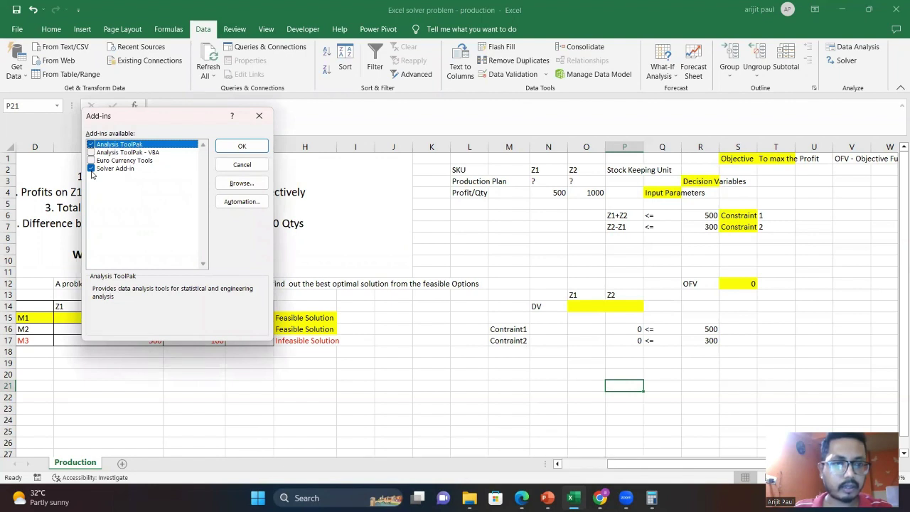
pyautogui.click(243, 146)
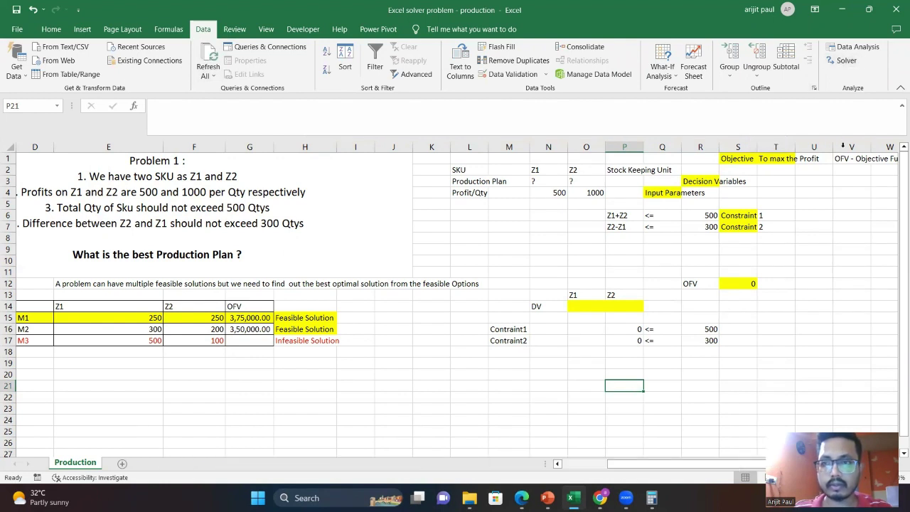
pyautogui.click(840, 171)
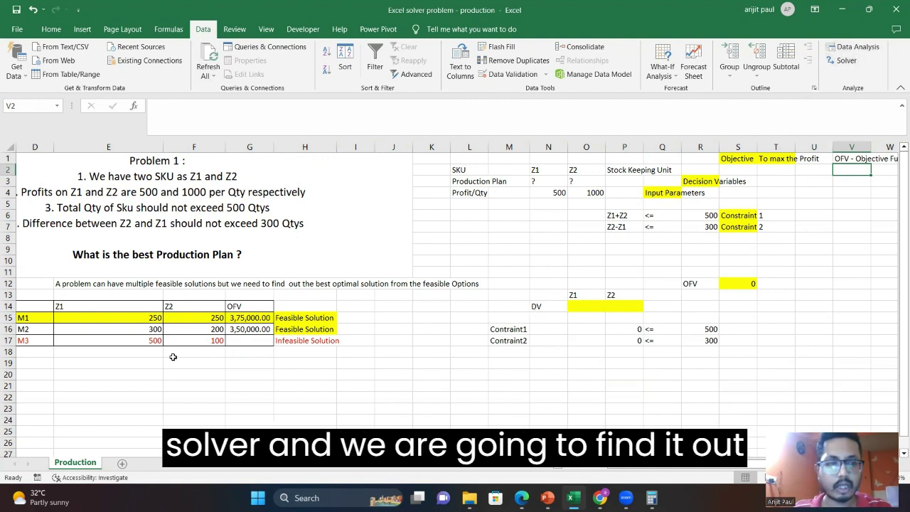
pyautogui.click(76, 319)
pyautogui.moveTo(76, 319); pyautogui.dragTo(242, 318)
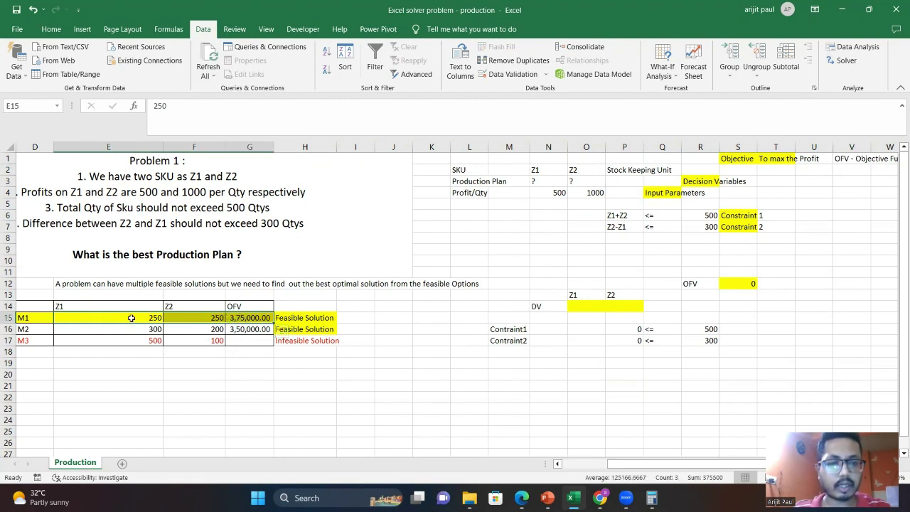
pyautogui.moveTo(135, 319); pyautogui.dragTo(260, 318)
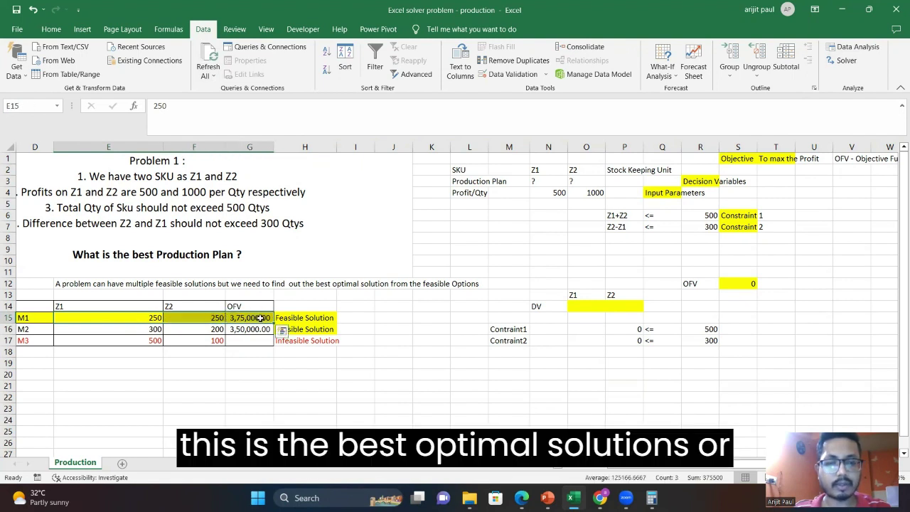
pyautogui.click(385, 308)
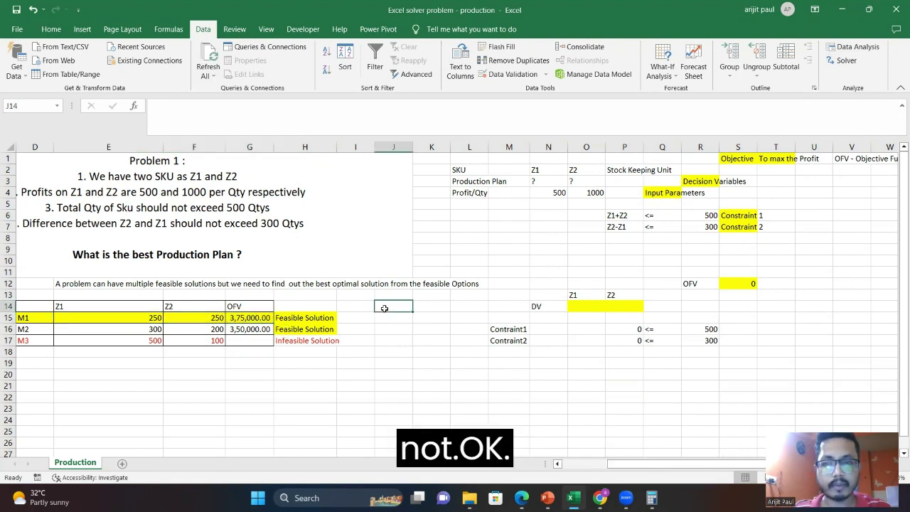
# Open Solver and set its objective to the OFV cell S12
pyautogui.click(851, 62)
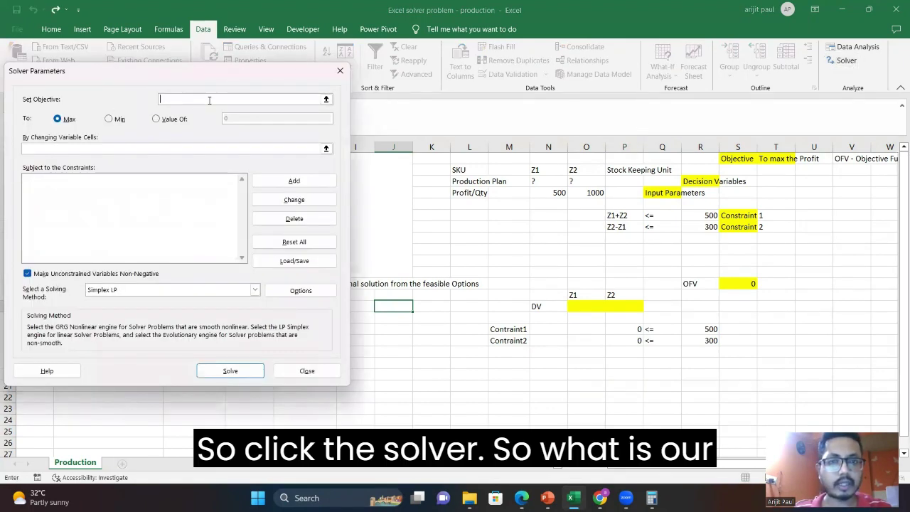
pyautogui.click(326, 99)
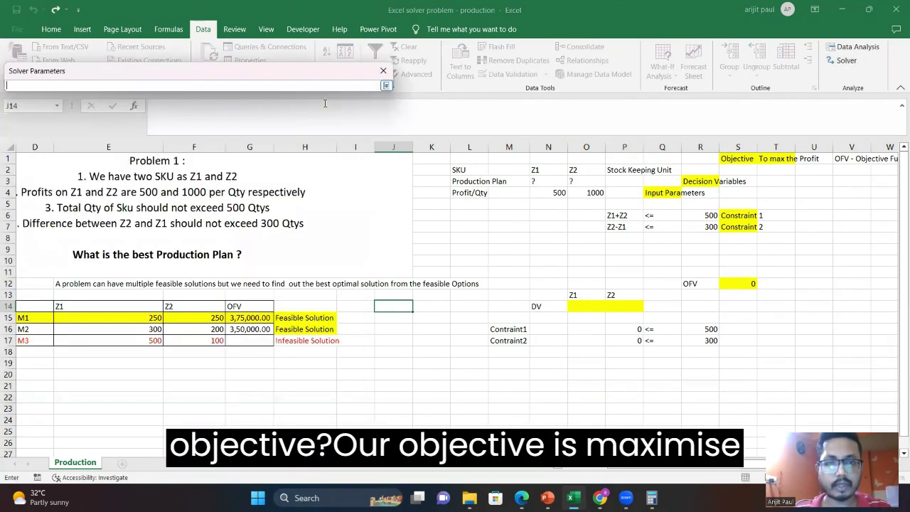
pyautogui.click(745, 283)
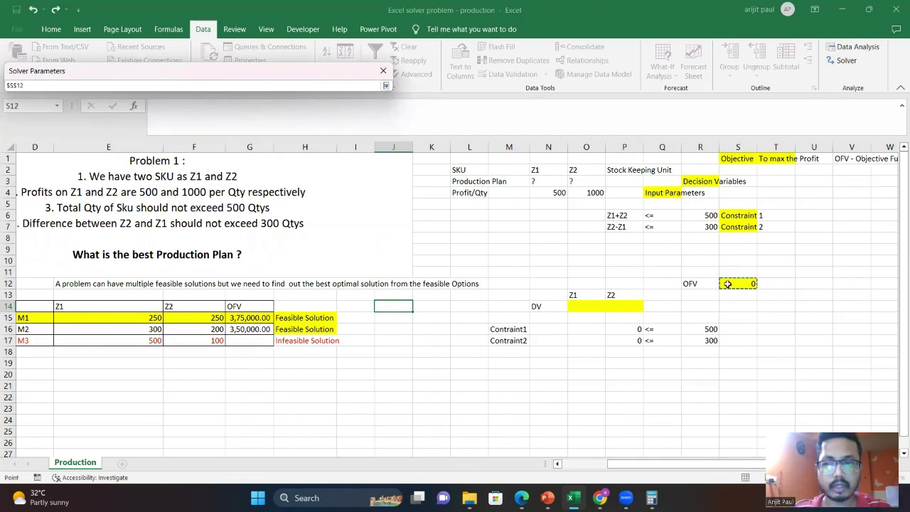
pyautogui.click(385, 86)
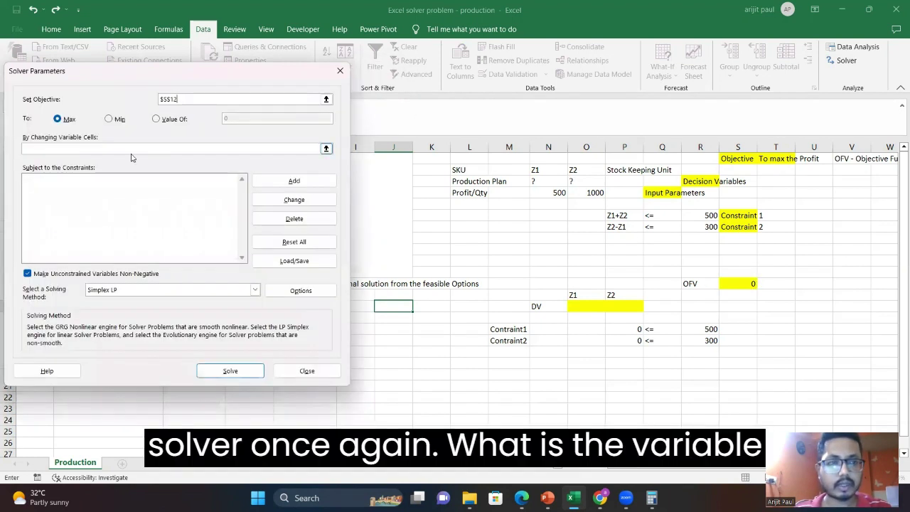
# Set the Solver's changing variable cells to the Z1 and Z2 decision cells O14:P14
pyautogui.click(327, 147)
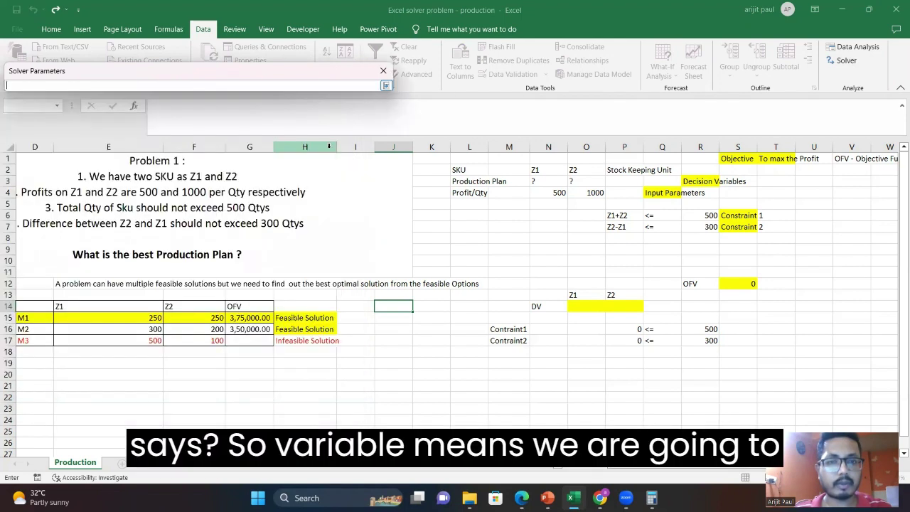
pyautogui.click(581, 306)
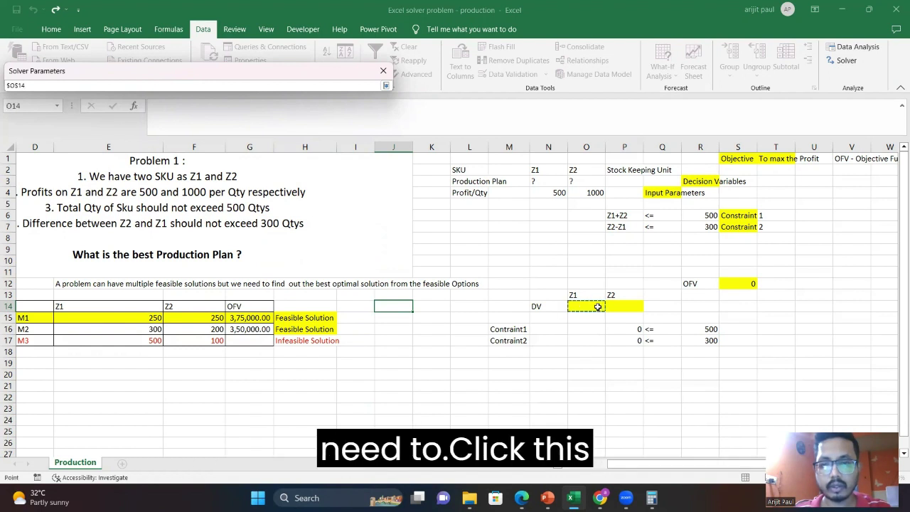
pyautogui.moveTo(598, 306); pyautogui.dragTo(621, 306)
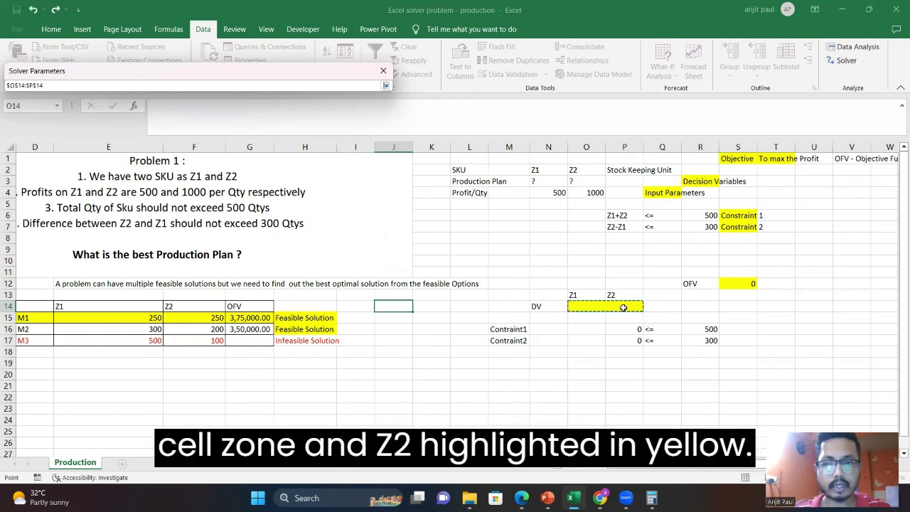
pyautogui.click(386, 85)
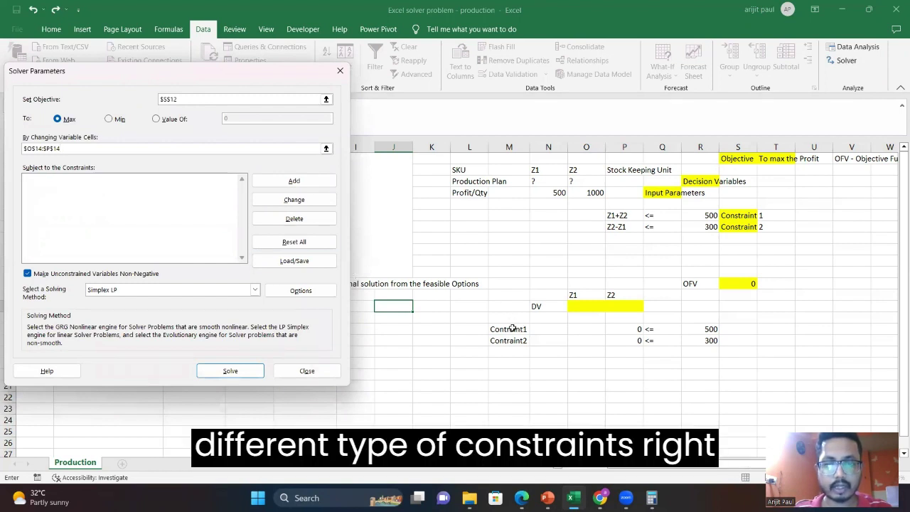
# Add the first Solver constraint so that P16 is <= R16
pyautogui.click(287, 187)
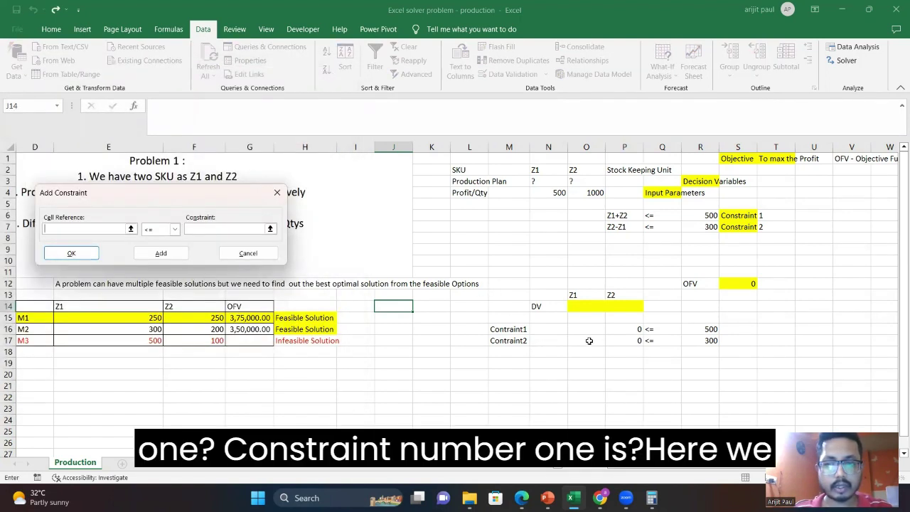
pyautogui.click(629, 329)
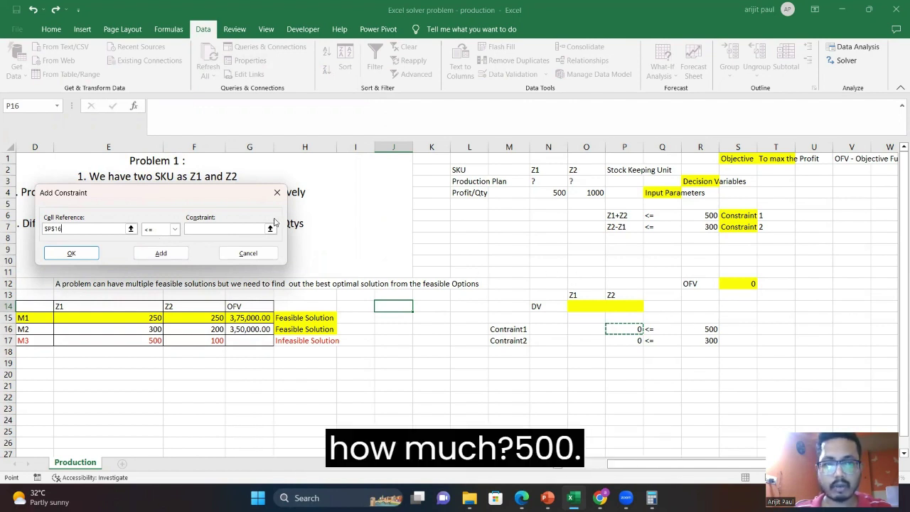
pyautogui.click(245, 228)
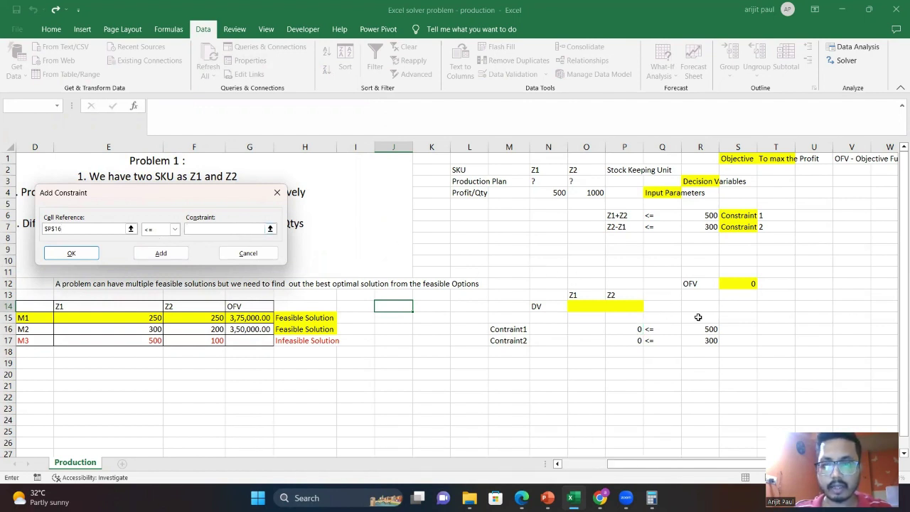
pyautogui.click(702, 329)
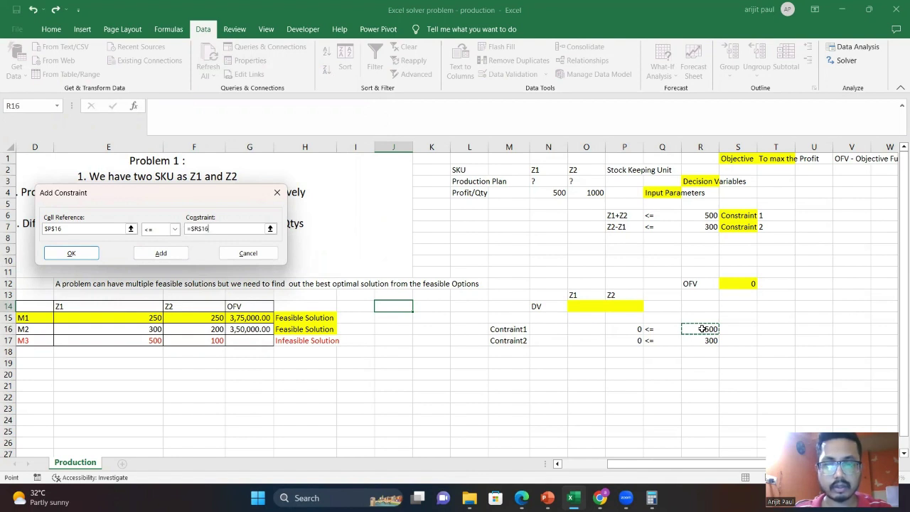
pyautogui.click(165, 253)
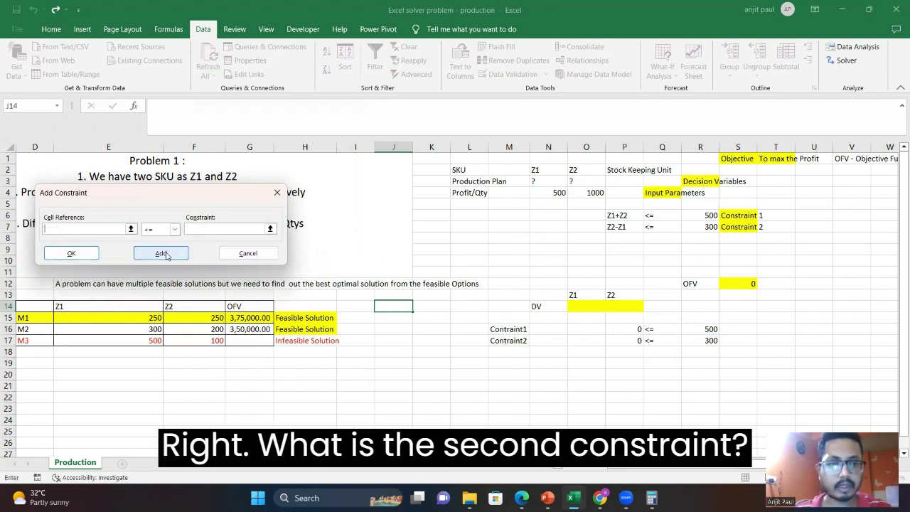
# Add the second Solver constraint so that P17 is <= R17, and return to the Solver parameters
pyautogui.click(630, 340)
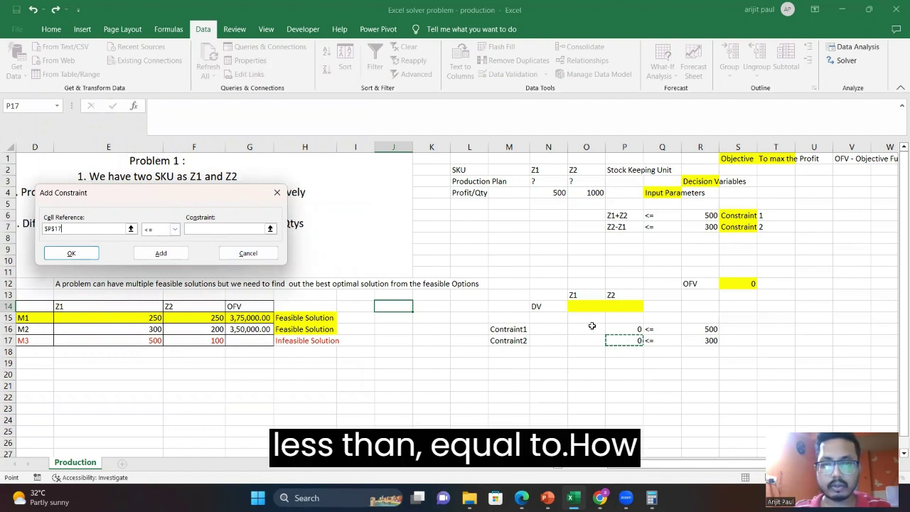
pyautogui.click(226, 232)
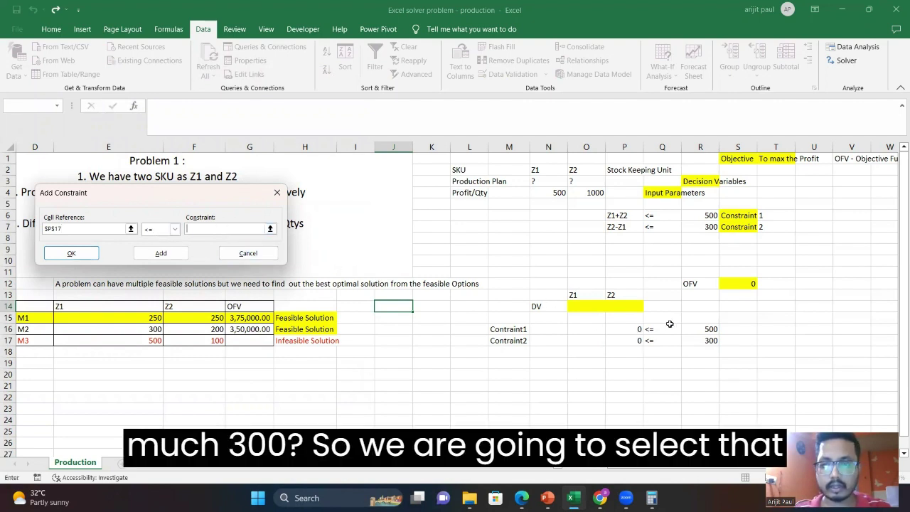
pyautogui.click(705, 340)
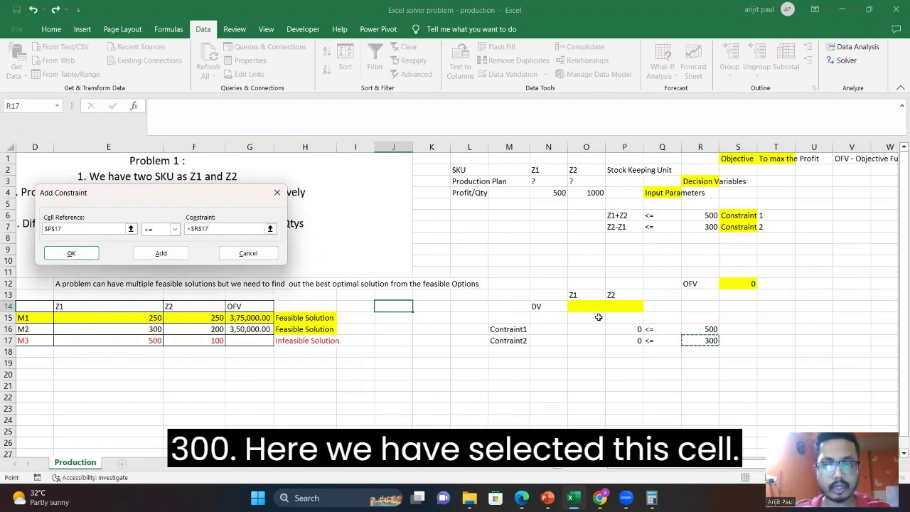
pyautogui.click(71, 254)
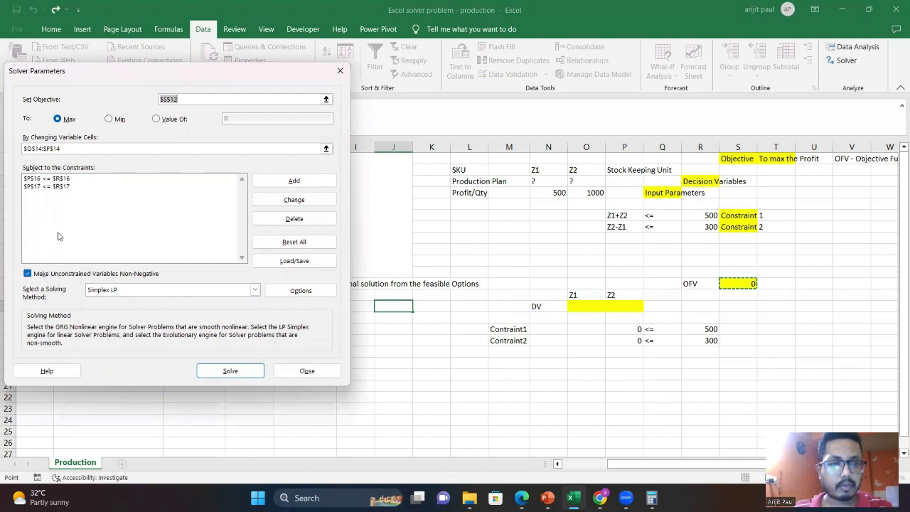
pyautogui.moveTo(177, 68); pyautogui.dragTo(255, 53)
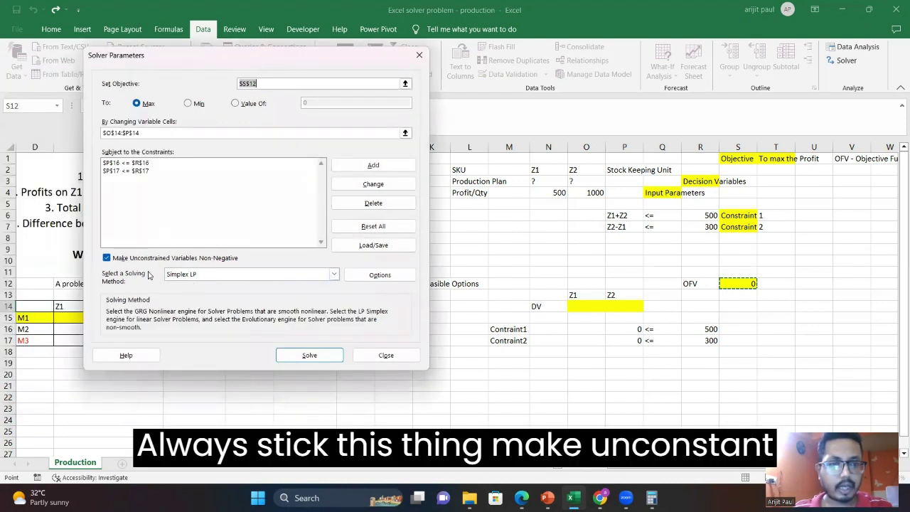
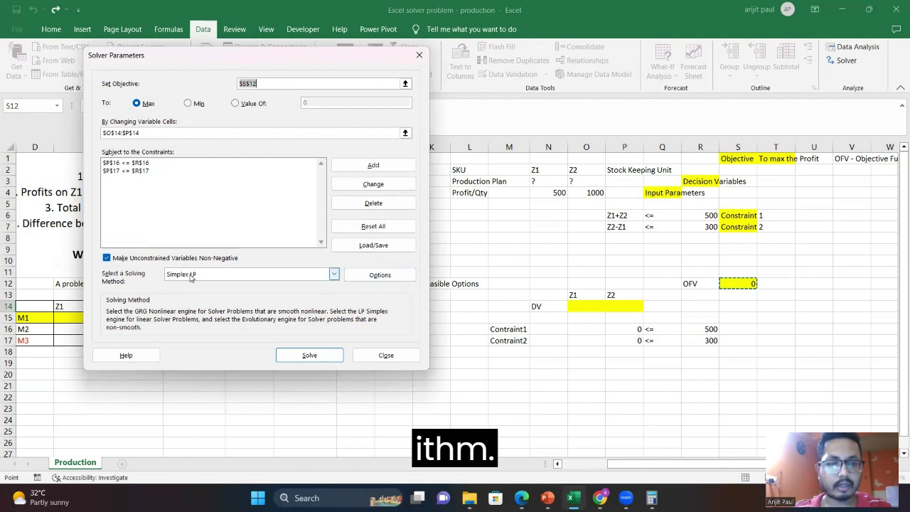
# Choose Simplex LP as the solving method, run Solver and keep its solution
pyautogui.click(202, 276)
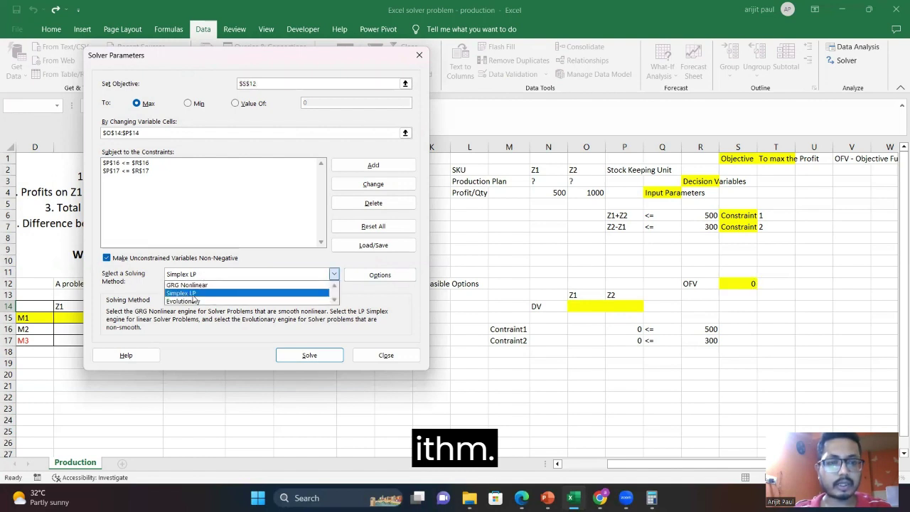
pyautogui.click(201, 294)
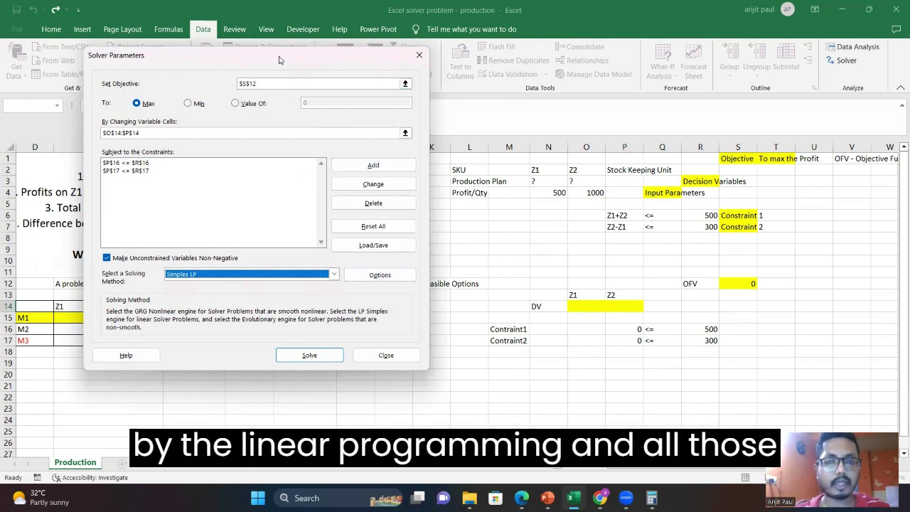
pyautogui.moveTo(279, 60); pyautogui.dragTo(309, 103)
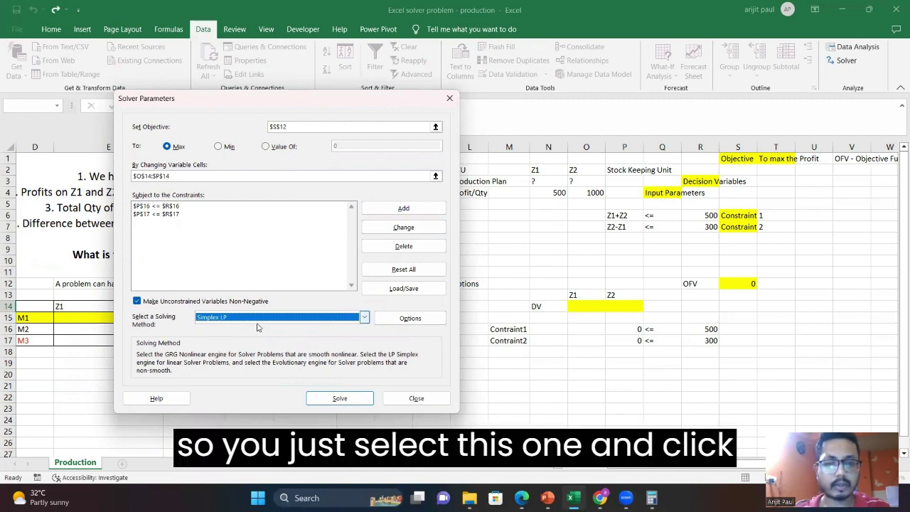
pyautogui.click(336, 399)
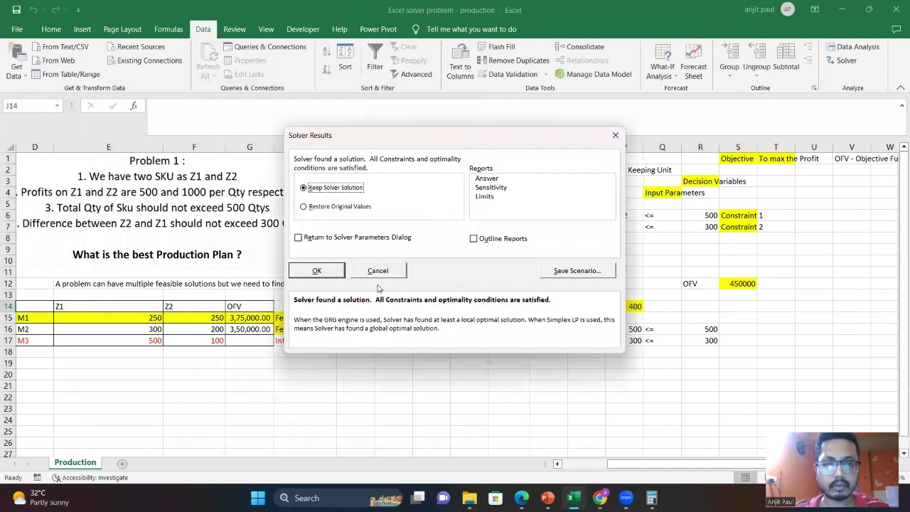
pyautogui.click(326, 271)
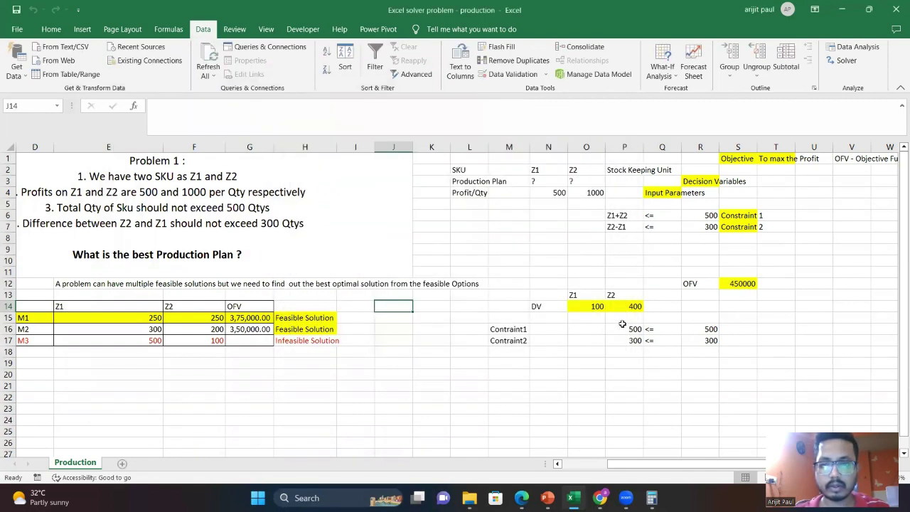
# Examine the solved Z1 and Z2 quantities in O14:P14 and compare the model's result with M1's OFV in G15
pyautogui.click(577, 306)
pyautogui.moveTo(577, 306); pyautogui.dragTo(629, 305)
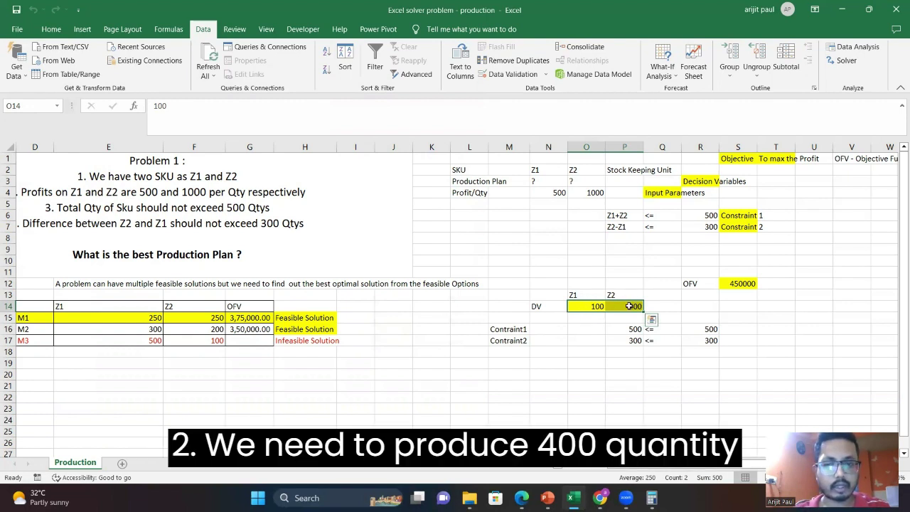
pyautogui.moveTo(584, 292); pyautogui.dragTo(616, 314)
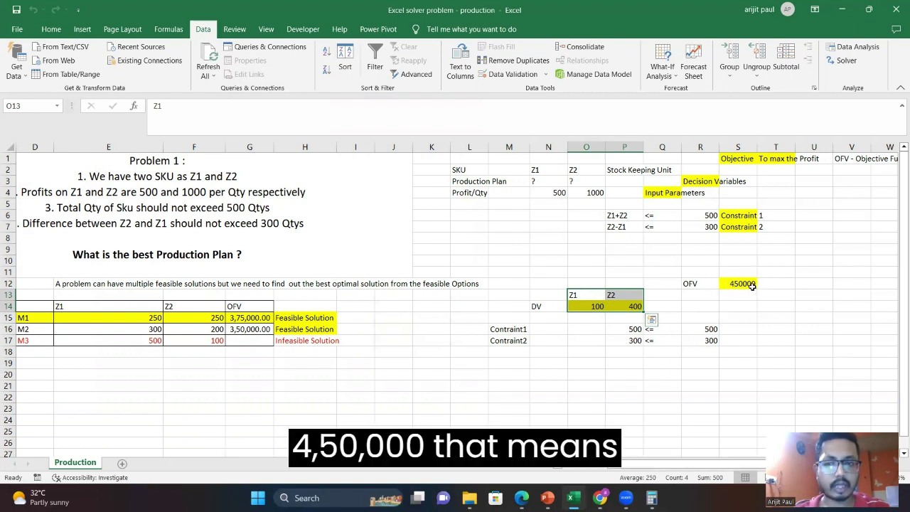
pyautogui.click(245, 317)
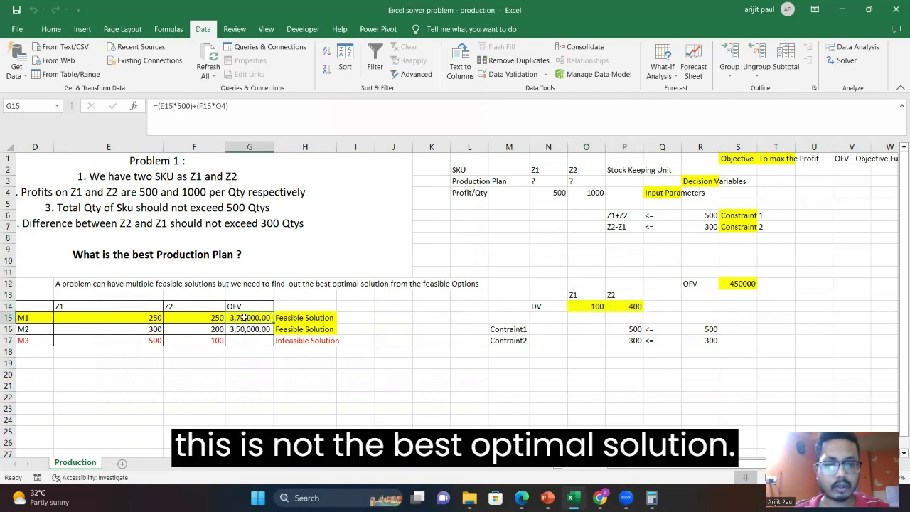
pyautogui.moveTo(244, 317); pyautogui.dragTo(294, 316)
pyautogui.moveTo(499, 270); pyautogui.dragTo(757, 360)
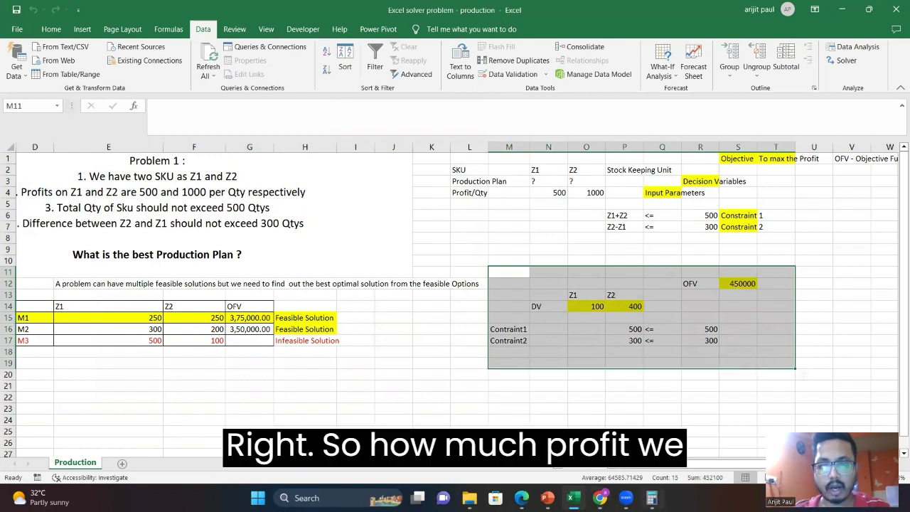
# Switch to Calculator and subtract M1's profit of 375000 from the Solver profit of 450000, then minimise it
pyautogui.click(651, 497)
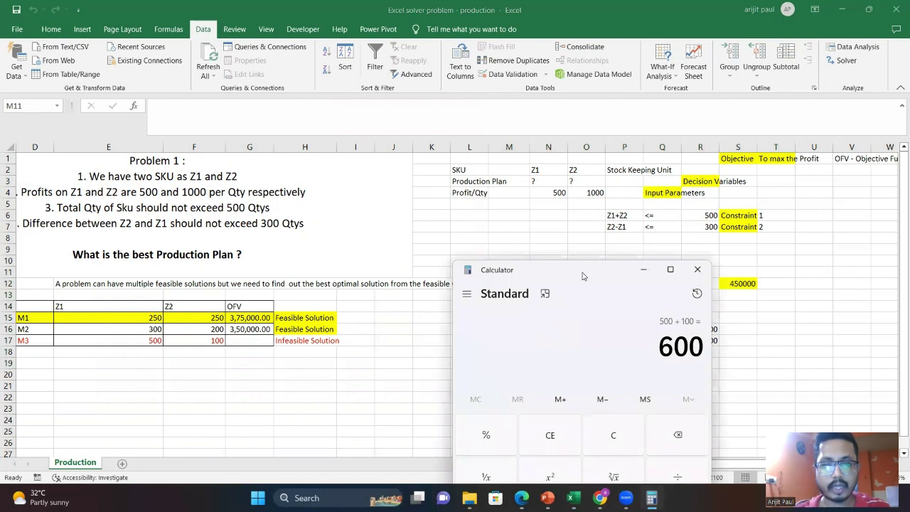
pyautogui.moveTo(582, 276); pyautogui.dragTo(472, 261)
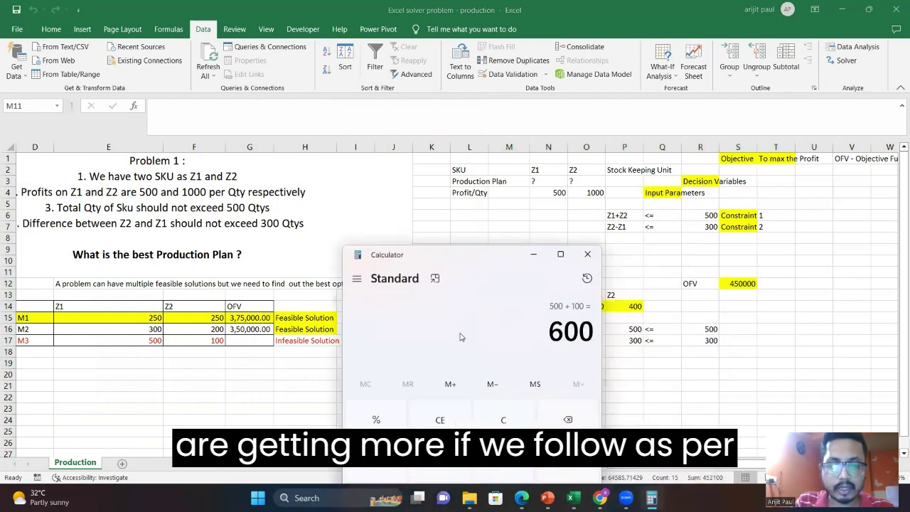
pyautogui.write('4,50,000')
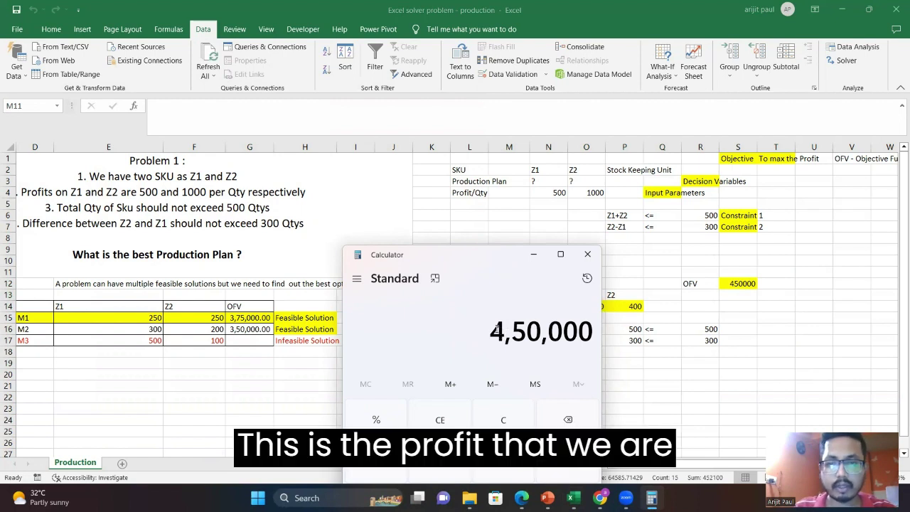
pyautogui.moveTo(492, 330); pyautogui.dragTo(599, 329)
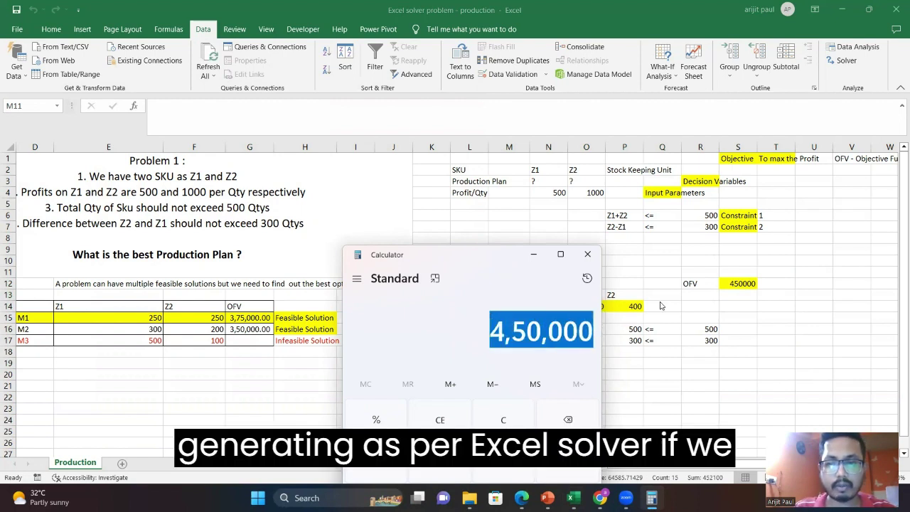
pyautogui.moveTo(414, 257); pyautogui.dragTo(245, 264)
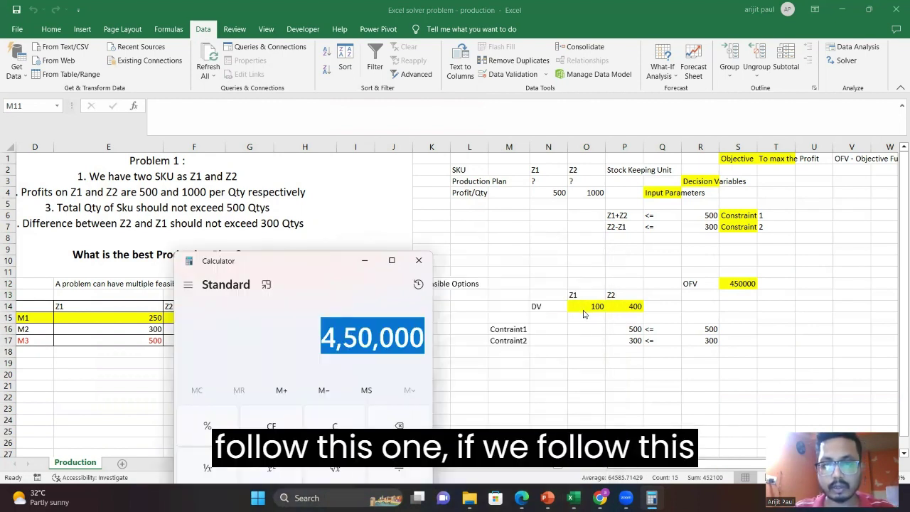
pyautogui.moveTo(311, 264); pyautogui.dragTo(532, 173)
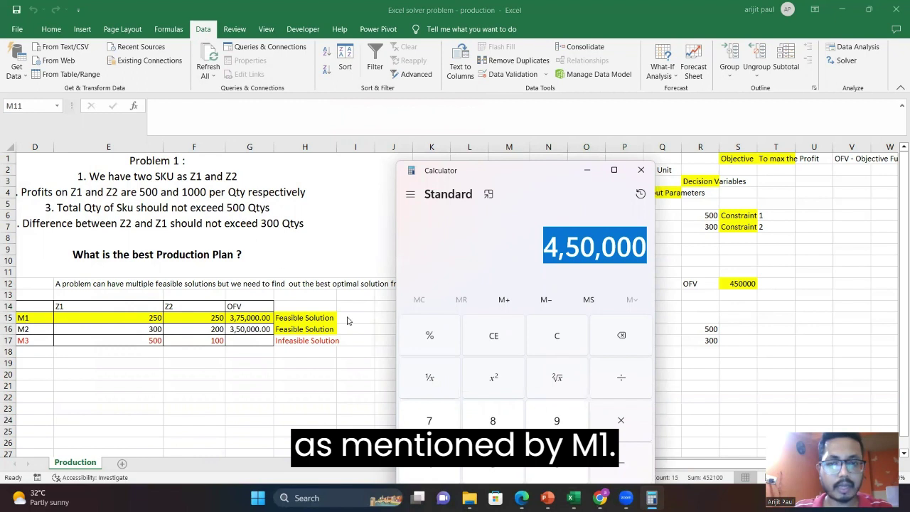
pyautogui.press('-')
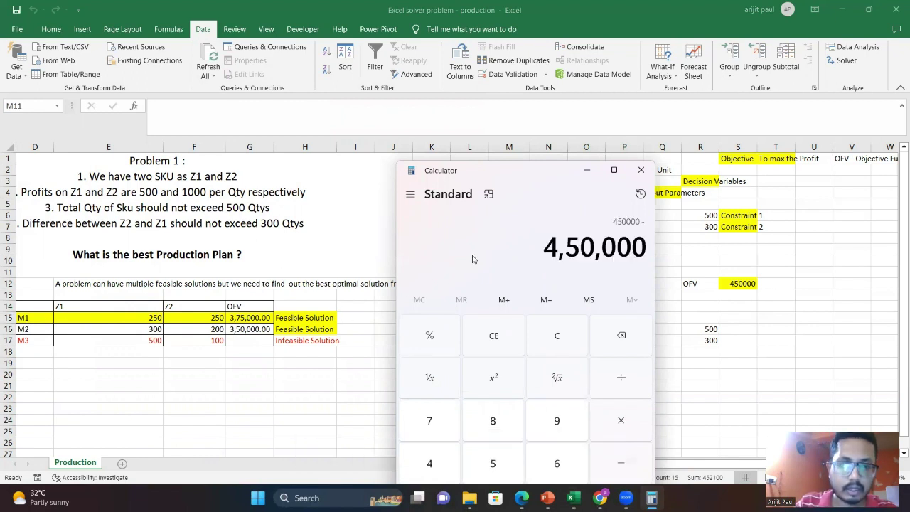
pyautogui.write('3')
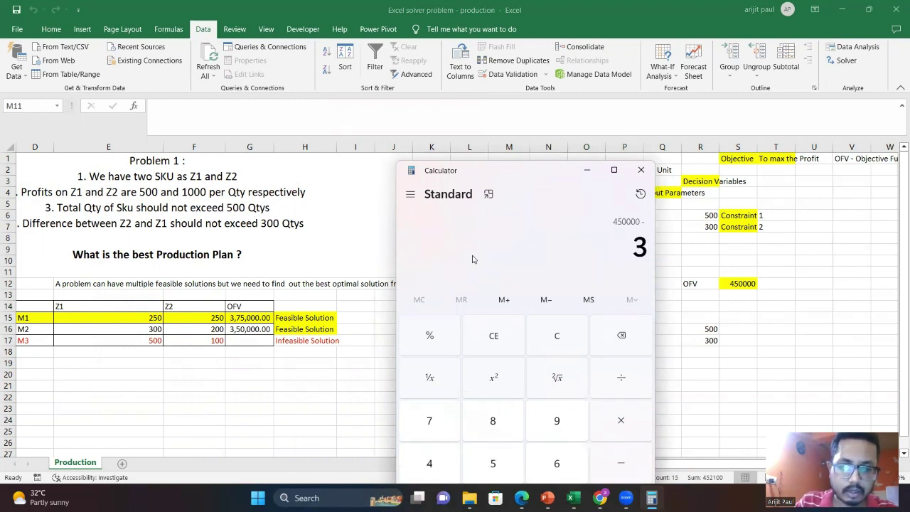
pyautogui.write('750000')
pyautogui.press('Return')
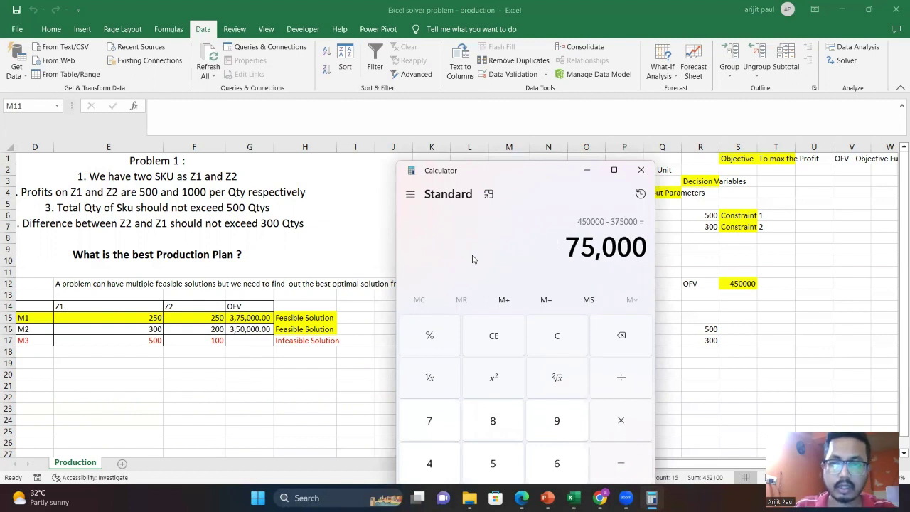
pyautogui.moveTo(642, 250); pyautogui.dragTo(567, 254)
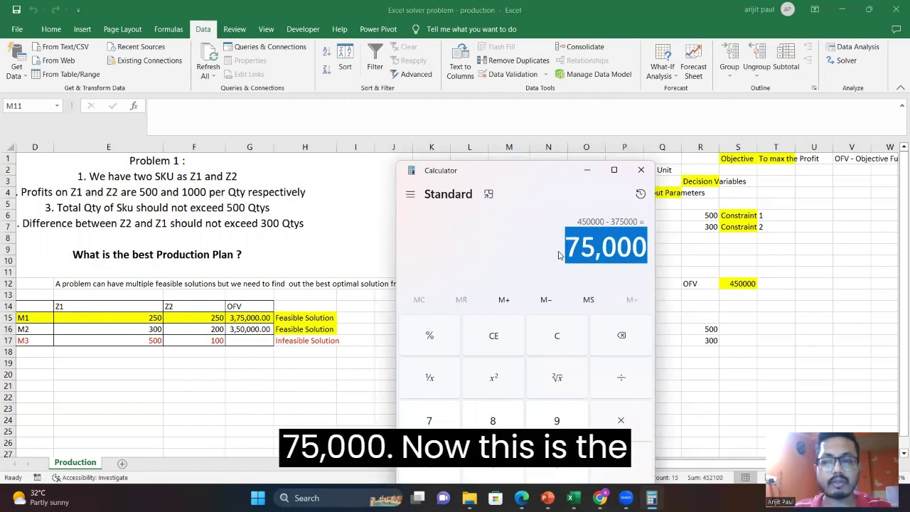
pyautogui.click(567, 253)
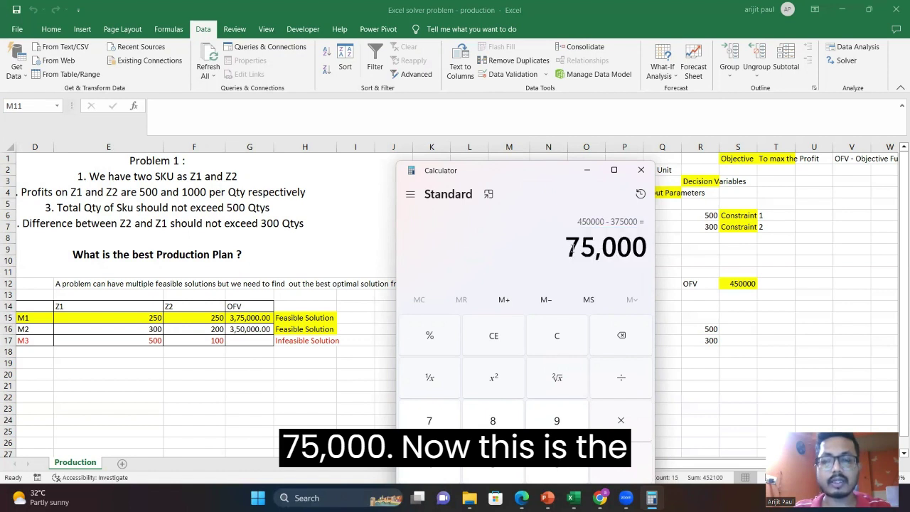
pyautogui.moveTo(572, 245); pyautogui.dragTo(645, 245)
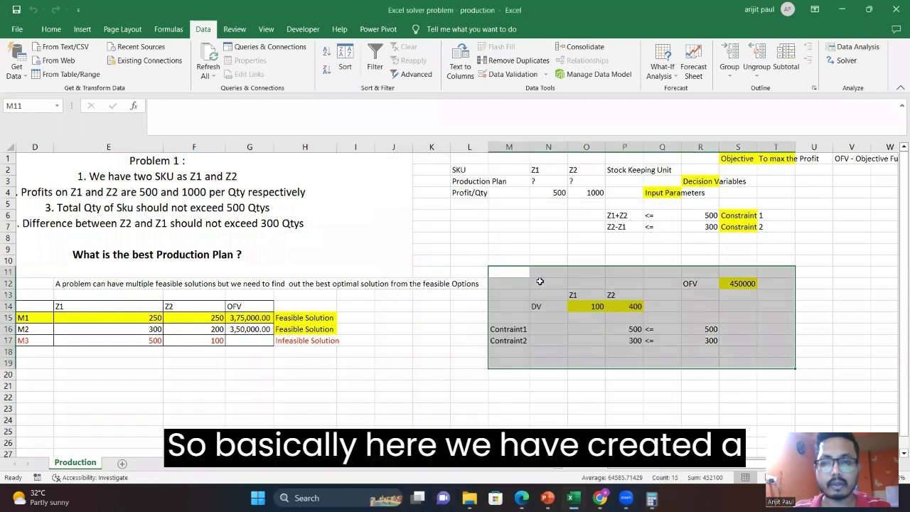
pyautogui.click(586, 170)
# Review the Solver model range M9:S18 and recheck the calculated profit difference in Calculator
pyautogui.moveTo(497, 251); pyautogui.dragTo(732, 346)
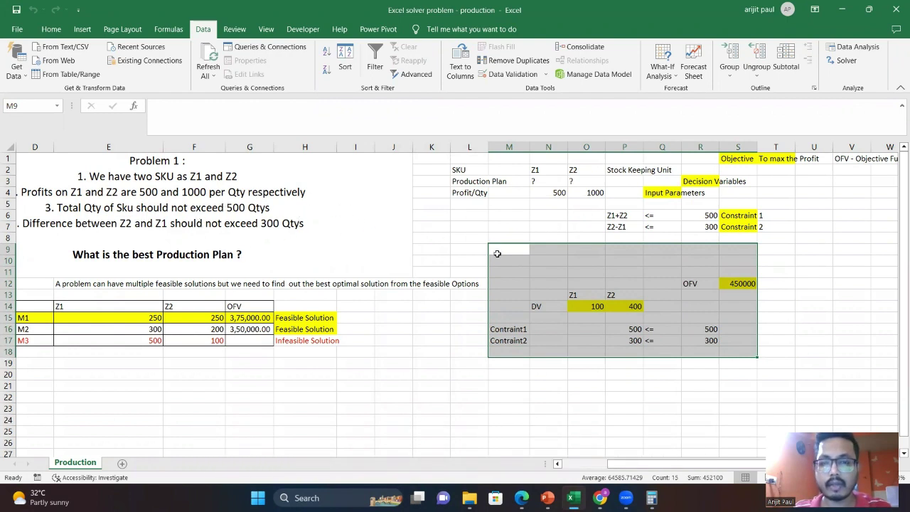
pyautogui.moveTo(496, 254); pyautogui.dragTo(735, 346)
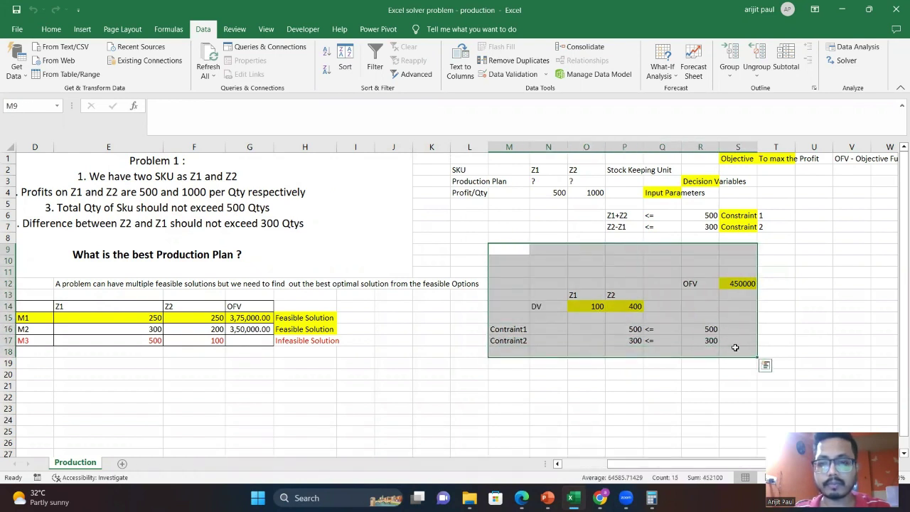
pyautogui.click(651, 497)
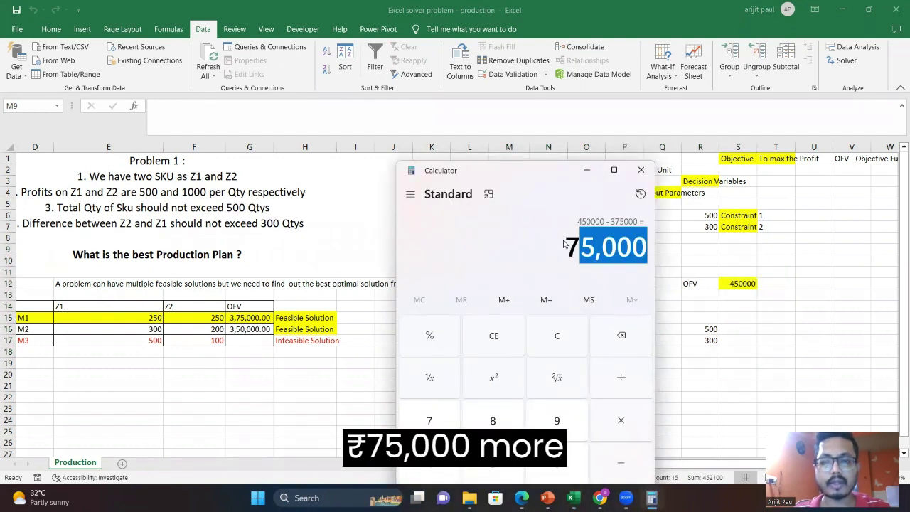
pyautogui.moveTo(566, 246); pyautogui.dragTo(648, 254)
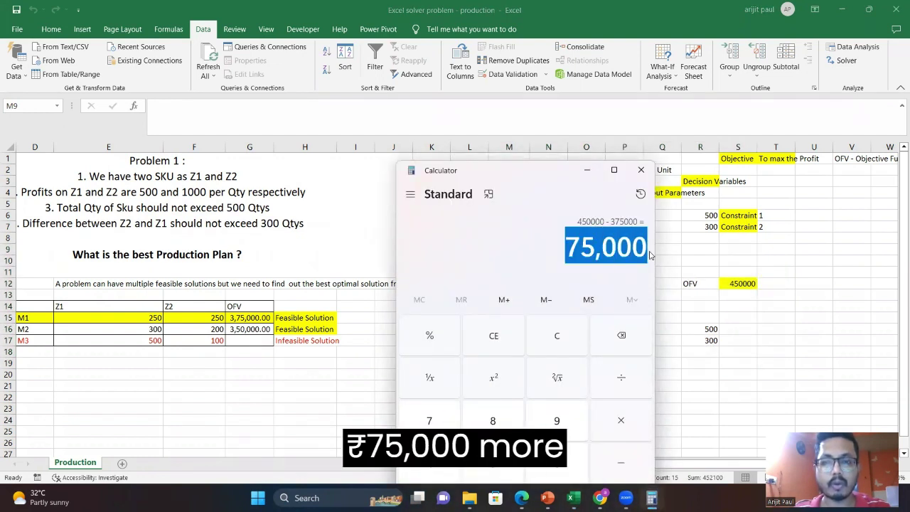
pyautogui.click(586, 170)
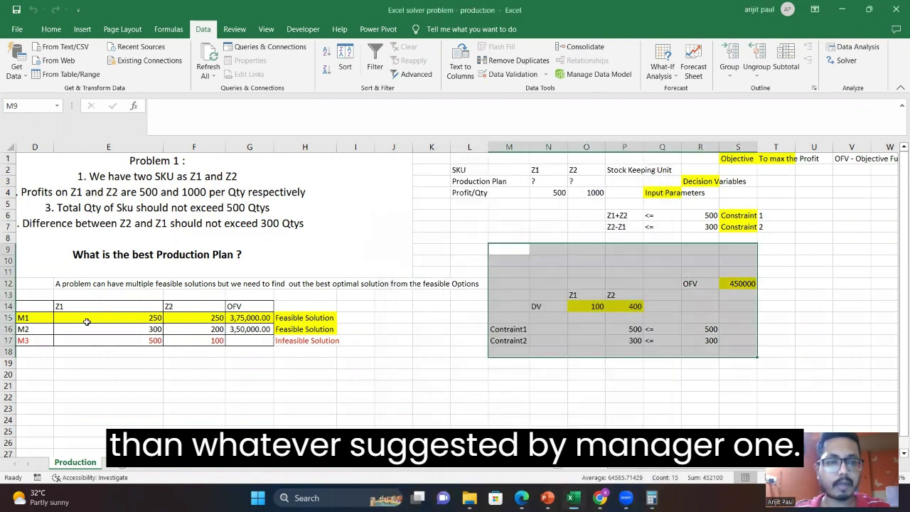
# Compare M1's plan in row 15 with the solved Z2 quantity in P14 and inspect the second constraint in P17
pyautogui.moveTo(140, 318); pyautogui.dragTo(203, 321)
pyautogui.moveTo(39, 322); pyautogui.dragTo(64, 318)
pyautogui.click(629, 303)
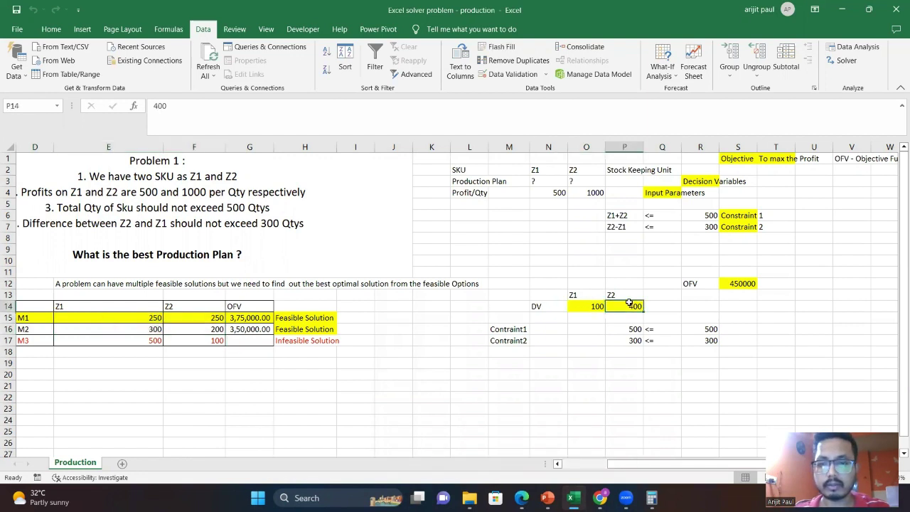
pyautogui.click(608, 339)
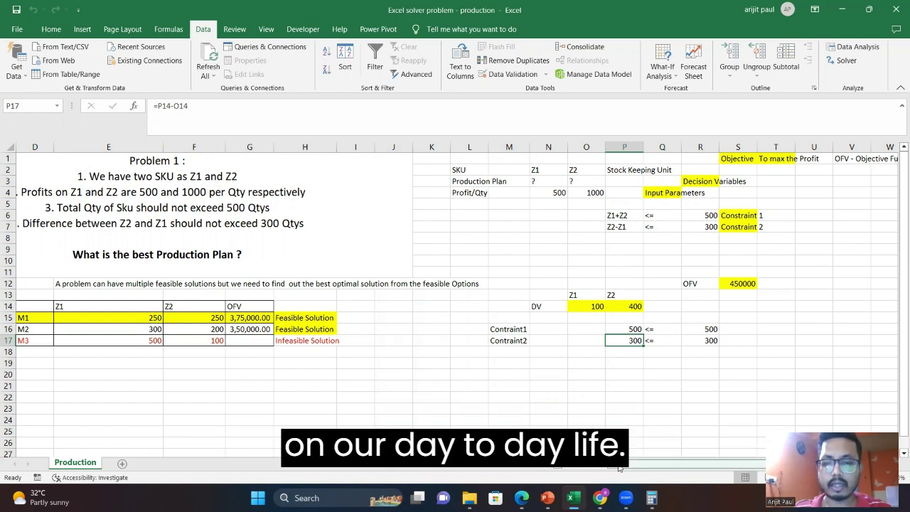
pyautogui.click(548, 431)
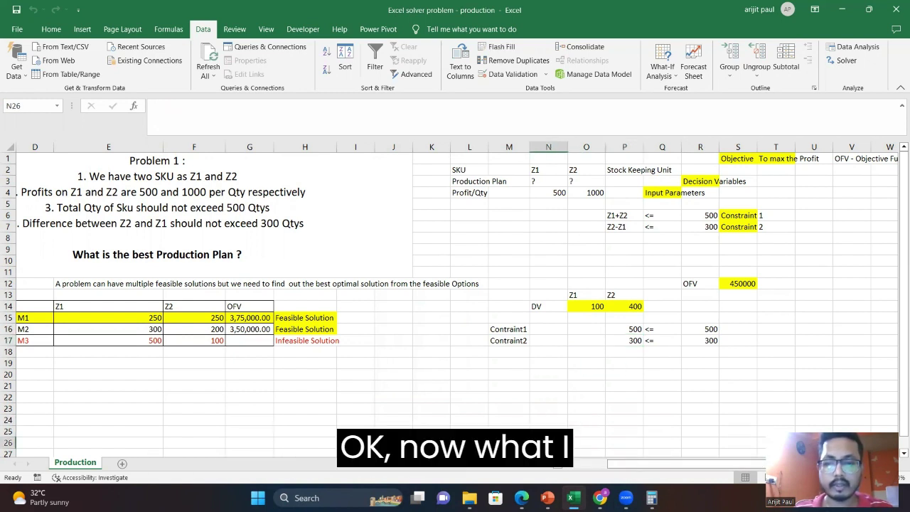
# Switch to the Session-1- Solver presentation in PowerPoint, present it up to the "What is a Model ?" slide, and leave the slide show
pyautogui.click(547, 497)
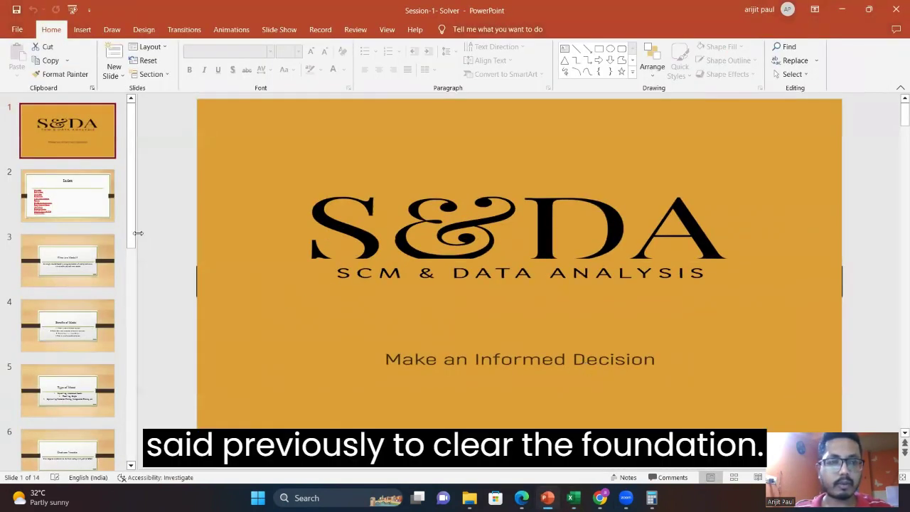
pyautogui.click(89, 206)
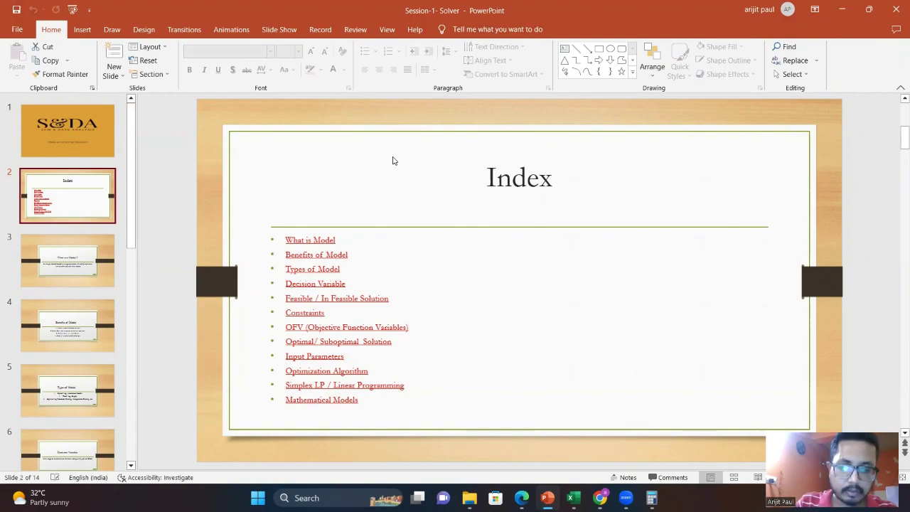
pyautogui.press('F5')
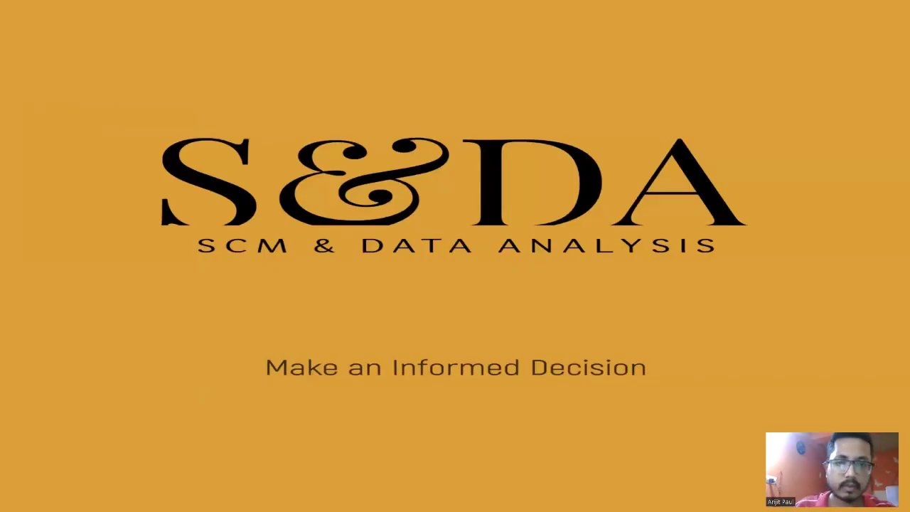
pyautogui.press('Right')
pyautogui.press('Right')
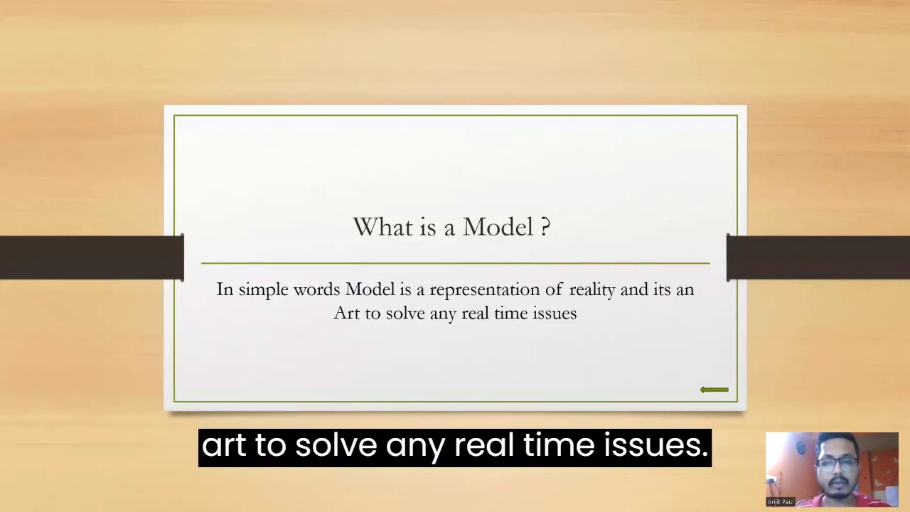
pyautogui.press('Escape')
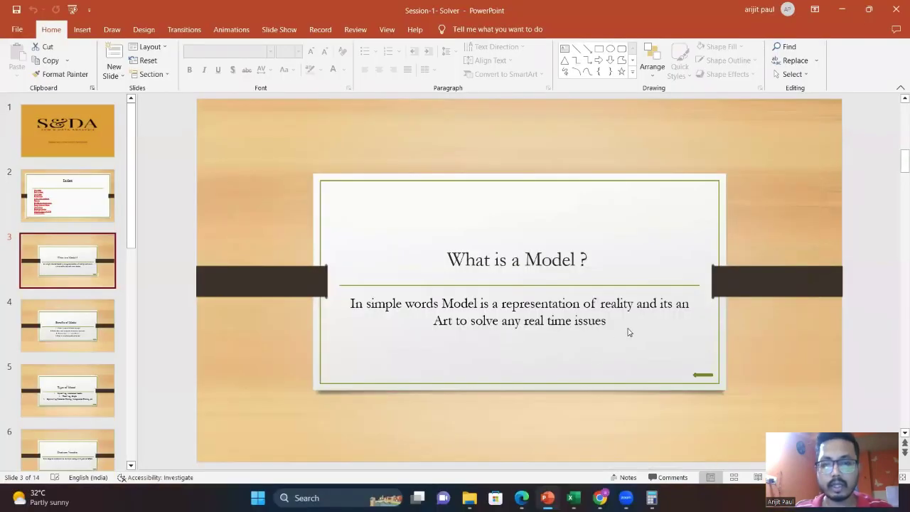
# Switch to the Excel workbook, highlight the Solver model in M10:T19, and return to the "What is a Model ?" slide in PowerPoint
pyautogui.click(570, 498)
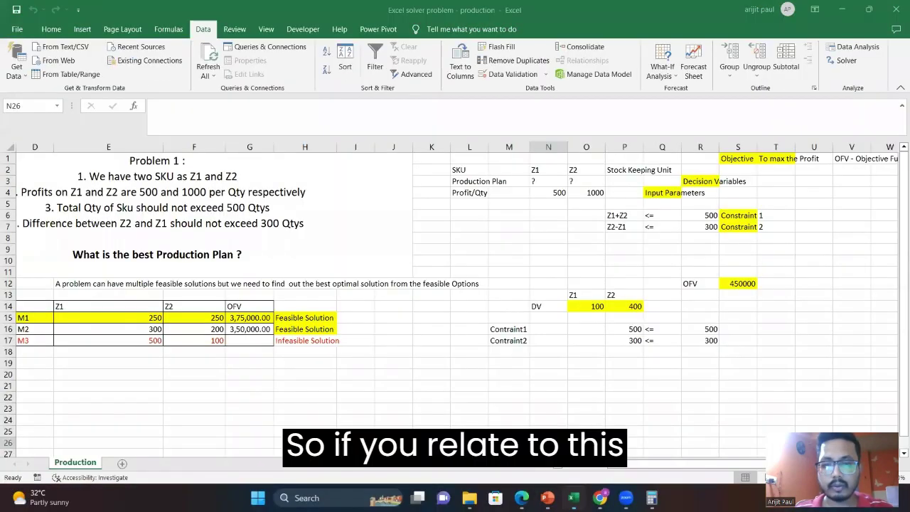
pyautogui.click(509, 284)
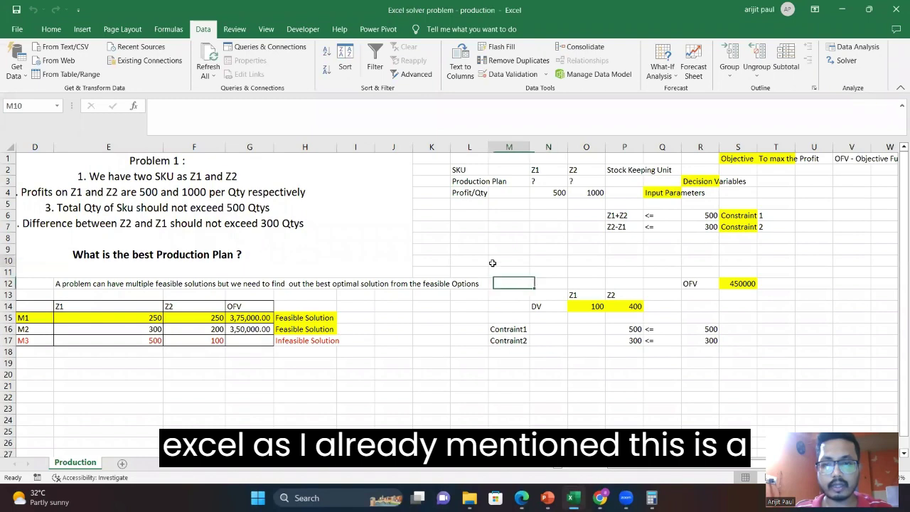
pyautogui.moveTo(509, 260); pyautogui.dragTo(770, 359)
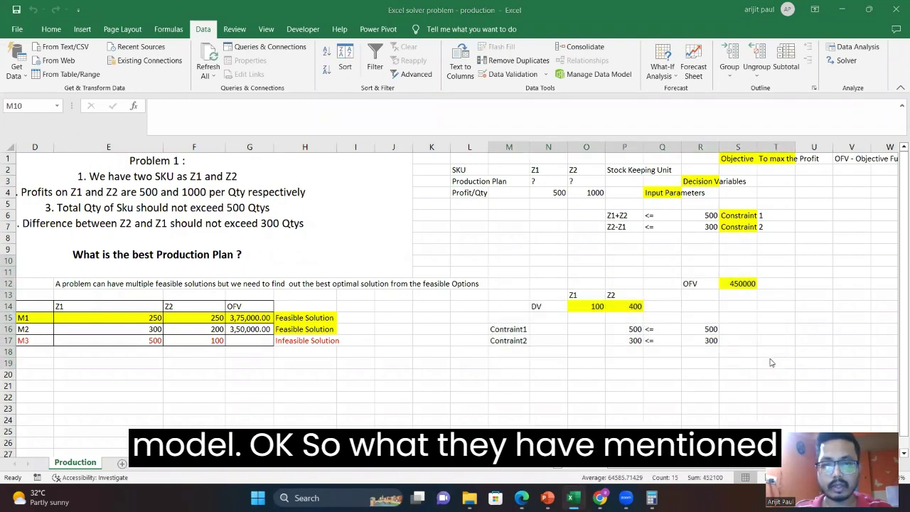
pyautogui.hotkey('alt', 'Tab')
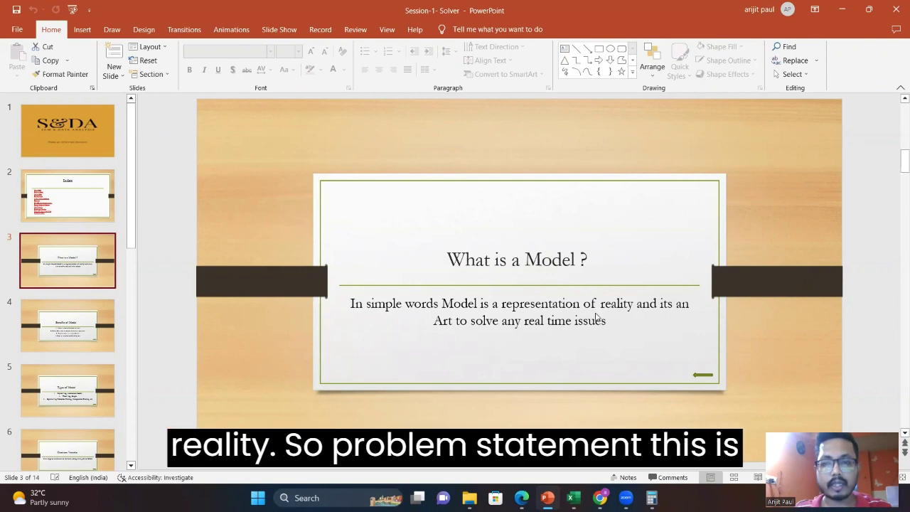
# Relate the Problem 1 statement and the Solver model block in Excel to the model definition slide in PowerPoint
pyautogui.hotkey('alt', 'Tab')
pyautogui.click(293, 227)
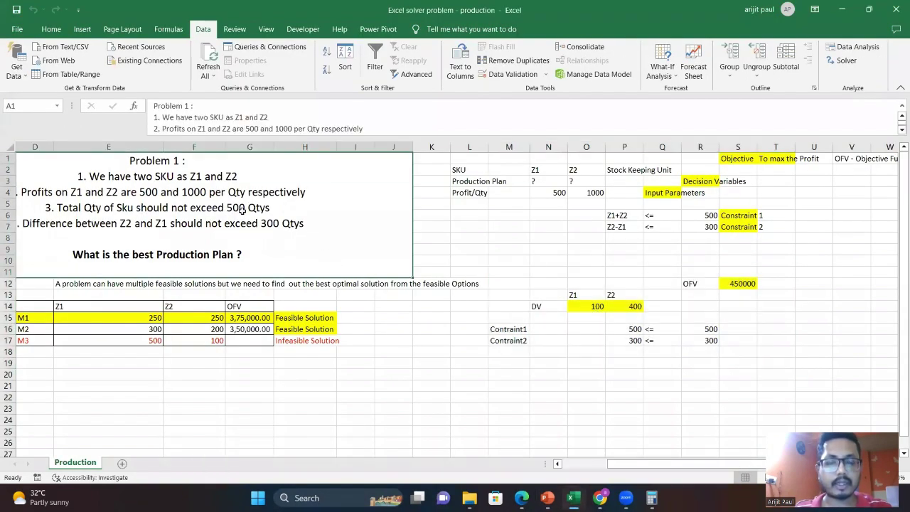
pyautogui.hotkey('alt', 'Tab')
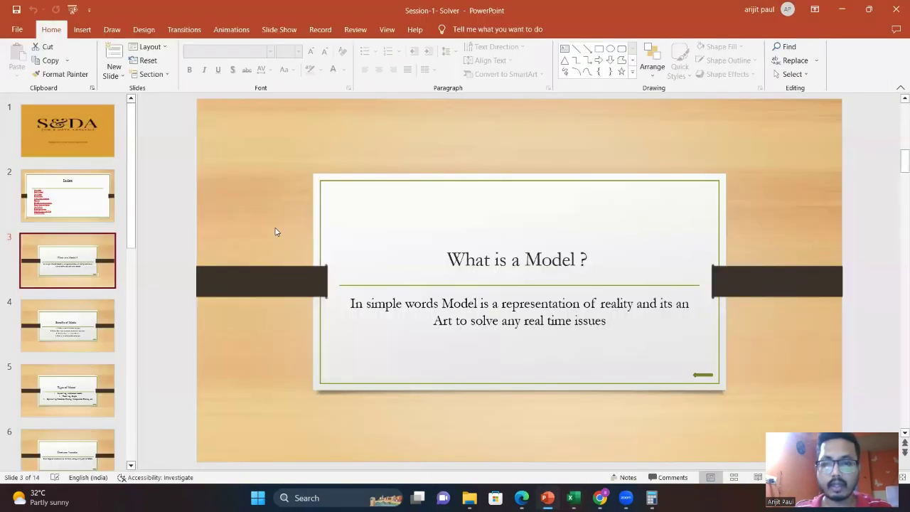
pyautogui.hotkey('alt', 'Tab')
pyautogui.moveTo(519, 272); pyautogui.dragTo(742, 348)
pyautogui.hotkey('alt', 'Tab')
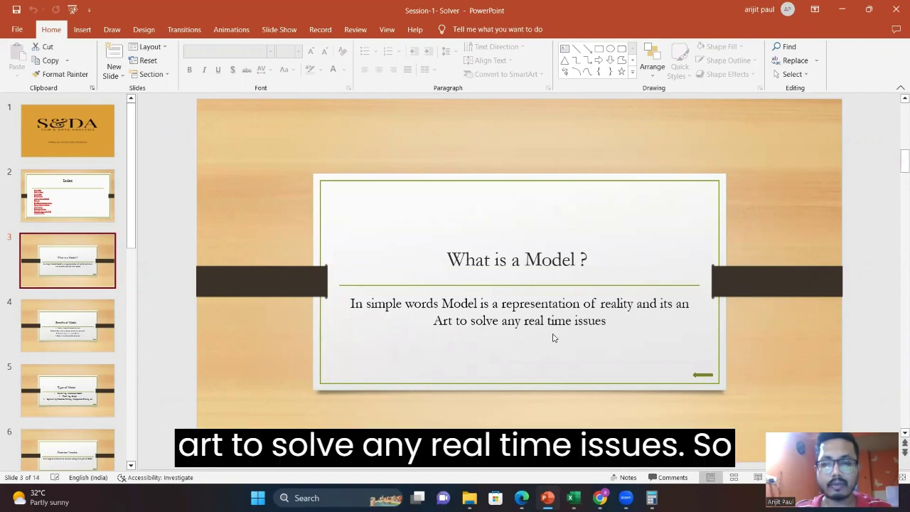
# Review the Problem 1 text and the model range M11:S17 in Excel, ending on the model definition in PowerPoint
pyautogui.hotkey('alt', 'Tab')
pyautogui.click(302, 250)
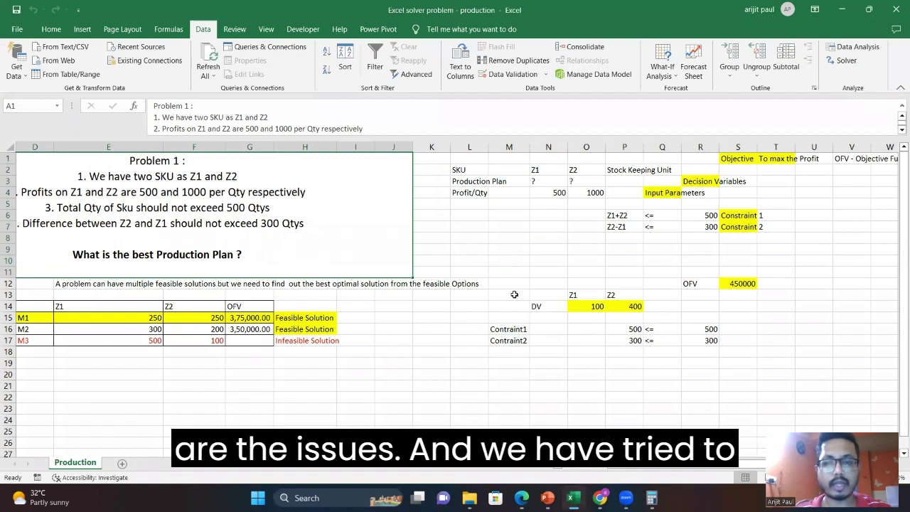
pyautogui.moveTo(503, 276); pyautogui.dragTo(715, 341)
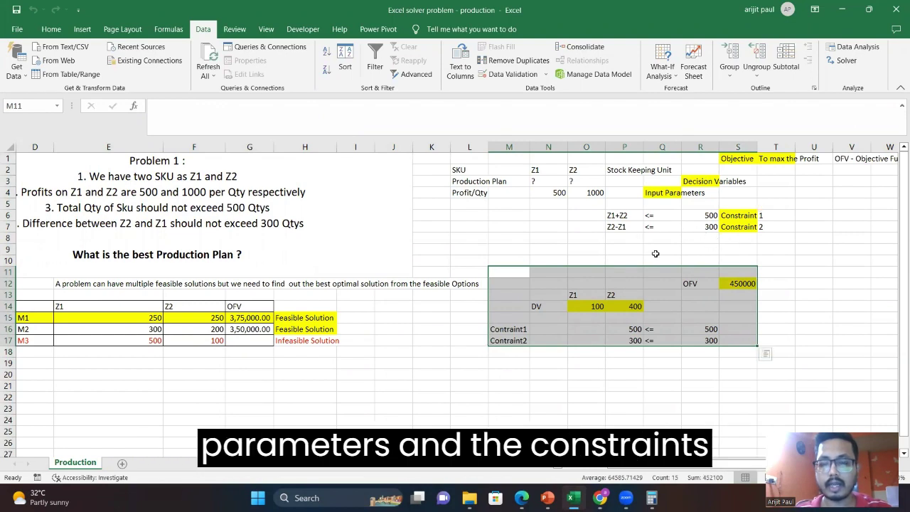
pyautogui.hotkey('alt', 'Tab')
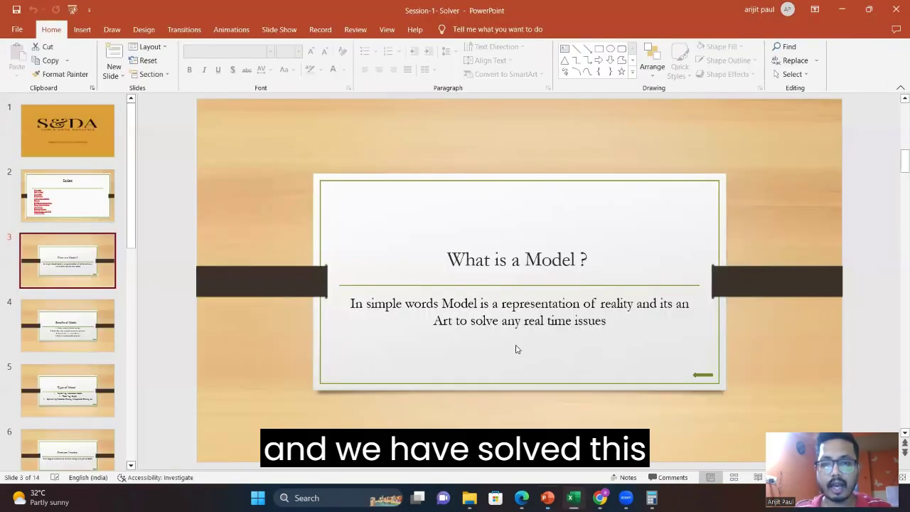
# Compare the model definition slide in PowerPoint with the Excel workbook again, highlighting the Solver model block from M11
pyautogui.hotkey('alt', 'Tab')
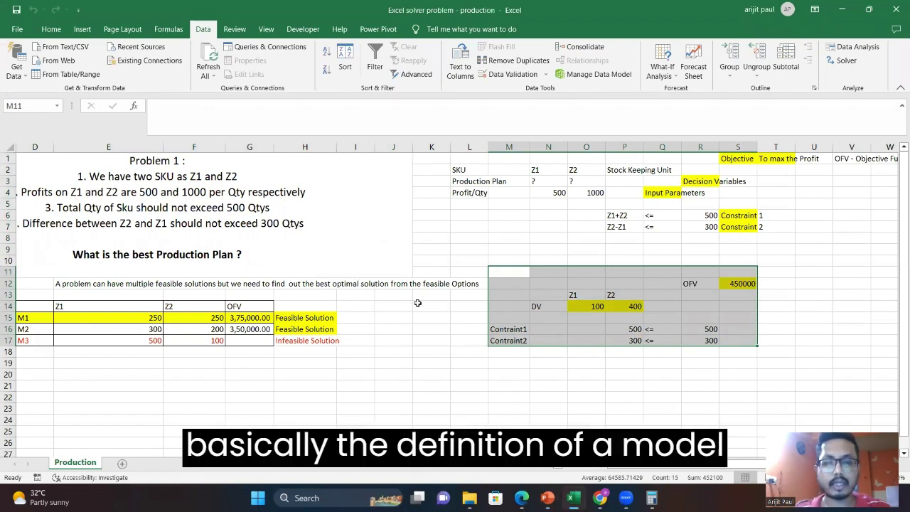
pyautogui.hotkey('alt', 'Tab')
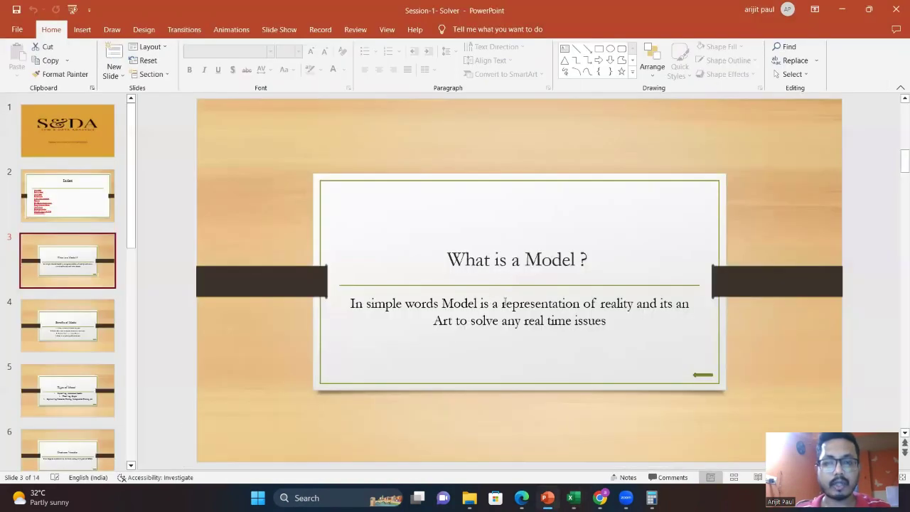
pyautogui.hotkey('alt', 'Tab')
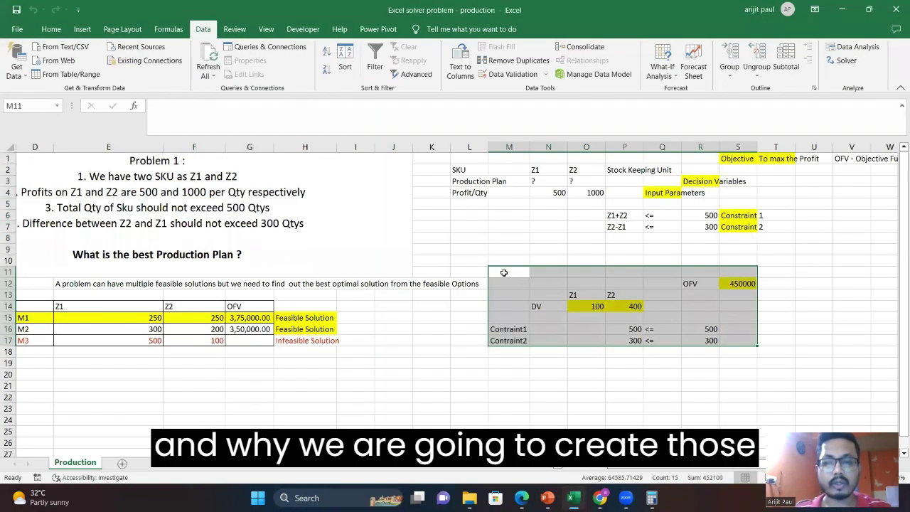
pyautogui.moveTo(506, 272); pyautogui.dragTo(717, 334)
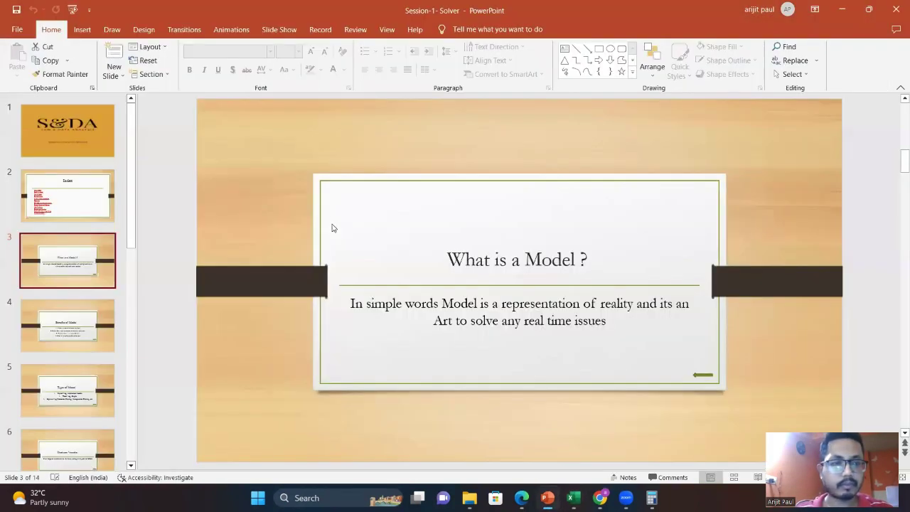
pyautogui.hotkey('alt', 'Tab')
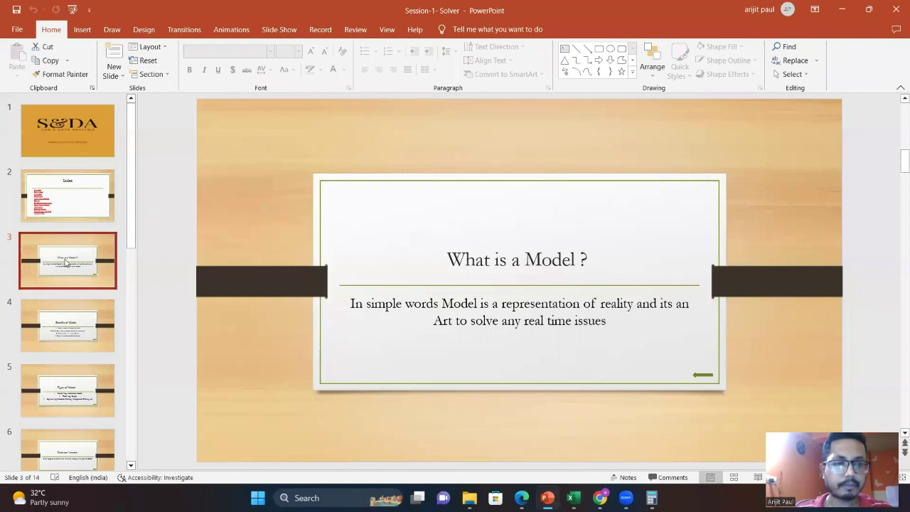
# Show slide 4, "Benefits of Model", in the presentation
pyautogui.click(78, 322)
pyautogui.hotkey('alt', 'Tab')
pyautogui.hotkey('alt', 'Tab')
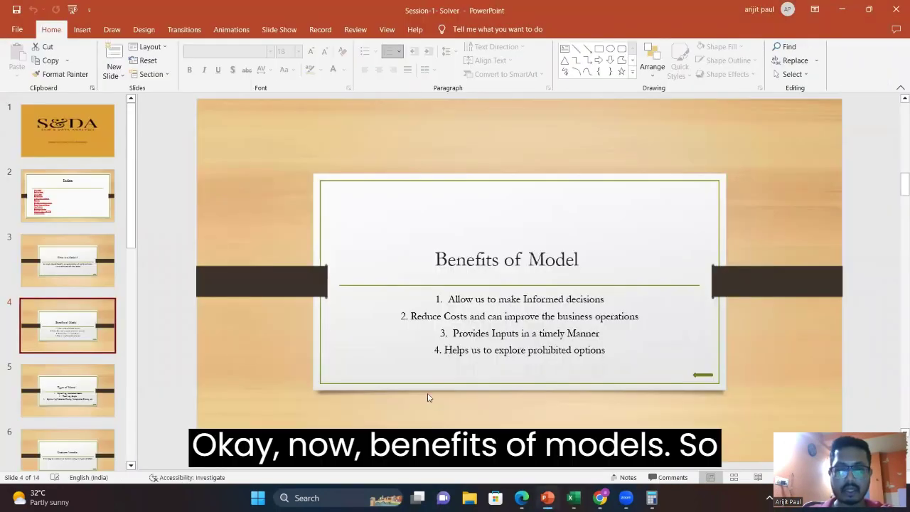
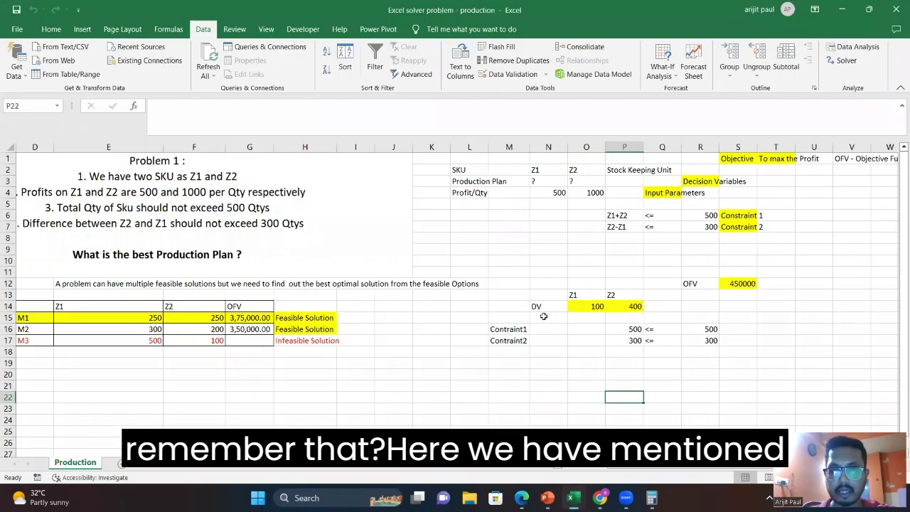
# Compare the decision variable row N14:P14 in Excel with the "Decision Variable" slide in PowerPoint, then highlight O14:P14
pyautogui.moveTo(535, 306); pyautogui.dragTo(627, 305)
pyautogui.click(547, 497)
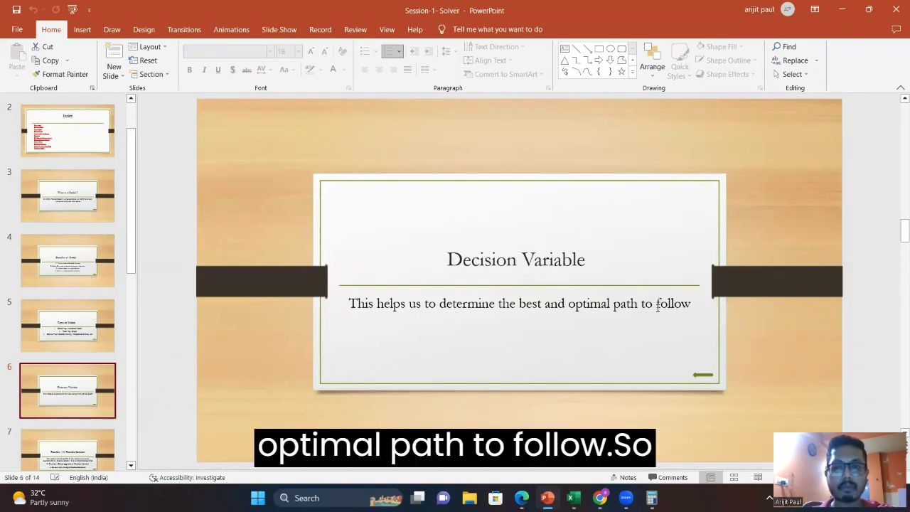
pyautogui.click(572, 498)
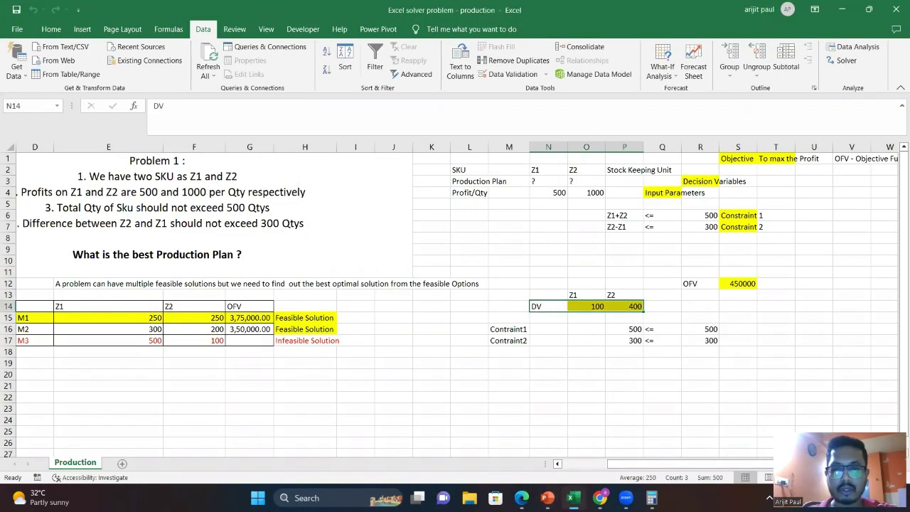
pyautogui.moveTo(579, 306); pyautogui.dragTo(623, 305)
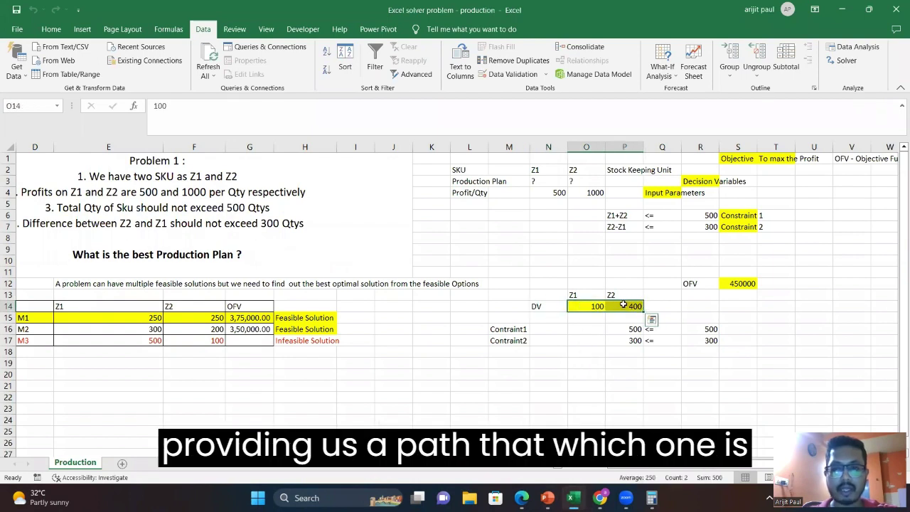
# Examine the solved Z1 and Z2 quantities in row 14 together with their headings in N13:P14
pyautogui.click(581, 306)
pyautogui.moveTo(597, 305); pyautogui.dragTo(620, 304)
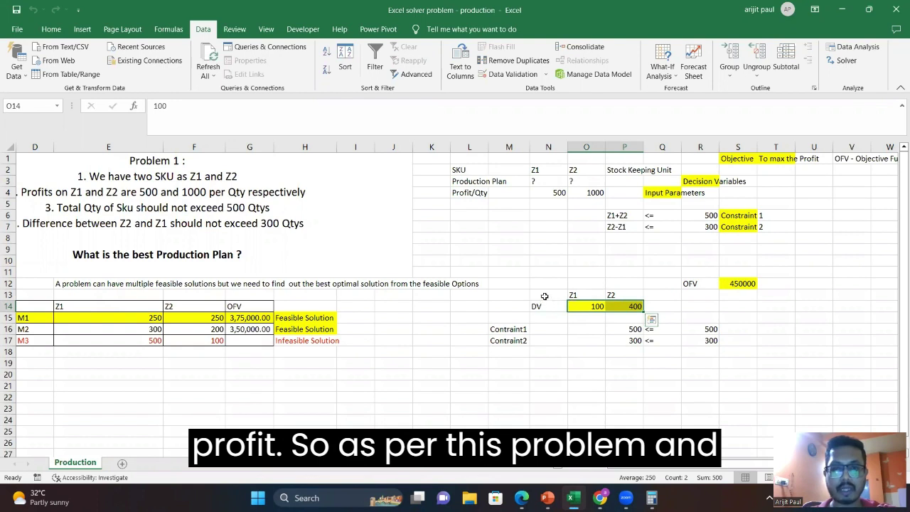
pyautogui.moveTo(543, 295); pyautogui.dragTo(618, 307)
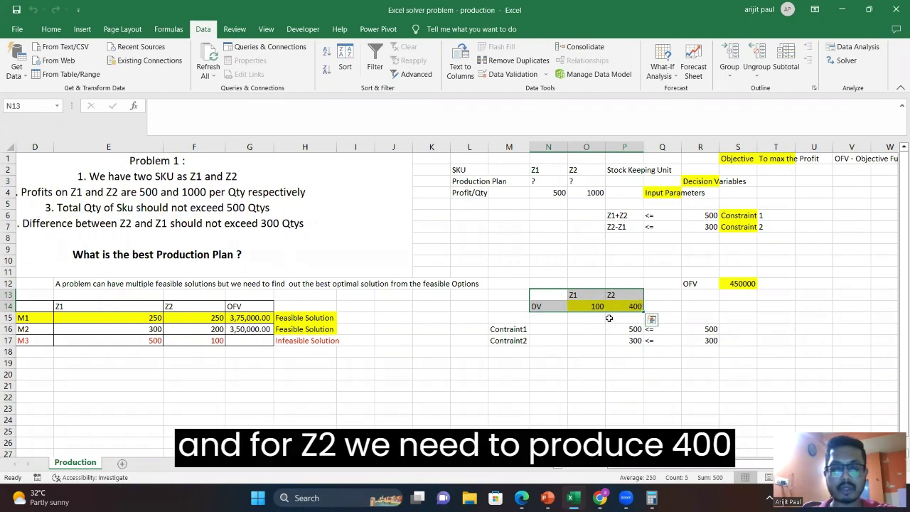
pyautogui.moveTo(576, 306); pyautogui.dragTo(620, 306)
pyautogui.moveTo(540, 307); pyautogui.dragTo(621, 306)
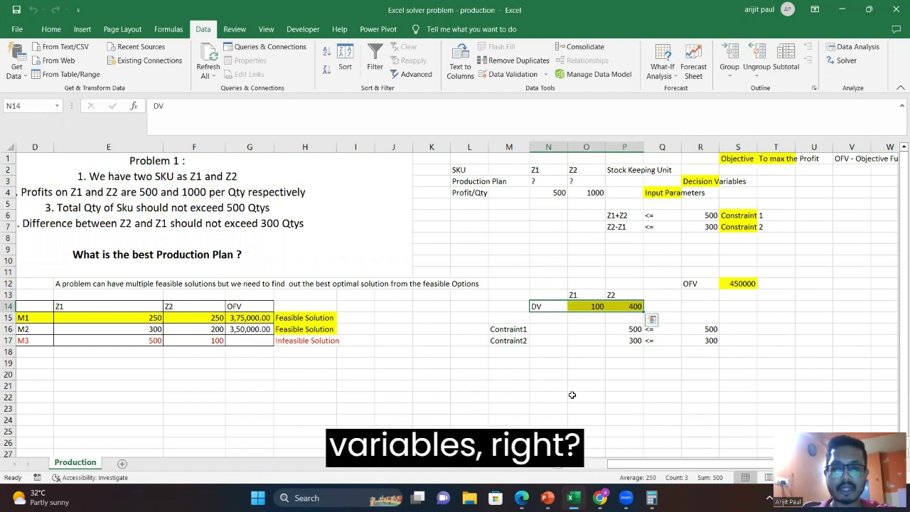
# Switch to PowerPoint and show slide 7, "Feasible / In Feasible Solution"
pyautogui.click(547, 497)
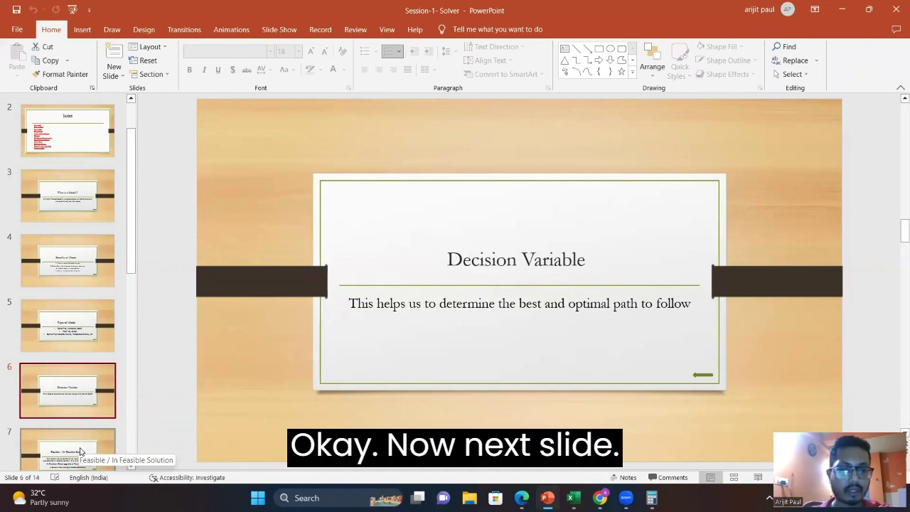
pyautogui.press('Down')
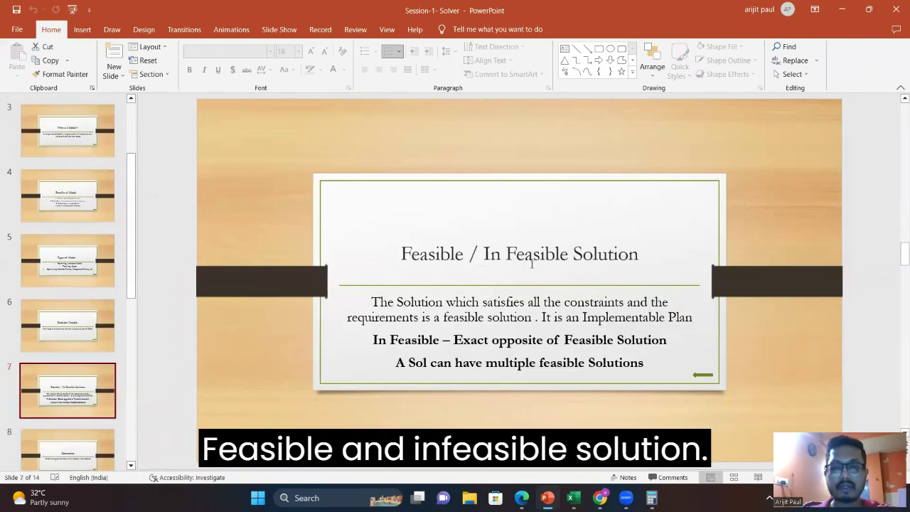
# Switch to Excel and compare the feasible plans M1 and M2 in rows 15 and 16 with the Solver model in M10:T19
pyautogui.click(572, 497)
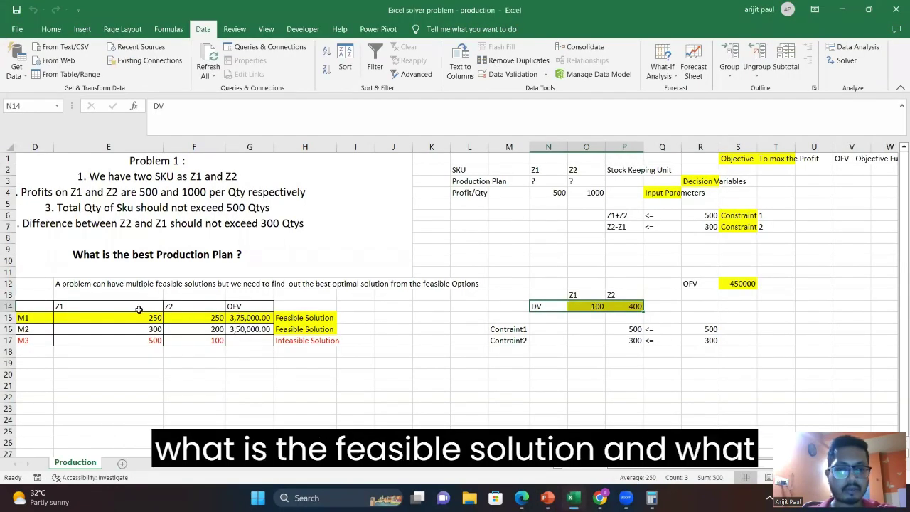
pyautogui.moveTo(132, 310); pyautogui.dragTo(27, 315)
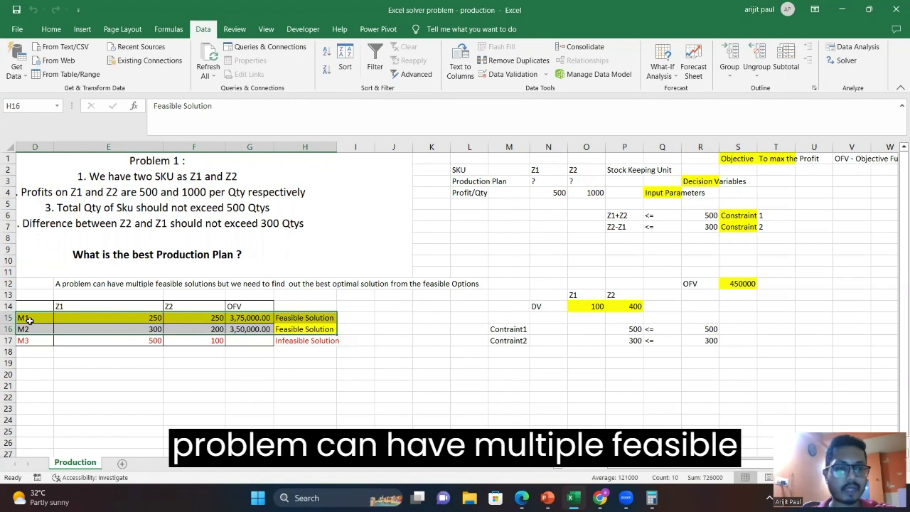
pyautogui.moveTo(33, 315); pyautogui.dragTo(210, 327)
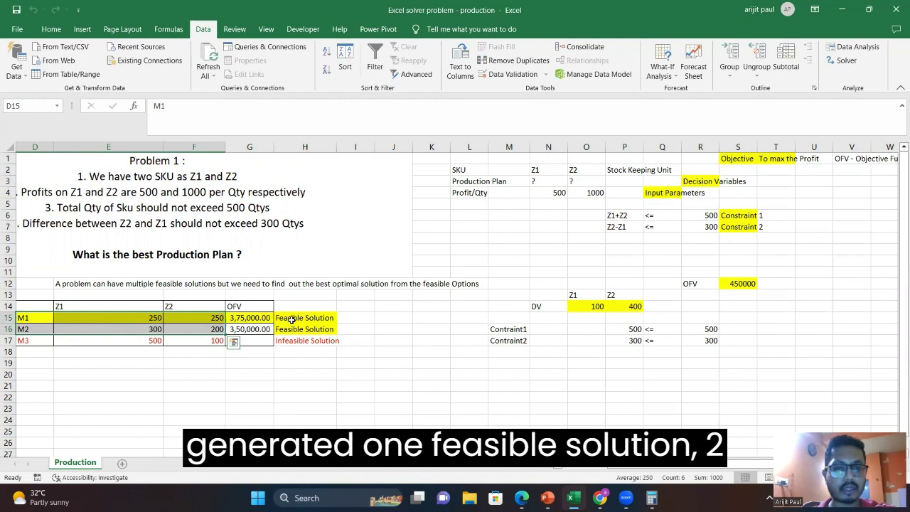
pyautogui.click(294, 319)
pyautogui.click(302, 331)
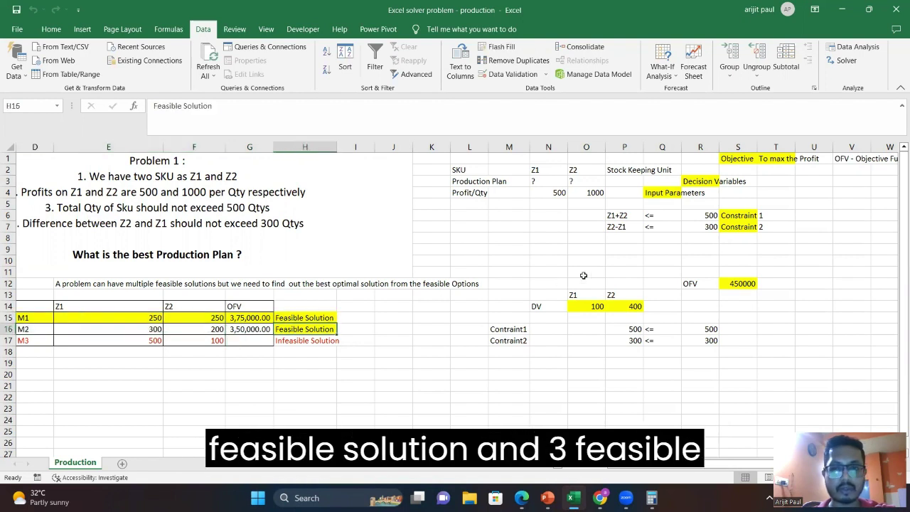
pyautogui.moveTo(511, 260); pyautogui.dragTo(769, 360)
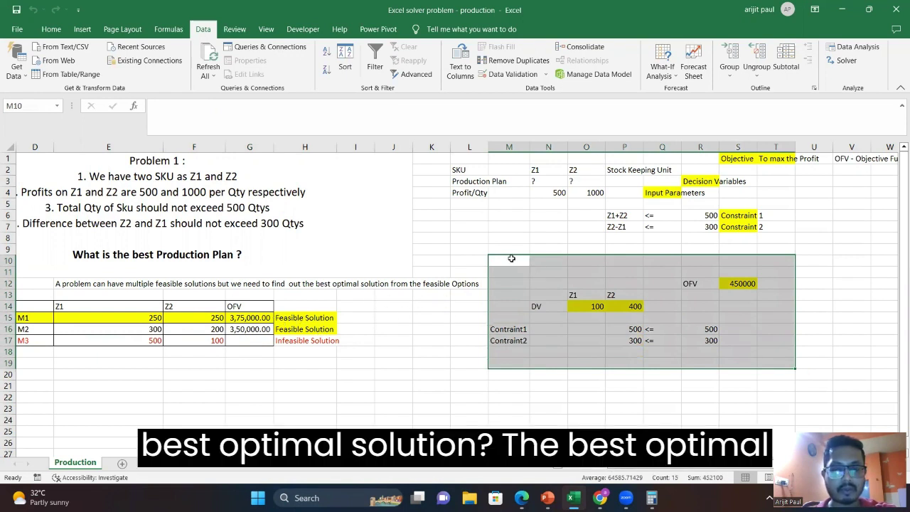
pyautogui.moveTo(511, 258); pyautogui.dragTo(747, 362)
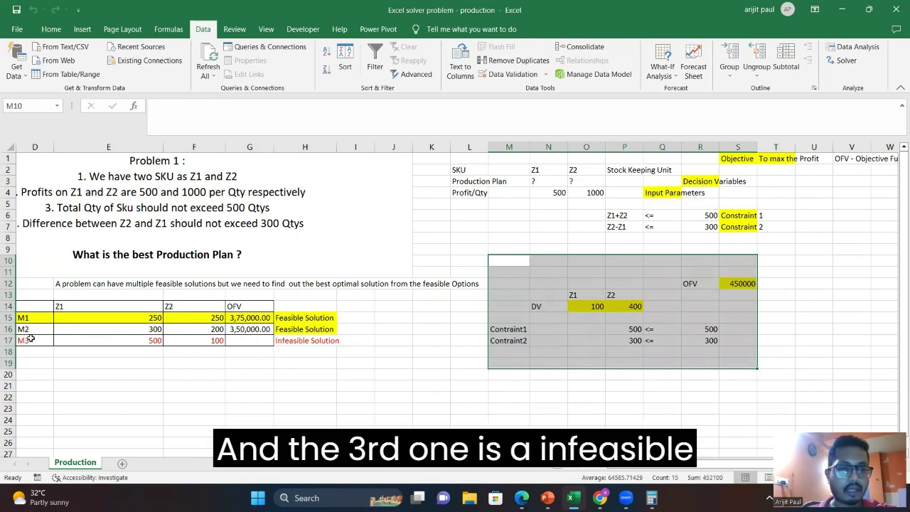
# Check M3's infeasible plan in row 17 against the constraints in P6:R7 and return to the feasibility slide in PowerPoint
pyautogui.moveTo(31, 339); pyautogui.dragTo(296, 341)
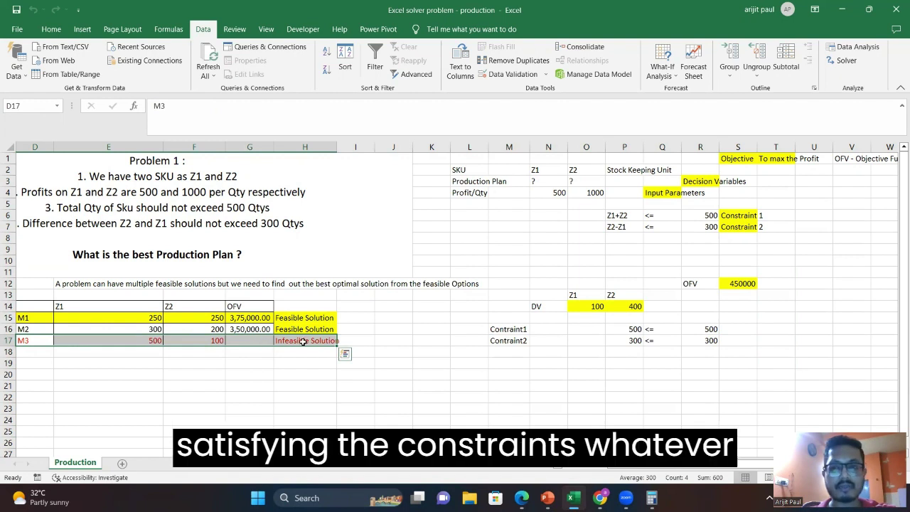
pyautogui.moveTo(615, 212); pyautogui.dragTo(686, 238)
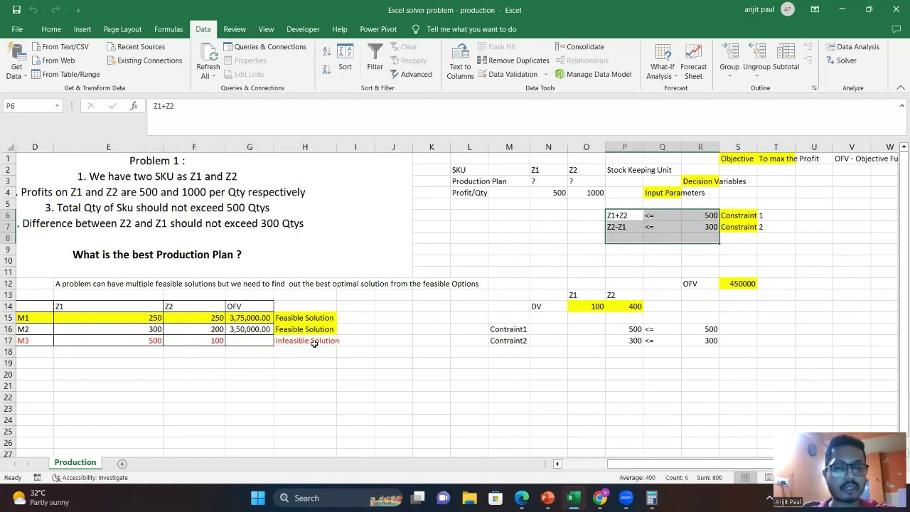
pyautogui.moveTo(313, 344); pyautogui.dragTo(107, 341)
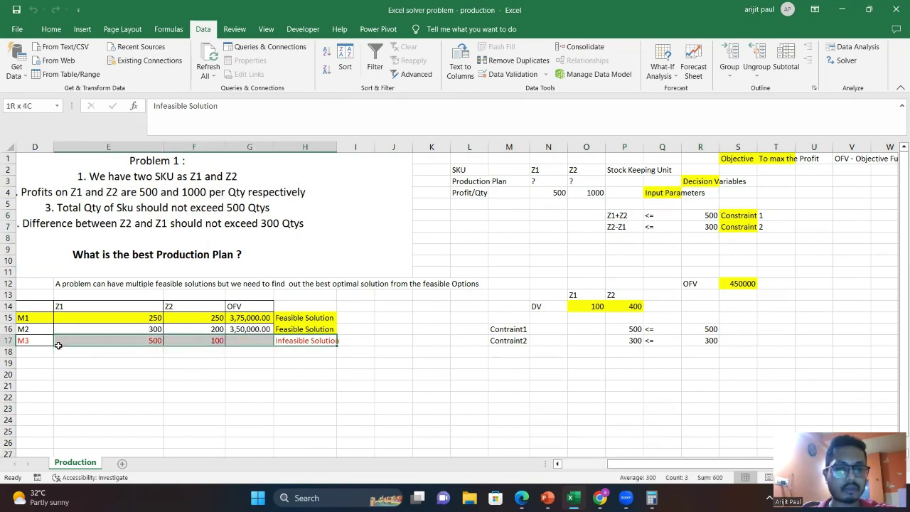
pyautogui.click(548, 498)
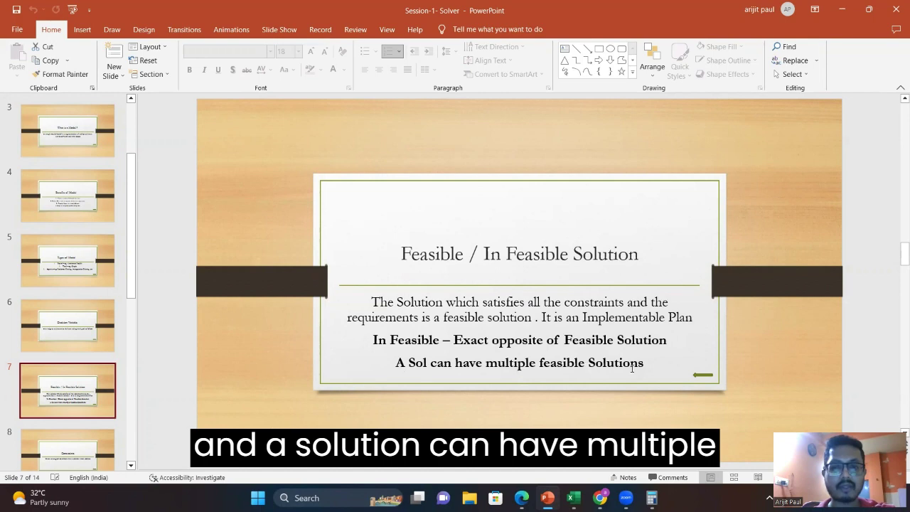
# Glance at the managers' plans in Excel, return to PowerPoint and show slide 8, "Constraints"
pyautogui.click(572, 497)
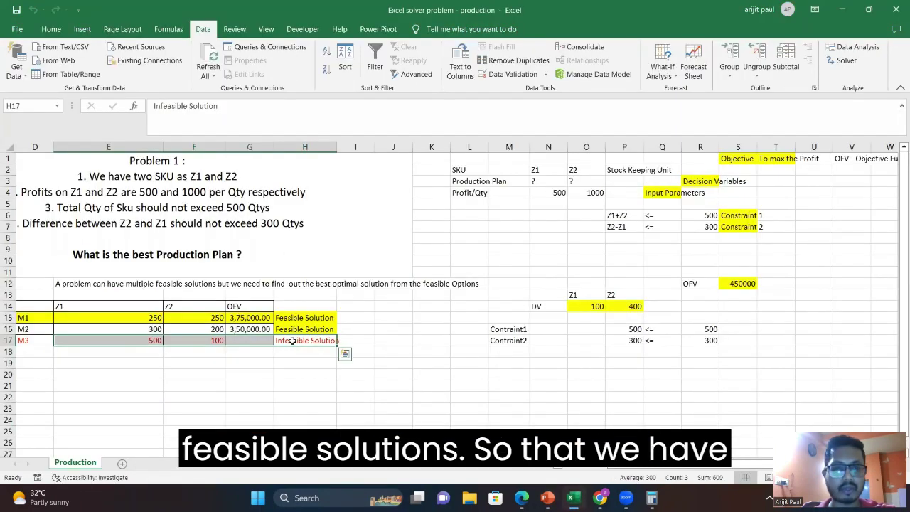
pyautogui.click(547, 497)
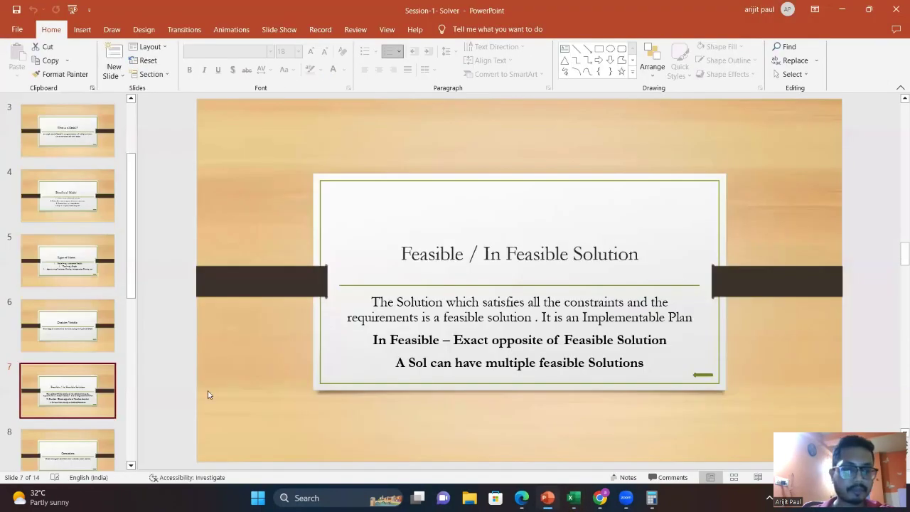
pyautogui.scroll(-3, 131, 268)
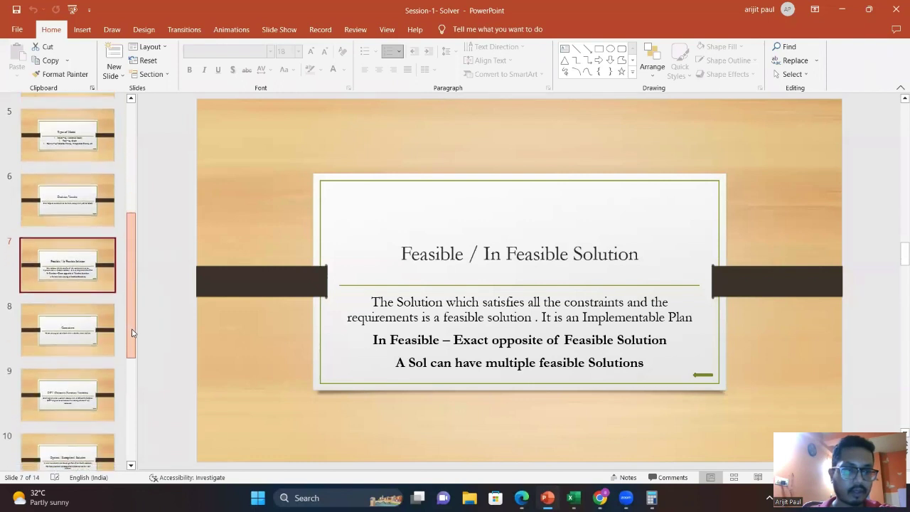
pyautogui.click(69, 292)
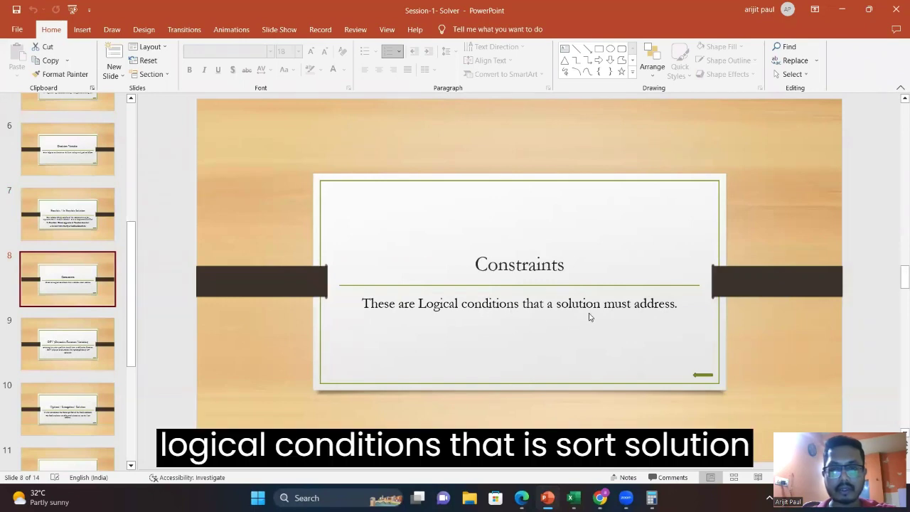
# Switch to Excel and examine the two constraint limits and their labels in R6:S7
pyautogui.hotkey('alt', 'Tab')
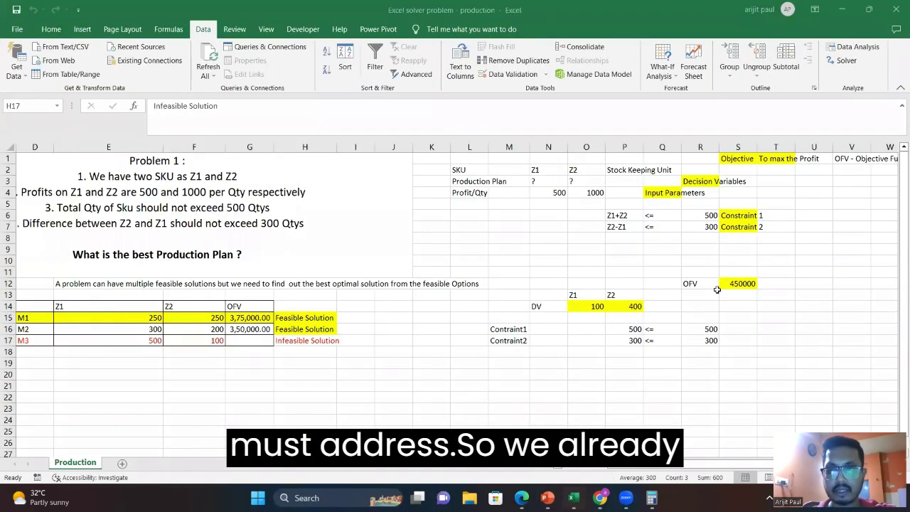
pyautogui.moveTo(732, 215); pyautogui.dragTo(731, 227)
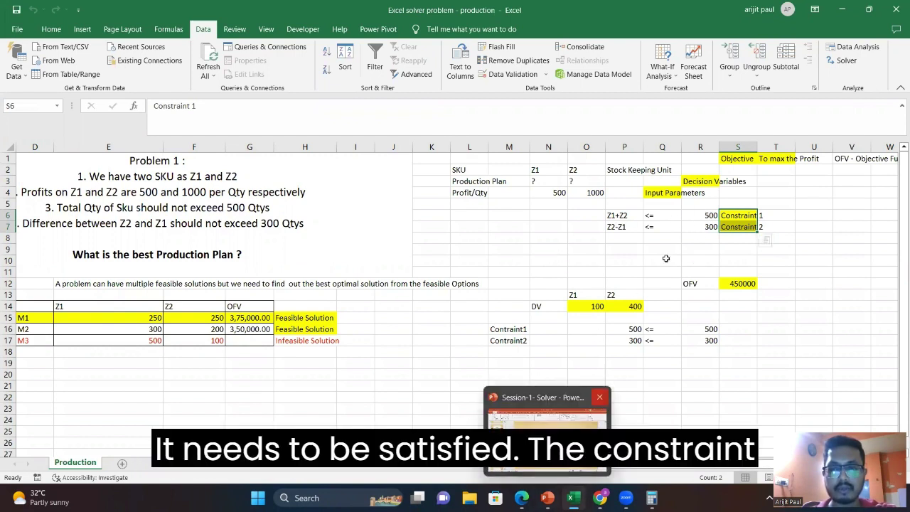
pyautogui.moveTo(721, 220); pyautogui.dragTo(696, 228)
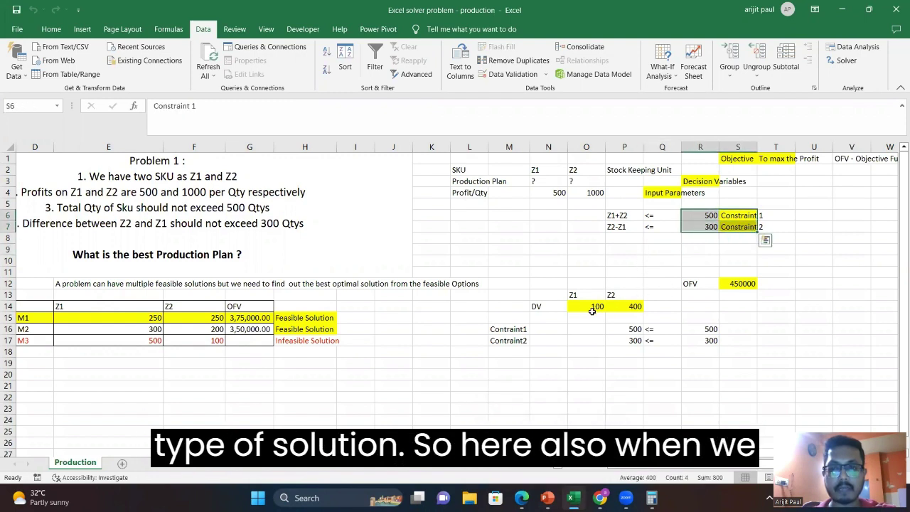
# Check the solved Z1 and Z2 quantities in O14:P14 against the constraint formulas in P16:P17
pyautogui.moveTo(577, 306); pyautogui.dragTo(624, 306)
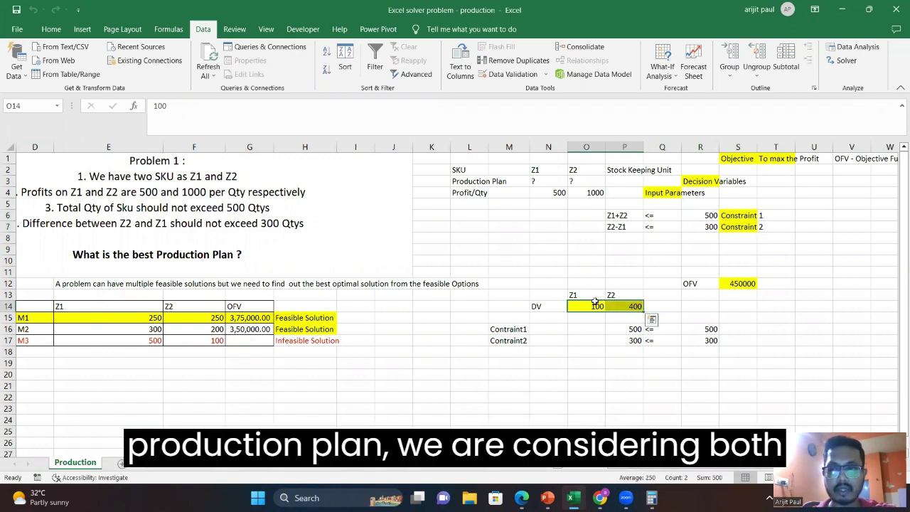
pyautogui.moveTo(632, 329); pyautogui.dragTo(629, 339)
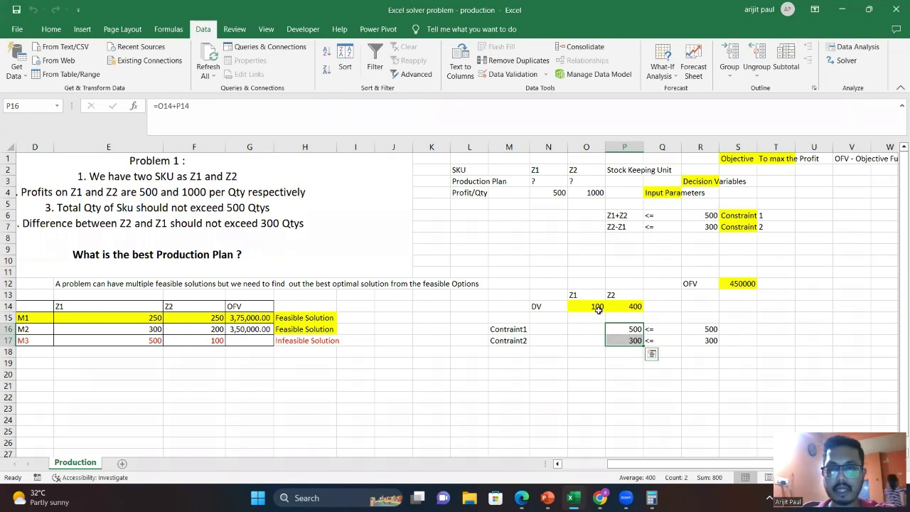
pyautogui.click(627, 306)
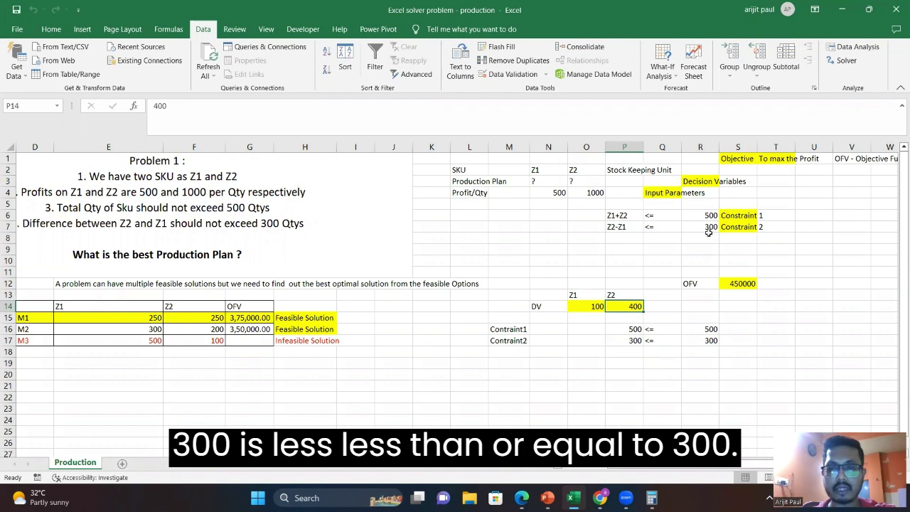
pyautogui.moveTo(590, 306); pyautogui.dragTo(627, 306)
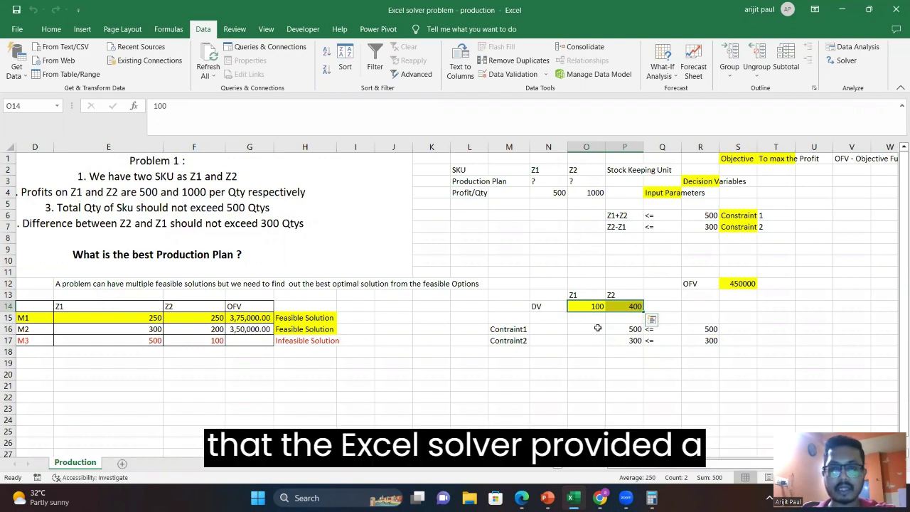
# Show slide 9, "OFV (Objective Function Variables)", in PowerPoint and return to Excel to review the objective in S1:U1
pyautogui.click(547, 498)
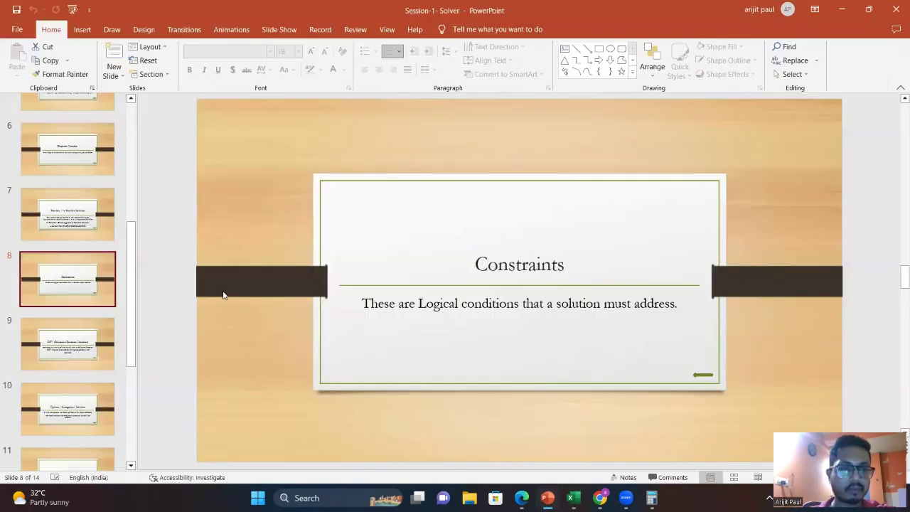
pyautogui.click(74, 341)
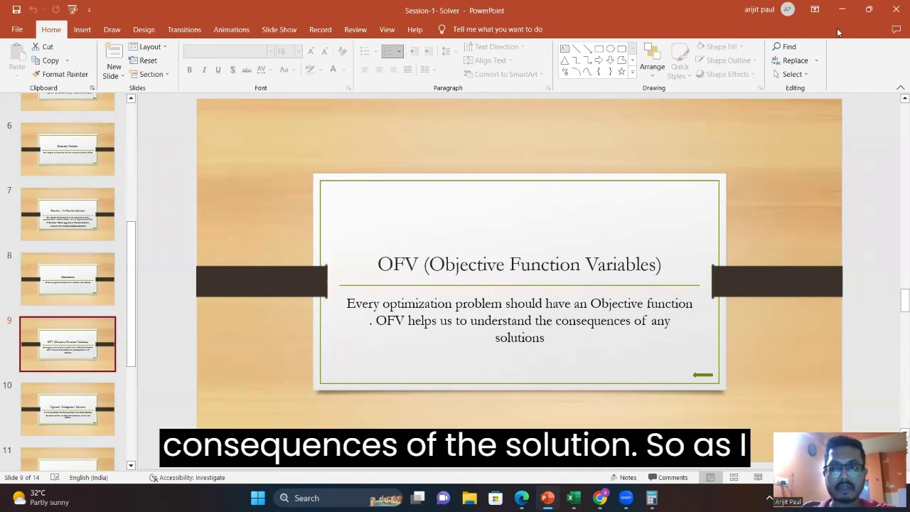
pyautogui.click(841, 10)
pyautogui.click(840, 10)
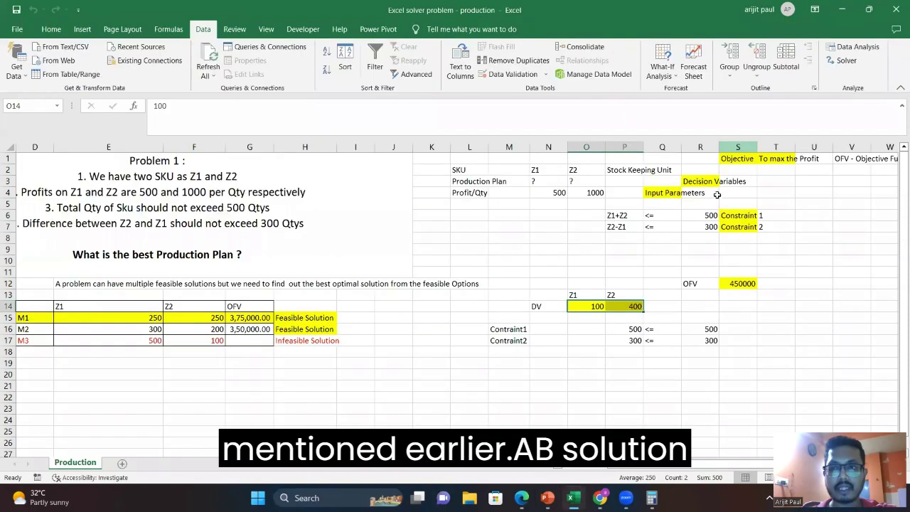
pyautogui.moveTo(734, 160); pyautogui.dragTo(826, 160)
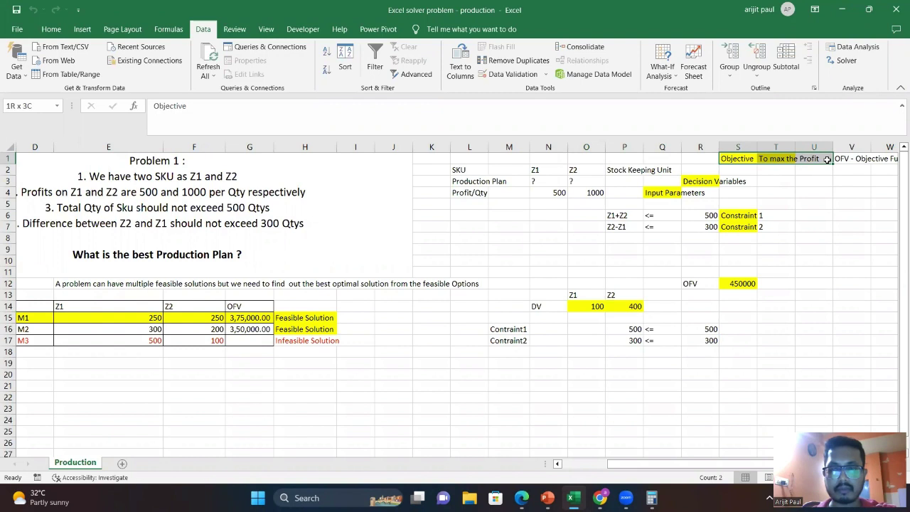
pyautogui.moveTo(826, 160); pyautogui.dragTo(826, 160)
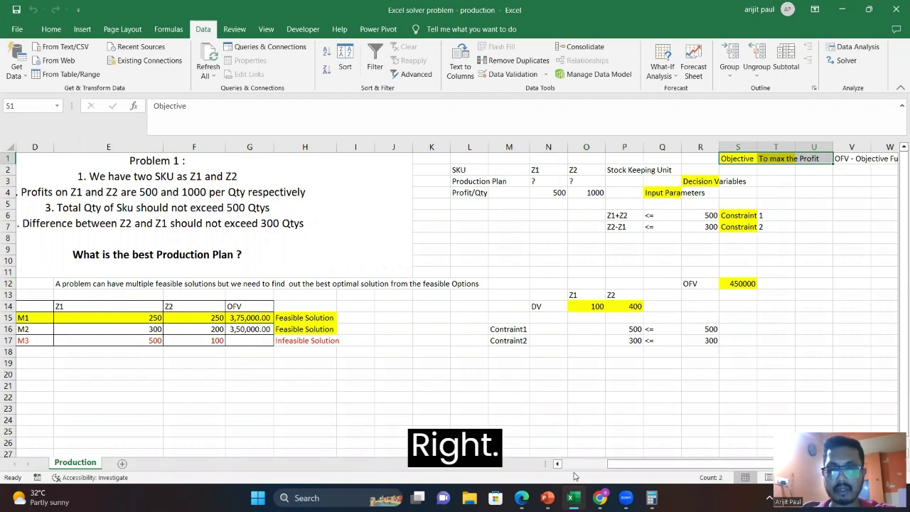
# Revisit the OFV slide in PowerPoint, and in Excel relate the solved quantities in O13:P14 to the objective value in R12:S12
pyautogui.click(547, 497)
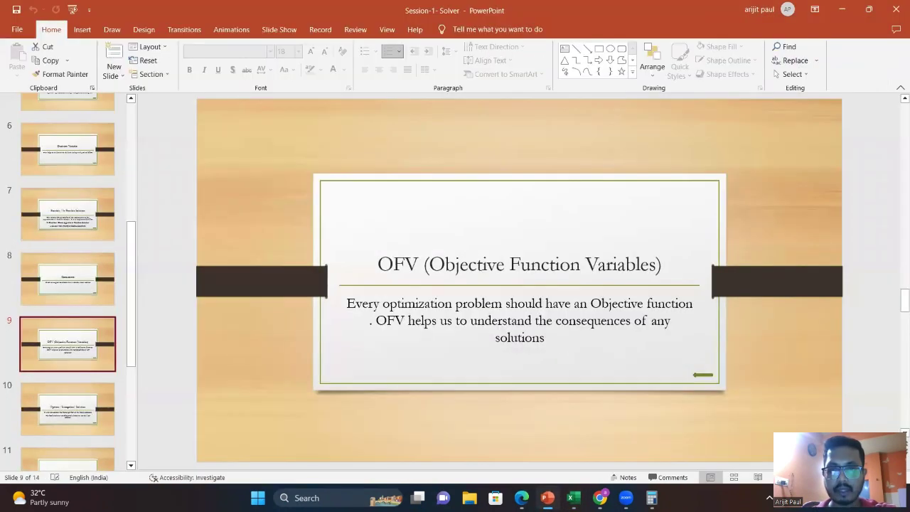
pyautogui.click(547, 497)
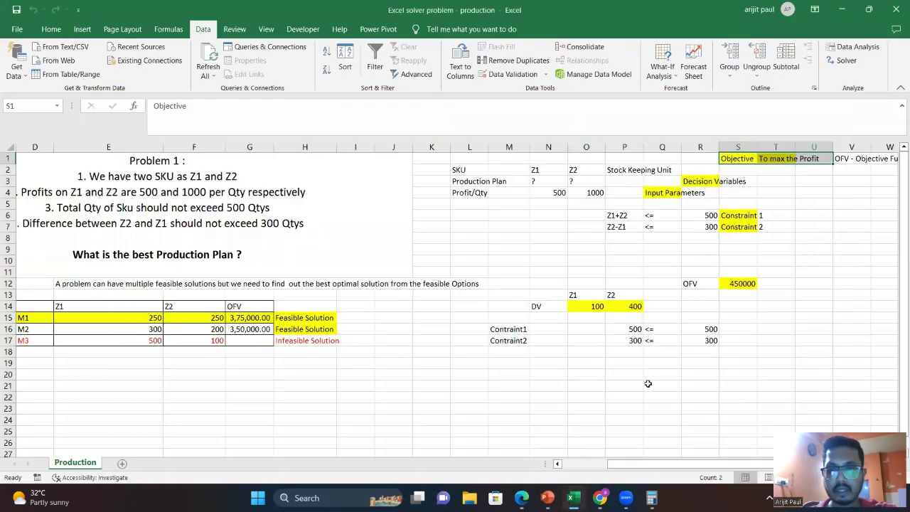
pyautogui.click(731, 283)
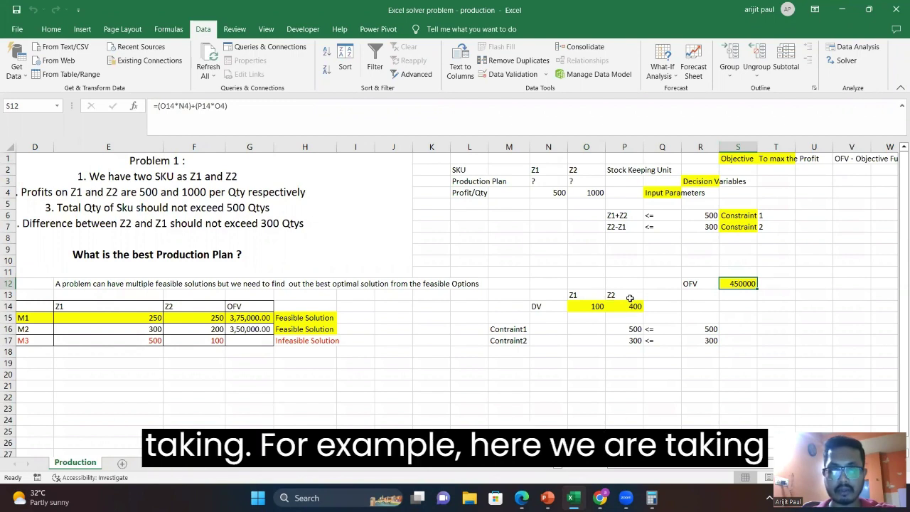
pyautogui.moveTo(583, 293); pyautogui.dragTo(626, 306)
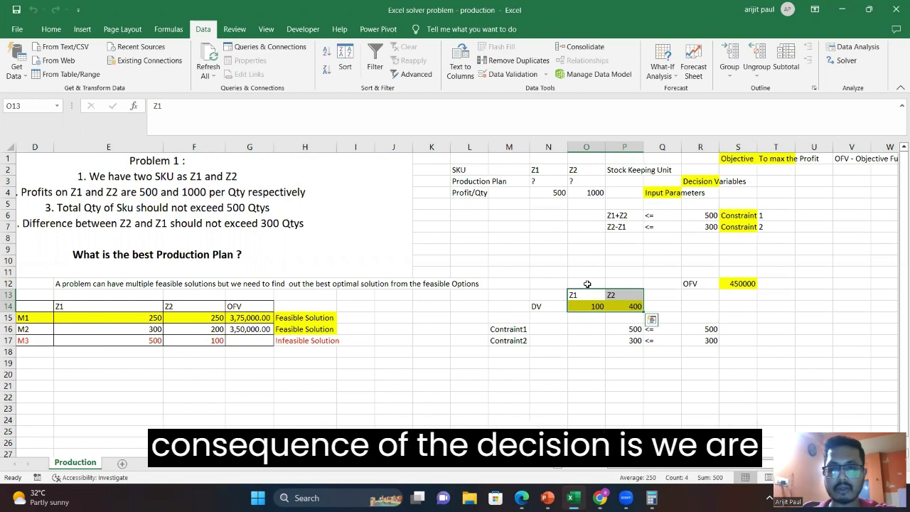
pyautogui.moveTo(581, 282); pyautogui.dragTo(747, 279)
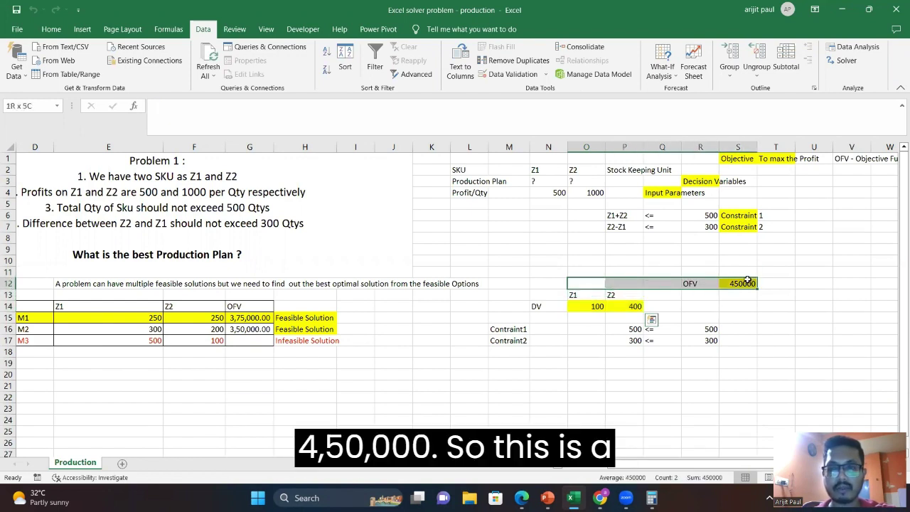
pyautogui.moveTo(693, 282); pyautogui.dragTo(731, 282)
# Show PowerPoint slide 10, "Optimal/ Suboptimal Solution", and in Excel compare feasible plans M1 and M2 with the Solver model in M11:S18
pyautogui.click(547, 497)
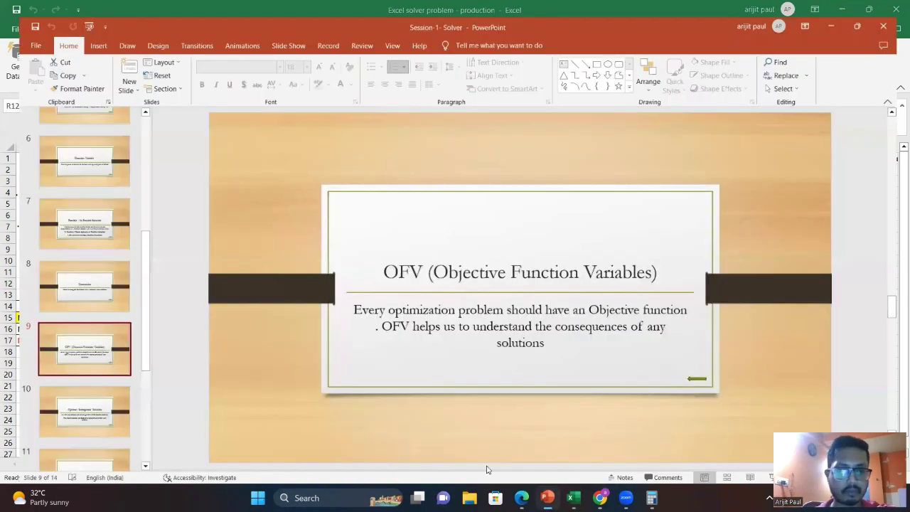
pyautogui.click(80, 400)
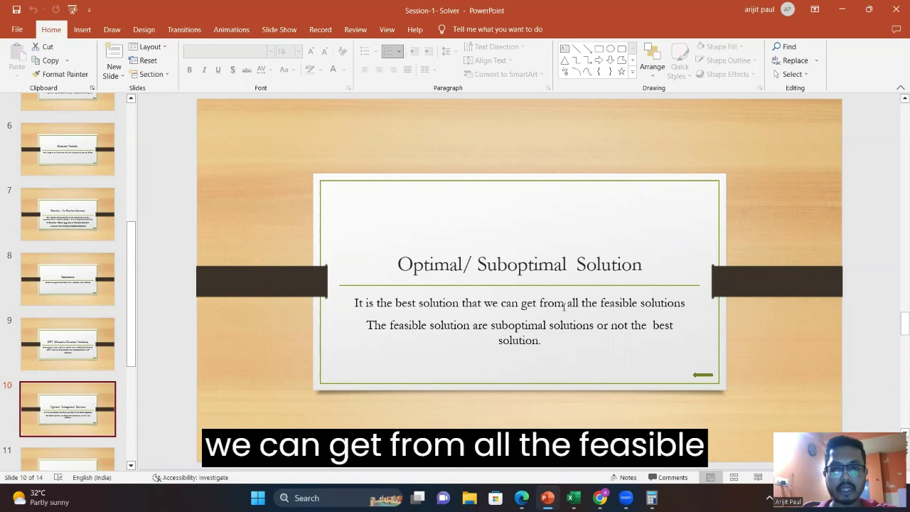
pyautogui.click(573, 497)
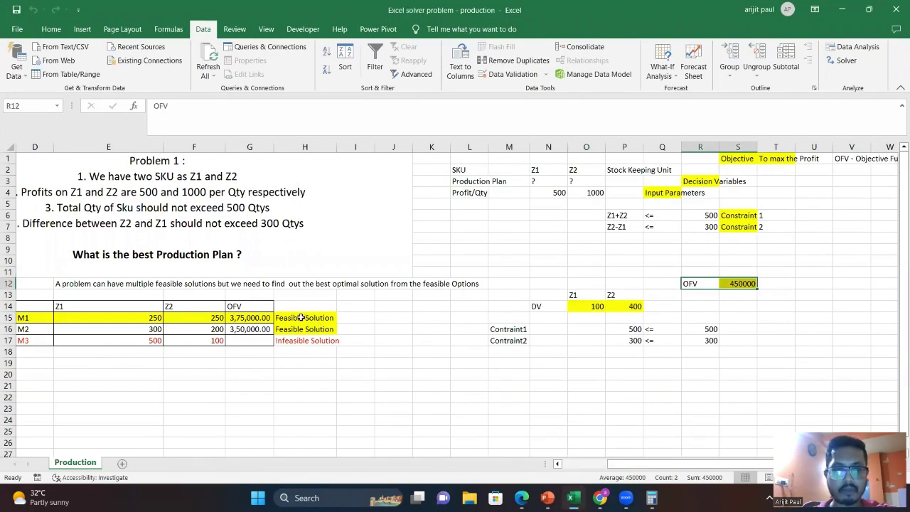
pyautogui.moveTo(302, 318); pyautogui.dragTo(142, 325)
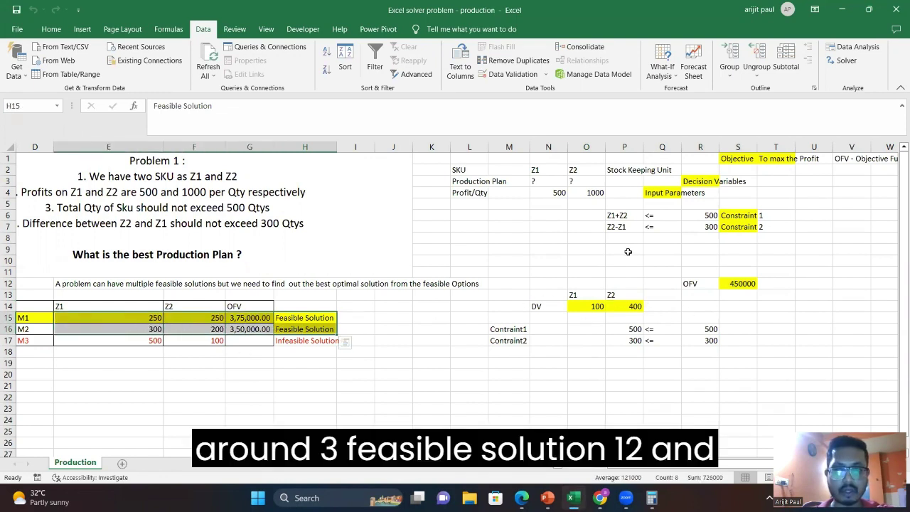
pyautogui.click(516, 274)
pyautogui.moveTo(585, 344); pyautogui.dragTo(742, 351)
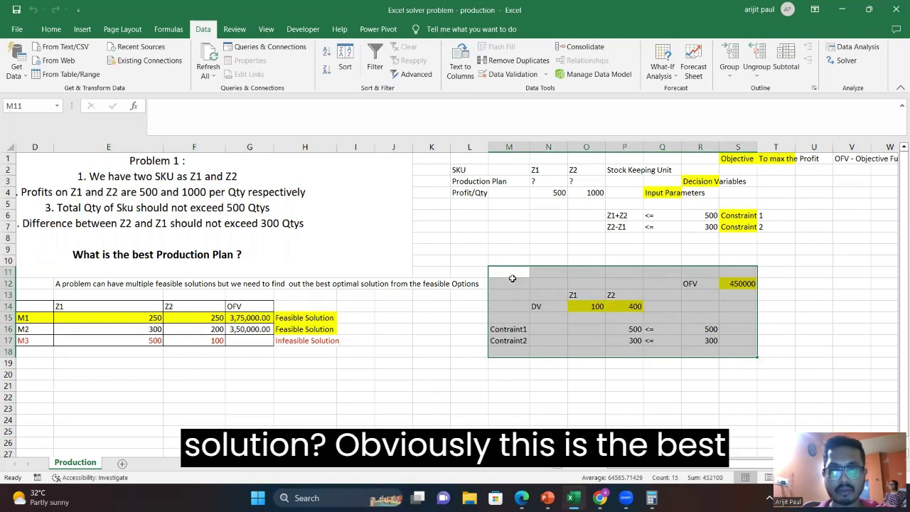
pyautogui.moveTo(508, 274); pyautogui.dragTo(741, 350)
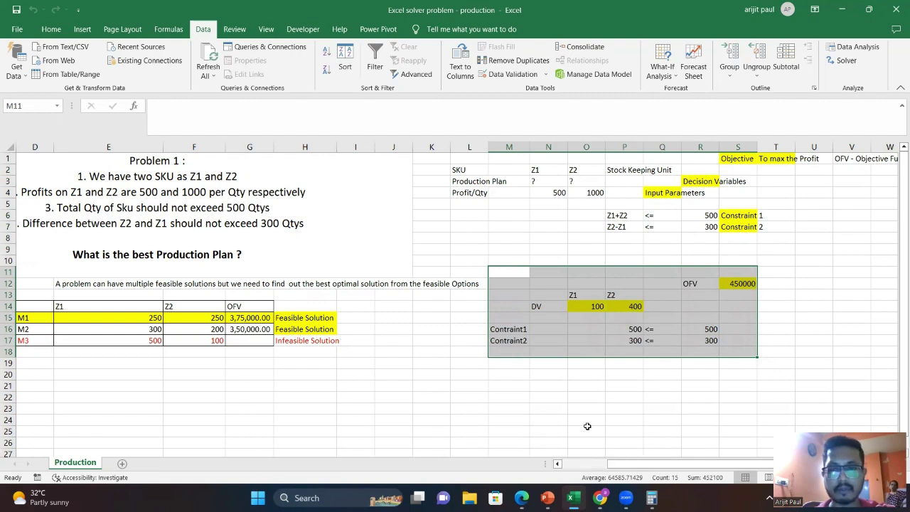
# Reread slide 10 in PowerPoint, review the suboptimal plans in rows 15 and 16 against Excel's Solver model in M12:S18, and return to the slide
pyautogui.click(547, 497)
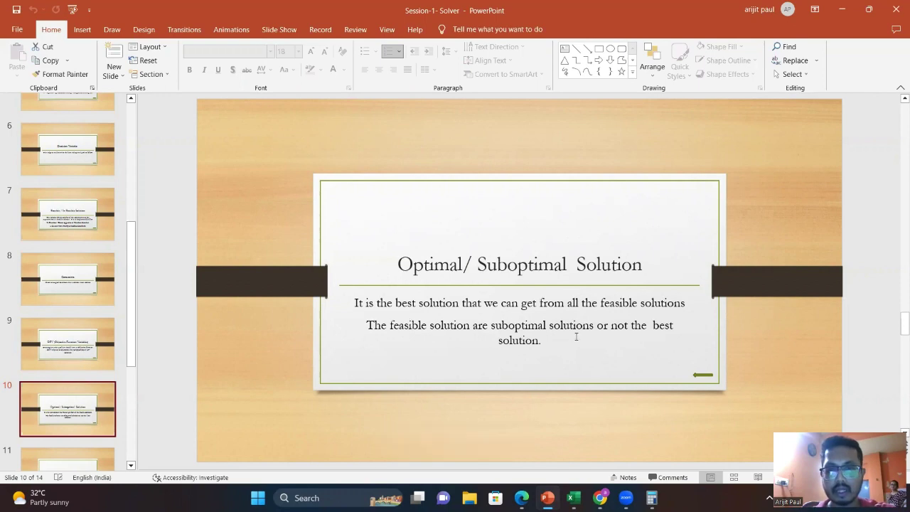
pyautogui.click(840, 9)
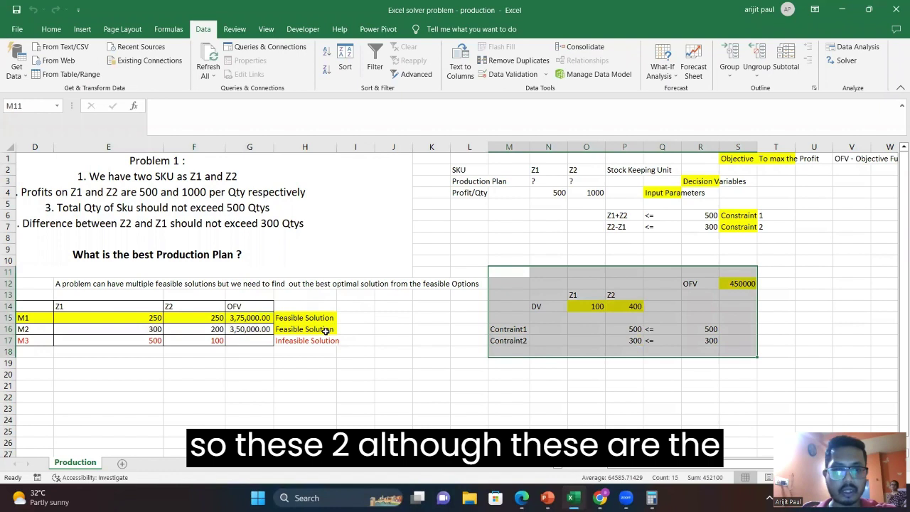
pyautogui.moveTo(325, 330); pyautogui.dragTo(184, 317)
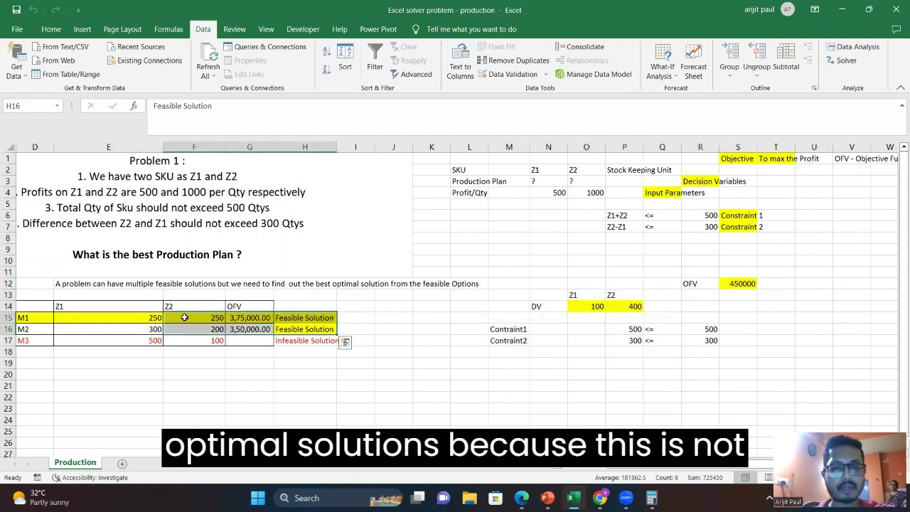
pyautogui.moveTo(312, 330); pyautogui.dragTo(249, 318)
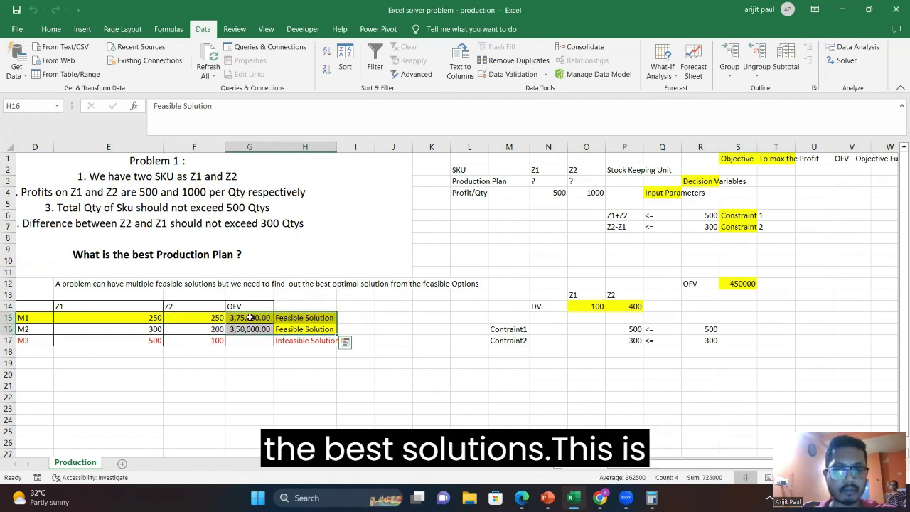
pyautogui.moveTo(524, 282); pyautogui.dragTo(737, 351)
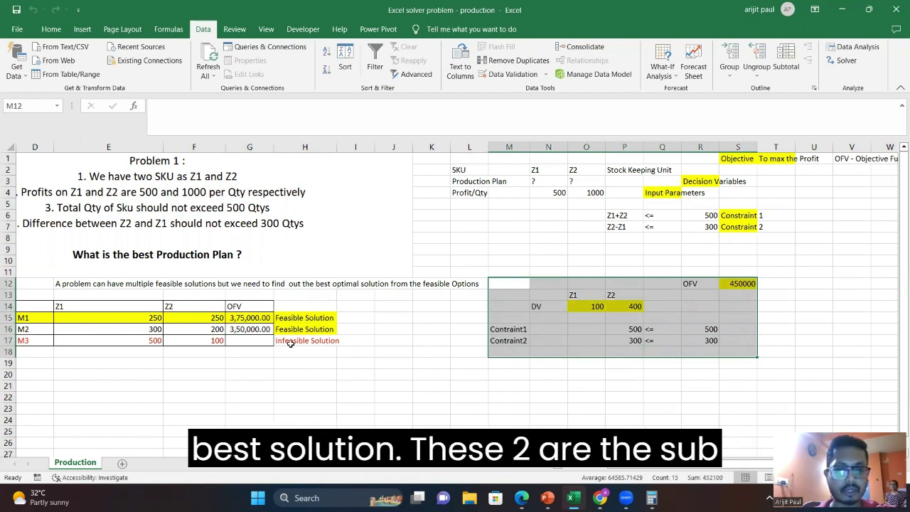
pyautogui.moveTo(260, 329); pyautogui.dragTo(39, 304)
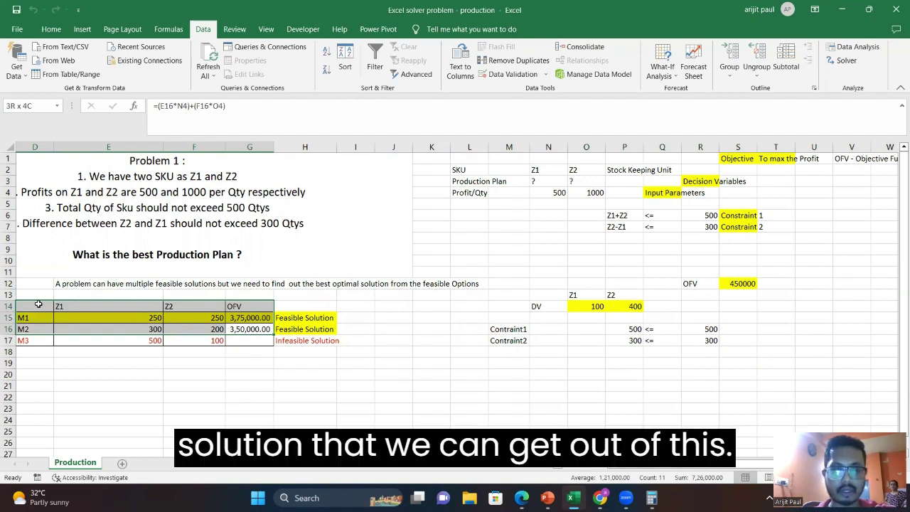
pyautogui.moveTo(39, 304); pyautogui.dragTo(40, 304)
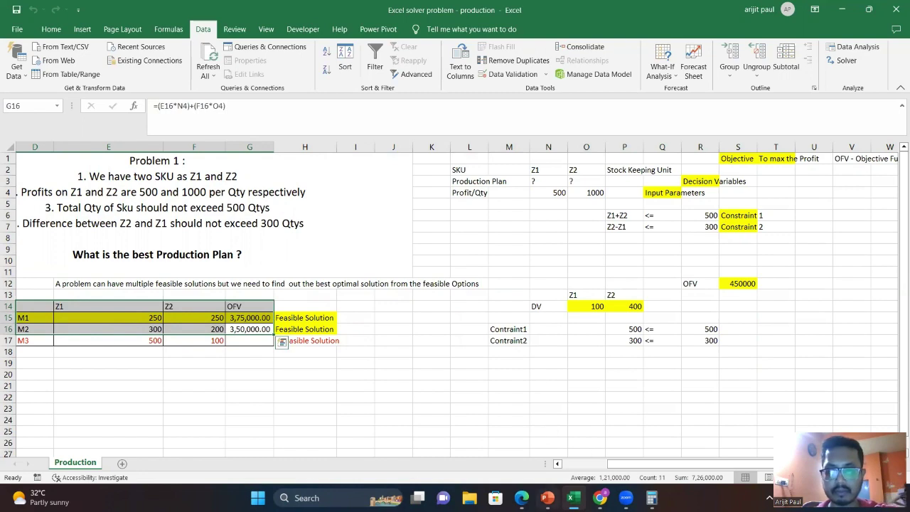
pyautogui.click(549, 497)
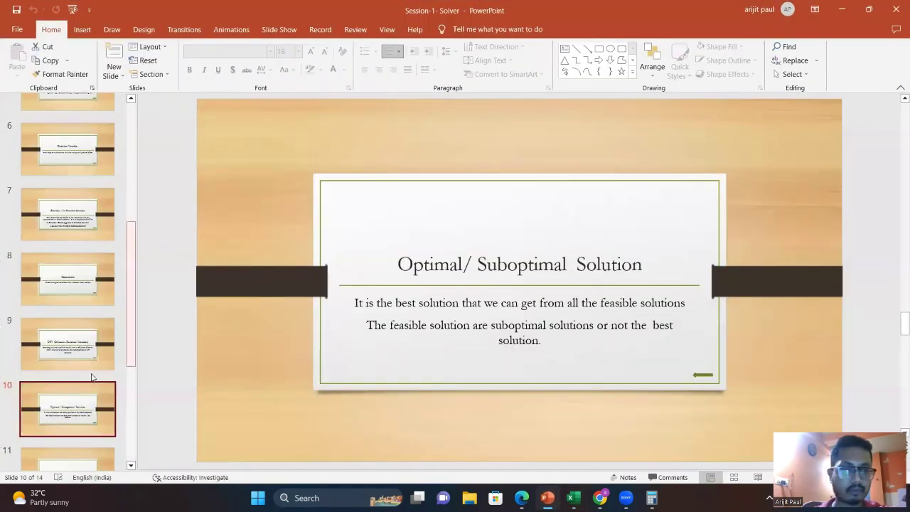
# Show PowerPoint slide 11, "Input Parameters", and in Excel review the profit per quantity inputs in N4:Q4
pyautogui.moveTo(130, 307); pyautogui.dragTo(135, 380)
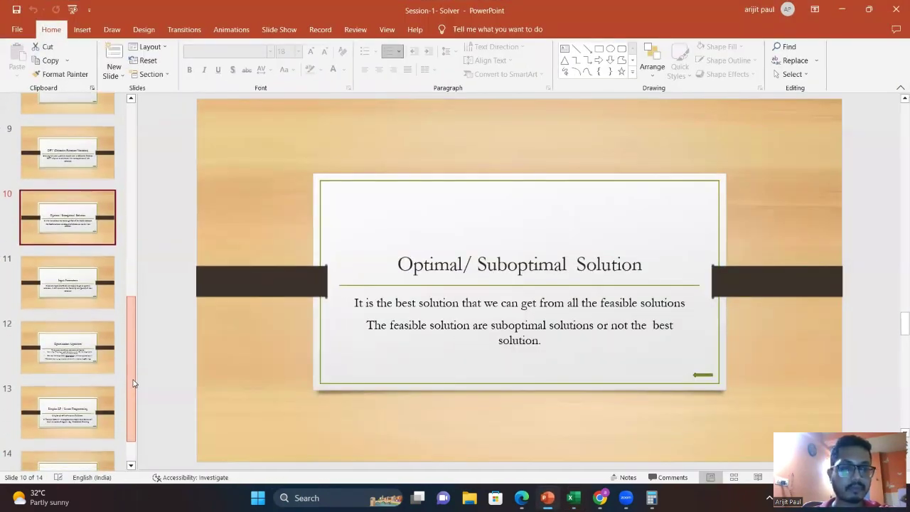
pyautogui.click(93, 297)
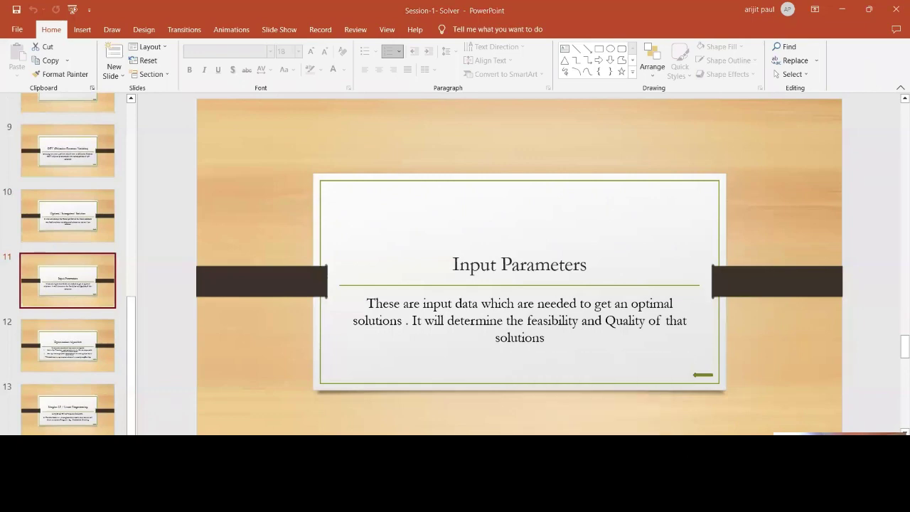
pyautogui.click(621, 498)
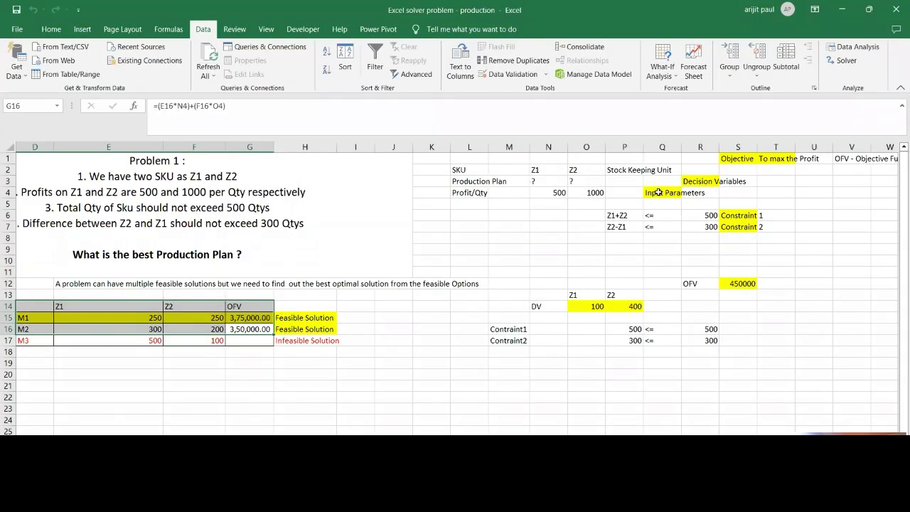
pyautogui.moveTo(650, 193); pyautogui.dragTo(543, 193)
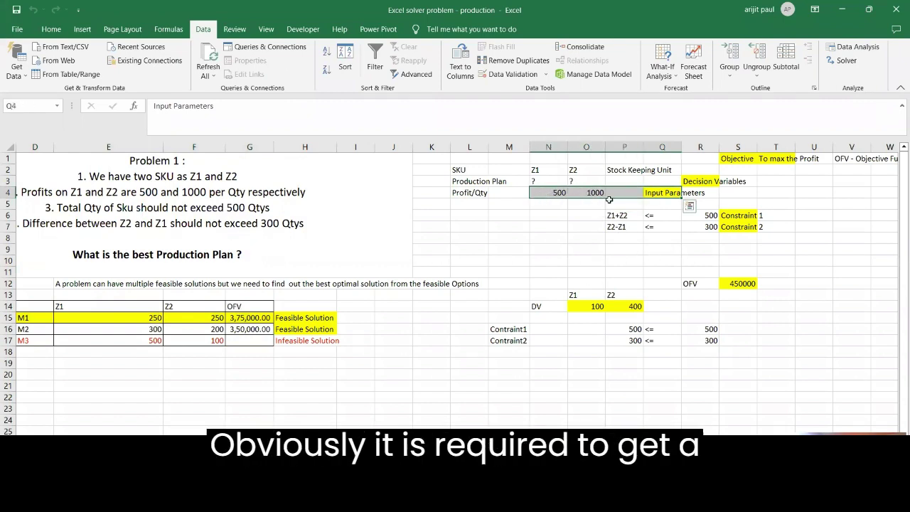
pyautogui.moveTo(579, 190); pyautogui.dragTo(623, 190)
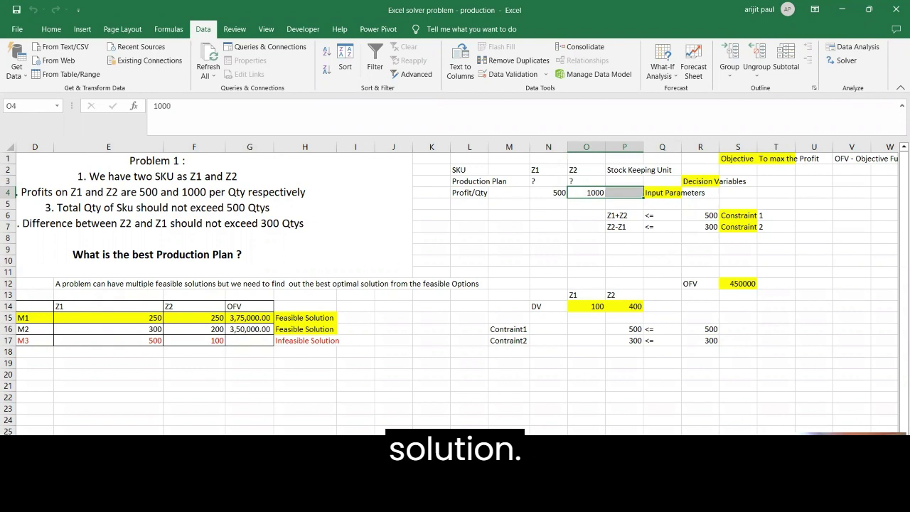
# Revisit the Input Parameters slide, and in Excel relate the Z1 and Z2 profits in row 4 to the OFV in R12:S12
pyautogui.hotkey('alt', 'Tab')
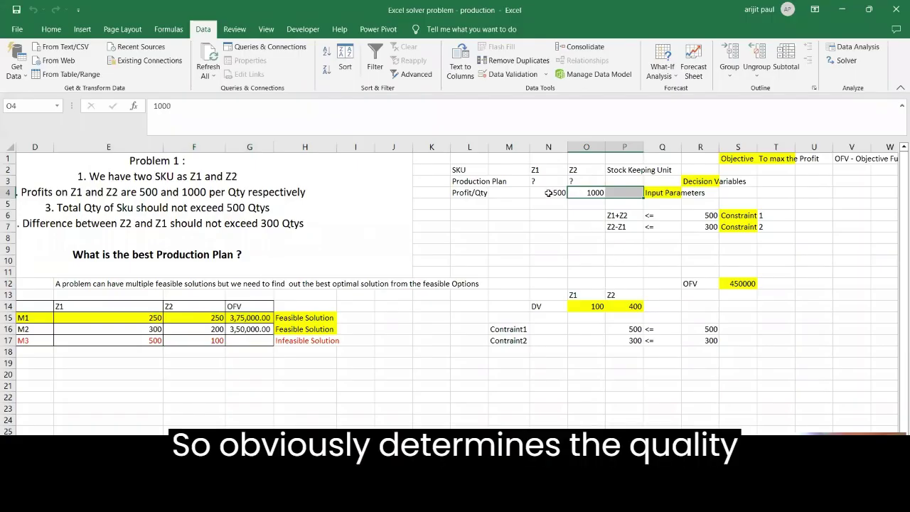
pyautogui.moveTo(549, 193); pyautogui.dragTo(646, 190)
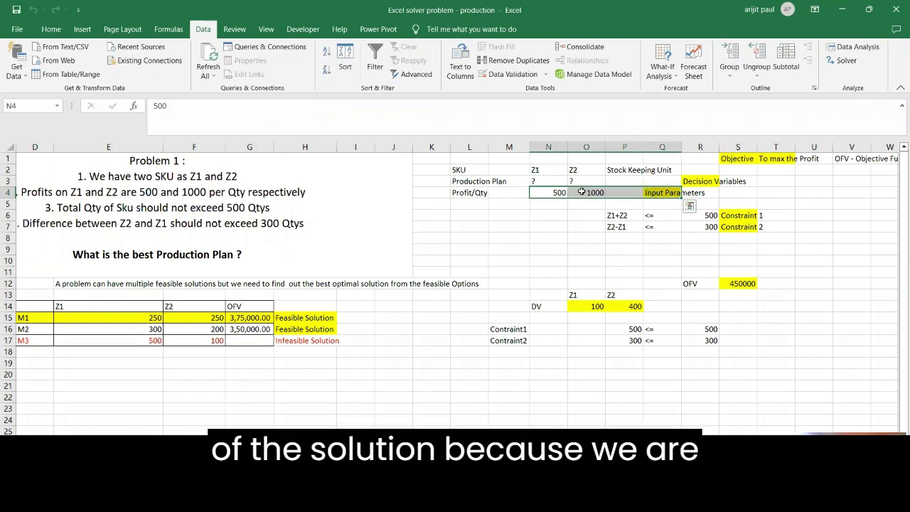
pyautogui.moveTo(548, 190); pyautogui.dragTo(636, 193)
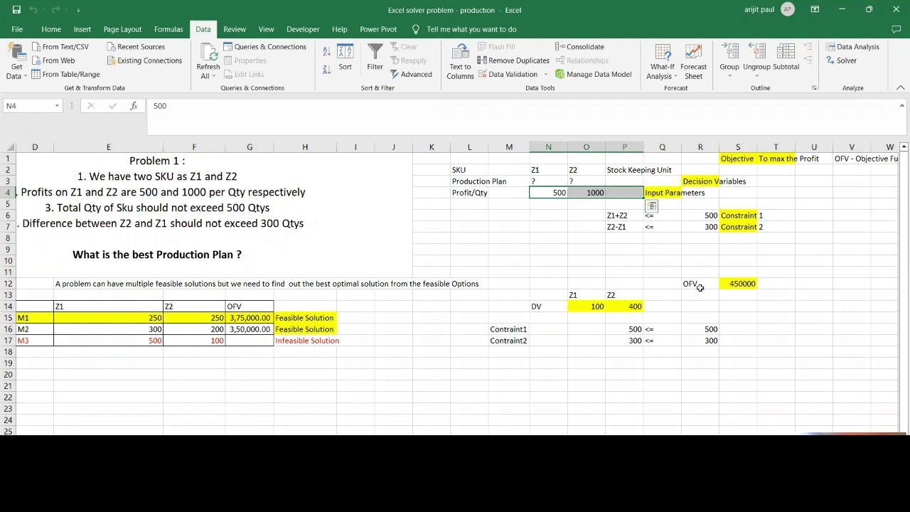
pyautogui.moveTo(700, 287); pyautogui.dragTo(730, 284)
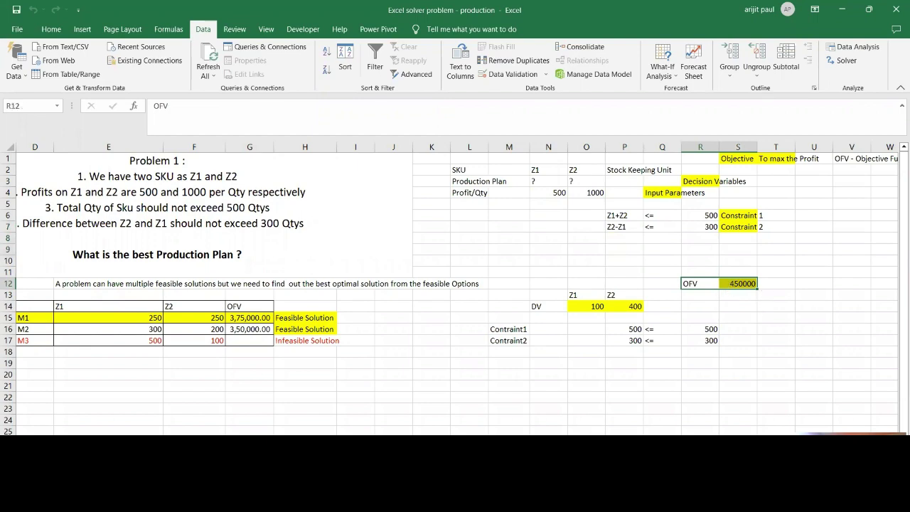
# Show PowerPoint slide 12, "Optimization Algorithm", and return to Excel to review the Problem 1 statement in A1
pyautogui.hotkey('alt', 'Tab')
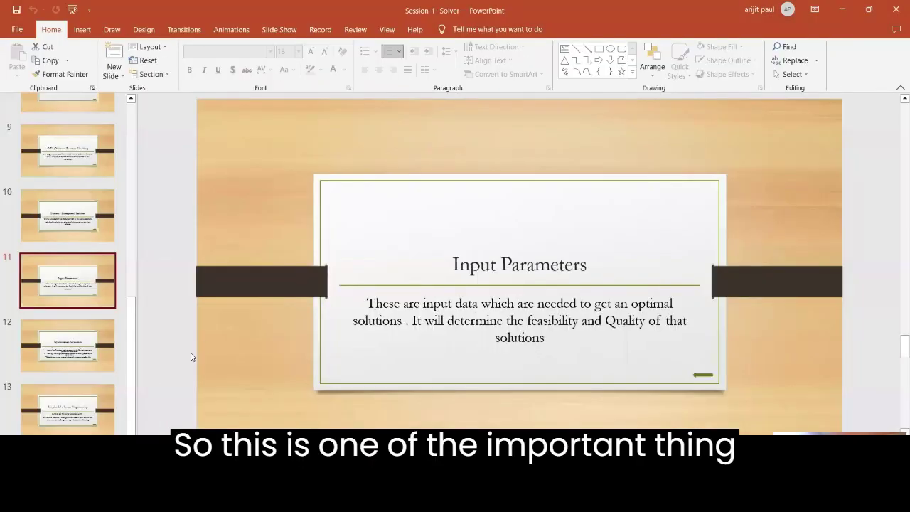
pyautogui.moveTo(134, 328); pyautogui.dragTo(131, 353)
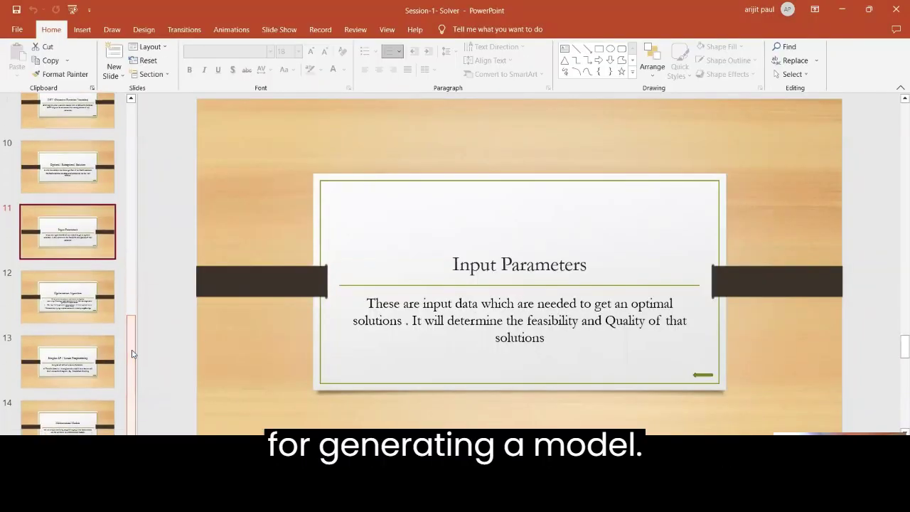
pyautogui.click(88, 304)
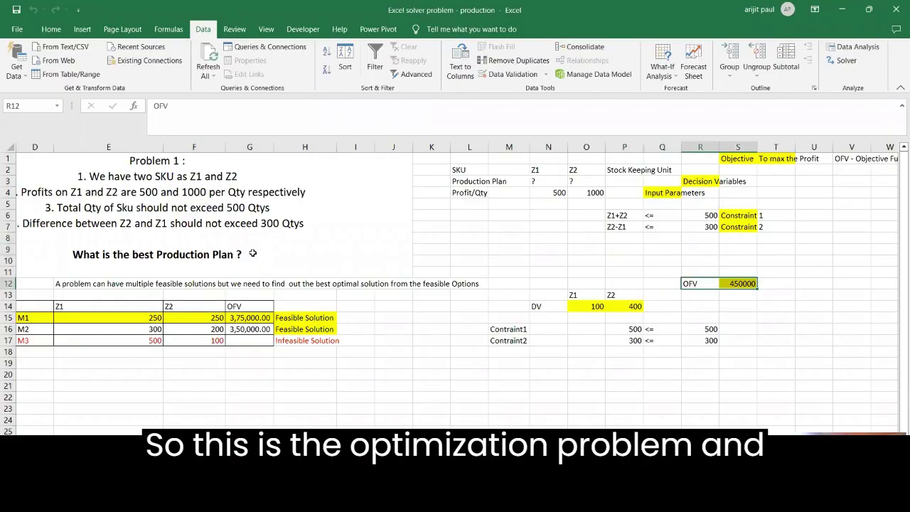
pyautogui.click(217, 209)
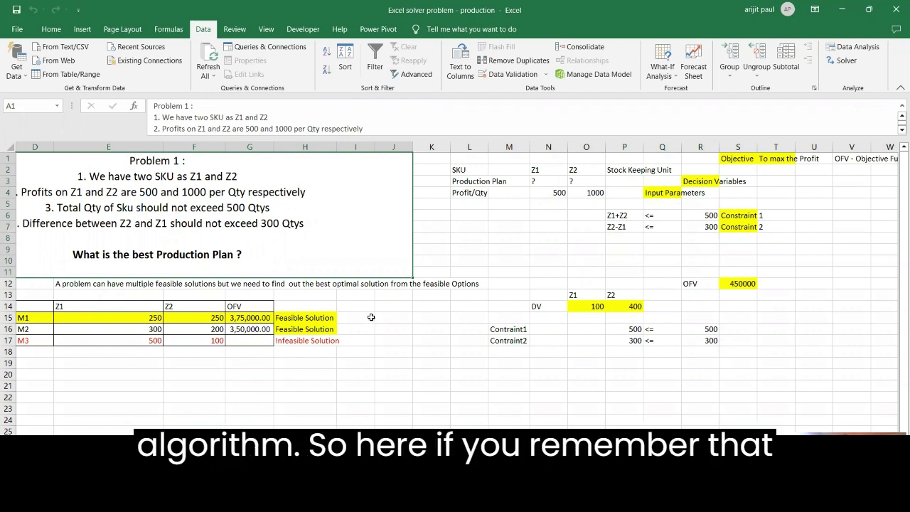
# Enter the note "Simplex LP - Using Excel Solver" in cell H20 and highlight it across H20:I20
pyautogui.click(291, 375)
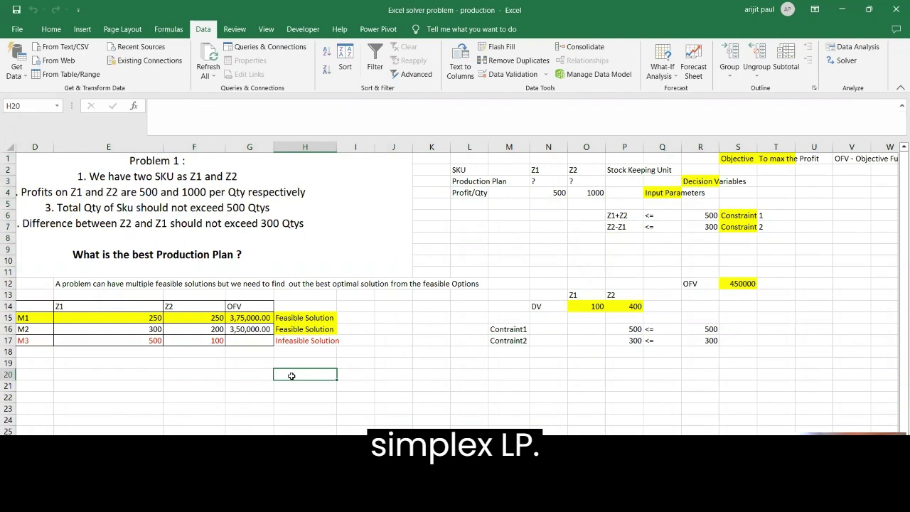
pyautogui.write('Sim')
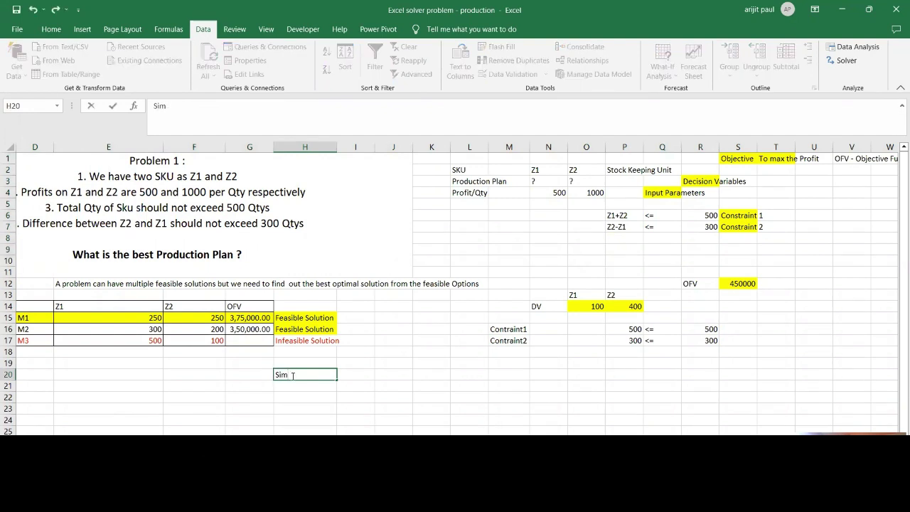
pyautogui.write('plex')
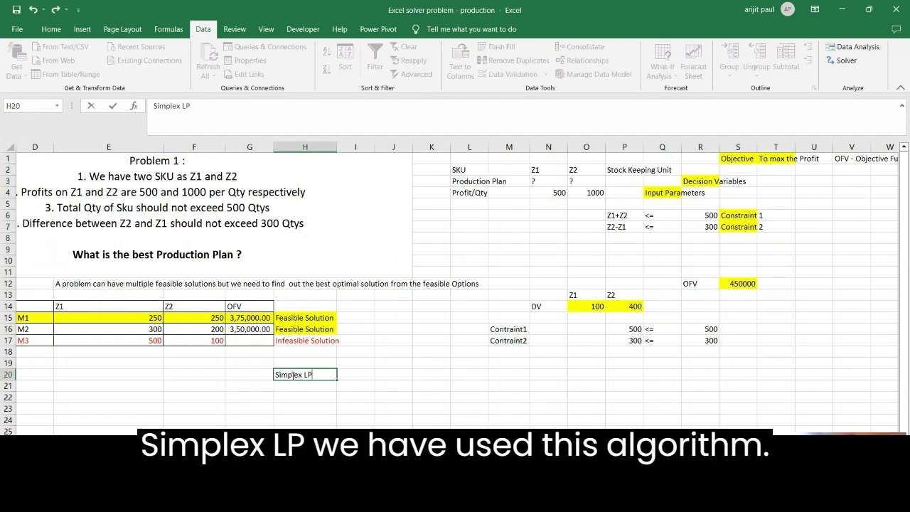
pyautogui.write(' LP -')
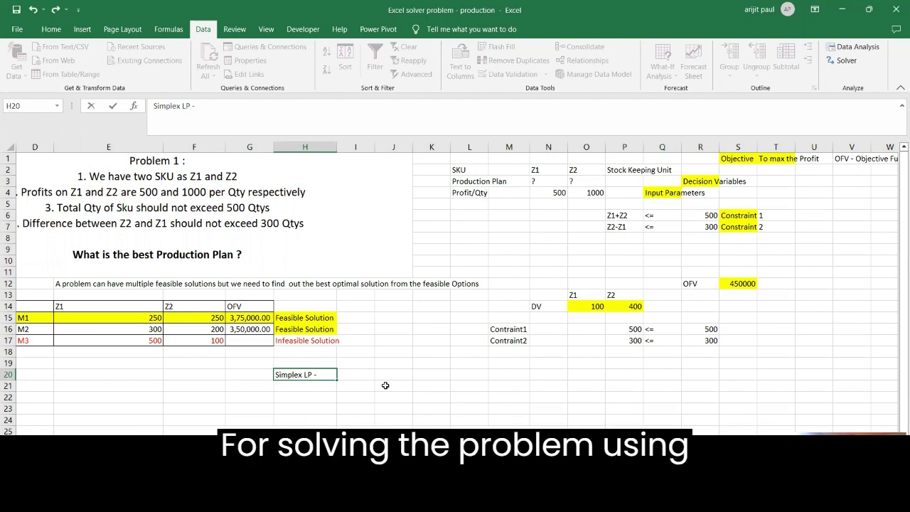
pyautogui.write(' Using')
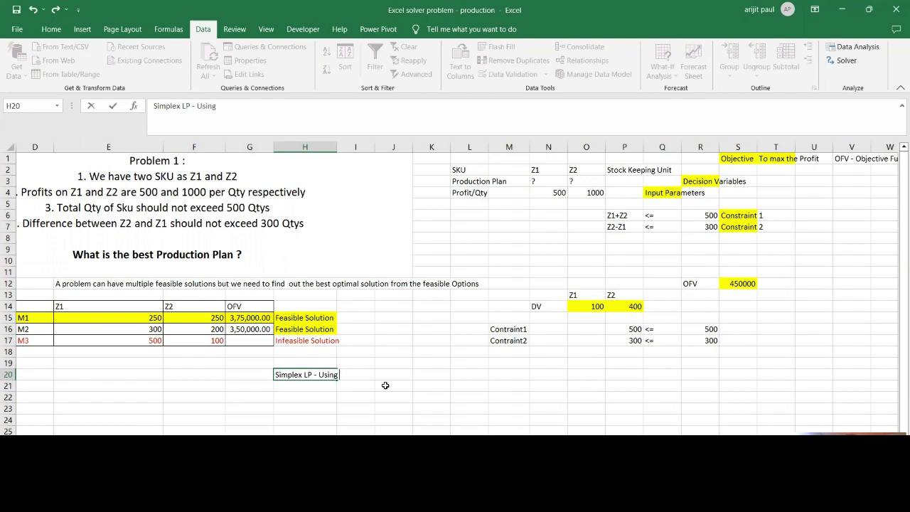
pyautogui.write(' Excel Solver')
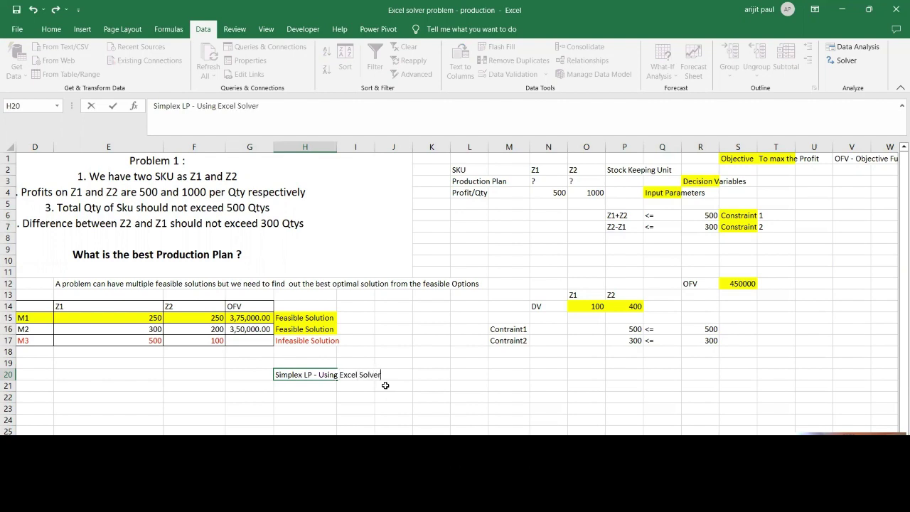
pyautogui.hotkey('ctrl', 'Return')
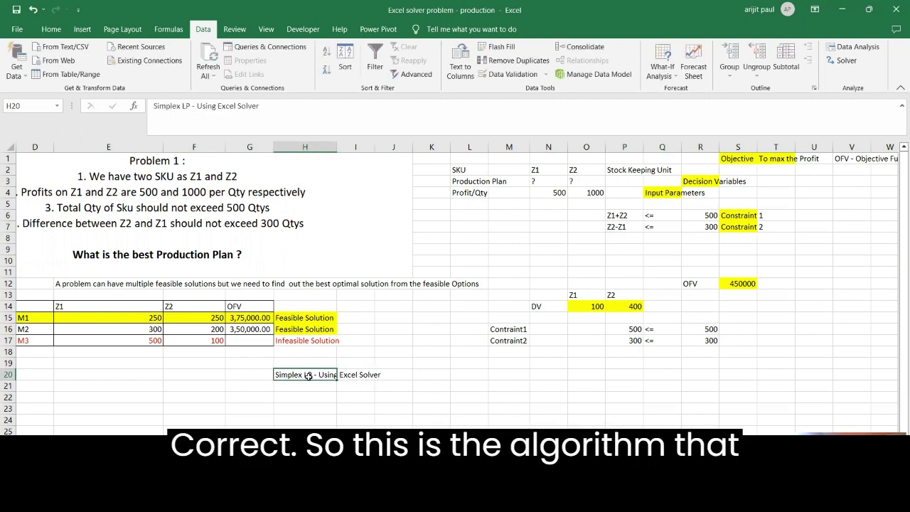
pyautogui.moveTo(297, 373); pyautogui.dragTo(339, 378)
# Read the heuristic algorithm point on slide 12 in PowerPoint, and in Excel examine plans M1 and M2 in D15:G16 as heuristic solutions
pyautogui.hotkey('alt', 'Tab')
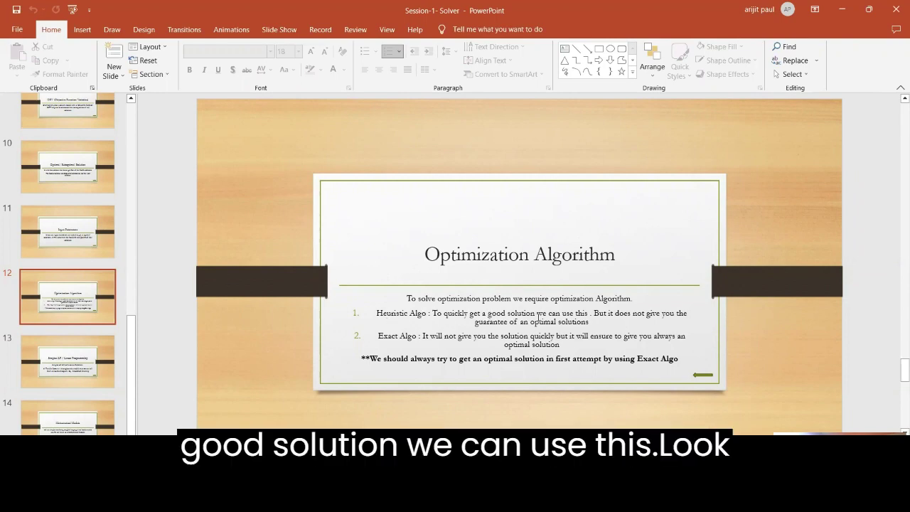
pyautogui.hotkey('alt', 'Tab')
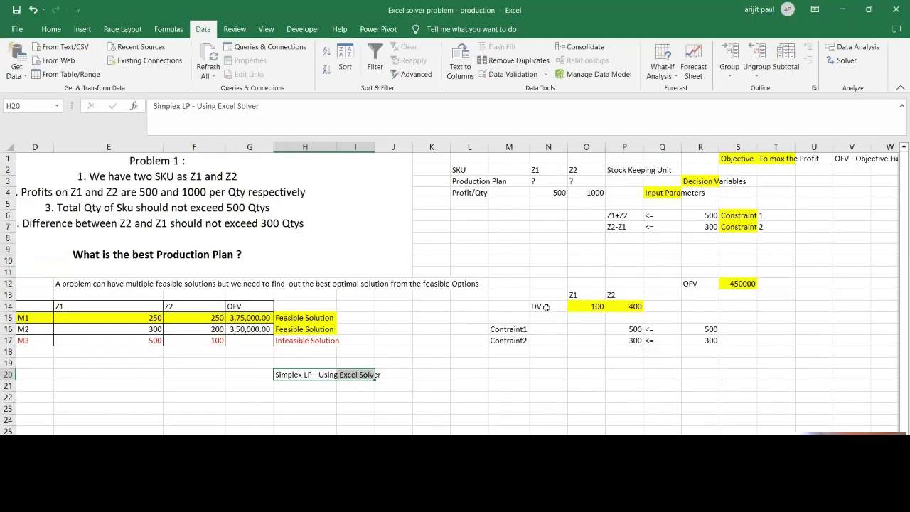
pyautogui.moveTo(40, 318); pyautogui.dragTo(220, 318)
pyautogui.moveTo(39, 327); pyautogui.dragTo(197, 327)
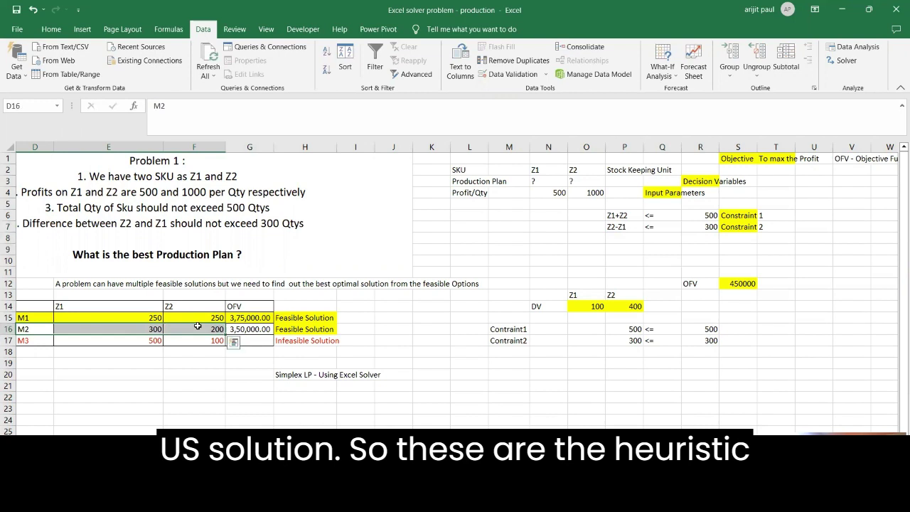
pyautogui.click(134, 321)
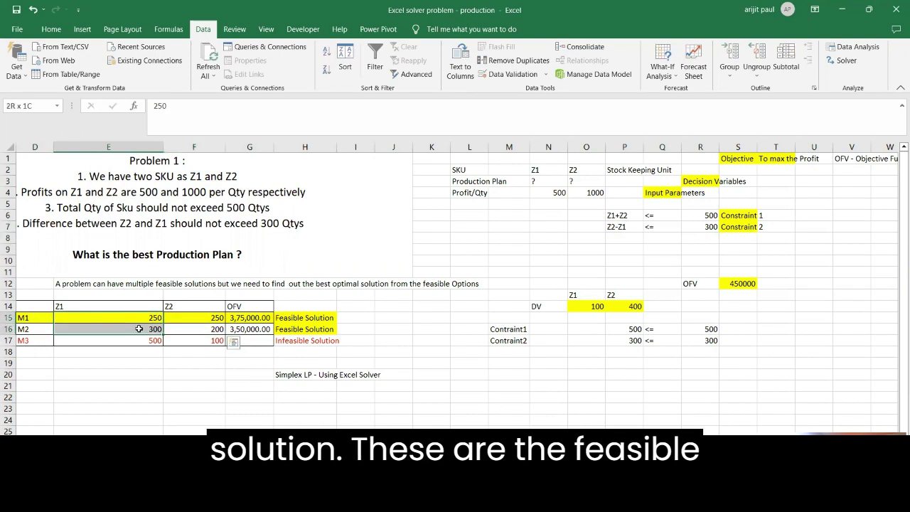
pyautogui.moveTo(44, 328); pyautogui.dragTo(242, 327)
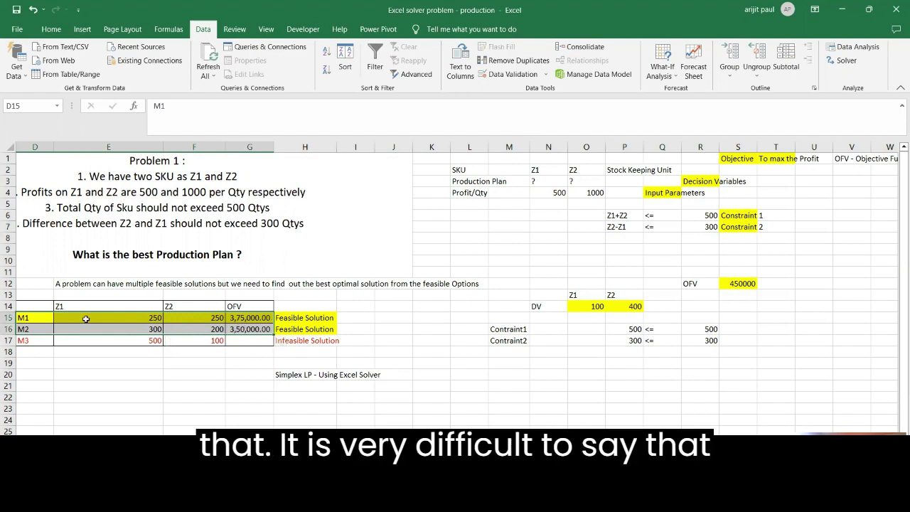
pyautogui.moveTo(44, 318); pyautogui.dragTo(215, 327)
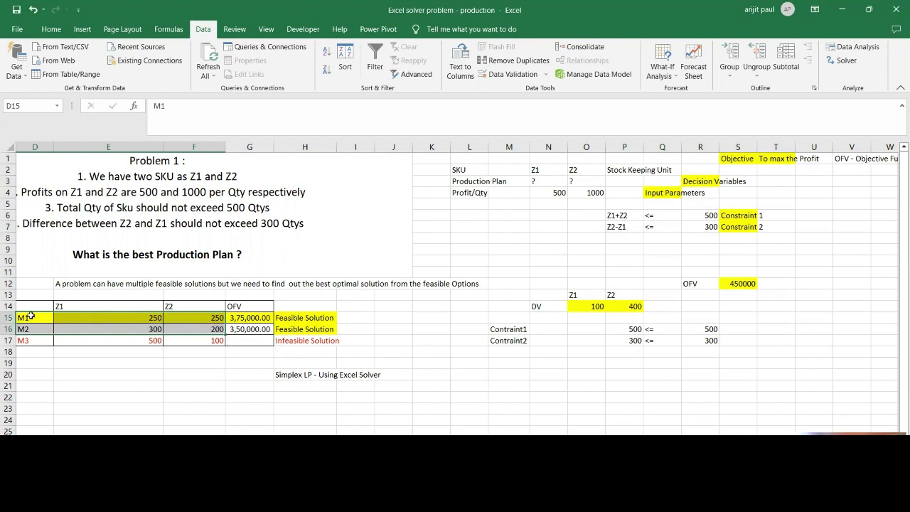
pyautogui.moveTo(30, 317); pyautogui.dragTo(241, 328)
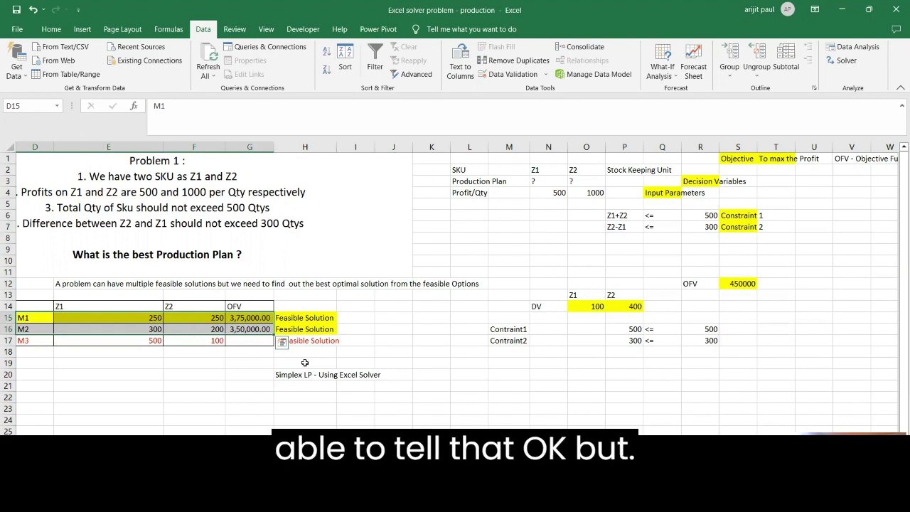
# Check slide 12 in PowerPoint against the managers' plans in Excel's D15:G16, and return to the slide
pyautogui.hotkey('alt', 'Tab')
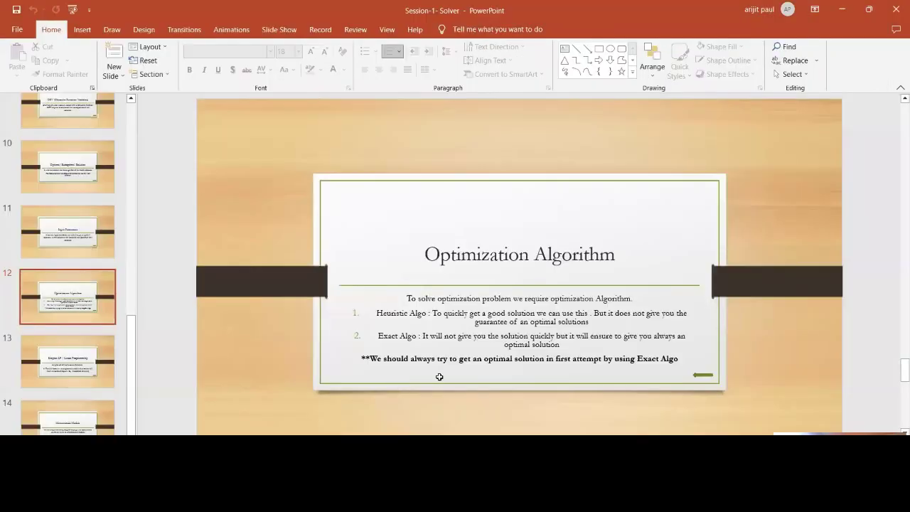
pyautogui.hotkey('alt', 'Tab')
pyautogui.moveTo(47, 319); pyautogui.dragTo(230, 335)
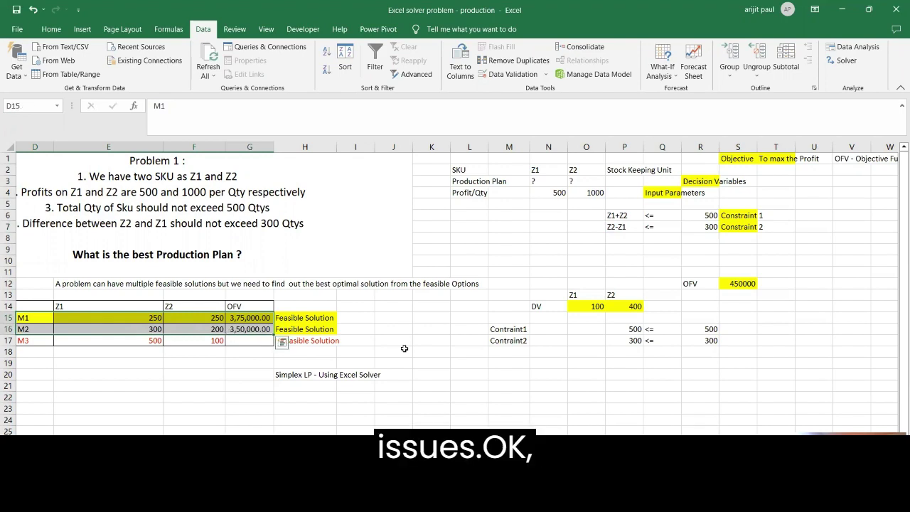
pyautogui.hotkey('alt', 'Tab')
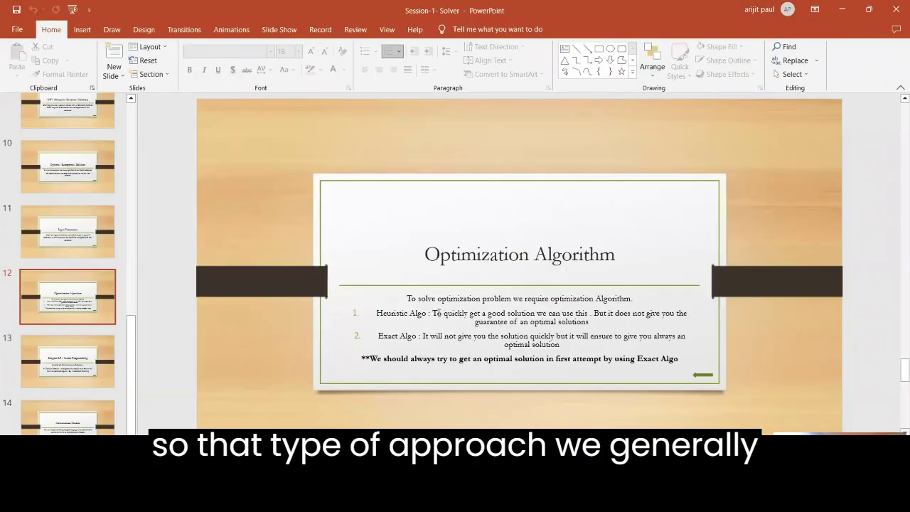
# Highlight the heuristic algorithm's definition on slide 12, review the plans table in D14:G16 in Excel, and return to PowerPoint for the exact algorithm
pyautogui.moveTo(432, 313); pyautogui.dragTo(569, 324)
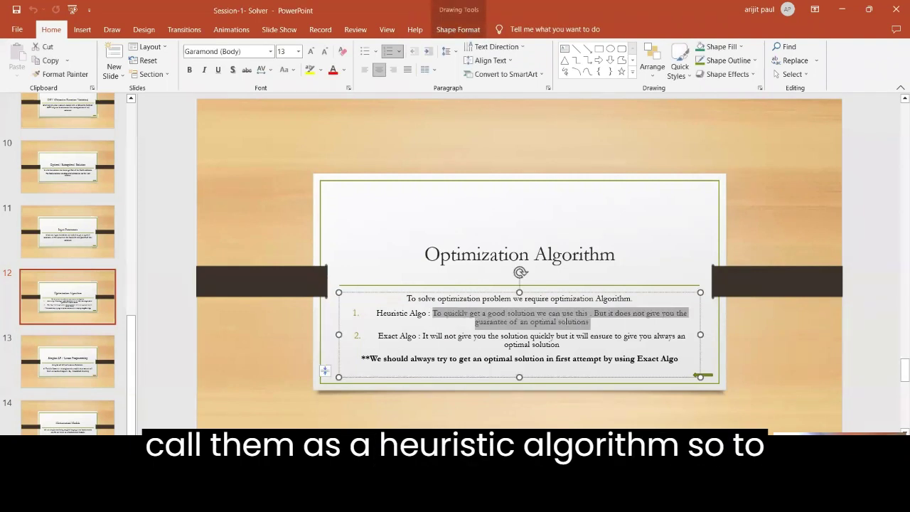
pyautogui.click(518, 321)
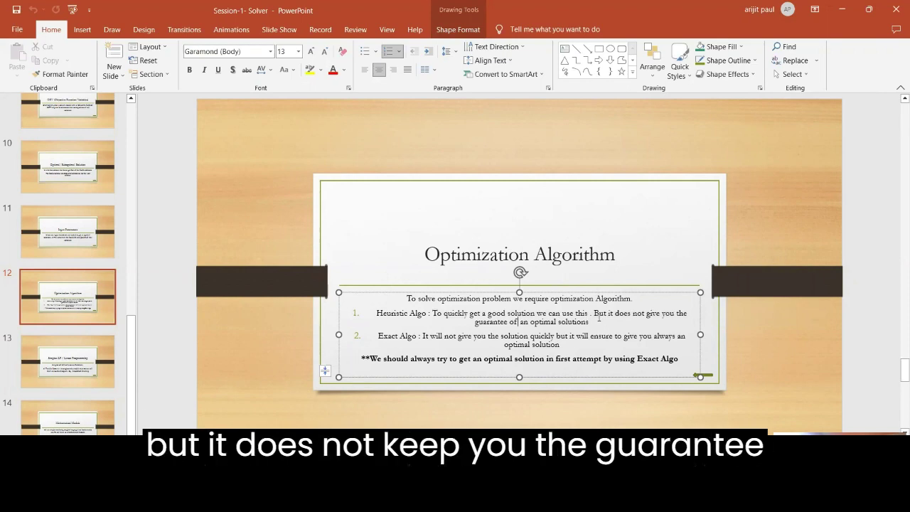
pyautogui.moveTo(582, 322); pyautogui.dragTo(509, 322)
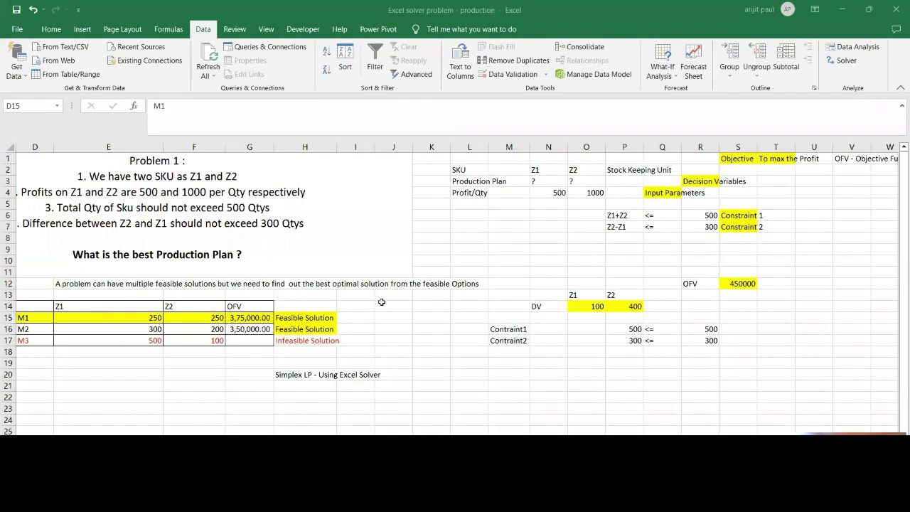
pyautogui.moveTo(230, 327); pyautogui.dragTo(250, 323)
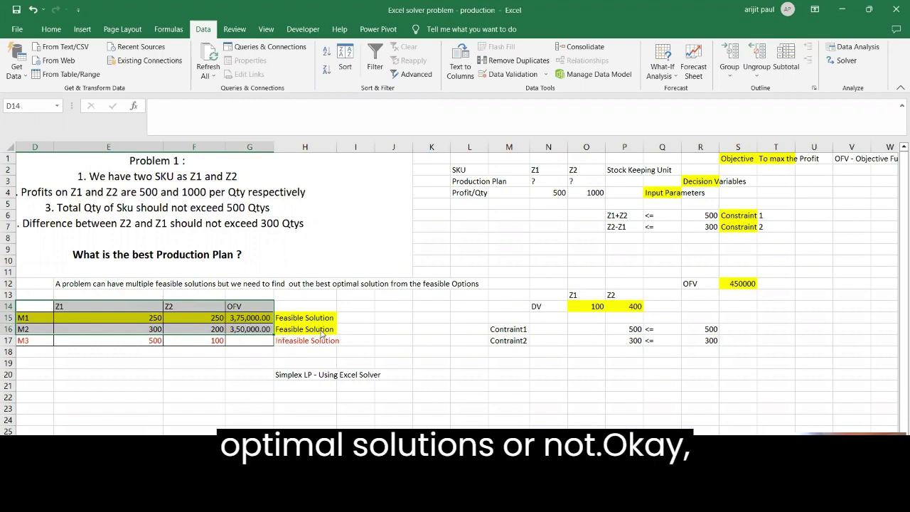
pyautogui.hotkey('alt', 'Tab')
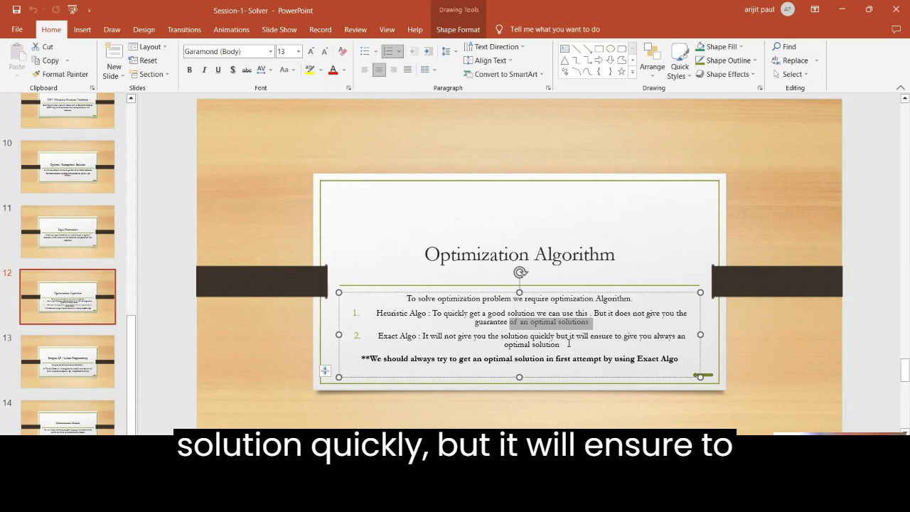
# Examine the Solver model in Excel's M11:S18 as the exact algorithm's solution, checking it against slide 12 in PowerPoint
pyautogui.hotkey('alt', 'Tab')
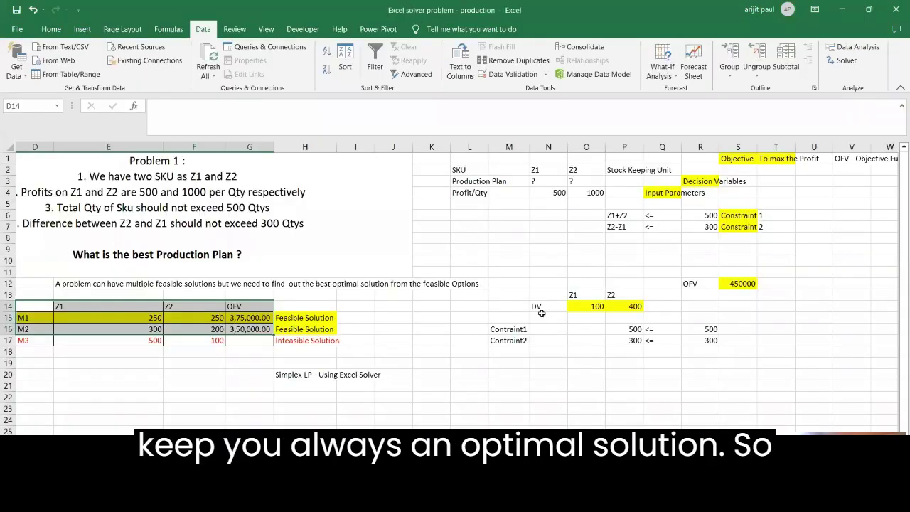
pyautogui.moveTo(509, 271); pyautogui.dragTo(750, 340)
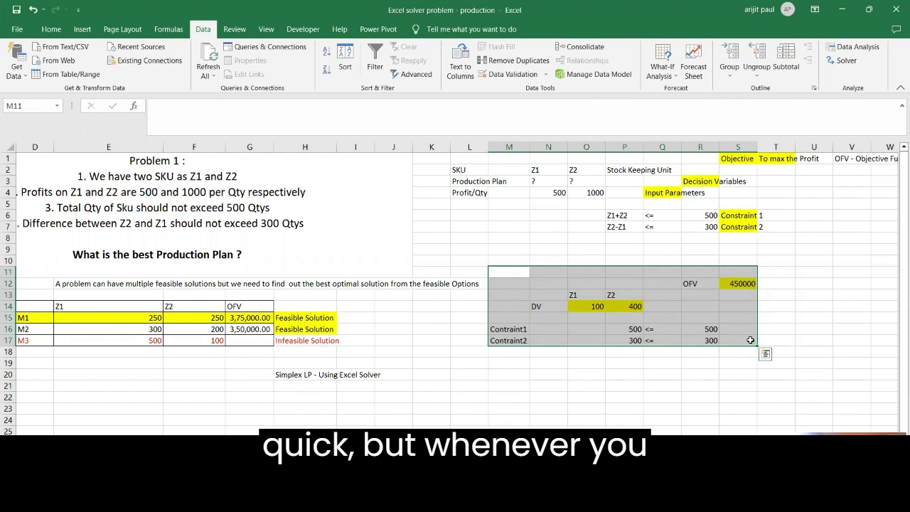
pyautogui.moveTo(508, 271); pyautogui.dragTo(750, 353)
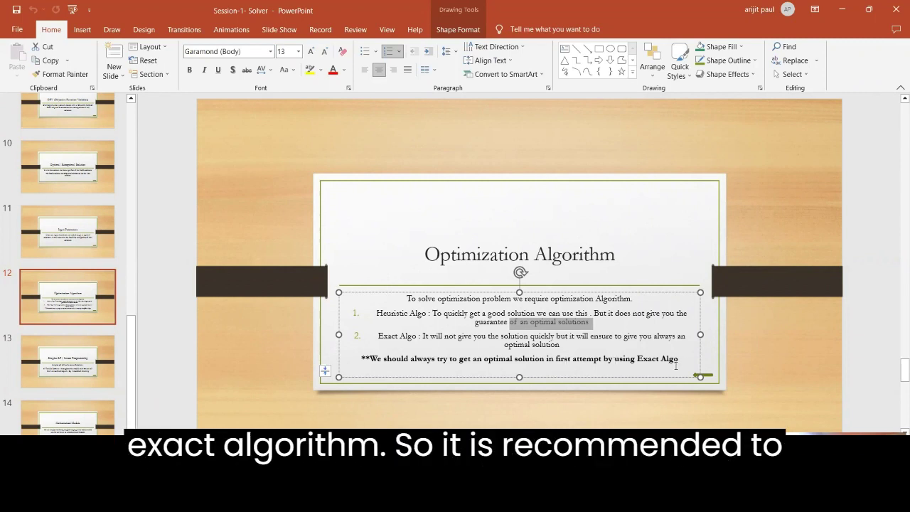
pyautogui.hotkey('alt', 'Tab')
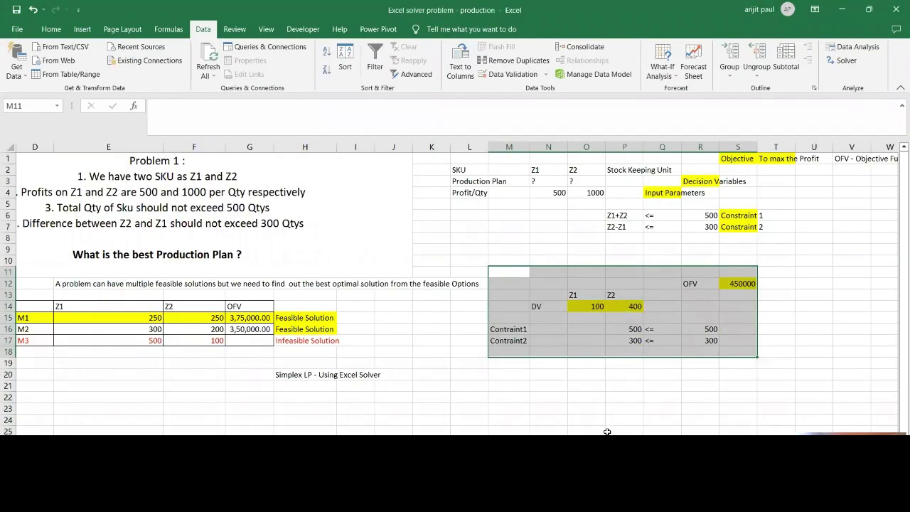
pyautogui.hotkey('alt', 'Tab')
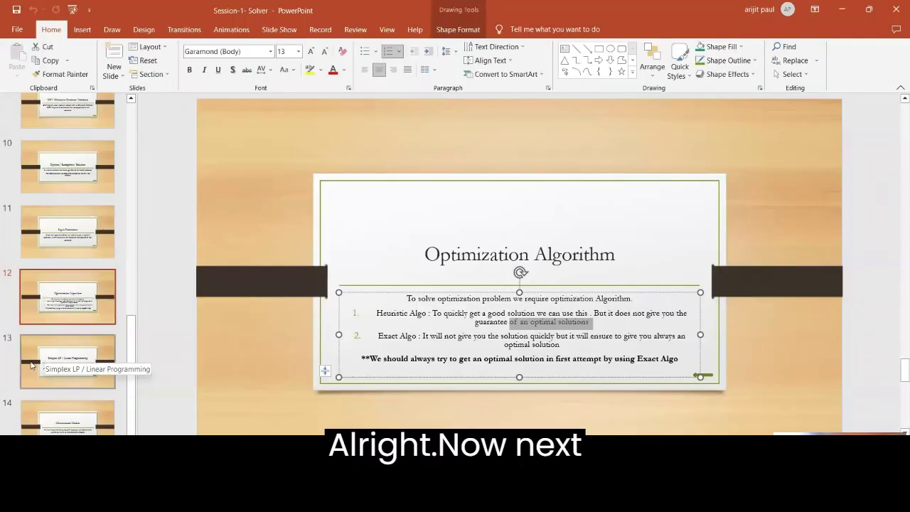
# Open slide 13 on Simplex LP in PowerPoint, and review Excel's H20 note and Solver model in M12:S18 against it
pyautogui.click(62, 361)
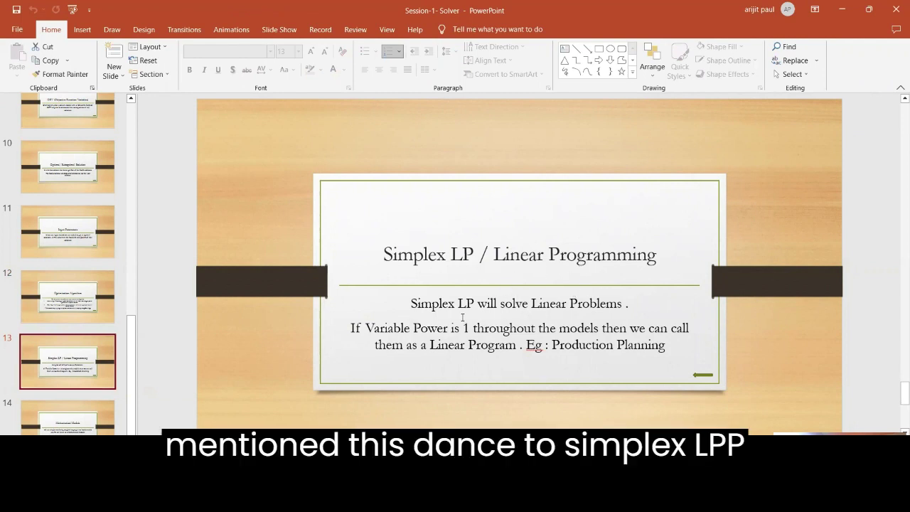
pyautogui.hotkey('alt', 'Tab')
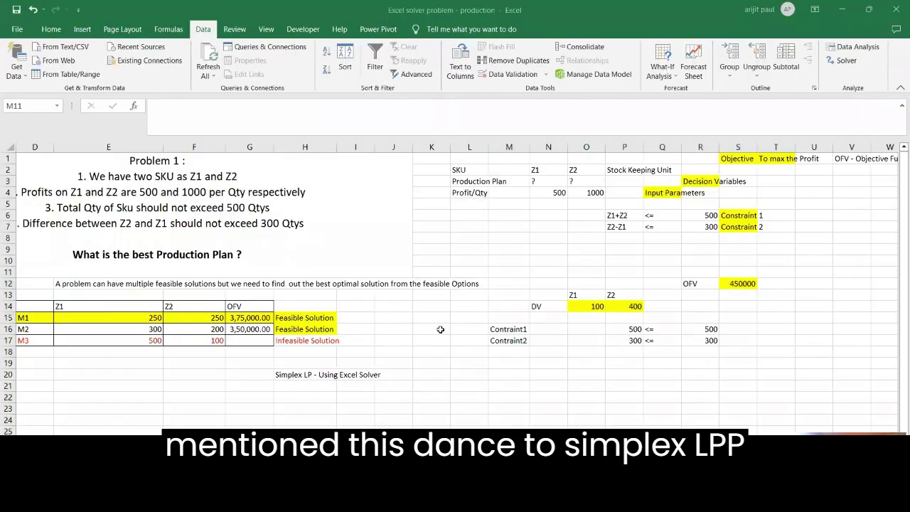
pyautogui.click(288, 374)
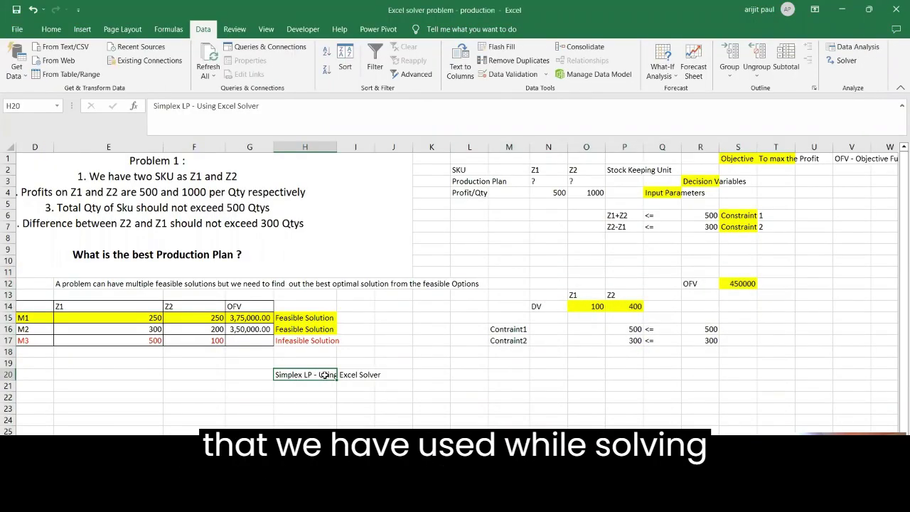
pyautogui.moveTo(523, 286); pyautogui.dragTo(729, 349)
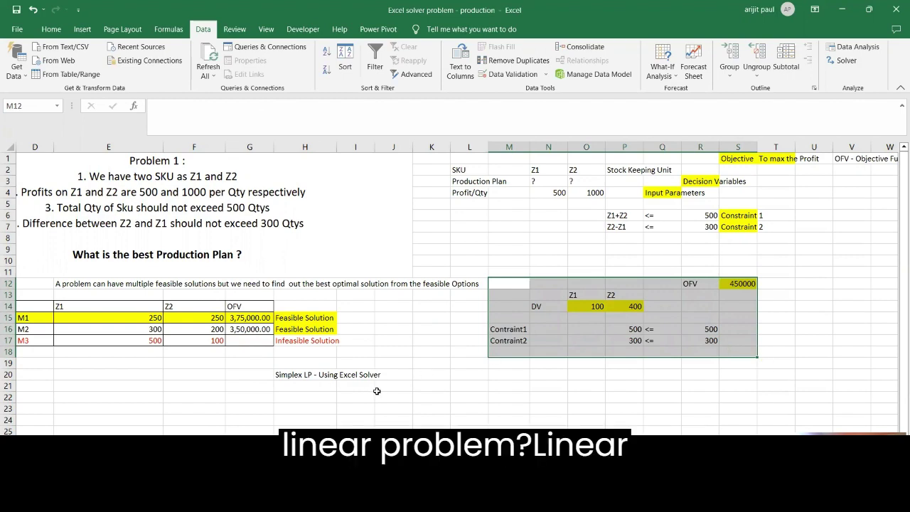
pyautogui.hotkey('alt', 'Tab')
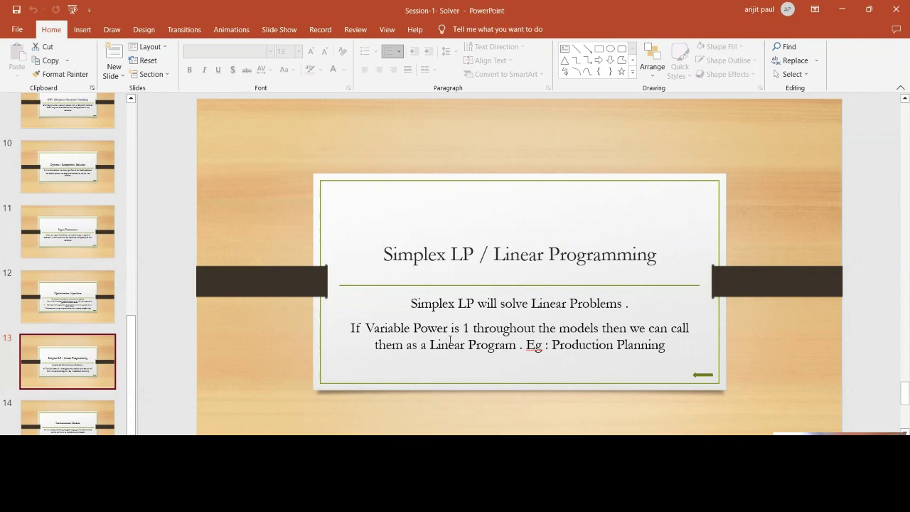
# Examine the constraint expressions in Excel's P6:P7 for variable power 1, checking them against slide 13's linear program definition in PowerPoint
pyautogui.hotkey('alt', 'Tab')
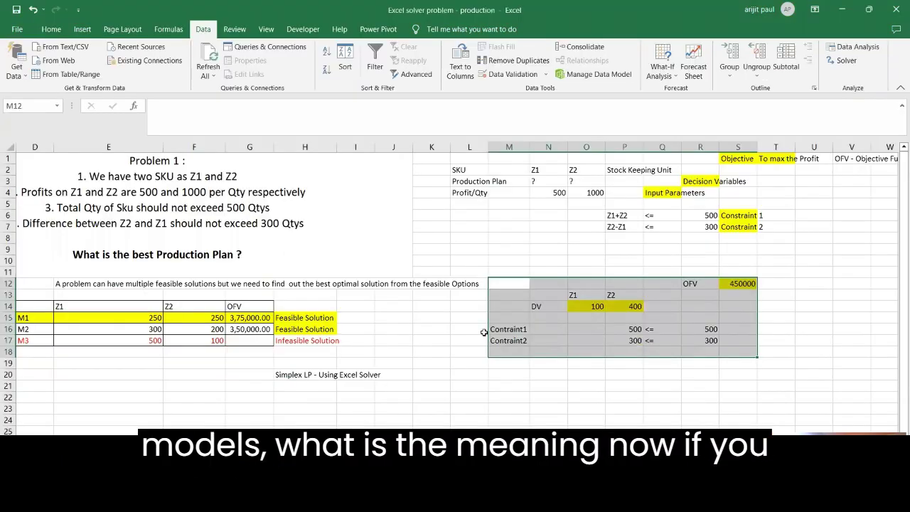
pyautogui.click(615, 216)
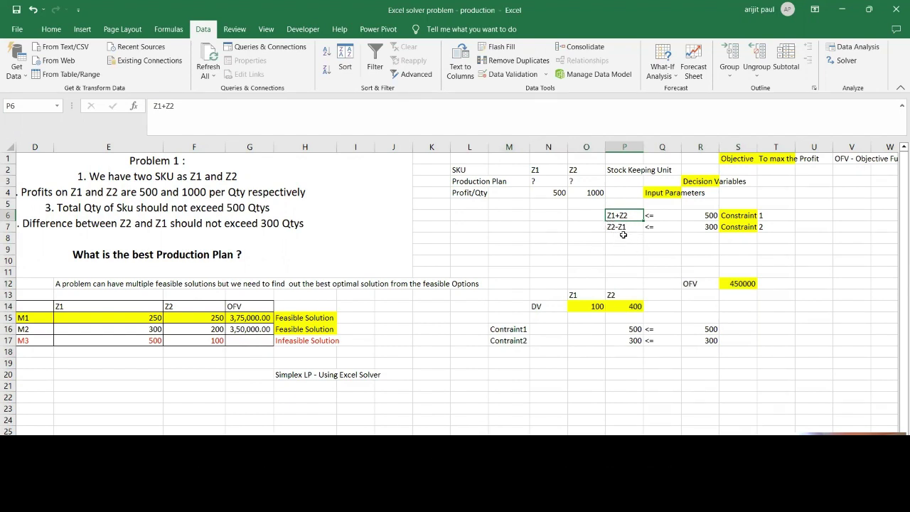
pyautogui.hotkey('alt', 'Tab')
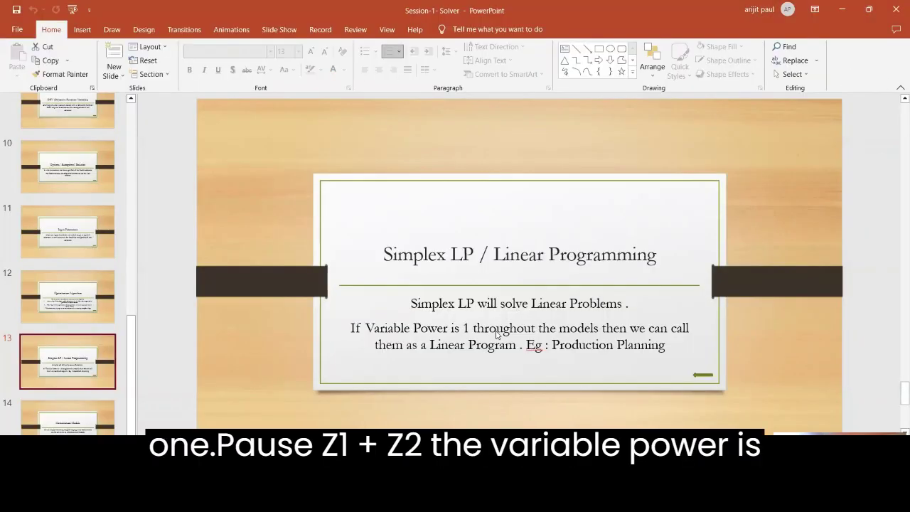
pyautogui.hotkey('alt', 'Tab')
pyautogui.doubleClick(615, 215)
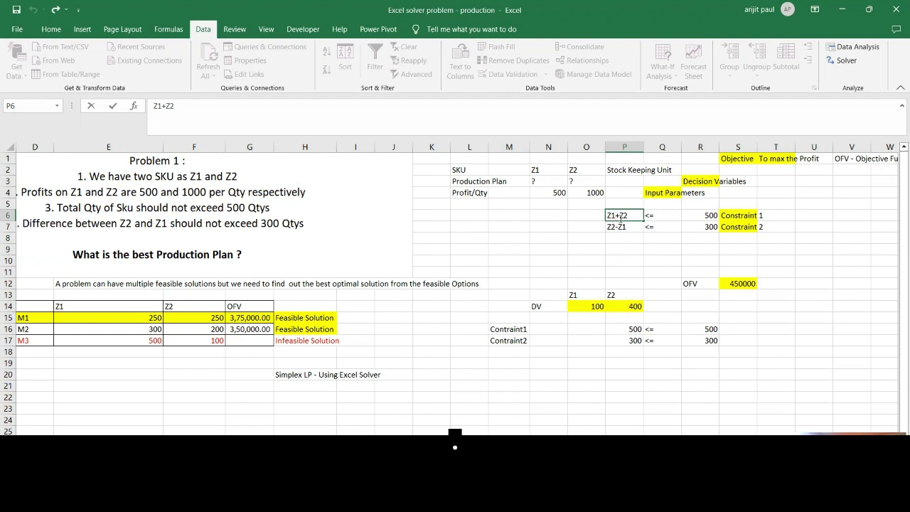
pyautogui.click(618, 228)
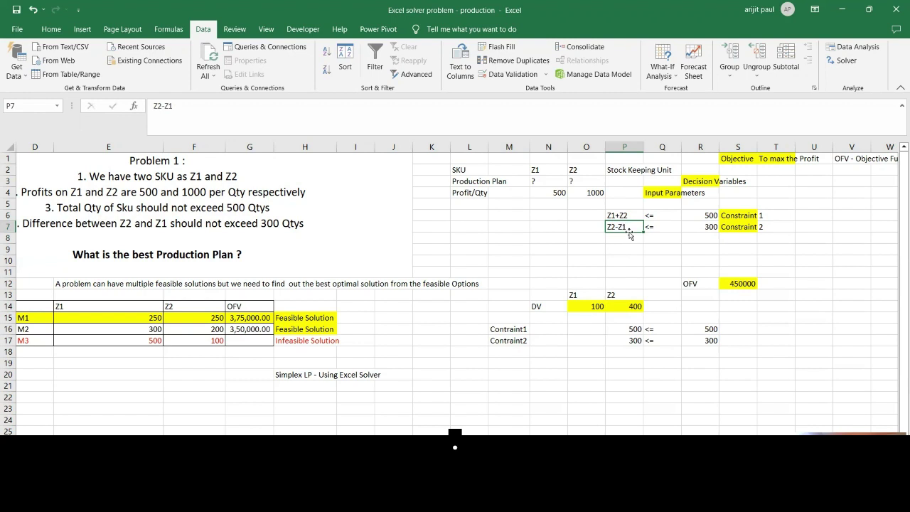
pyautogui.click(622, 215)
pyautogui.moveTo(623, 222); pyautogui.dragTo(622, 228)
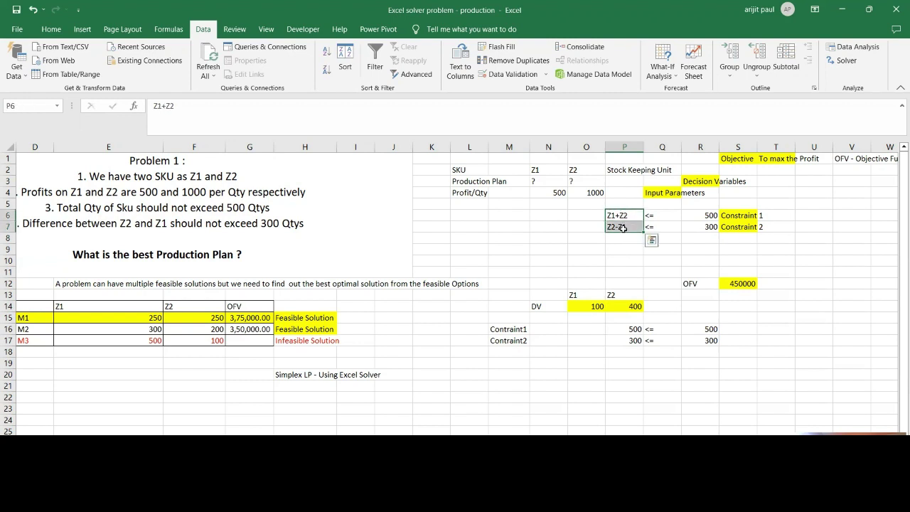
pyautogui.click(599, 206)
pyautogui.moveTo(599, 214); pyautogui.dragTo(633, 235)
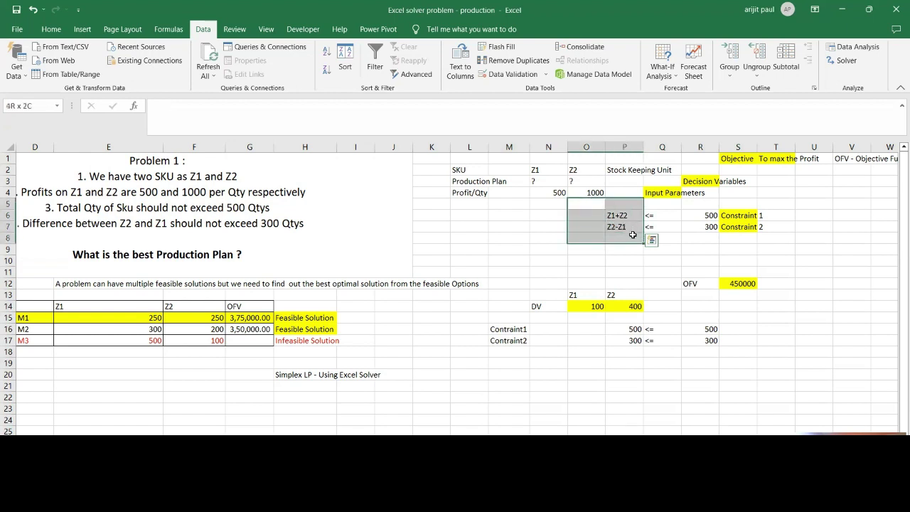
# Enter the non-linear example expression Z2^3+Z1^5 in cell U9, and clear the cell again
pyautogui.click(808, 248)
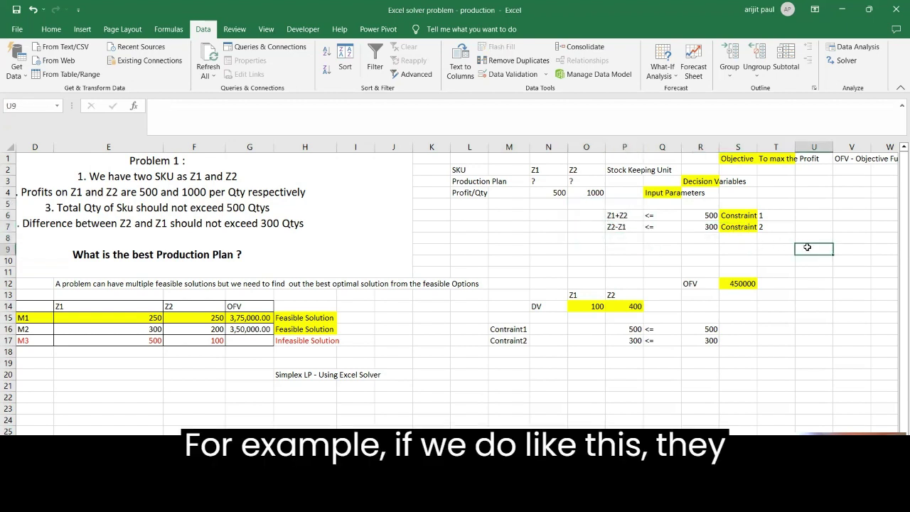
pyautogui.write('Z2')
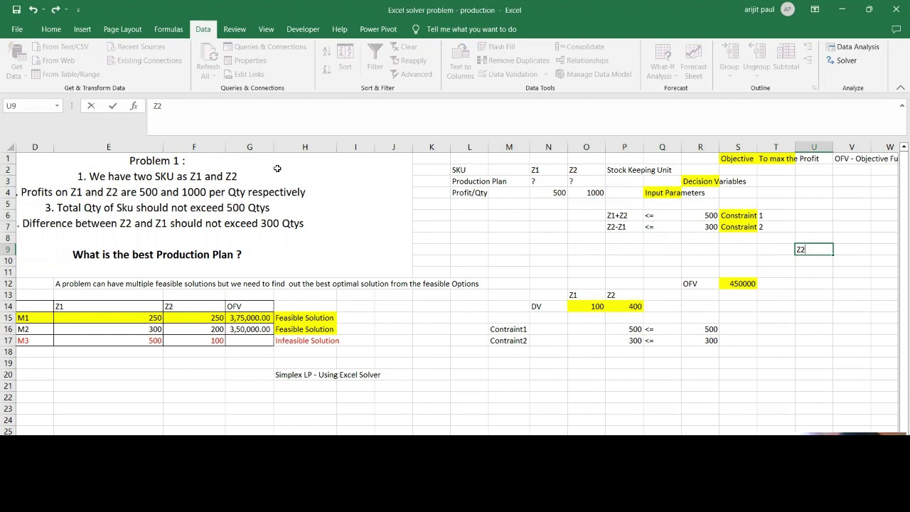
pyautogui.write('^3')
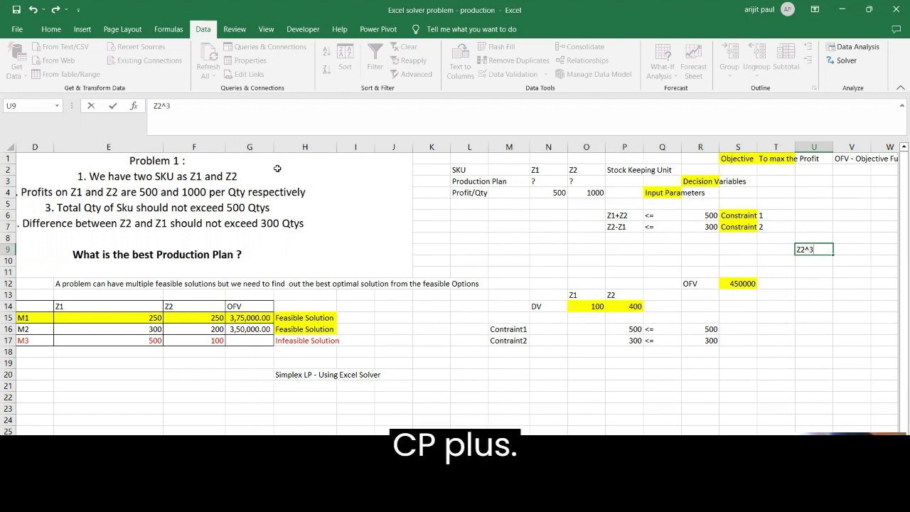
pyautogui.write('+Z')
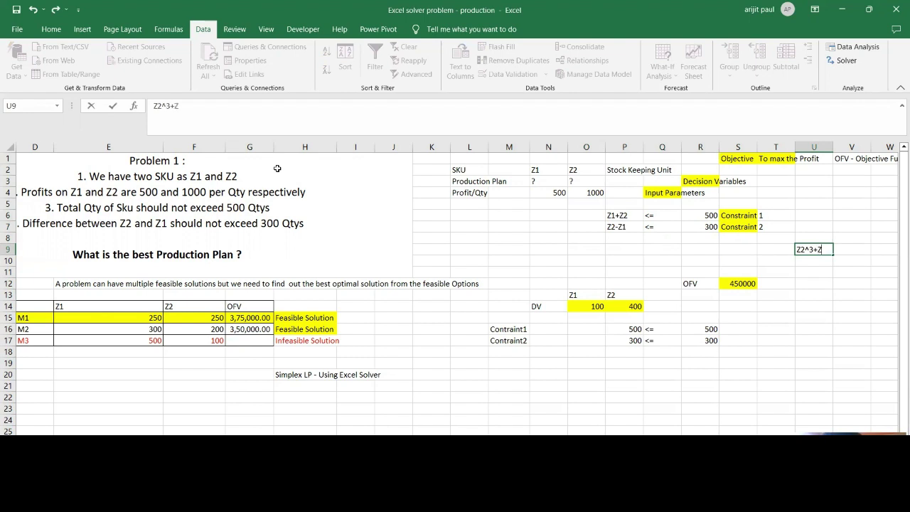
pyautogui.write('1^5')
pyautogui.press('Tab')
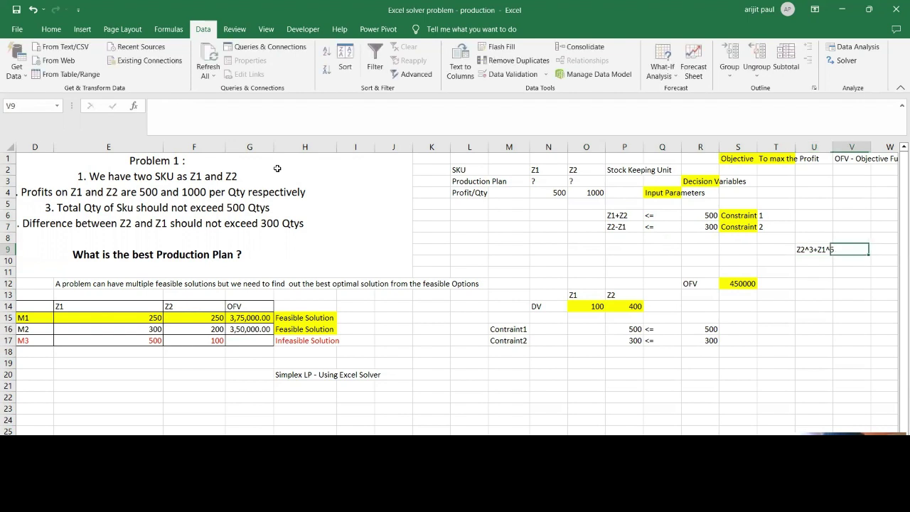
pyautogui.click(808, 253)
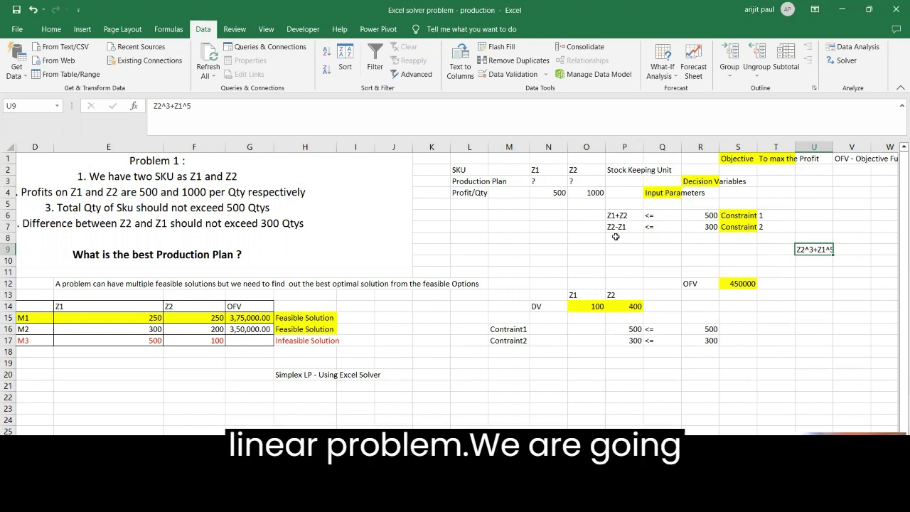
pyautogui.press('Delete')
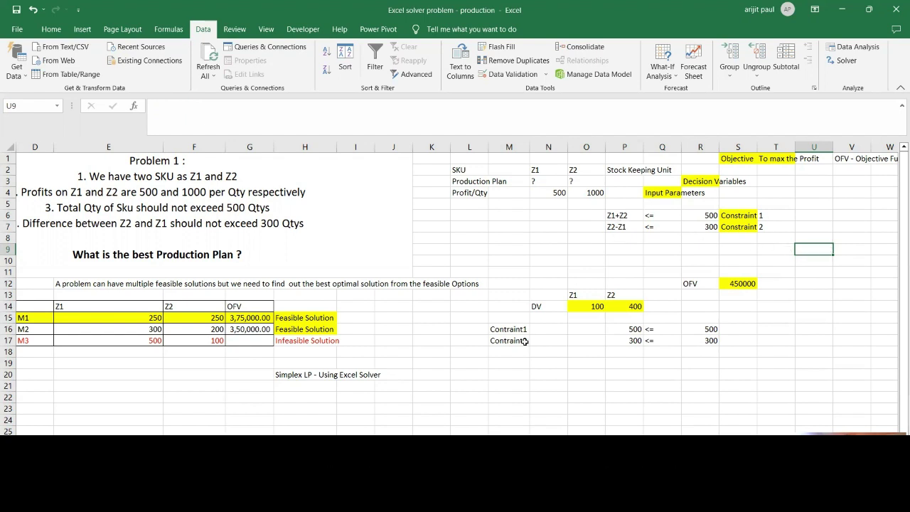
# Review the Simplex LP note in H20 and the model in M13:Q17 in Excel against slide 13's definition in PowerPoint
pyautogui.click(285, 376)
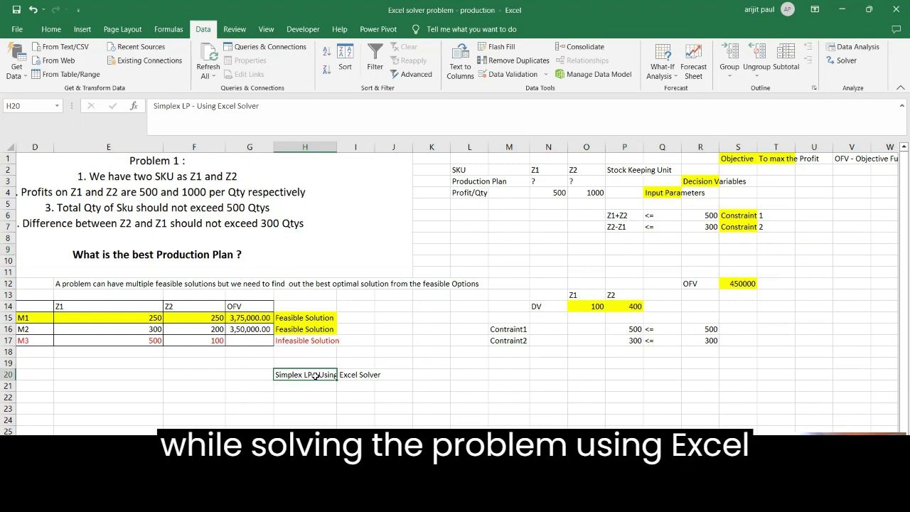
pyautogui.moveTo(506, 292); pyautogui.dragTo(672, 337)
pyautogui.hotkey('alt', 'Tab')
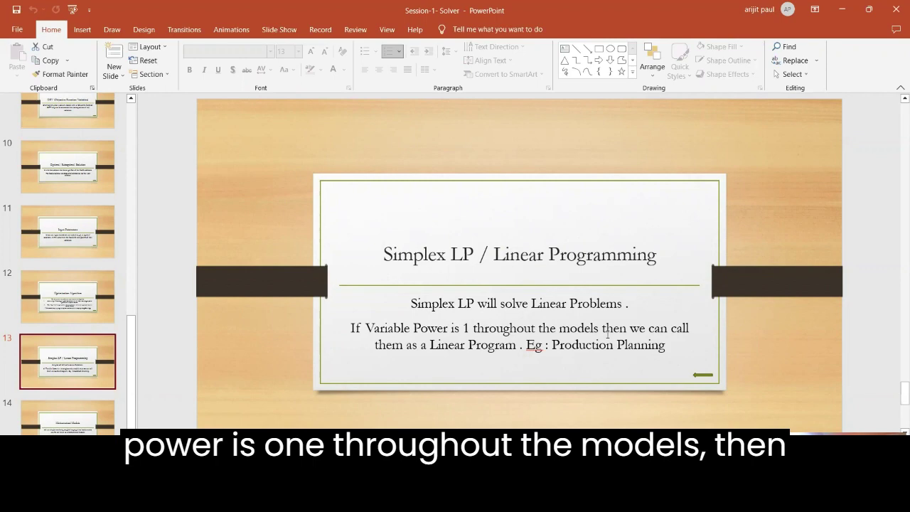
pyautogui.hotkey('alt', 'Tab')
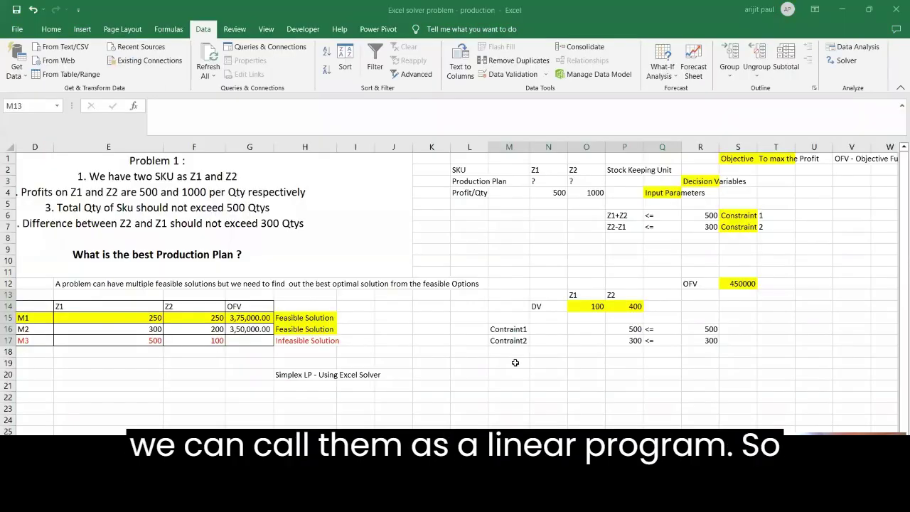
pyautogui.moveTo(508, 295); pyautogui.dragTo(661, 340)
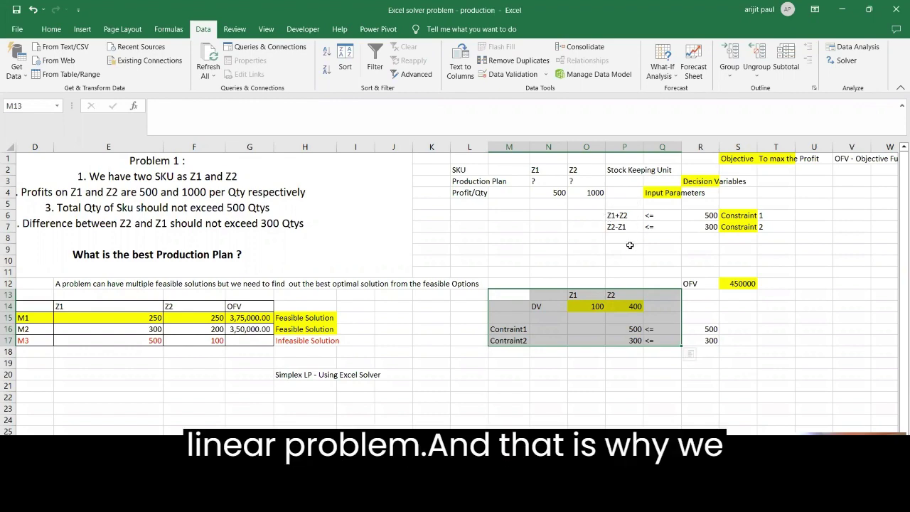
pyautogui.hotkey('alt', 'Tab')
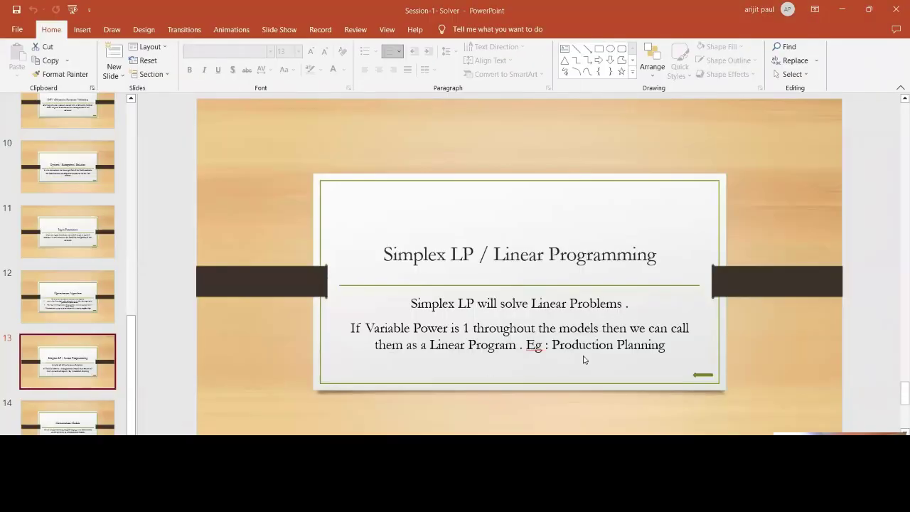
pyautogui.hotkey('alt', 'Tab')
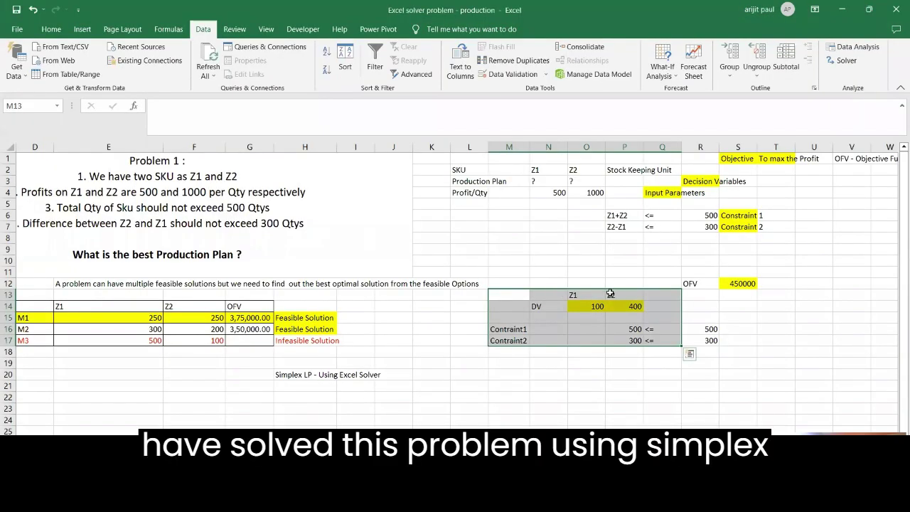
# Read slide 14 on mathematical models in PowerPoint, and examine the constraints in Excel's P6:R7 as an example
pyautogui.hotkey('alt', 'Tab')
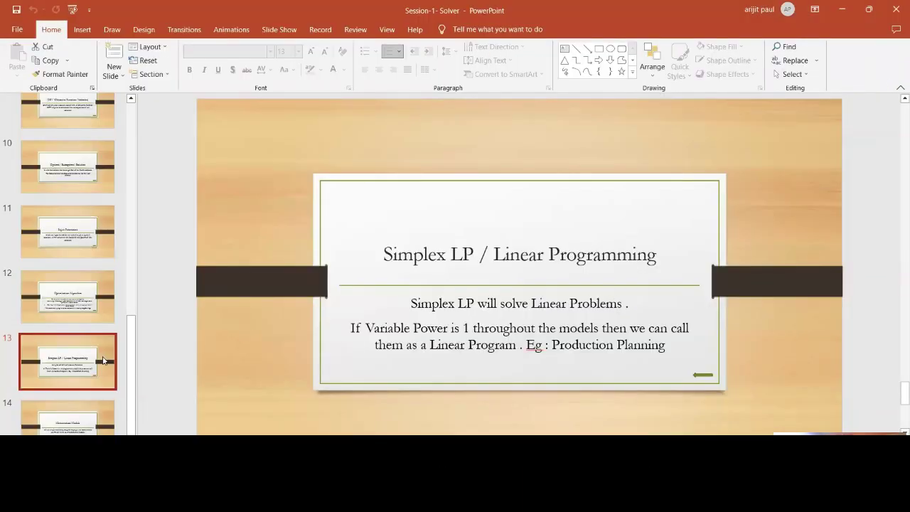
pyautogui.click(94, 422)
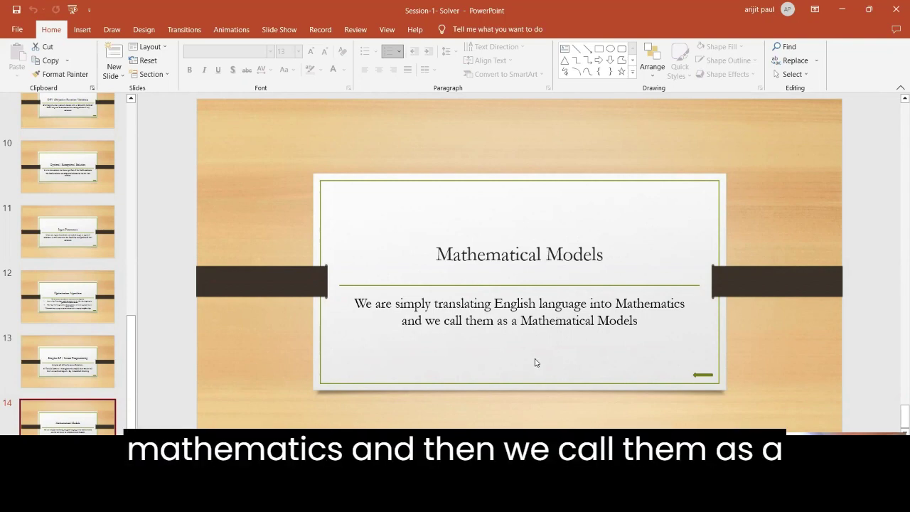
pyautogui.hotkey('alt', 'Tab')
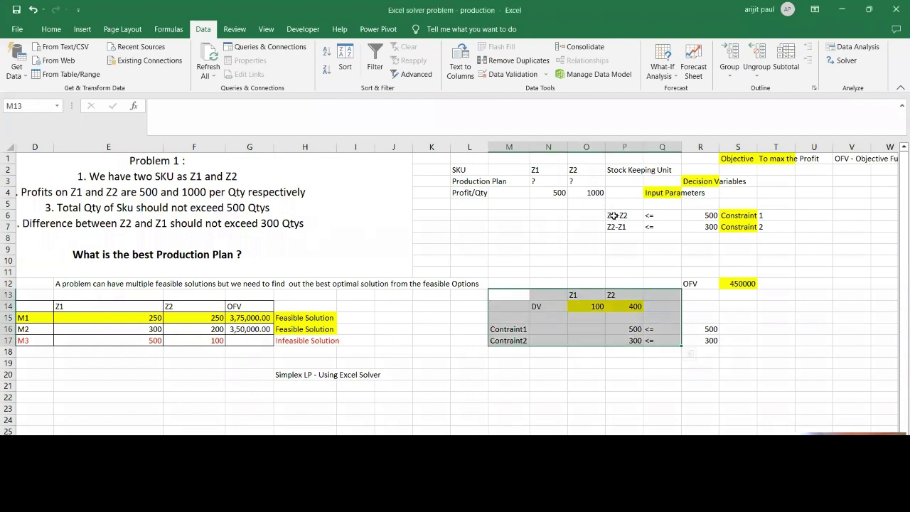
pyautogui.moveTo(613, 214); pyautogui.dragTo(620, 227)
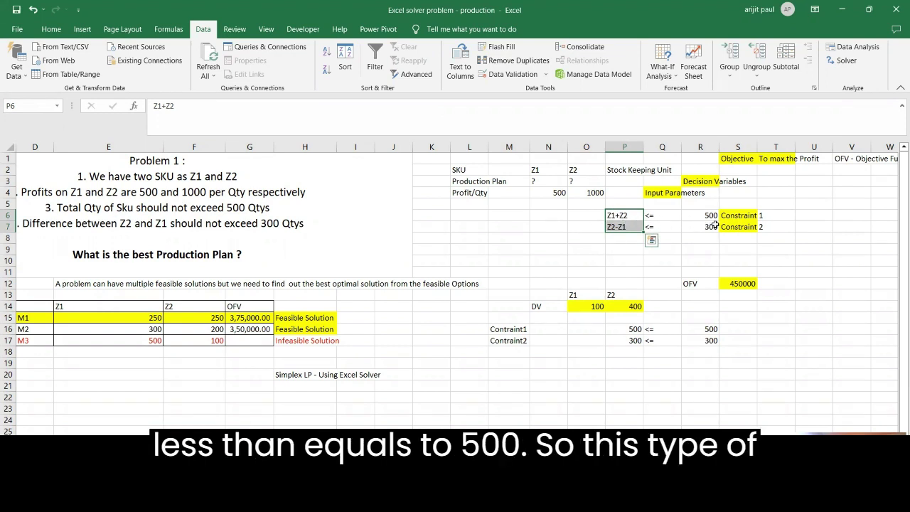
pyautogui.moveTo(620, 218); pyautogui.dragTo(708, 227)
pyautogui.moveTo(629, 217); pyautogui.dragTo(698, 223)
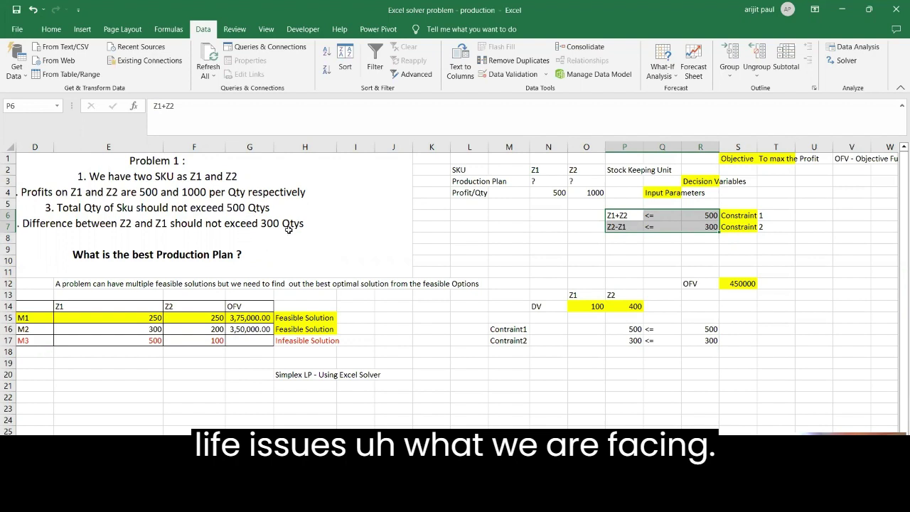
# Review the solved two-SKU production model in Excel alongside slide 14's mathematical models definition in PowerPoint, and return to the Production sheet
pyautogui.click(578, 247)
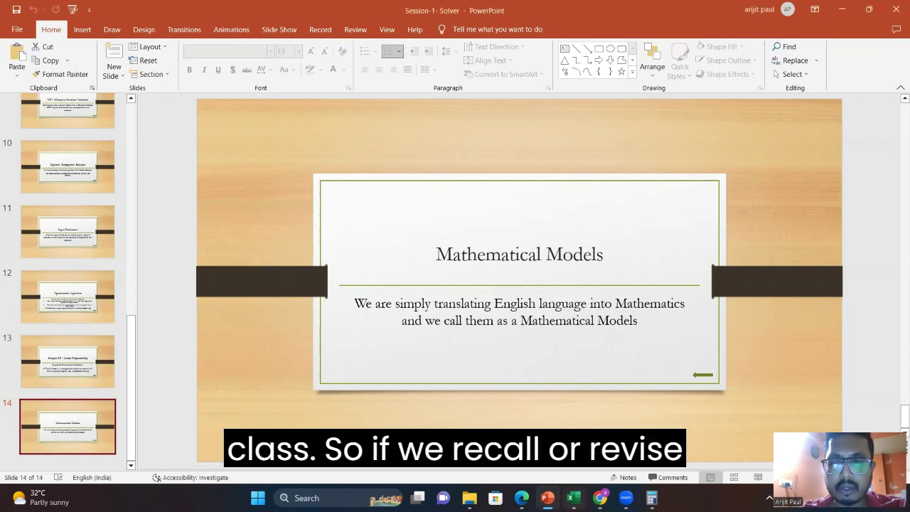
pyautogui.click(572, 498)
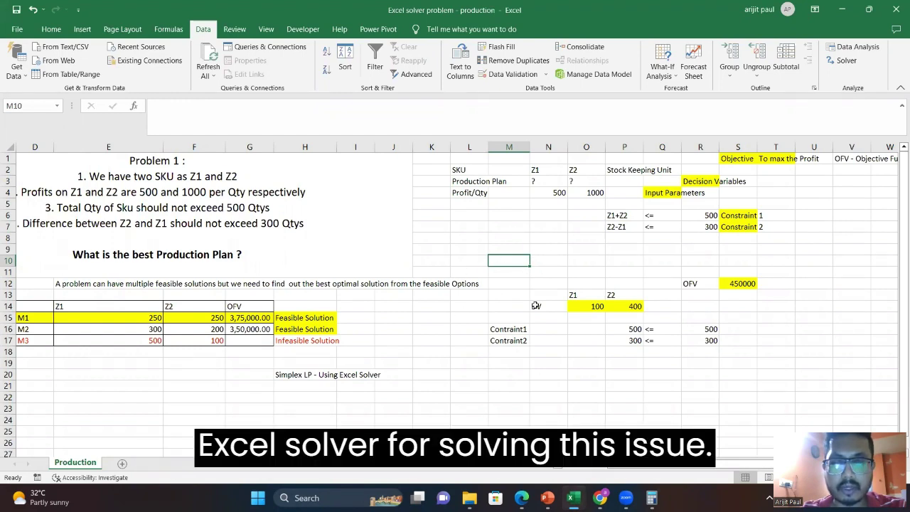
pyautogui.moveTo(547, 497)
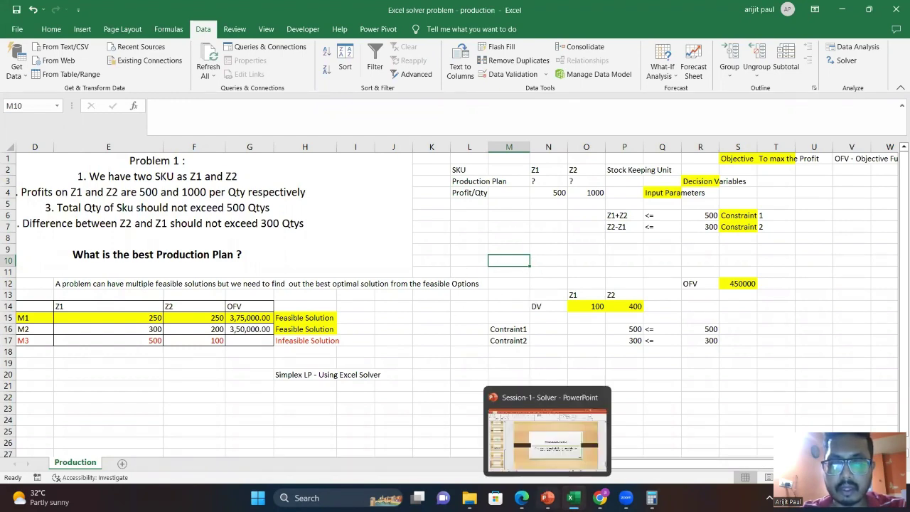
pyautogui.click(547, 434)
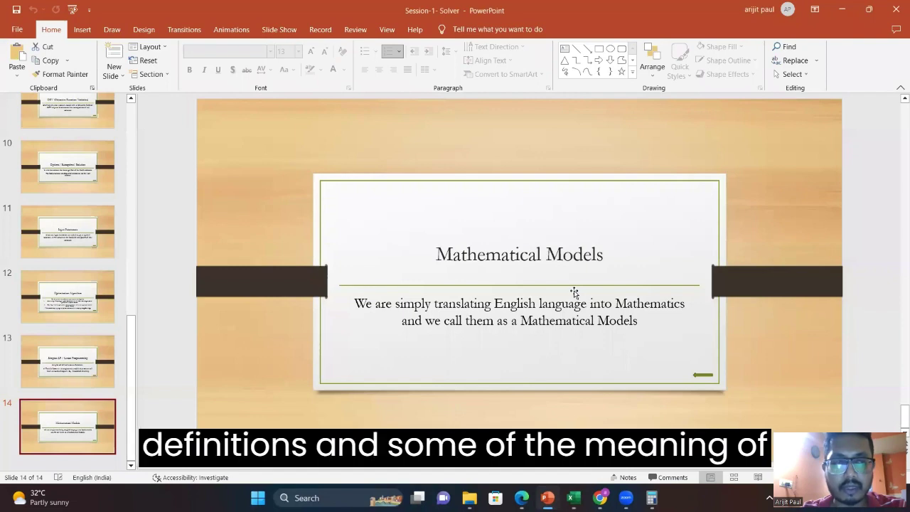
pyautogui.click(574, 293)
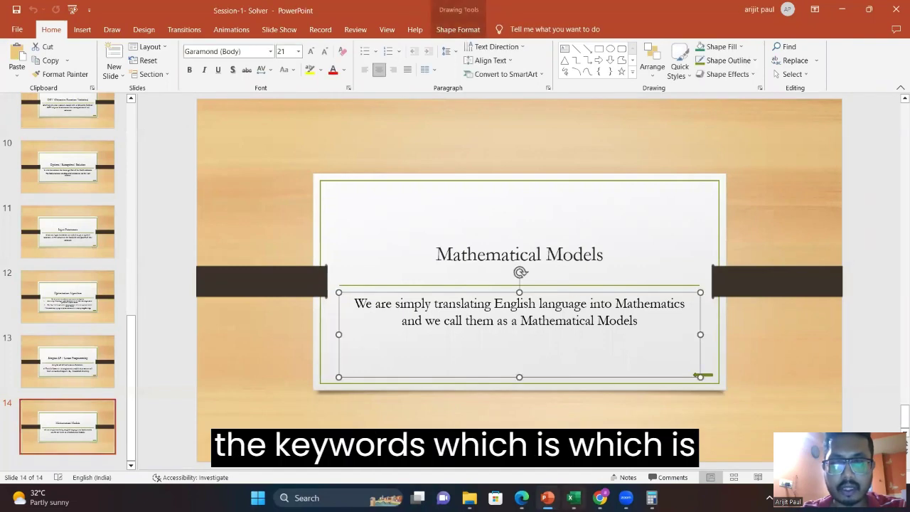
pyautogui.click(573, 498)
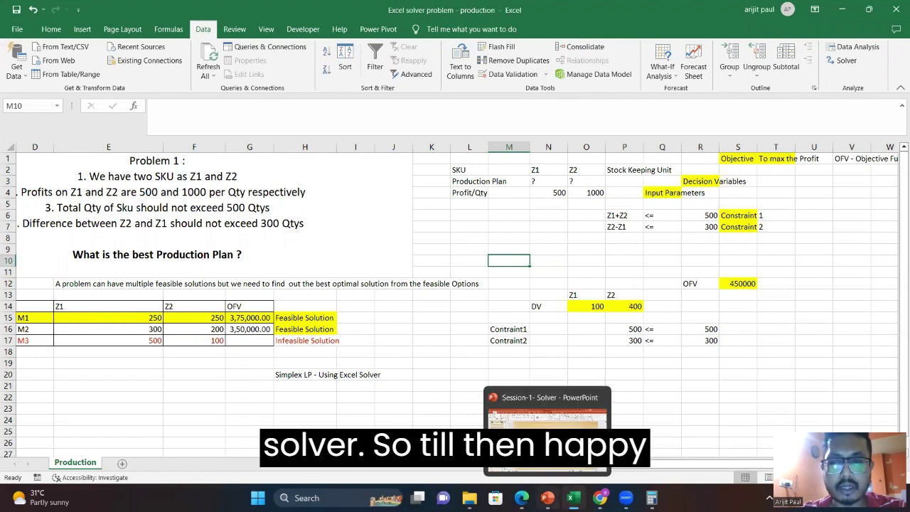
pyautogui.click(546, 495)
pyautogui.hotkey('alt', 'Tab')
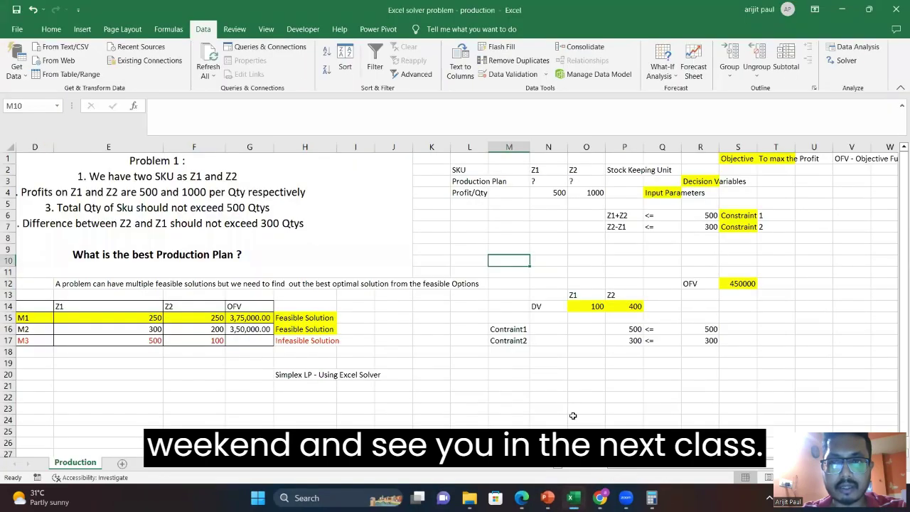